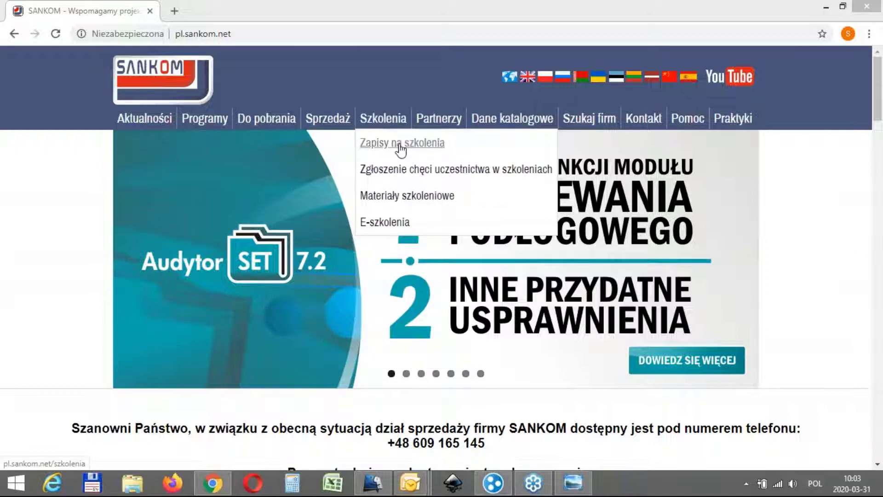
Step: Open the 'Zapisy na szkolenia' training page and skim the top of the session list
left_click(396, 126)
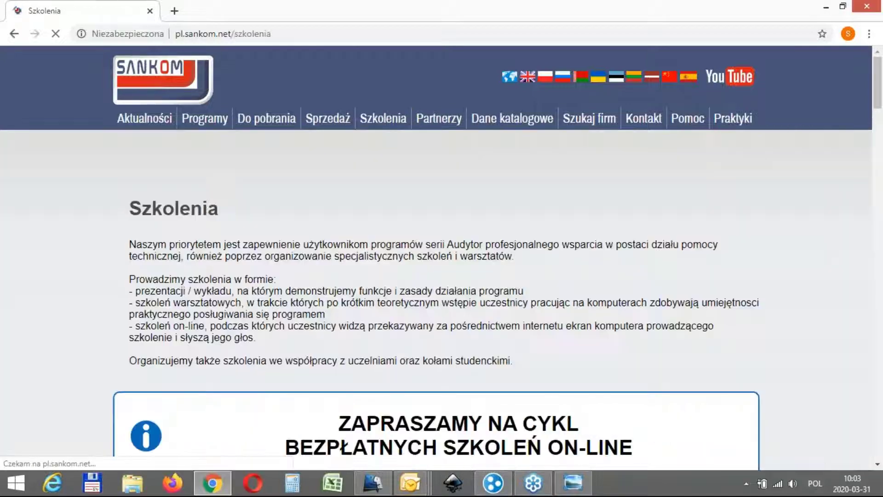
scroll(425, 211, "down", 2)
scroll(425, 212, "down", 2)
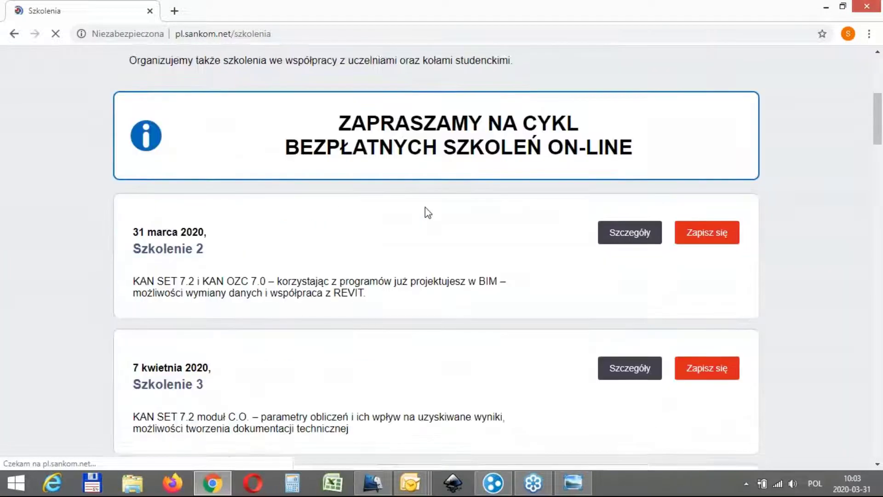
scroll(425, 211, "down", 2)
scroll(425, 211, "up", 3)
scroll(425, 206, "down", 1)
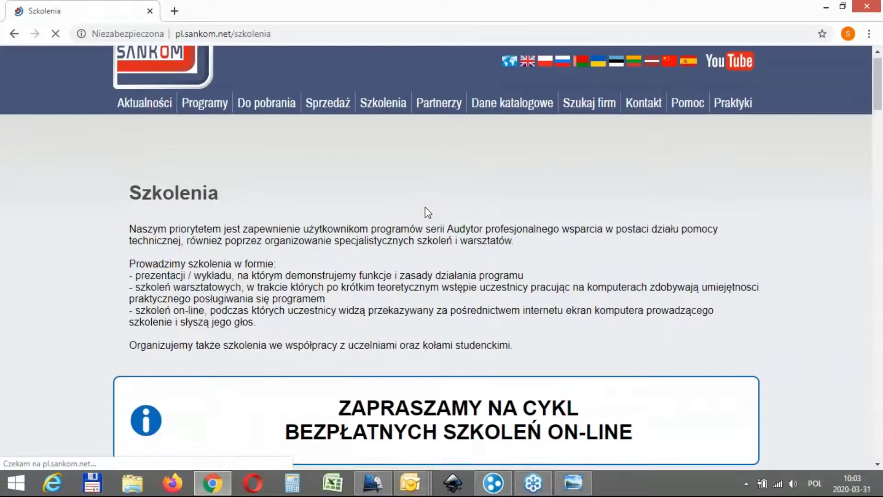
scroll(424, 207, "down", 3)
scroll(424, 206, "down", 3)
scroll(436, 258, "down", 3)
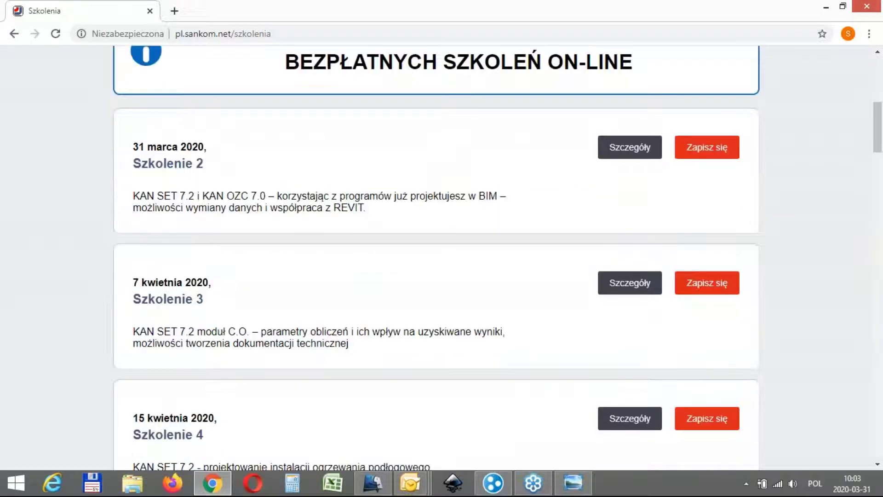
Step: Scroll down through the KAN SET and KAN OZC sessions, Szkolenie 2 to Szkolenie 7
scroll(436, 257, "down", 1)
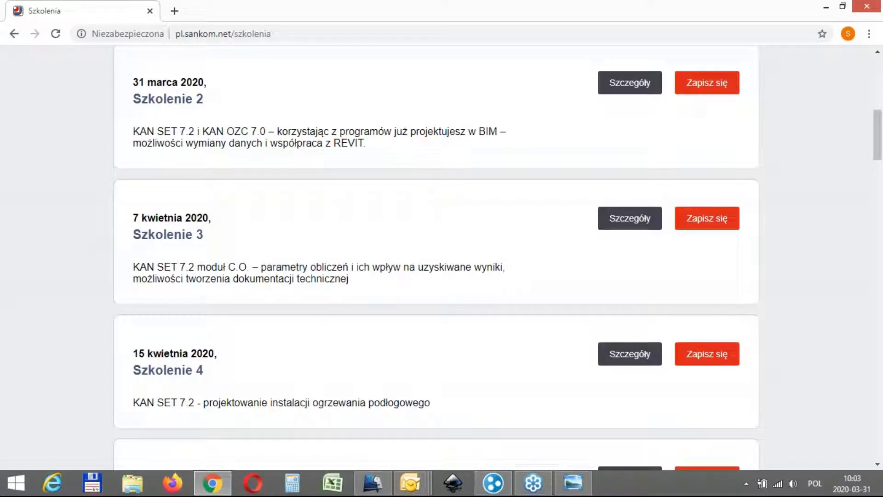
scroll(436, 258, "down", 1)
scroll(436, 258, "up", 1)
scroll(436, 257, "down", 1)
scroll(435, 257, "down", 1)
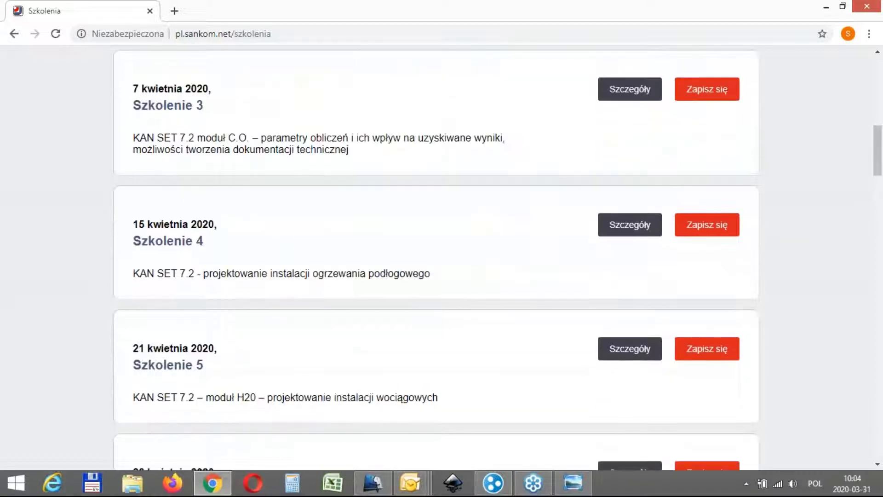
scroll(436, 257, "down", 1)
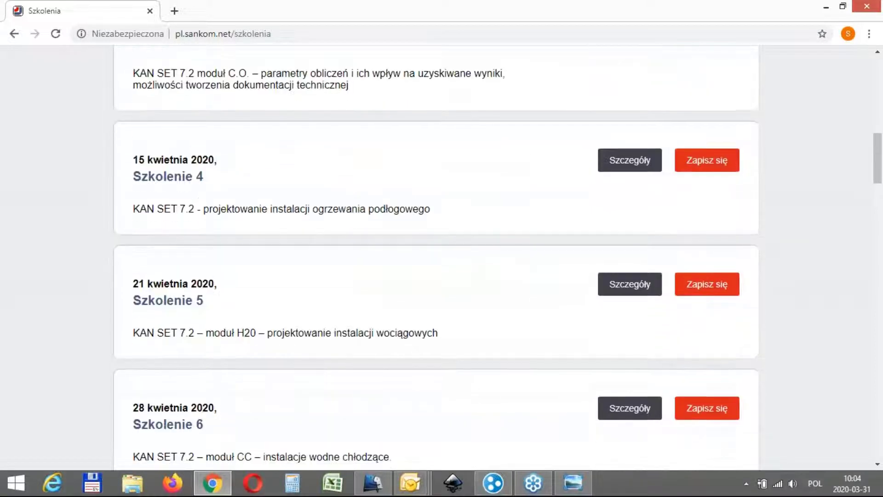
scroll(436, 258, "down", 1)
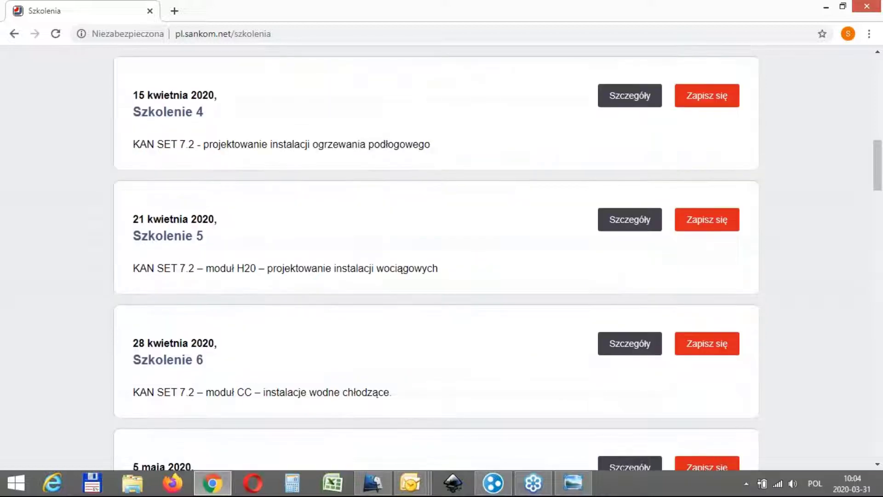
scroll(436, 257, "down", 1)
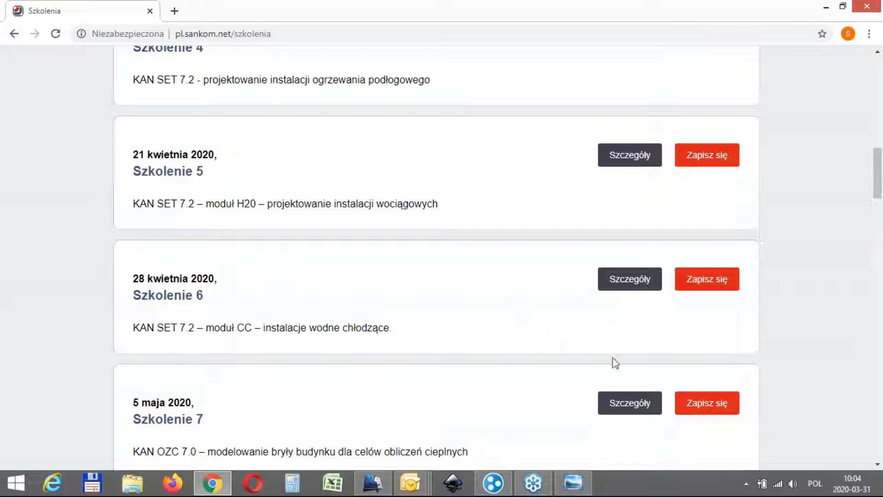
left_click(697, 290)
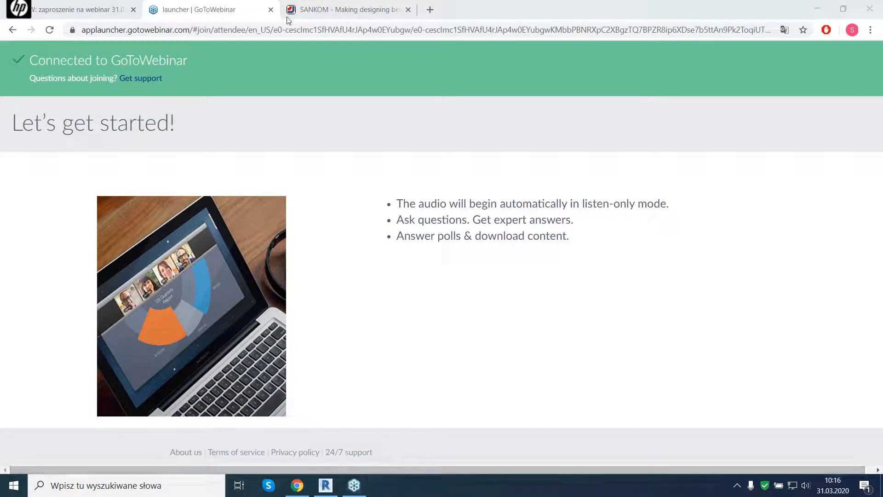
Step: Switch to the SANKOM tab and open the Polish site at pl.sankom.net
left_click(333, 13)
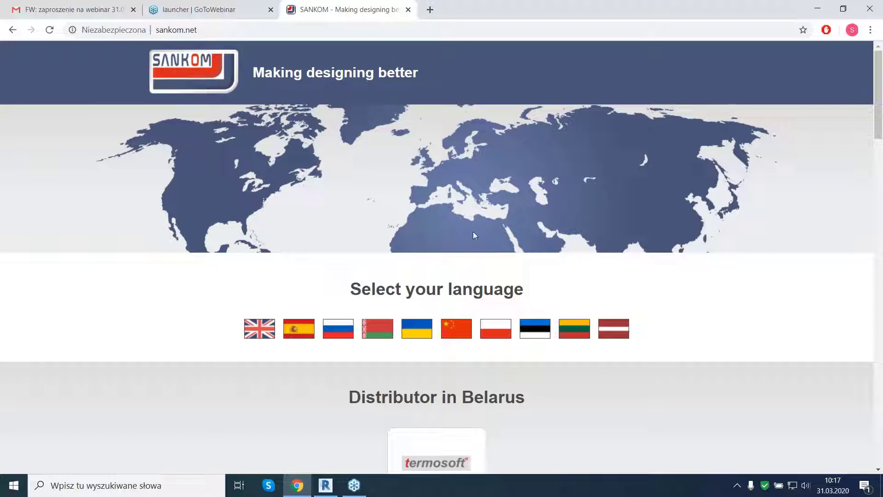
left_click(499, 338)
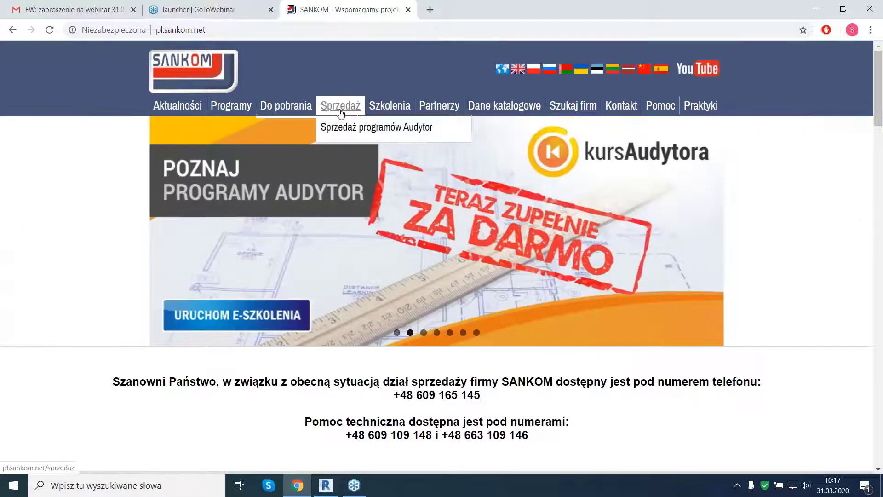
mouse_move(341, 105)
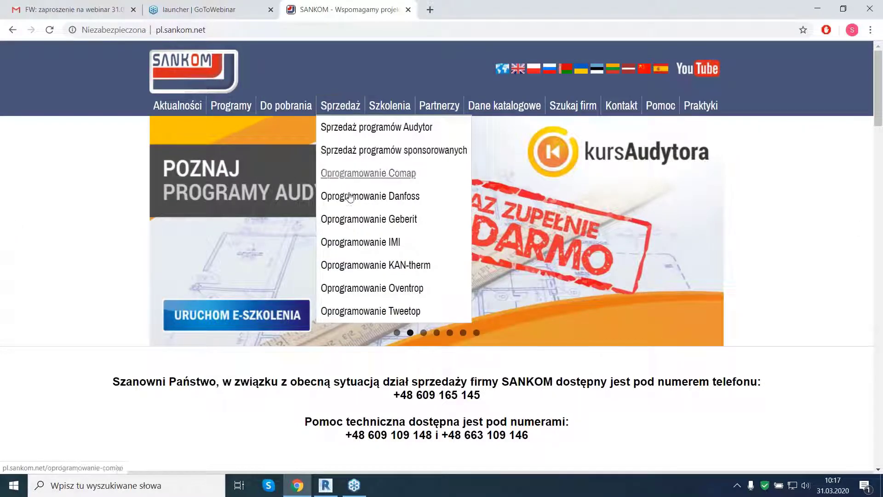
Step: Open the 'Oprogramowanie KAN-therm' page from the Sprzedaż menu
left_click(372, 273)
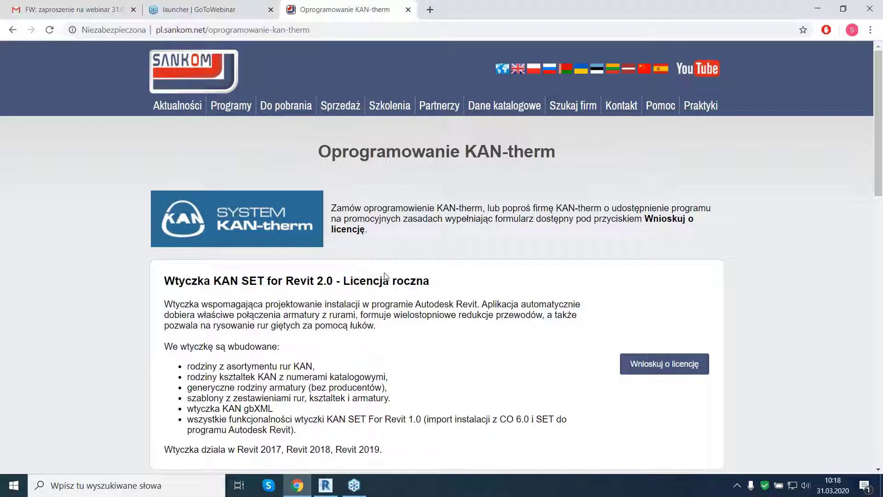
Step: Scroll to the KAN SET for Revit 2.0 plugin and Pakiet KAN Basic sections
scroll(385, 276, "down", 1)
scroll(385, 276, "down", 1)
scroll(385, 276, "down", 2)
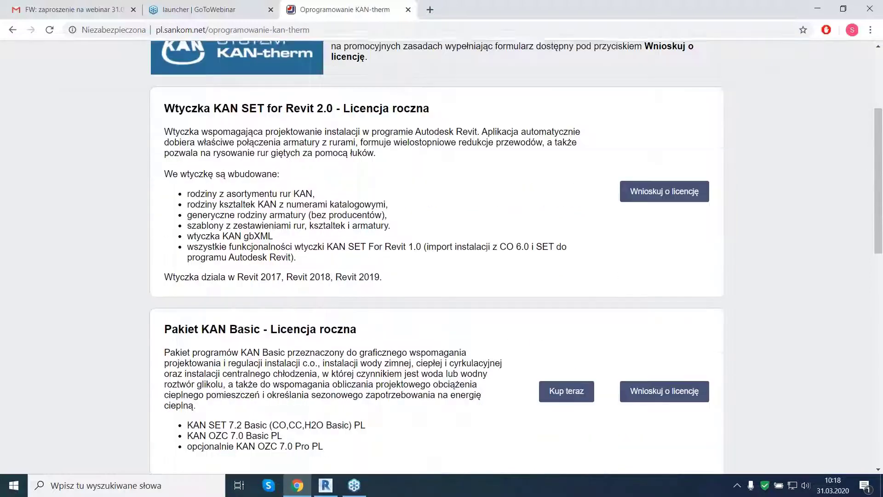
scroll(389, 265, "down", 3)
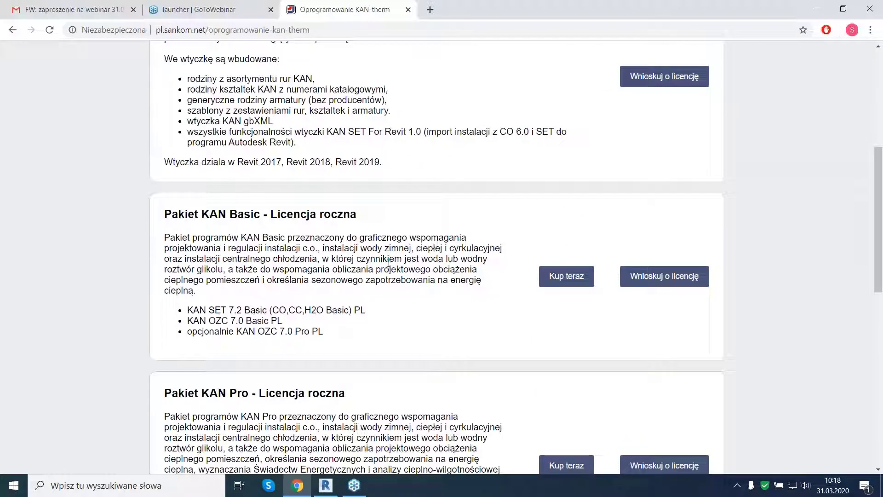
scroll(390, 264, "up", 3)
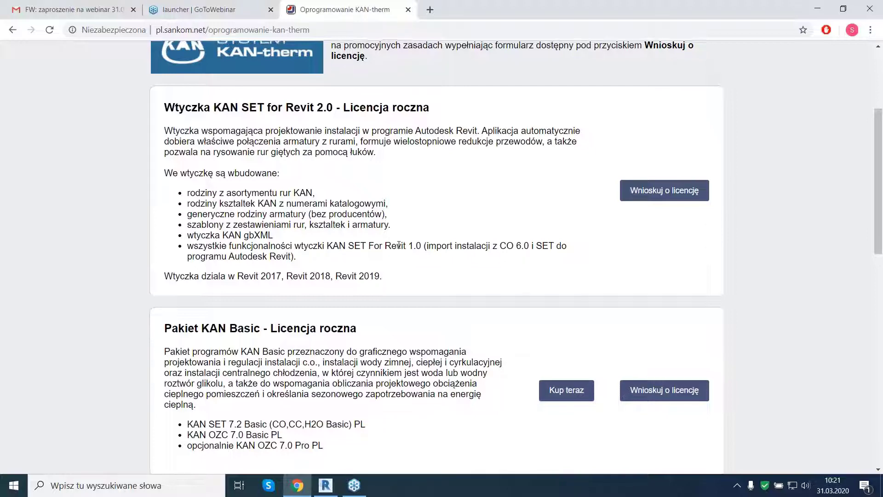
Step: Scroll further to the Pakiet KAN Pro licence with KAN SET 7.2 Pro and KAN OZC 7.0 Pro
scroll(400, 247, "down", 1)
scroll(402, 248, "down", 2)
scroll(401, 248, "down", 1)
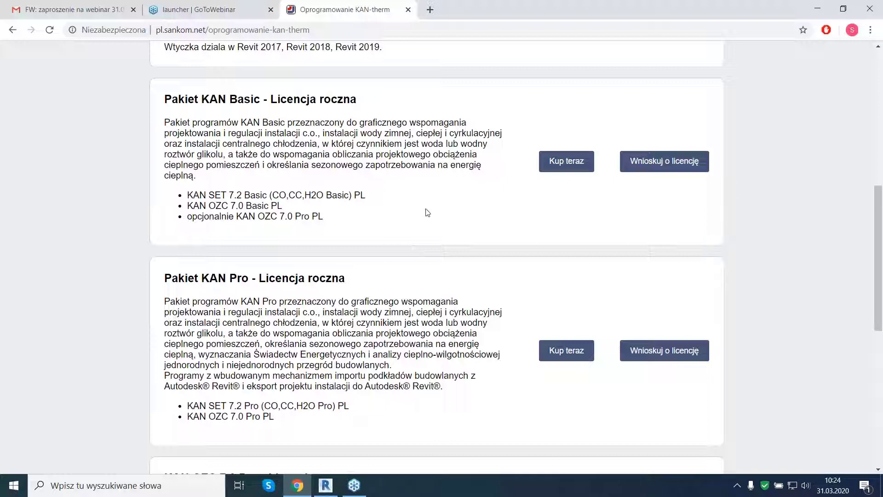
Step: Scroll back and forth through the KAN Basic and KAN Pro annual licence sections
scroll(428, 213, "up", 1)
scroll(431, 208, "up", 3)
scroll(431, 208, "up", 2)
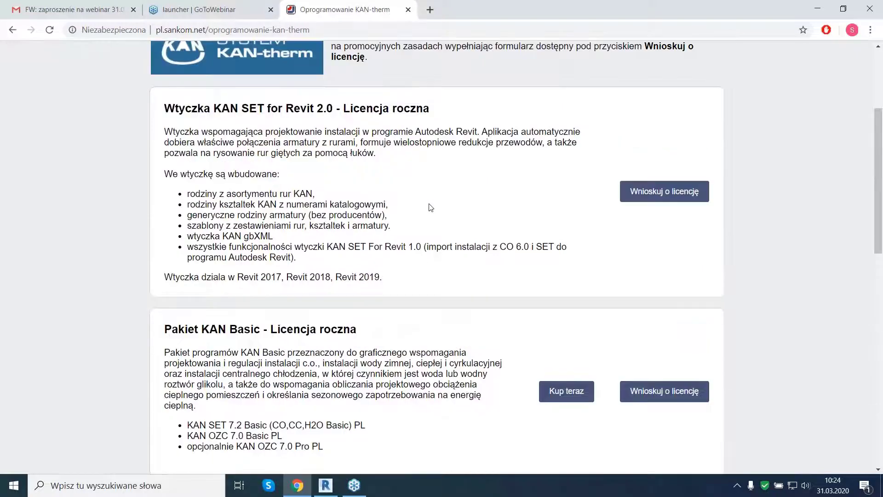
scroll(431, 208, "down", 1)
scroll(431, 207, "down", 3)
scroll(431, 204, "down", 2)
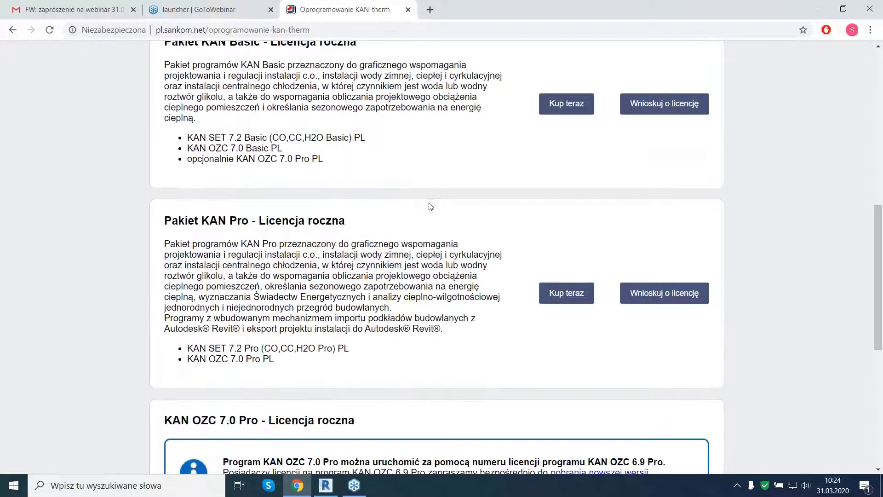
scroll(434, 200, "up", 1)
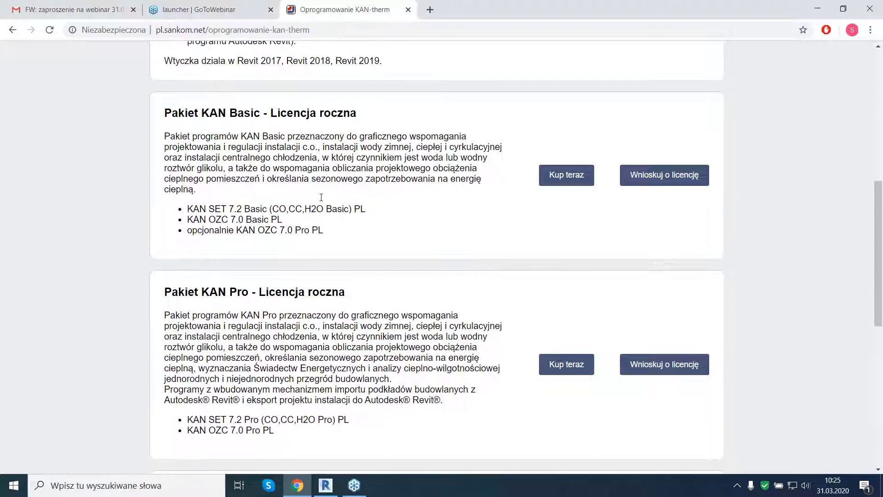
scroll(313, 202, "up", 2)
scroll(321, 197, "up", 3)
scroll(321, 197, "down", 3)
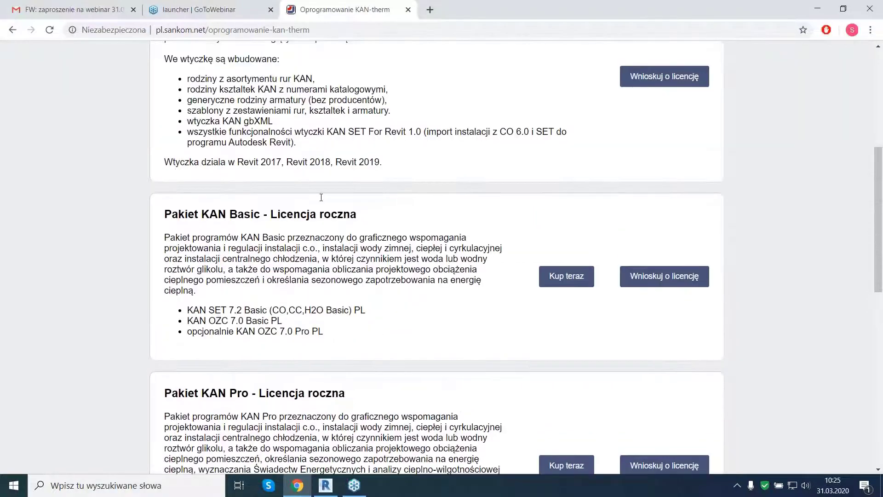
scroll(317, 196, "down", 5)
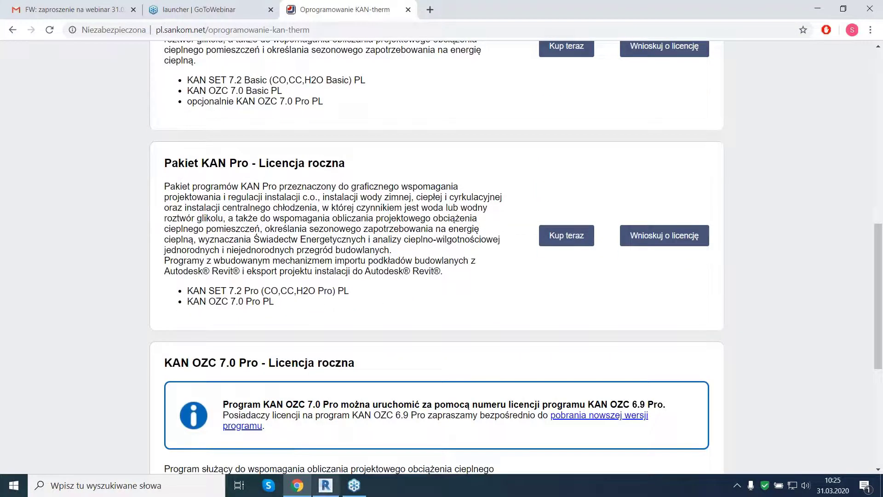
left_click(325, 485)
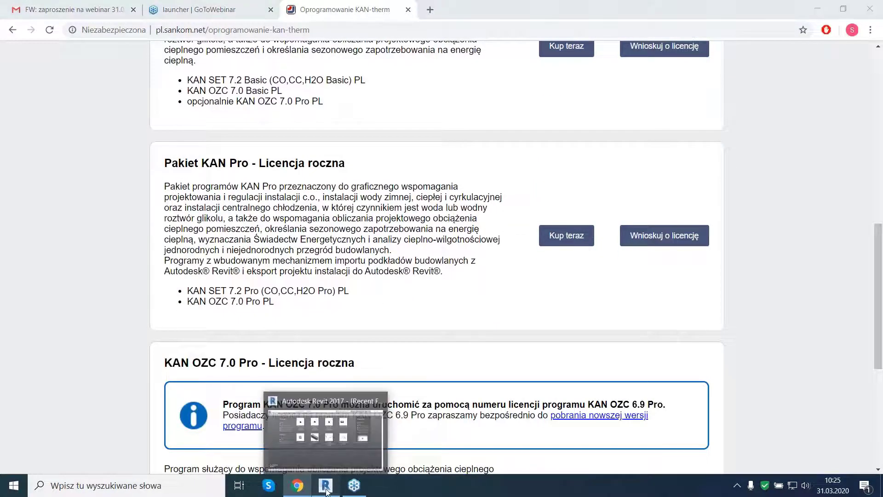
Step: Bring Revit 2017 to the front on its Recent Files page
left_click(326, 487)
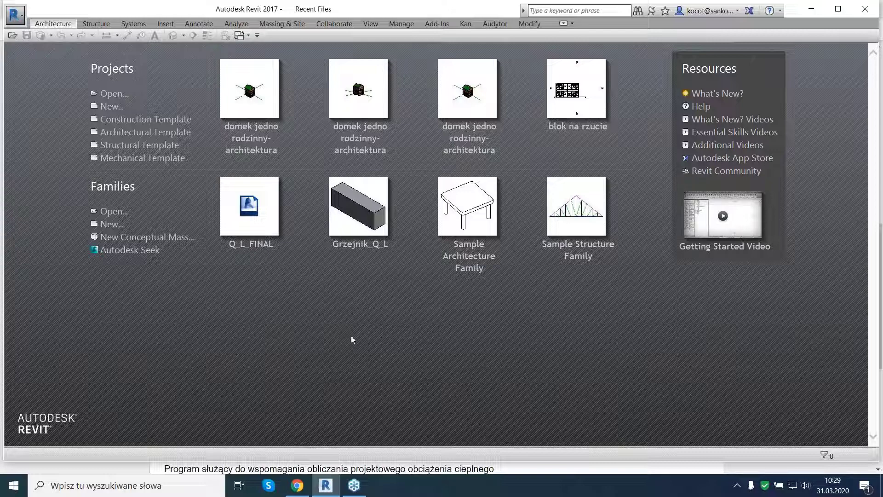
Step: Open the 'domek jedno rodzinny-architektura' project and orbit its 3D house model
left_click(243, 92)
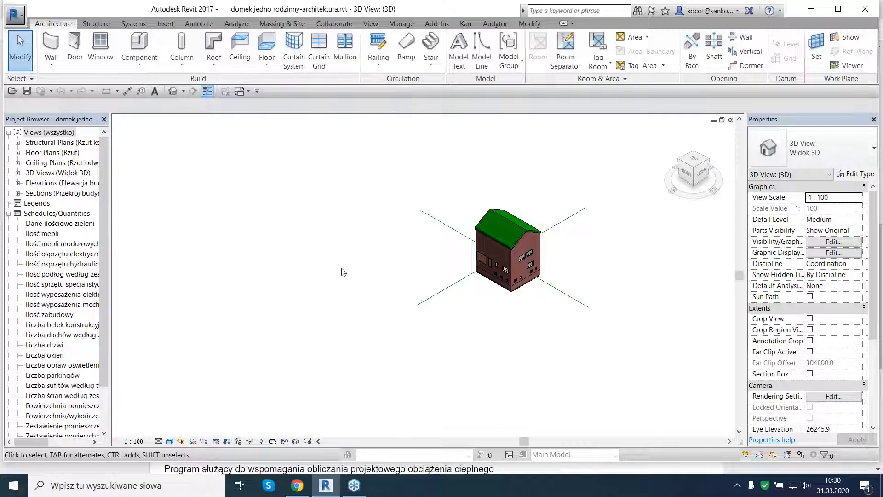
mouse_move(341, 272)
middle_mouse_down("shift")
mouse_move(472, 318)
mouse_move(408, 311)
mouse_move(358, 256)
mouse_move(365, 211)
mouse_move(354, 205)
mouse_move(315, 262)
mouse_move(321, 339)
mouse_move(395, 406)
mouse_move(521, 382)
mouse_move(550, 331)
mouse_move(469, 363)
mouse_move(380, 291)
mouse_move(376, 277)
middle_mouse_up("shift")
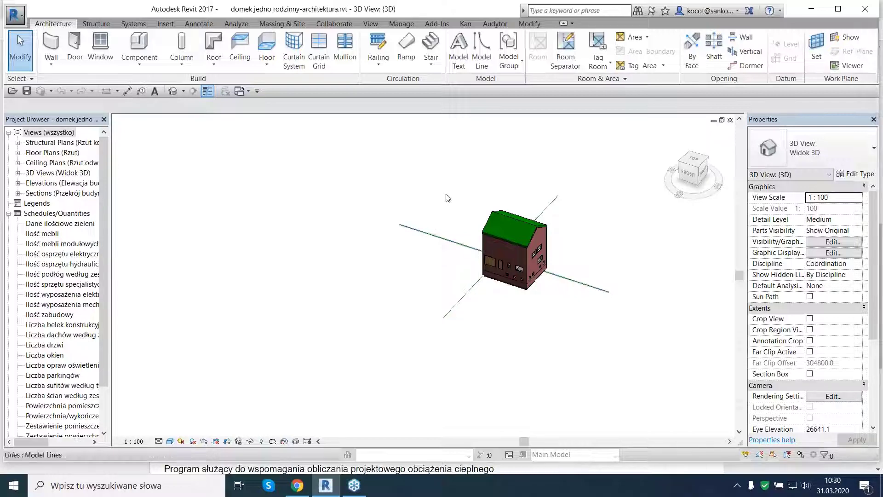
Step: Run the Kan tab's Export to gbXML, computing the house's energy model
left_click(466, 24)
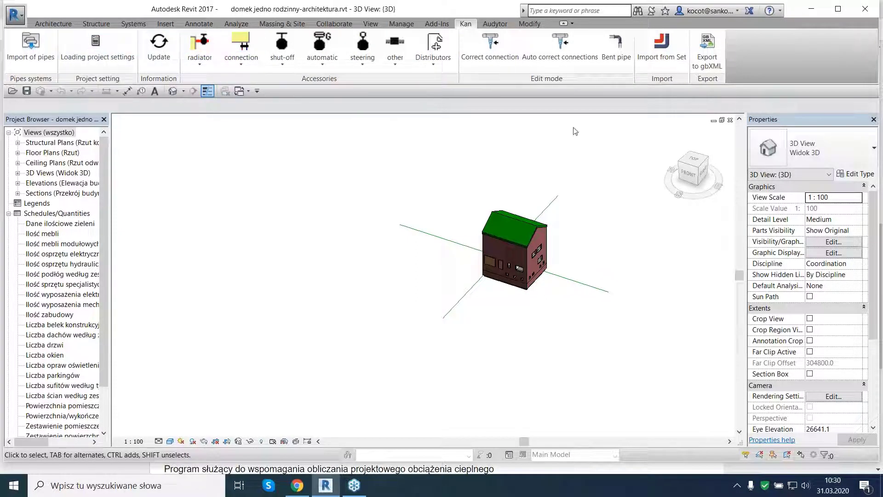
left_click(712, 48)
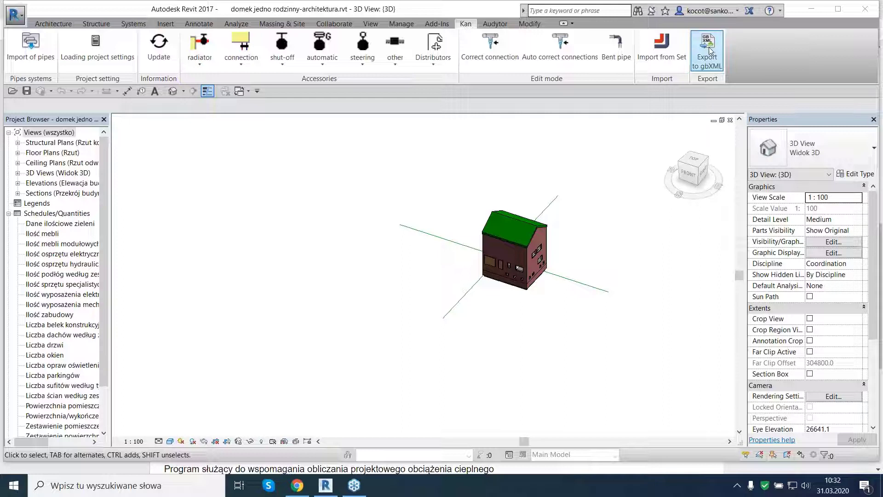
left_click(709, 48)
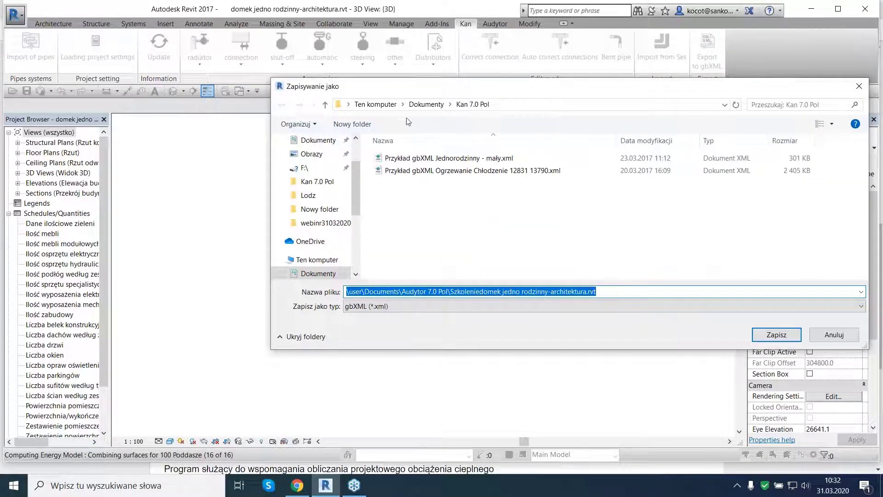
Step: Browse the save dialog to Pulpit > Szkolenie Ks > webinr31032020
mouse_move(317, 207)
scroll(337, 242, "down", 1)
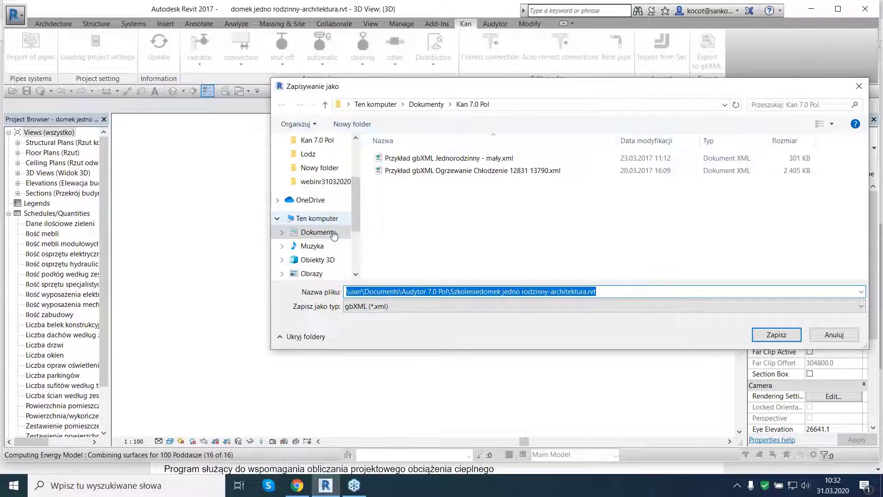
scroll(335, 232, "down", 1)
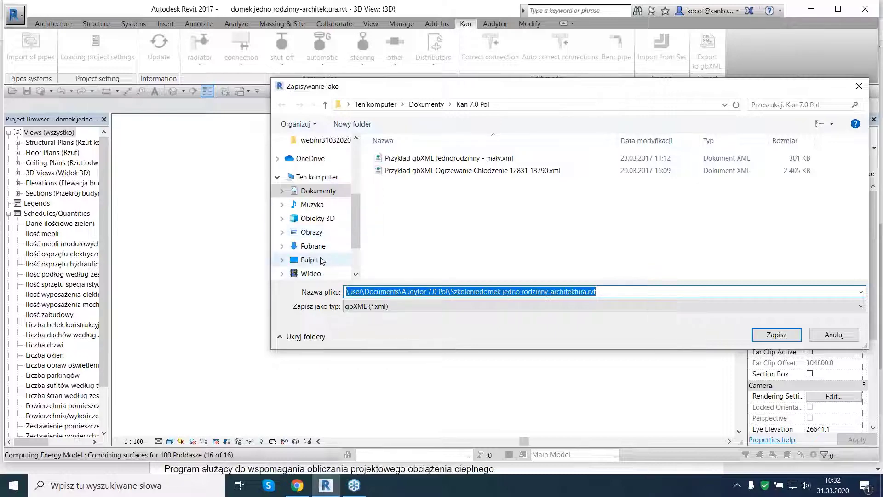
scroll(325, 253, "down", 1)
left_click(317, 246)
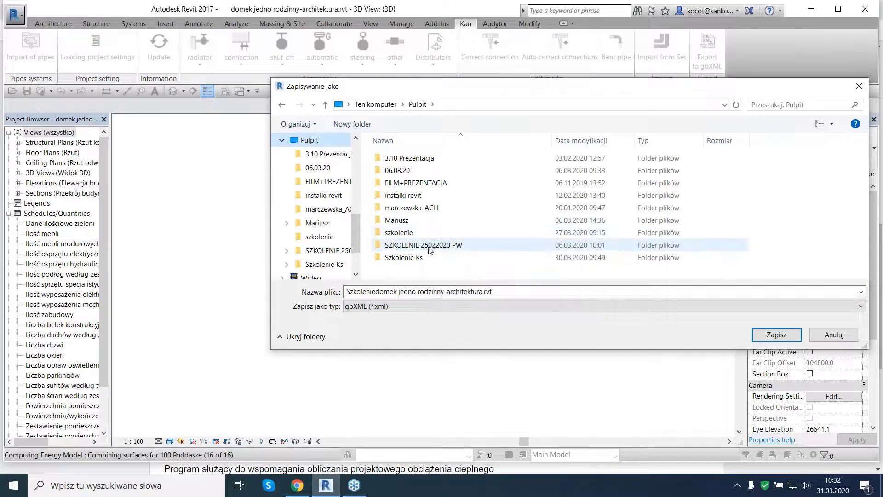
left_click(417, 260)
double_click(418, 260)
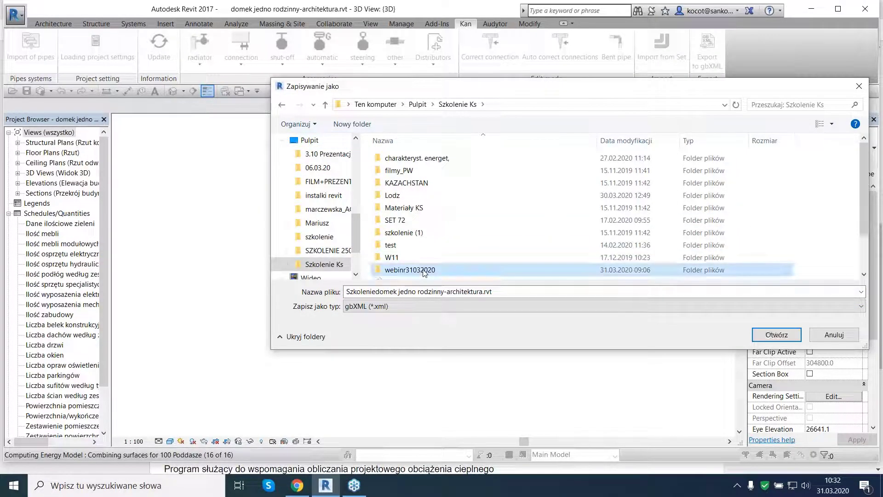
double_click(425, 263)
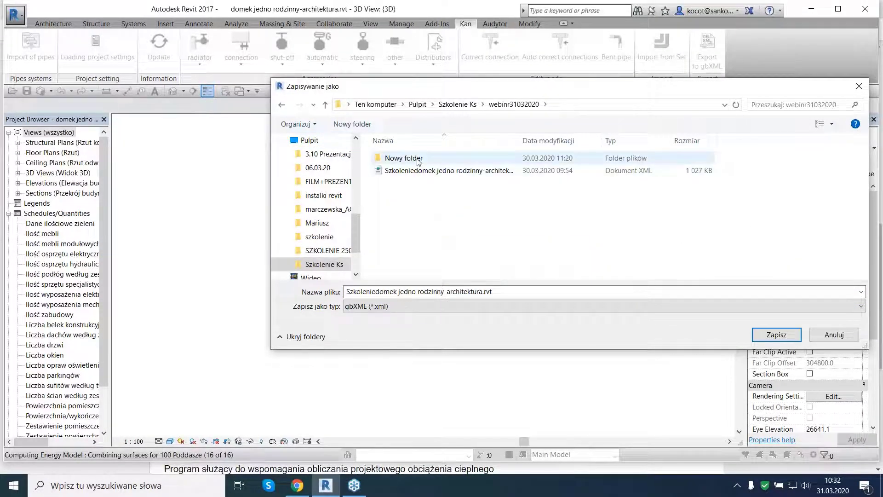
Step: Create a new folder '1' there and save the gbXML export into it
right_click(415, 200)
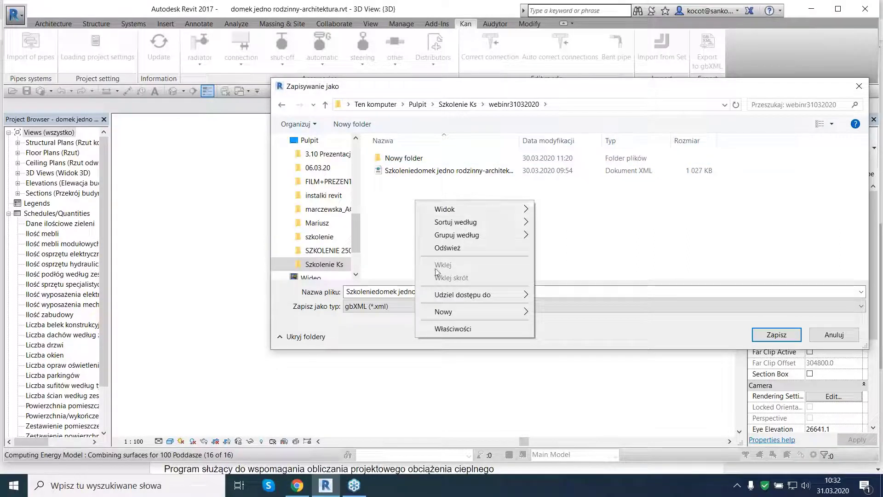
mouse_move(476, 311)
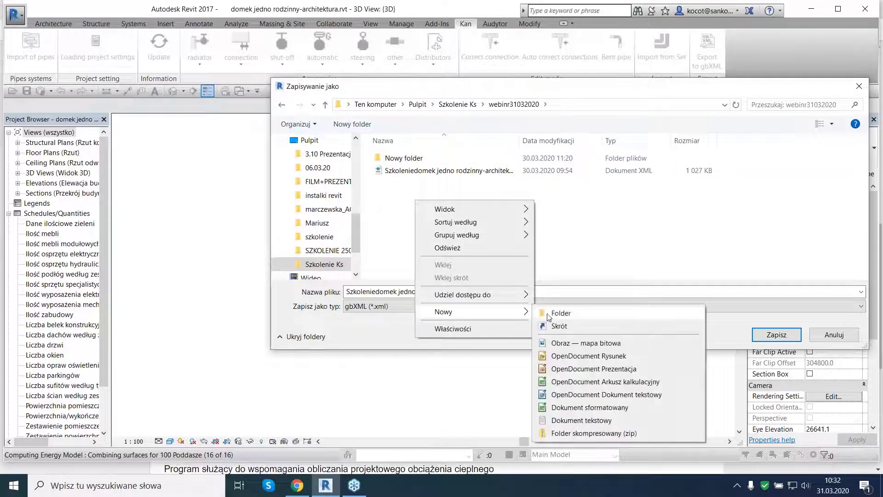
left_click(545, 313)
type("1")
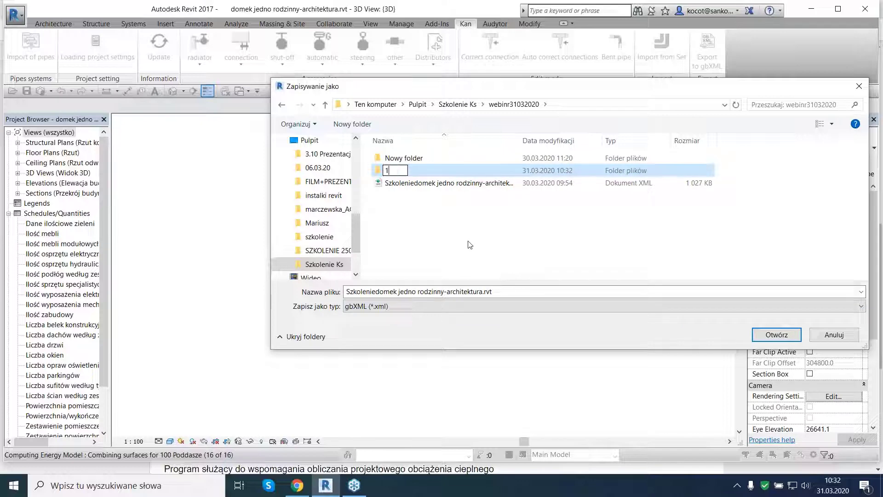
key("Return")
double_click(388, 160)
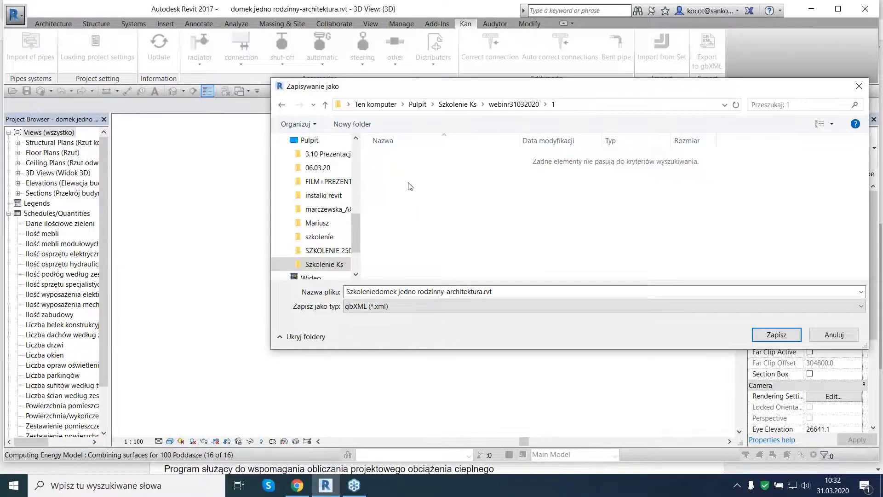
left_click(777, 338)
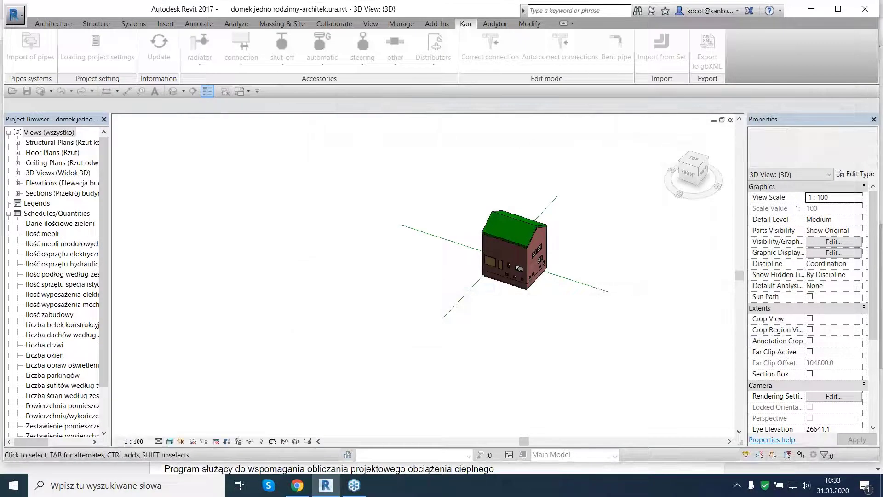
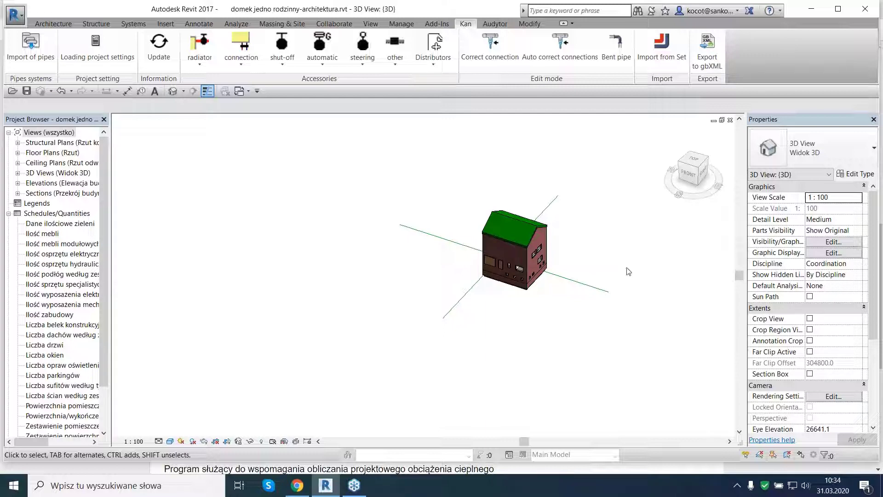
Step: Open the DWG export dialog from the application menu's CAD formats
left_click(21, 21)
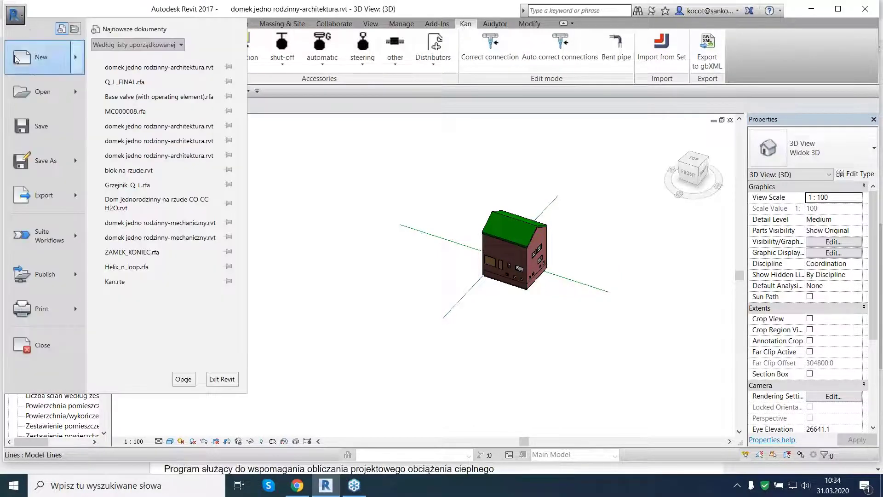
left_click(71, 193)
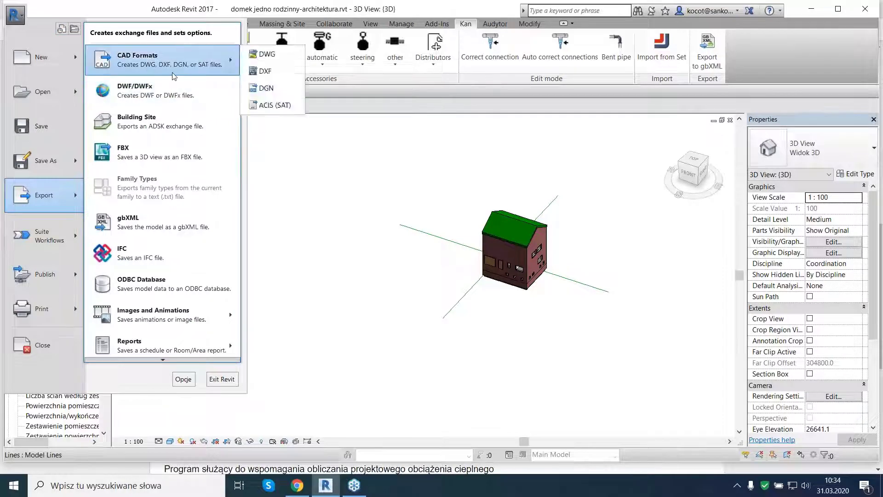
left_click(269, 56)
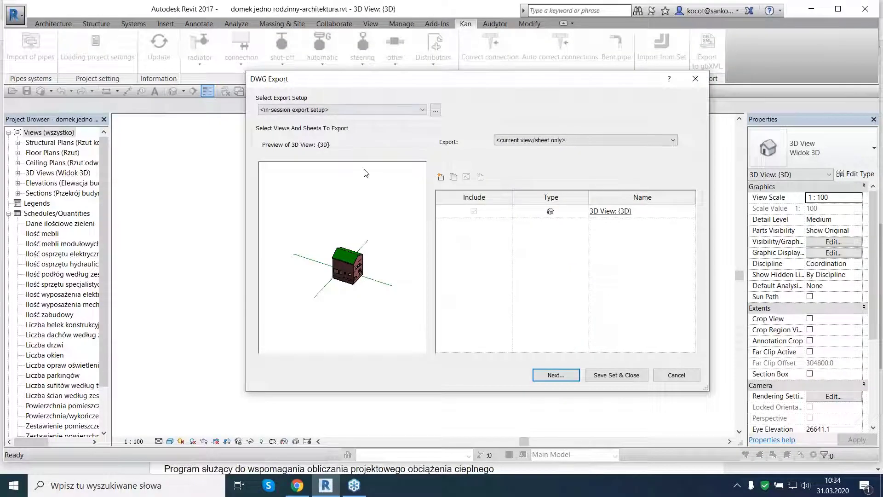
Step: Create Set 1 and tick the Dach, parter, piwnica and piętro floor plans
left_click(441, 179)
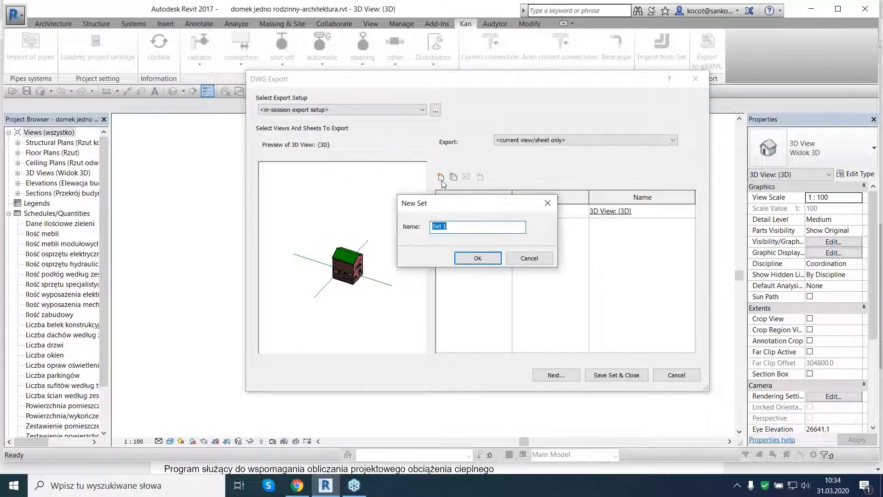
left_click(457, 257)
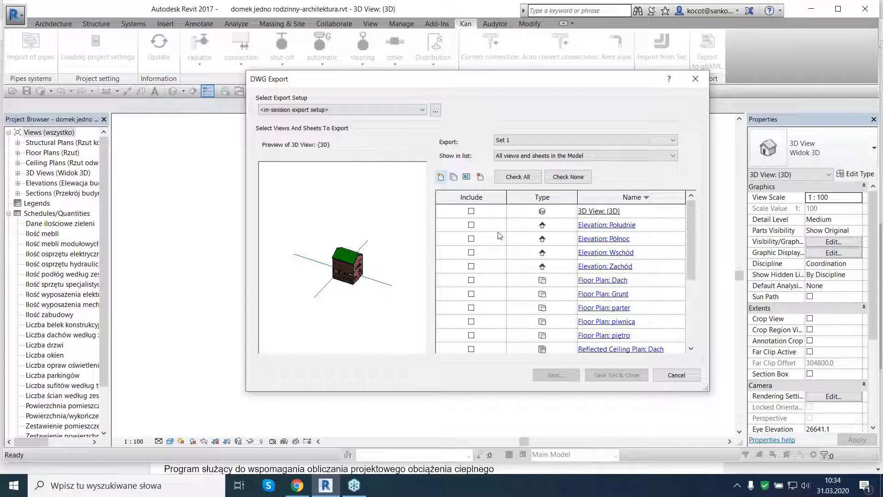
left_click(471, 281)
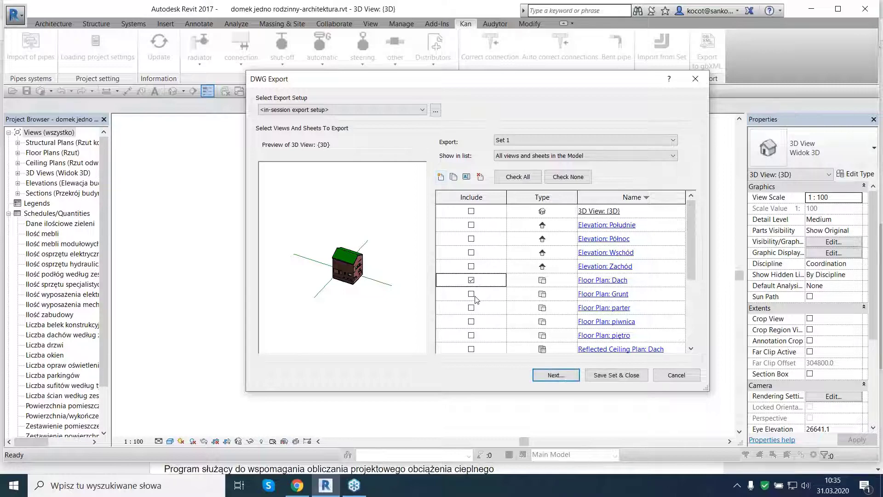
left_click(473, 297)
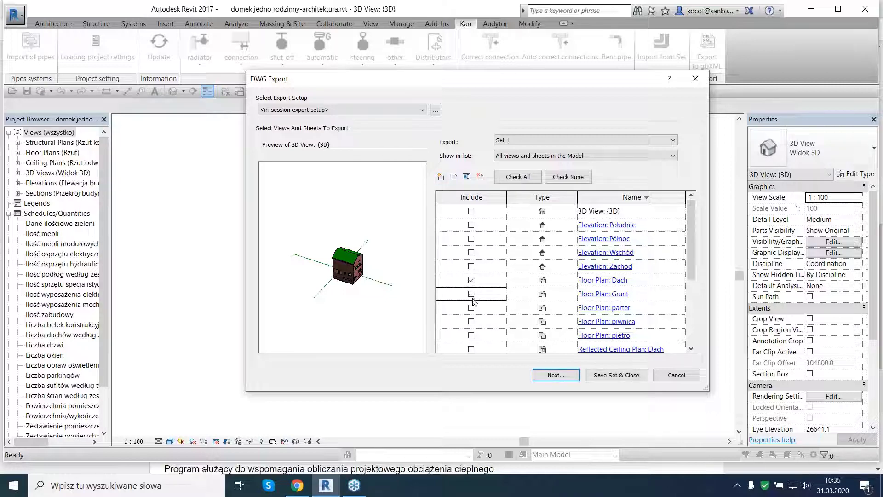
left_click(472, 322)
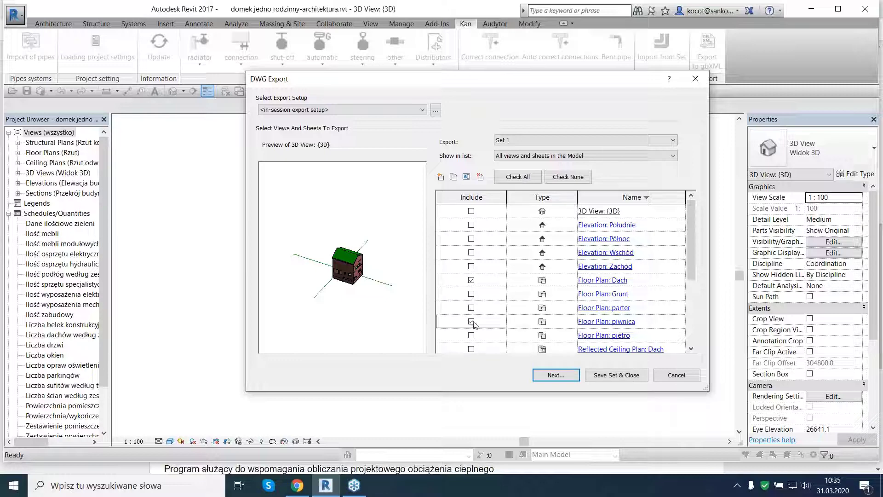
left_click(472, 308)
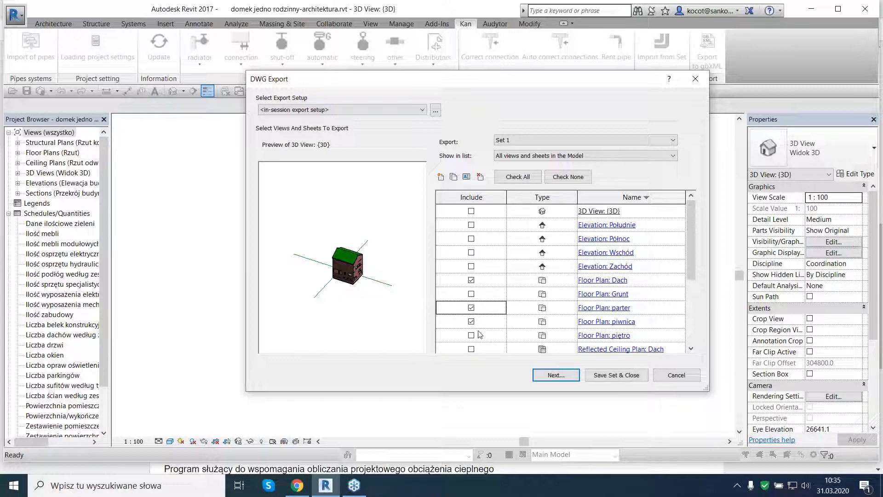
left_click(472, 335)
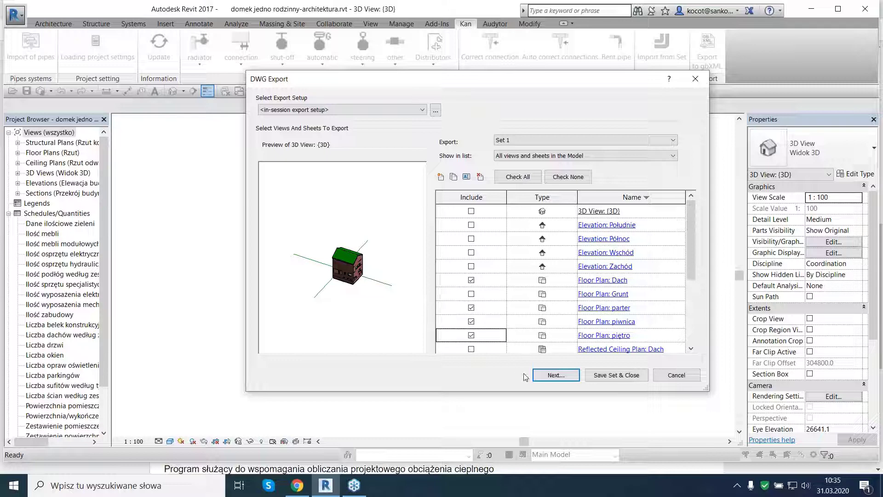
Step: Export the DWG files into Desktop > Szkolenie Ks > webinr31032020 > 1
left_click(570, 378)
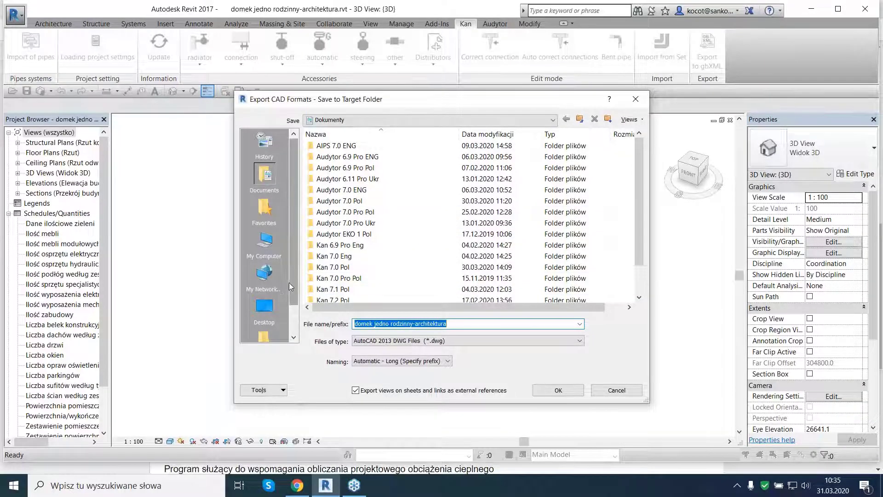
left_click(280, 248)
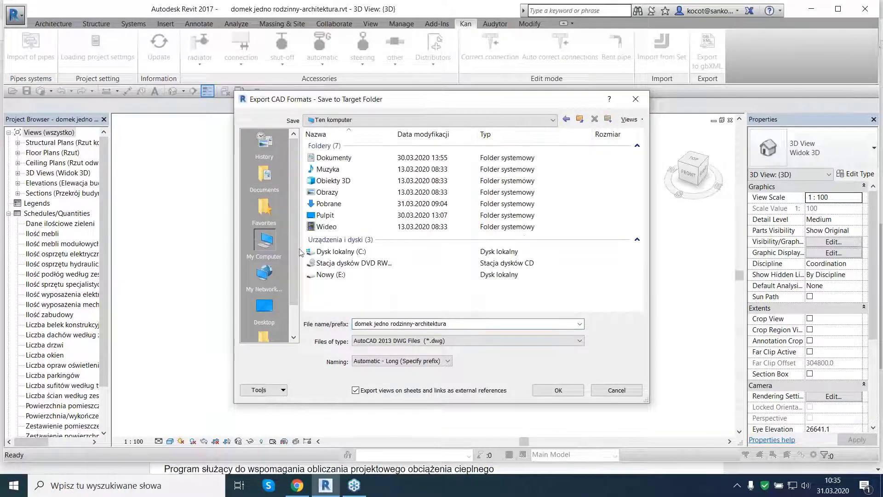
double_click(325, 215)
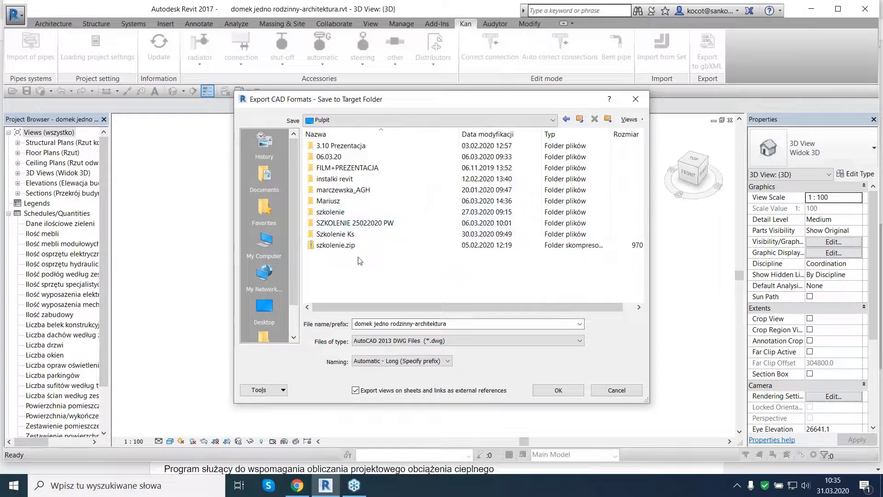
left_click(340, 236)
double_click(341, 236)
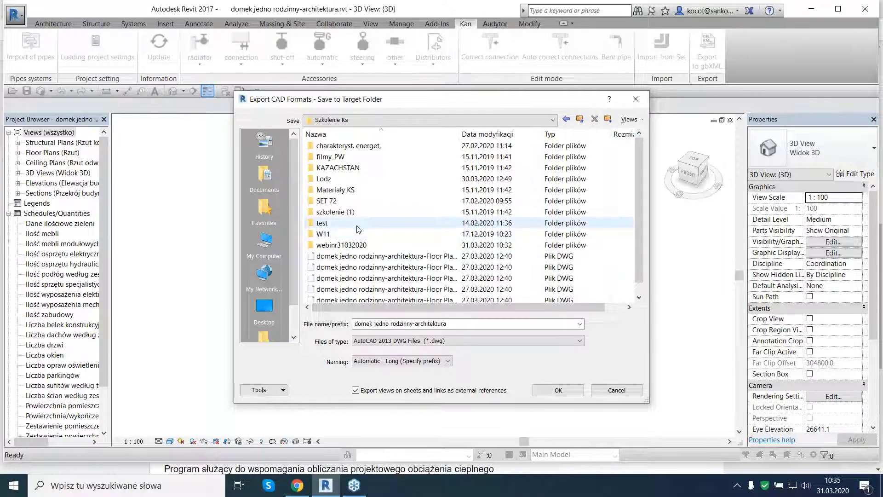
double_click(341, 247)
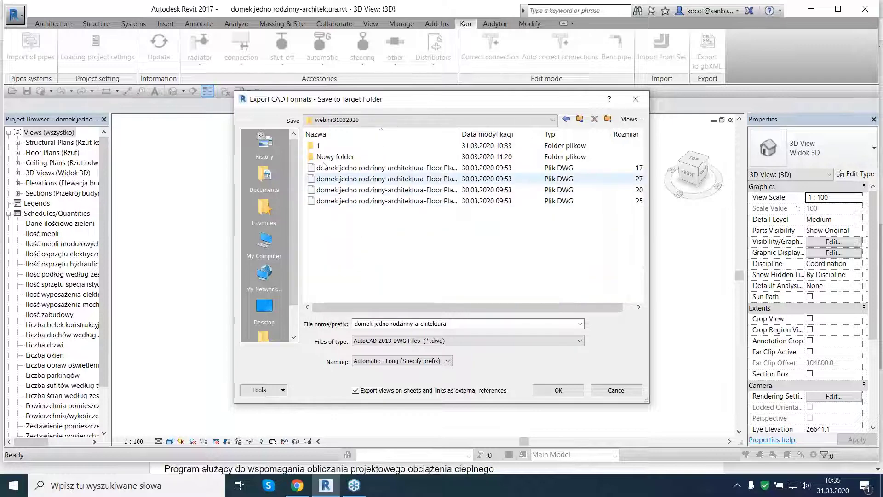
double_click(321, 147)
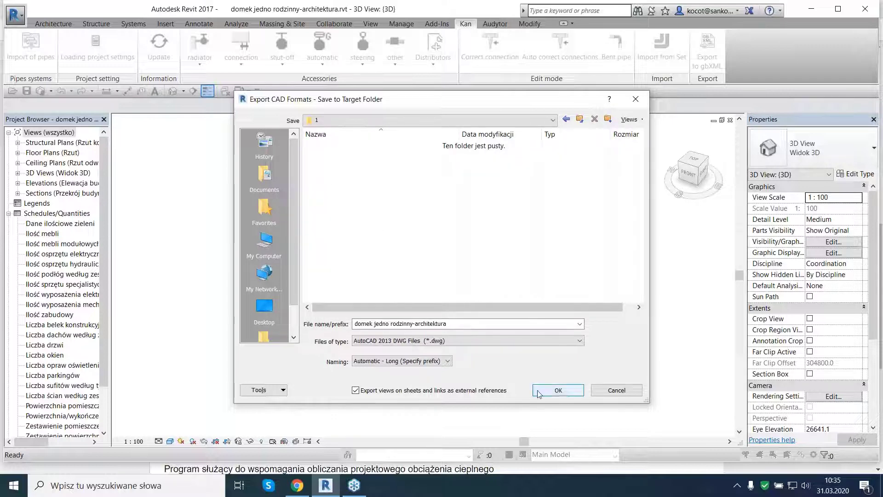
left_click(558, 391)
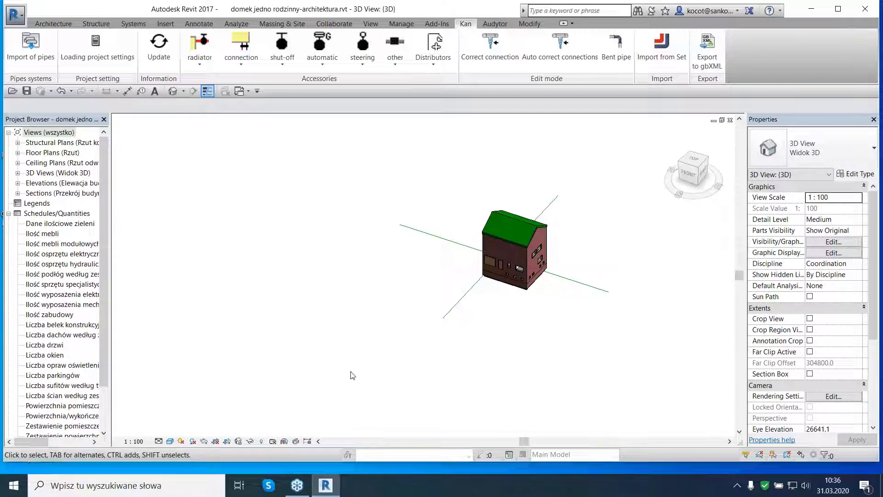
Step: Open Revit's R application menu showing recent documents
left_click(15, 15)
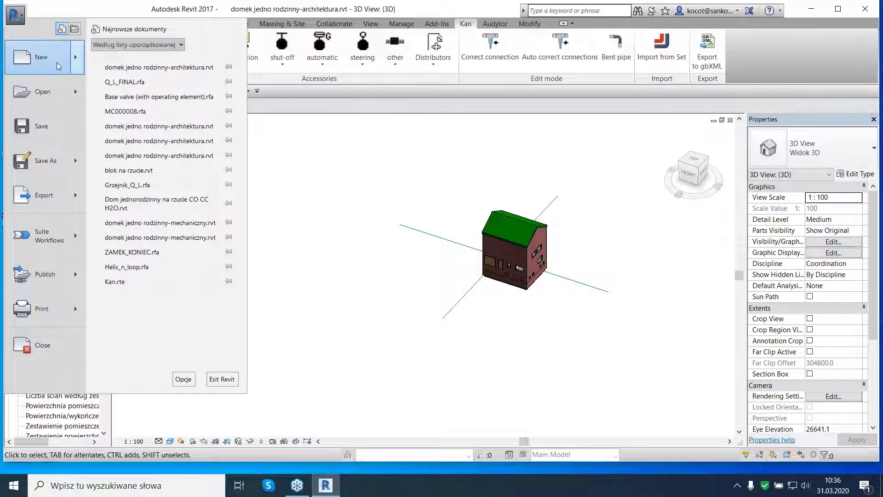
Step: Create Project1 from the Mechanical Template and display the Kan ribbon tab
mouse_move(42, 58)
left_click(123, 64)
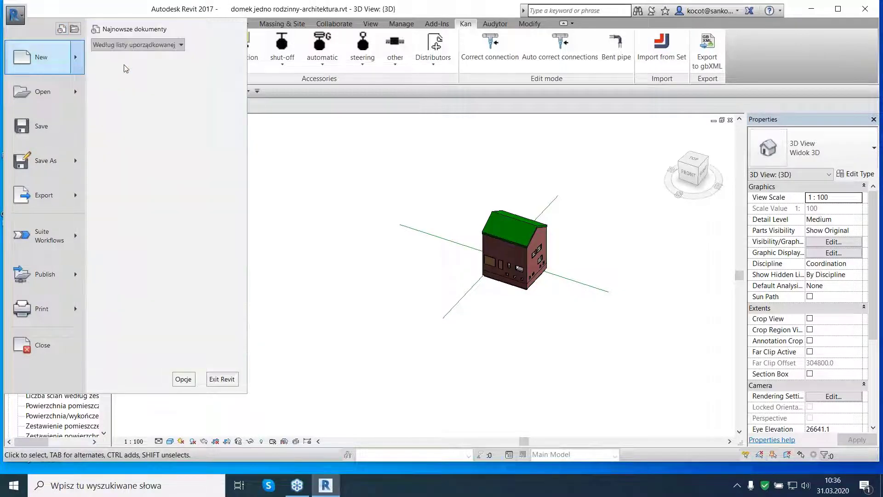
left_click(478, 215)
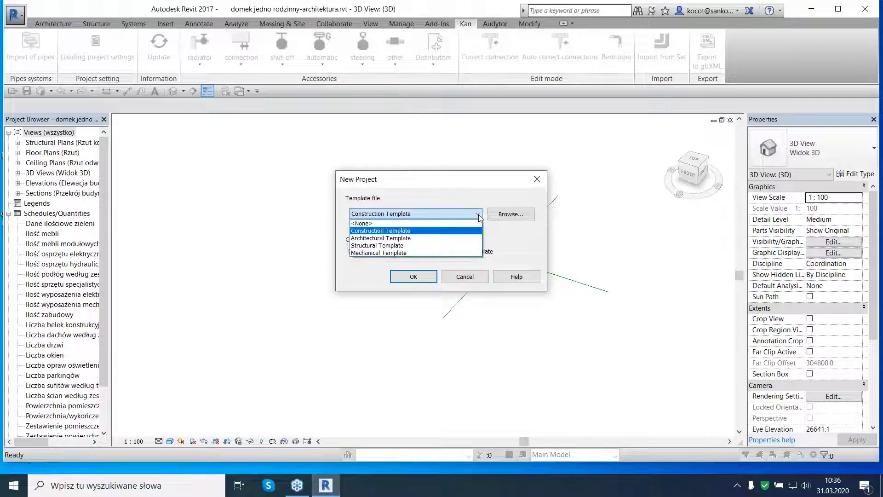
left_click(415, 255)
left_click(417, 277)
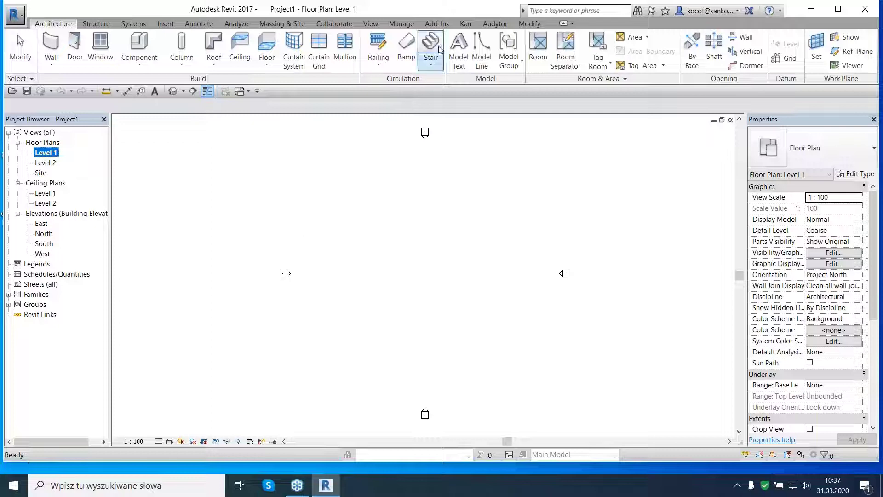
left_click(465, 24)
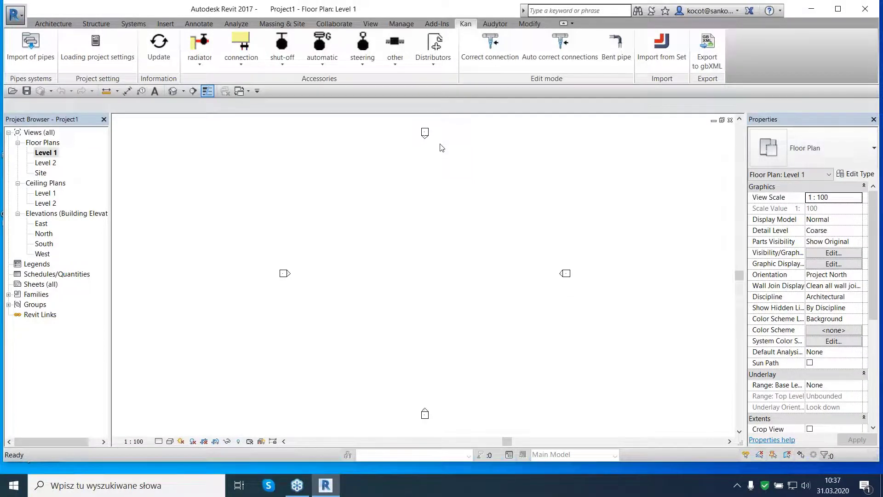
Step: Copy PEAL-P10 from Available pipes in KAN Import of pipes and import it
left_click(35, 52)
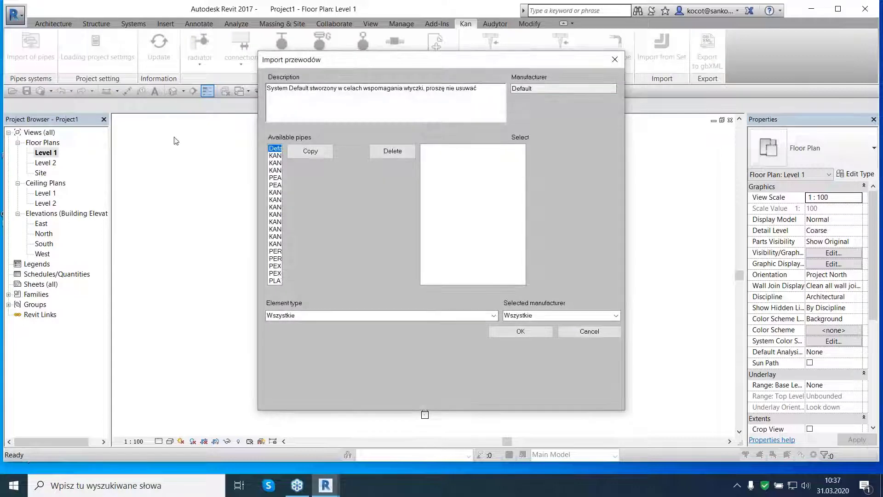
left_click_drag(258, 178, 147, 177)
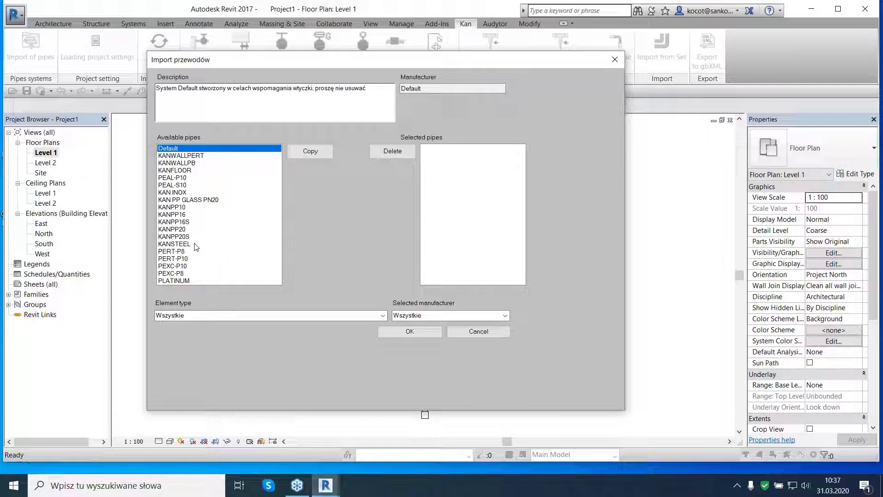
left_click(178, 178)
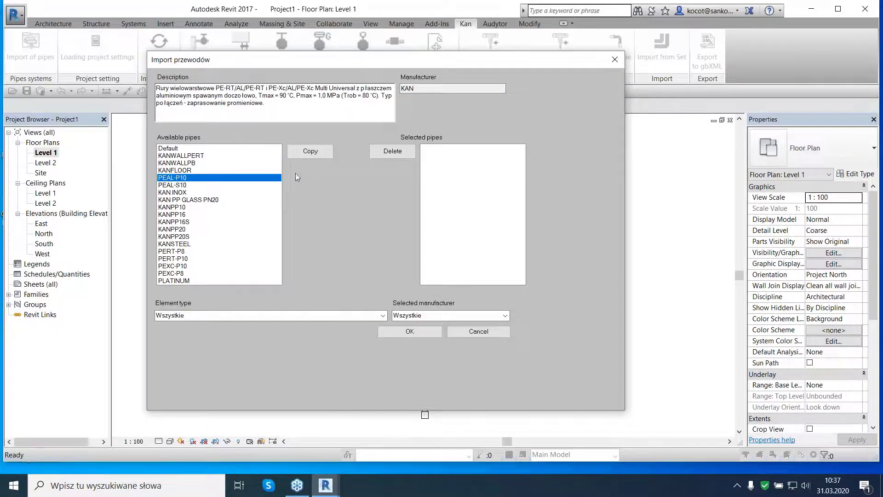
left_click(311, 152)
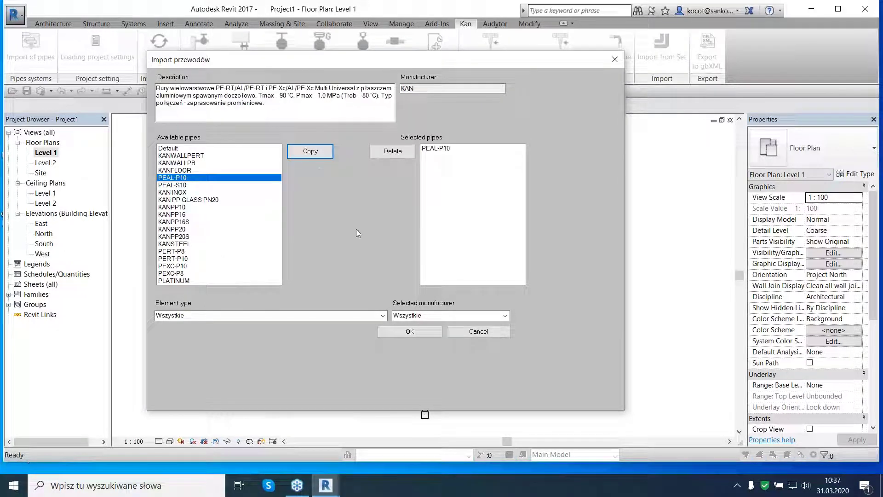
left_click(415, 332)
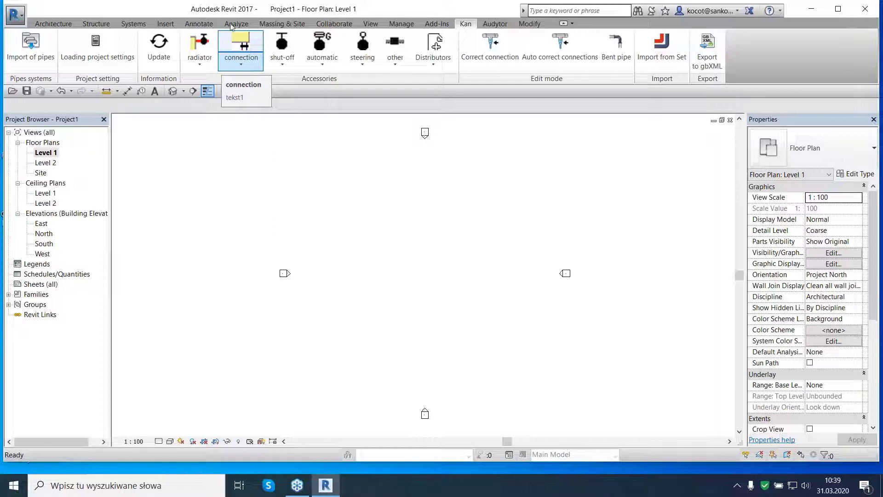
Step: Copy ZAW ODC SK SP from the shut-off valve catalogue and confirm
left_click(278, 48)
left_click(286, 65)
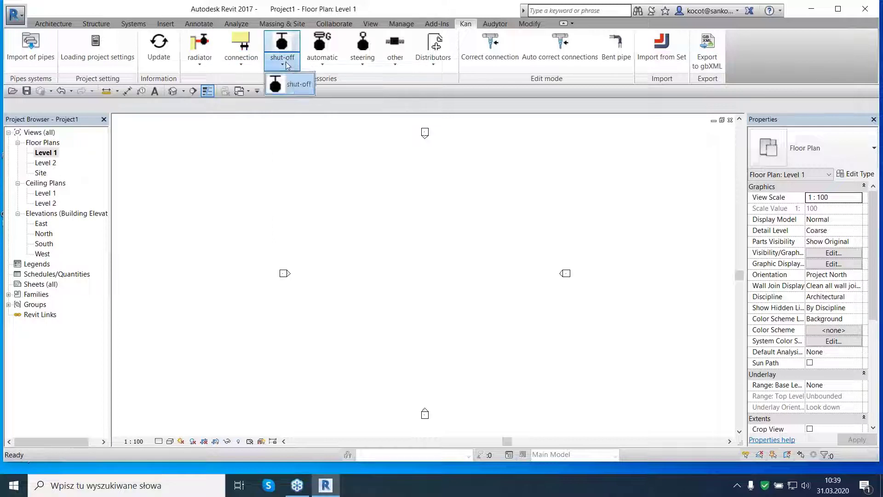
left_click(291, 87)
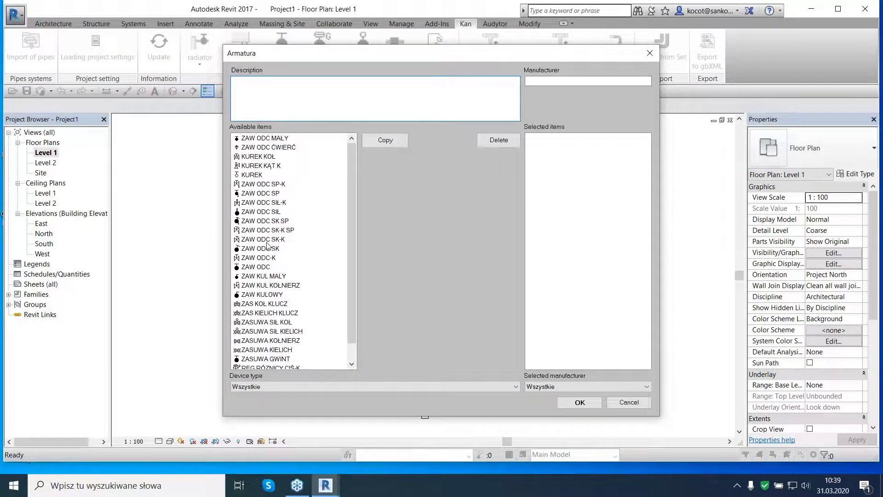
left_click(264, 221)
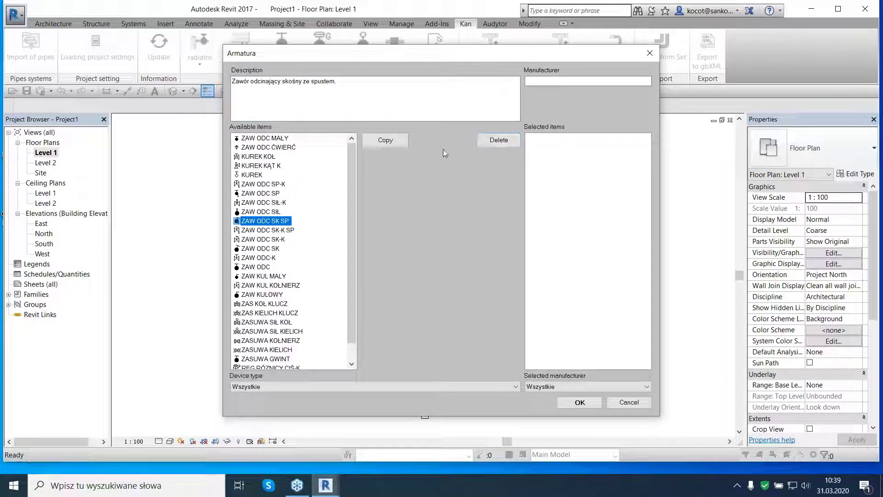
left_click(393, 142)
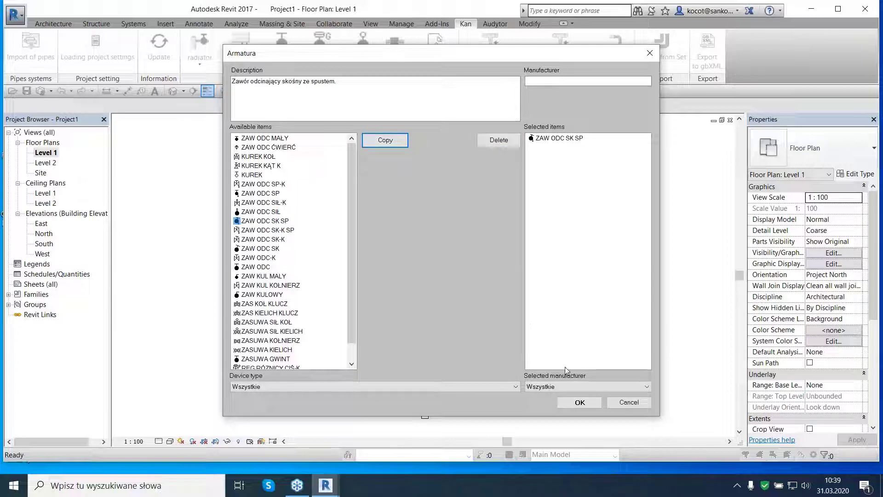
left_click(580, 402)
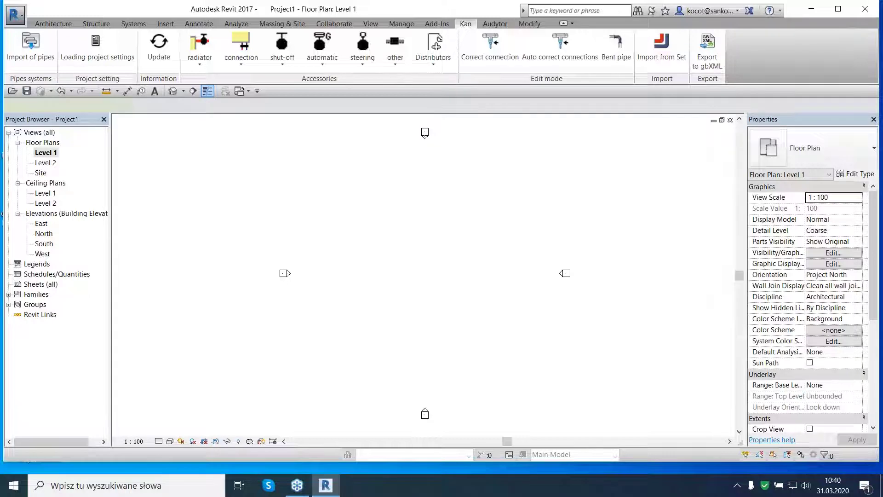
Step: Start a PEAL-P10 pipe at offset 0 with the view scale at 1 : 5
key("p")
key("i")
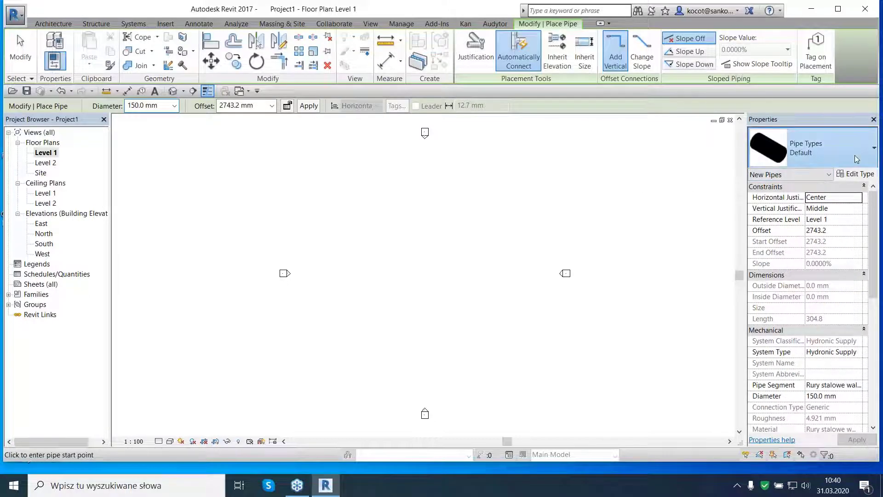
left_click(857, 157)
left_click(804, 243)
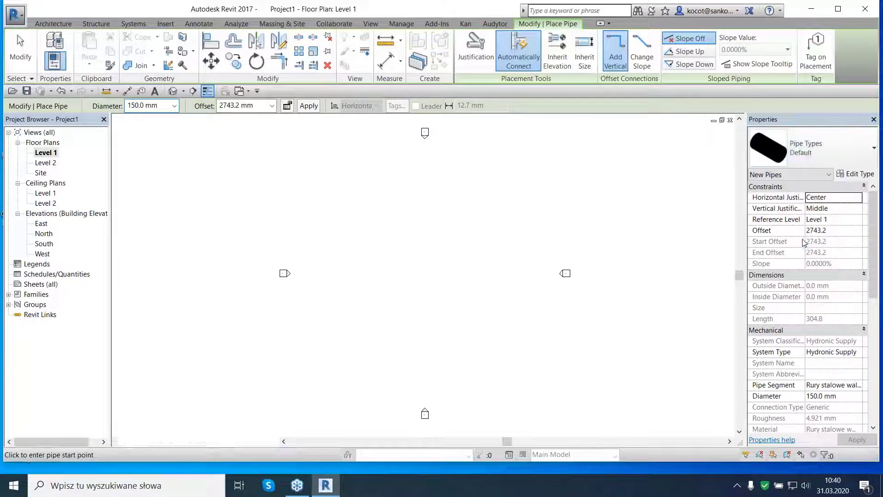
left_click(245, 106)
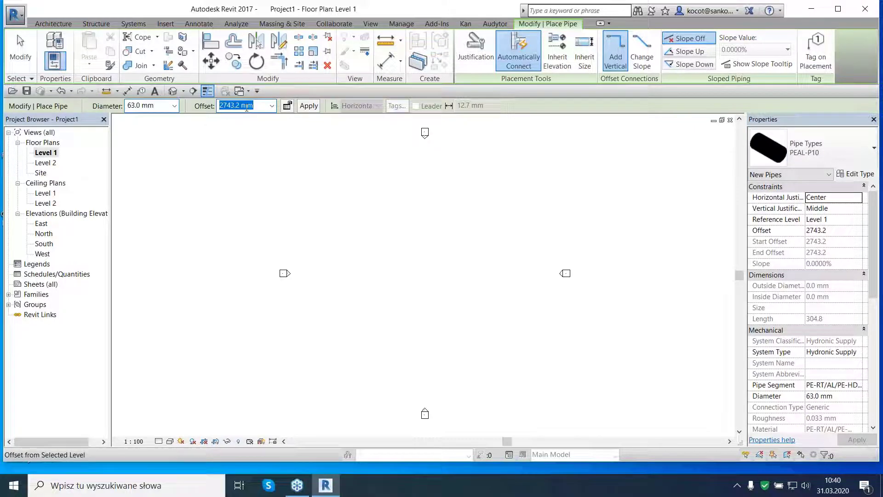
type("0")
key("Return")
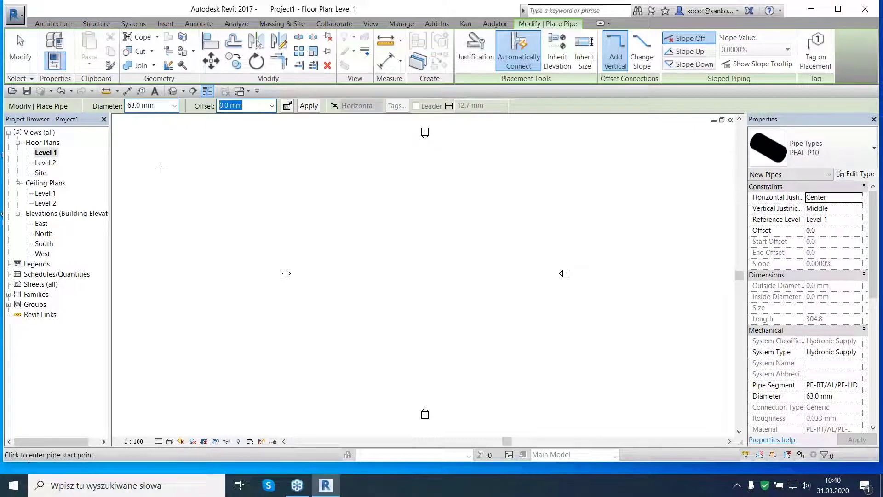
left_click(132, 441)
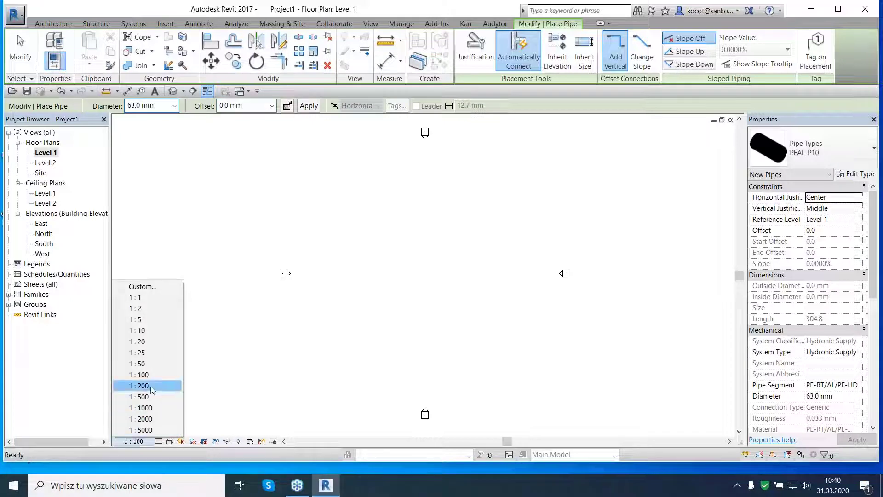
left_click(143, 323)
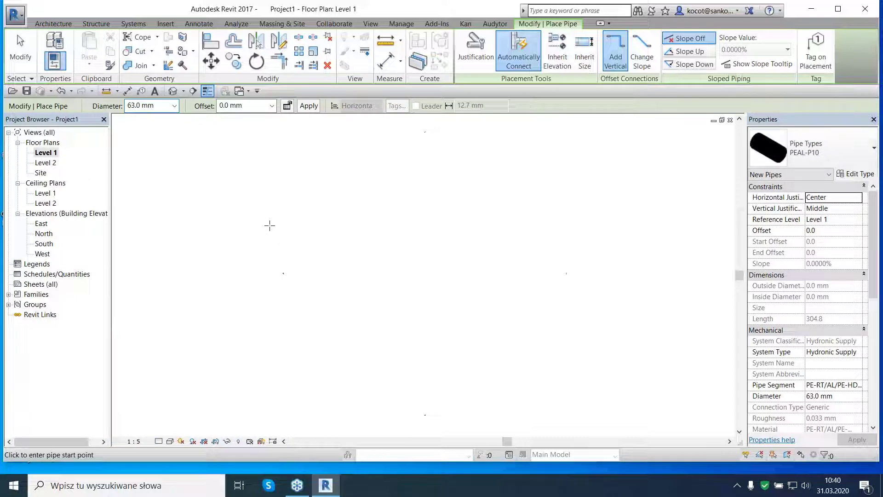
Step: Draw the 63 mm pipe across Level 1, shown at Fine detail in Realistic style
left_click(272, 225)
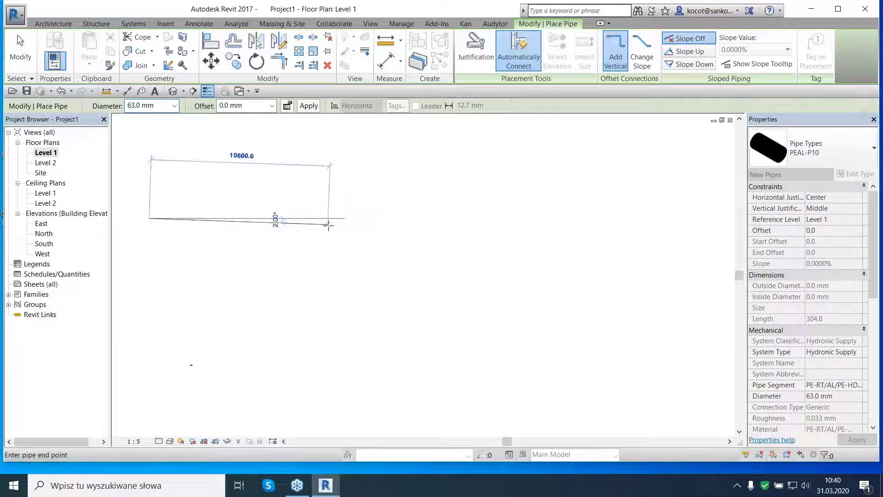
mouse_move(259, 223)
middle_mouse_down()
mouse_move(432, 248)
mouse_move(236, 216)
middle_mouse_up()
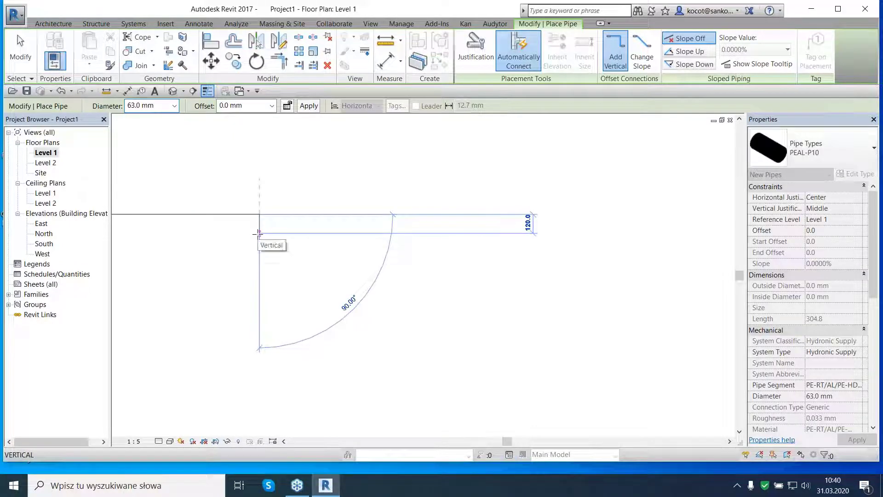
key("Escape")
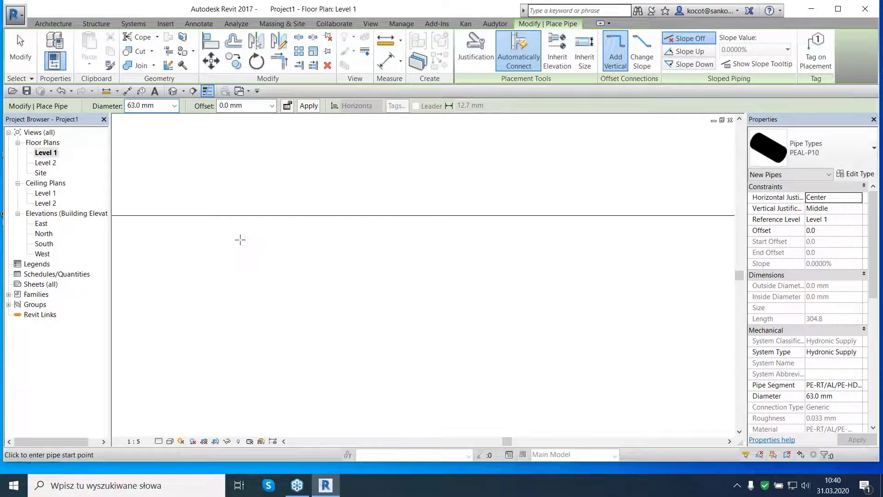
left_click(159, 441)
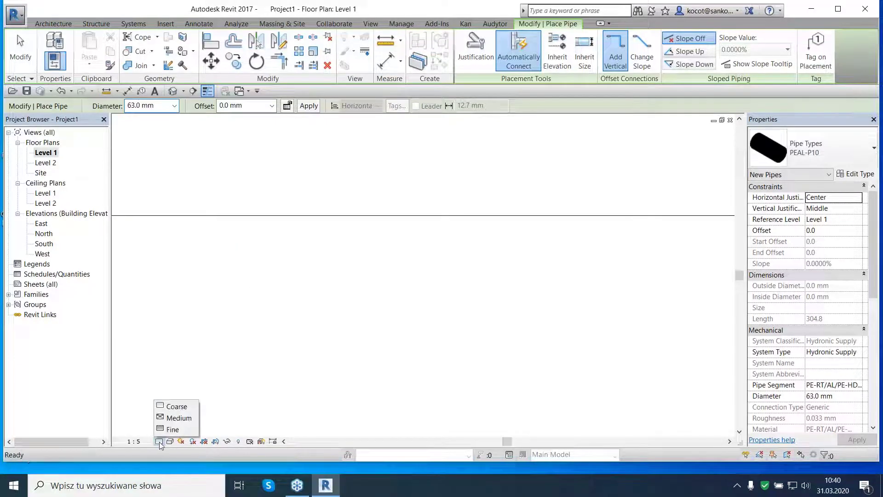
left_click(171, 430)
left_click(170, 441)
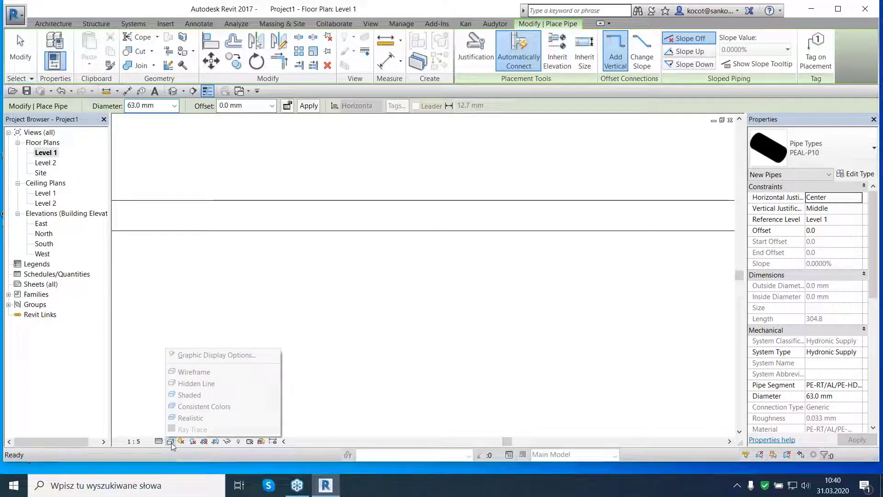
left_click(184, 417)
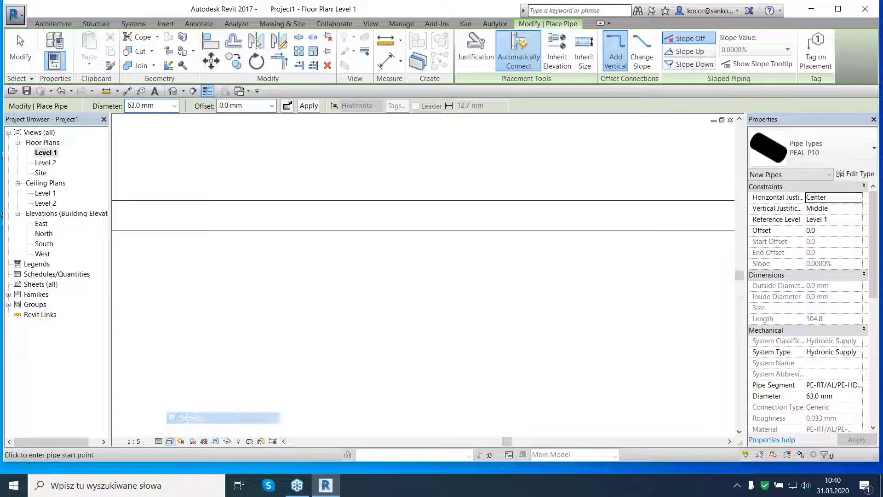
scroll(319, 365, "down", 1)
middle_click_drag(299, 355, 403, 271)
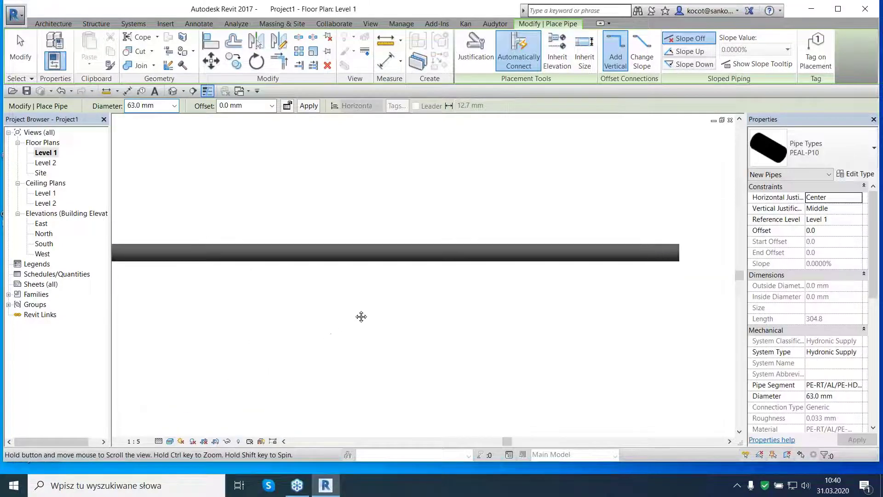
scroll(403, 274, "down", 1)
scroll(403, 274, "down", 1)
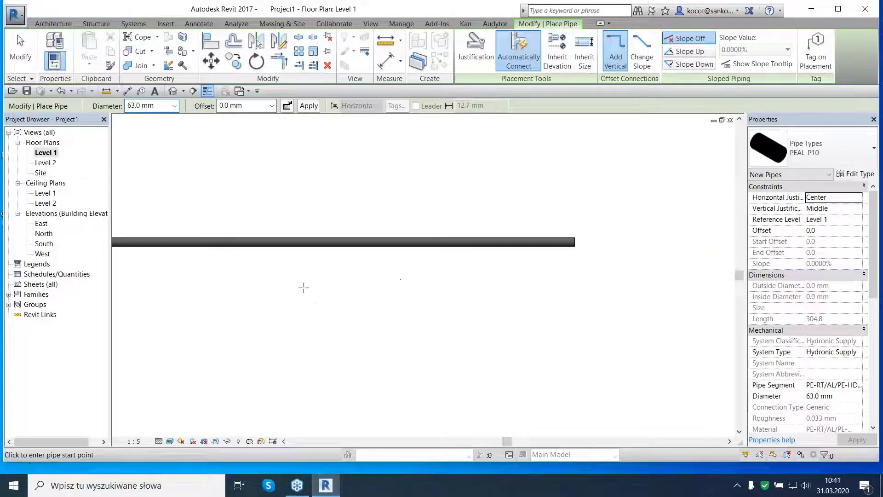
middle_click_drag(305, 288, 407, 275)
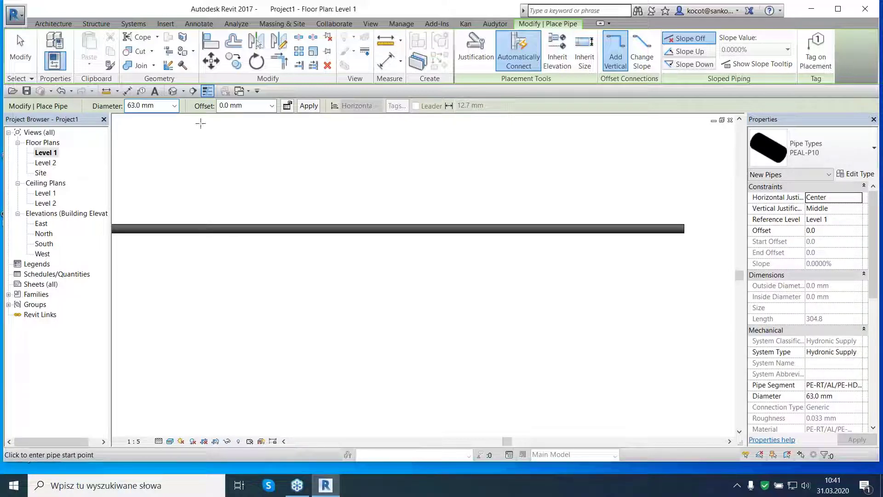
Step: Draw a 16 mm branch about 1400 mm straight down from the 63 mm pipe
left_click(174, 106)
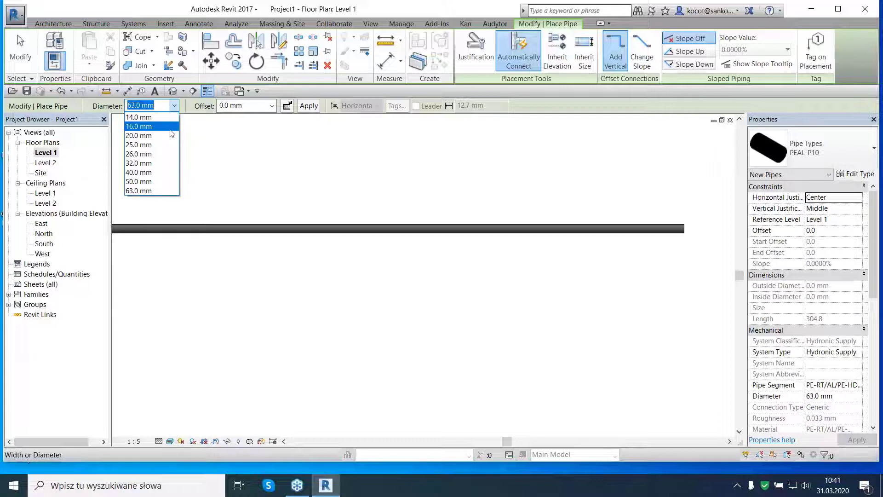
left_click(168, 126)
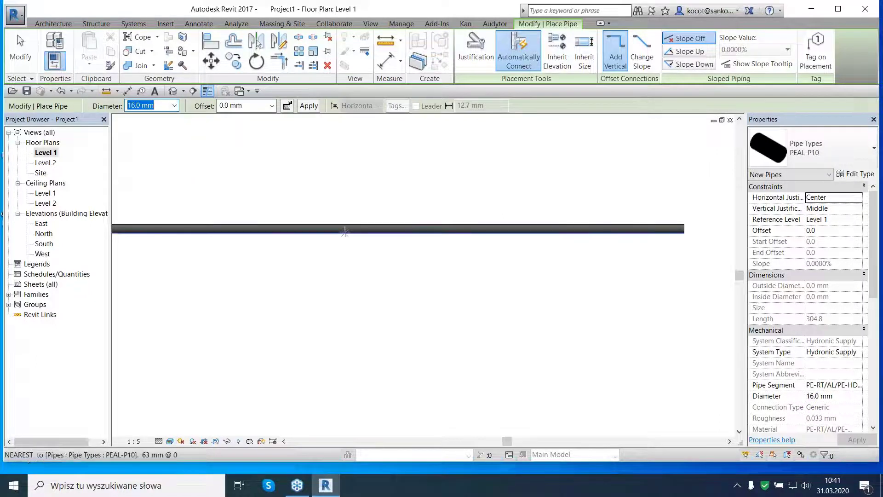
left_click(345, 229)
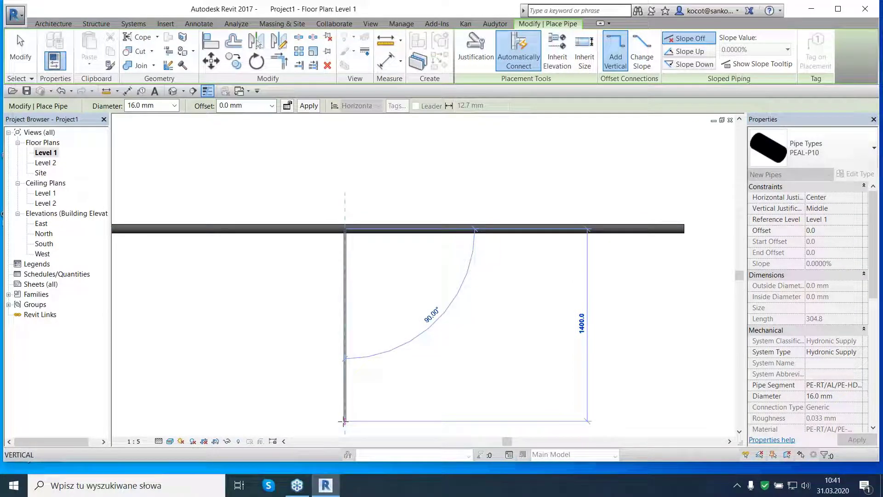
left_click(344, 420)
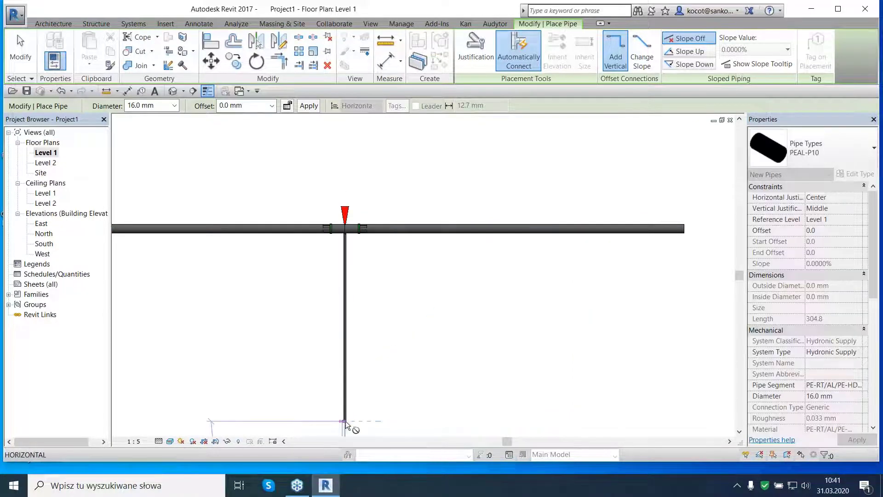
key("Escape")
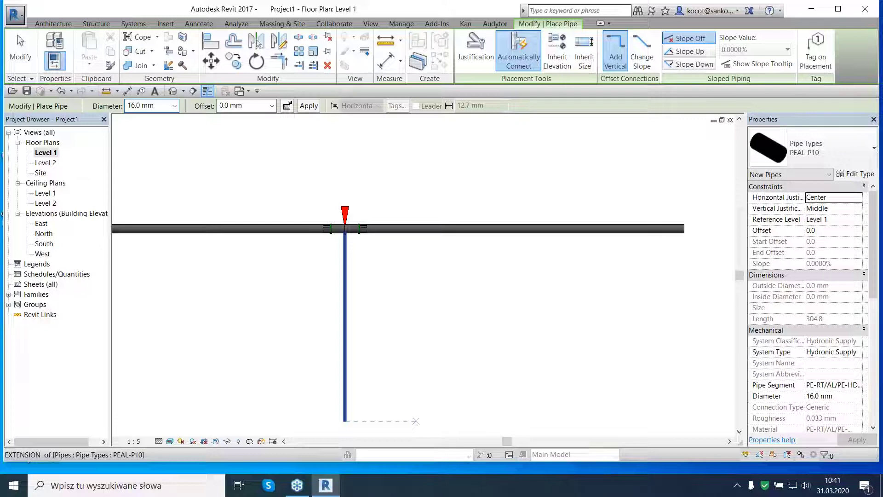
left_click(466, 24)
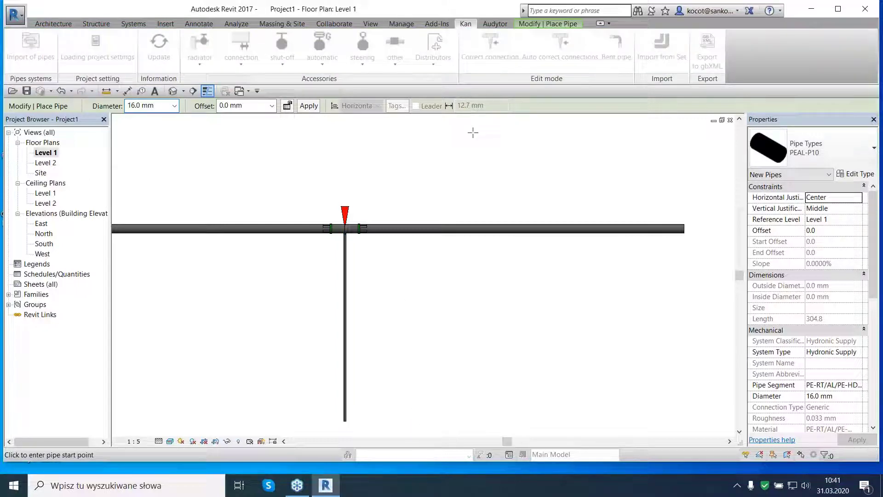
key("Escape")
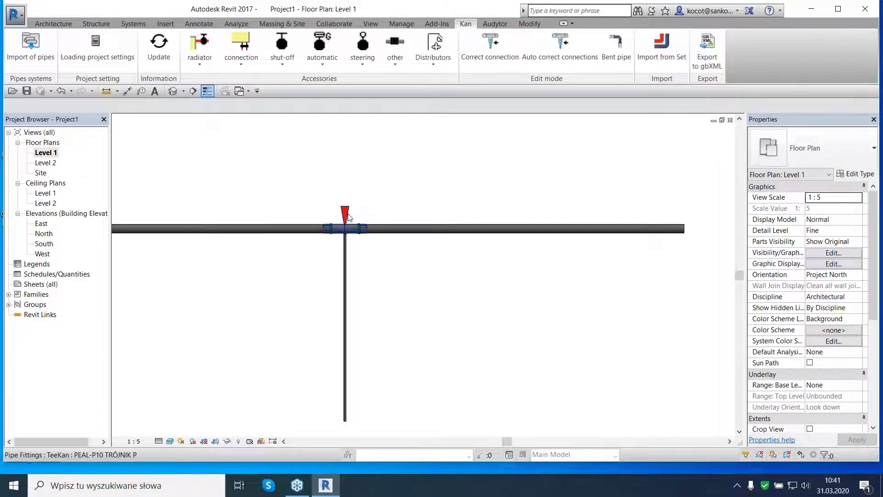
Step: Select the tee and float the Kan Edit mode panel over the drawing
left_click(364, 216)
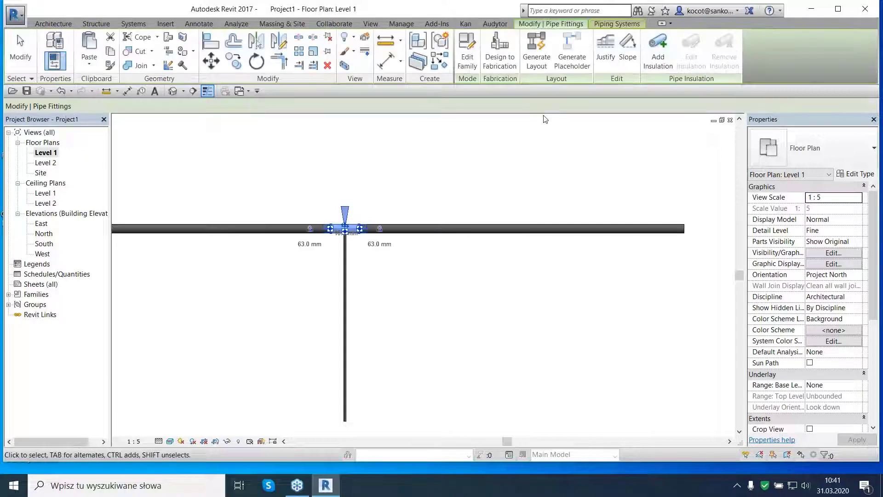
left_click(465, 23)
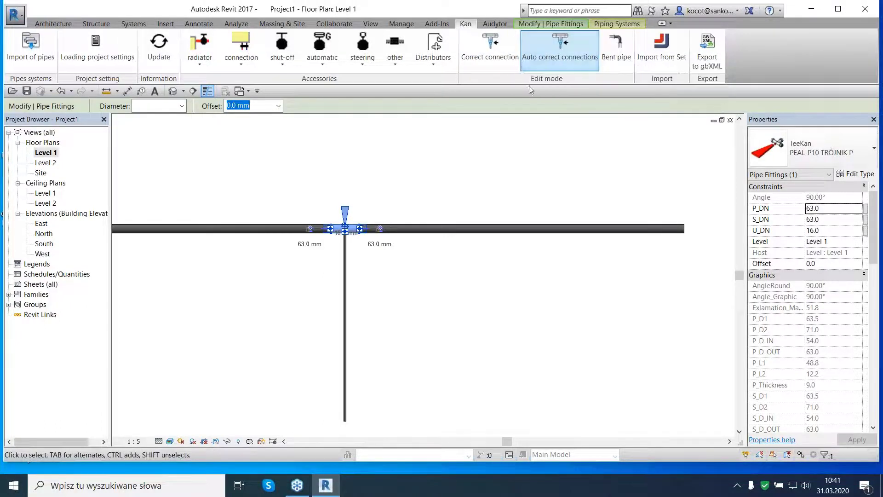
mouse_move(540, 79)
left_mouse_down()
mouse_move(554, 301)
mouse_move(575, 370)
left_mouse_up()
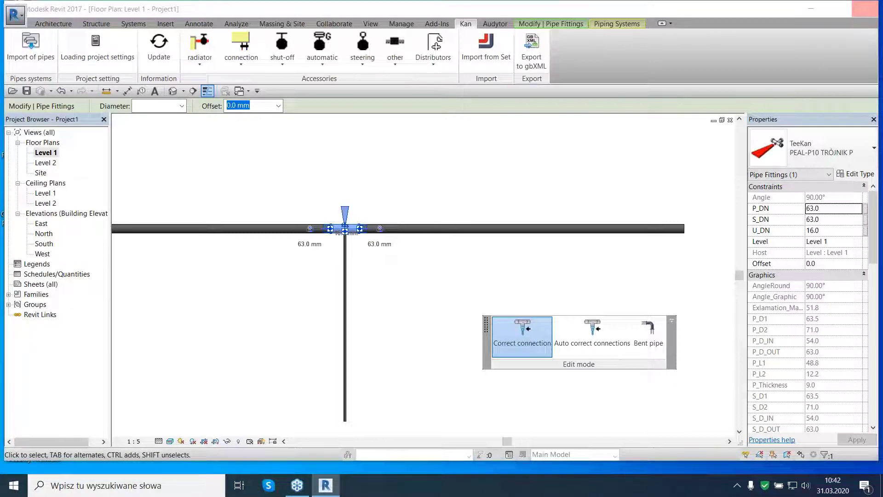
Step: Replace the tee's fittings with database-suggested KAN ones and zoom to the junction
left_click(524, 330)
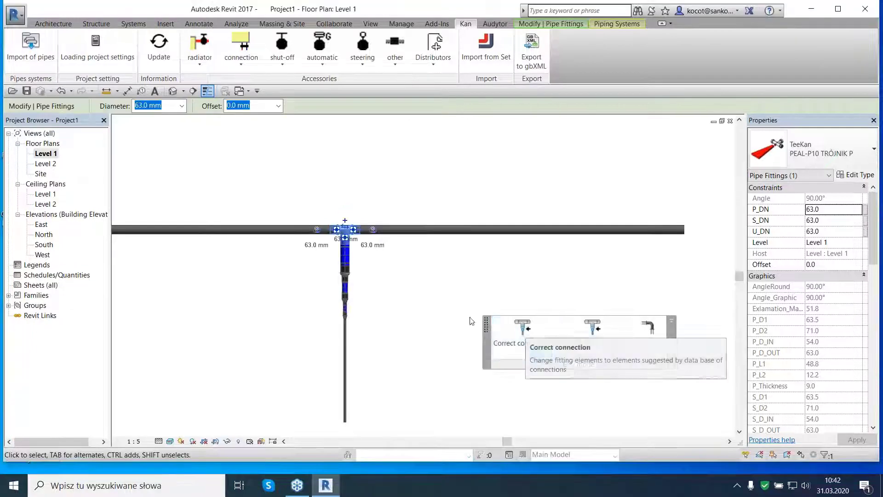
left_click(436, 302)
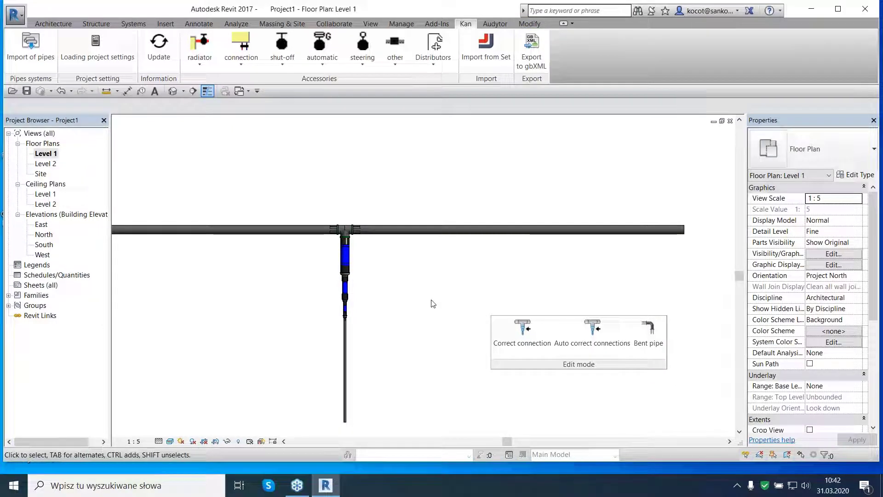
scroll(335, 276, "up", 1)
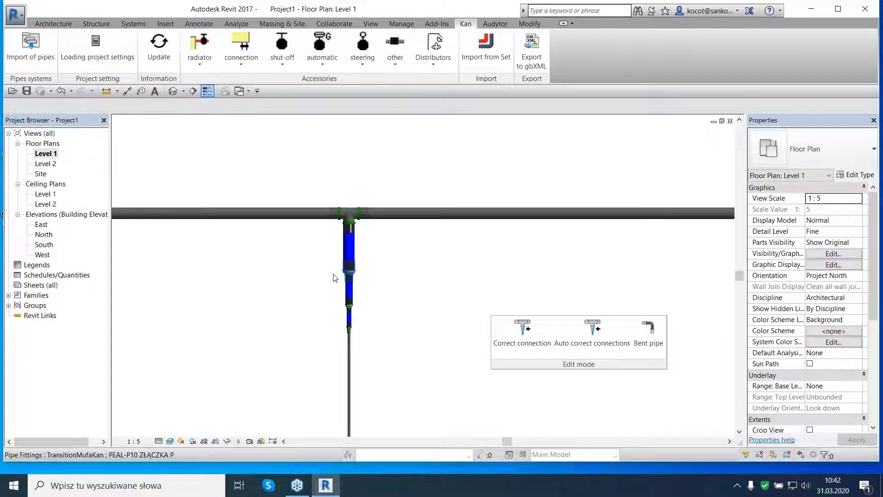
scroll(334, 277, "up", 3)
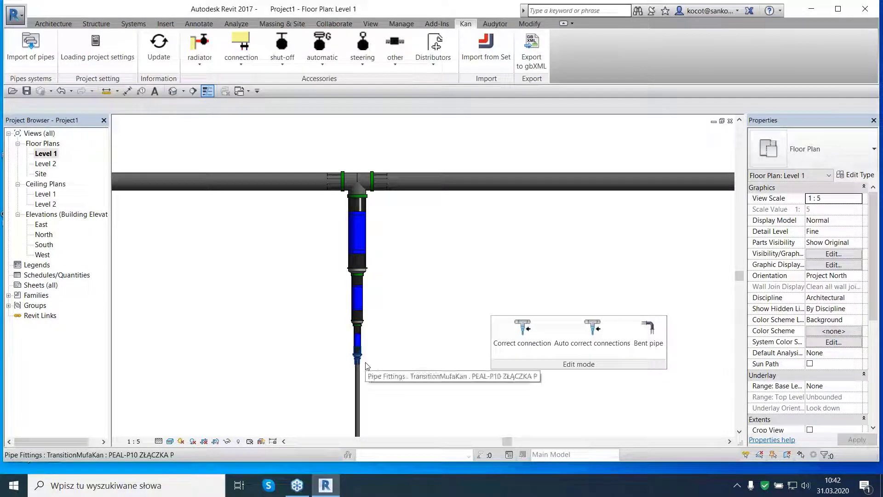
scroll(383, 335, "down", 2)
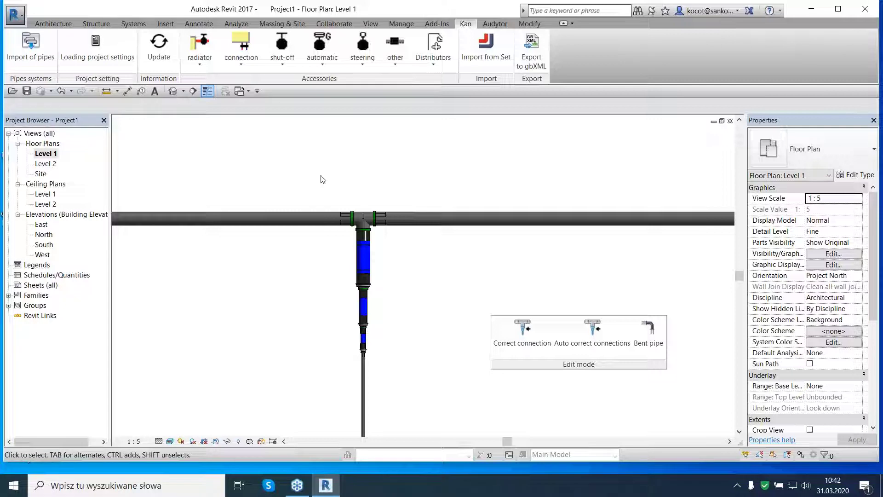
Step: Place a ZAW ODC SK SP shut-off valve on the pipe right of the tee, then select it
left_click(283, 64)
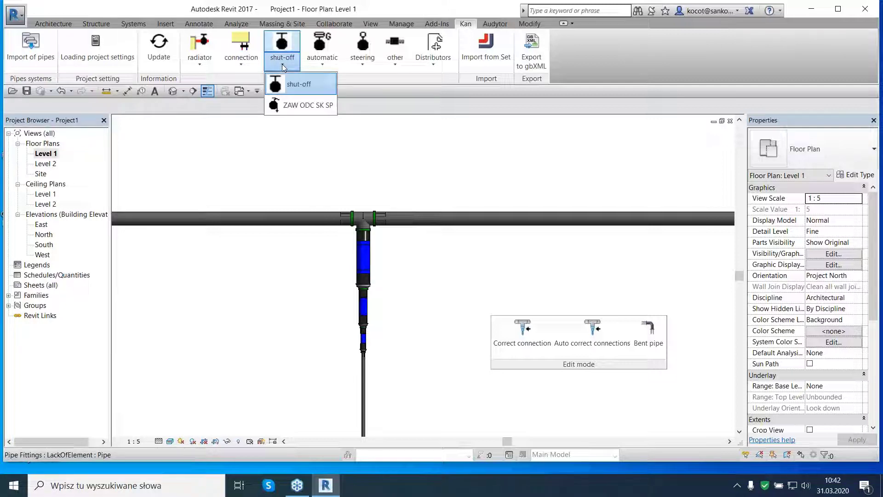
left_click(298, 108)
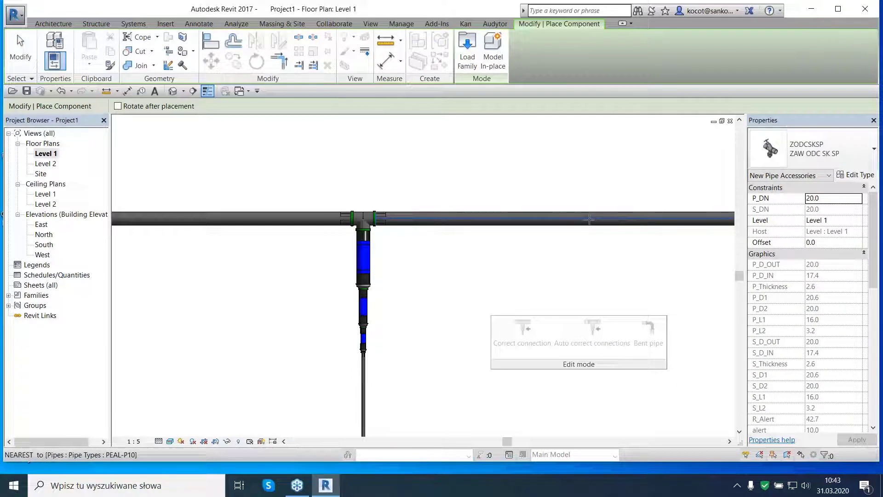
left_click(589, 220)
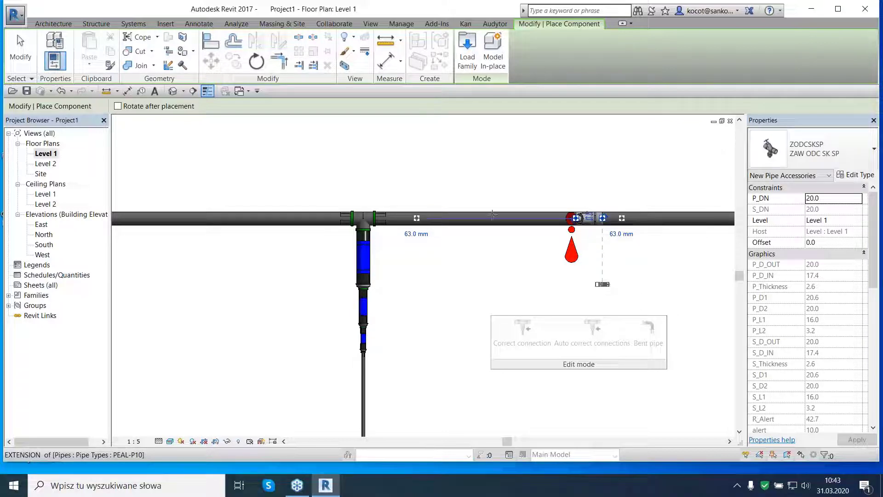
left_click(21, 51)
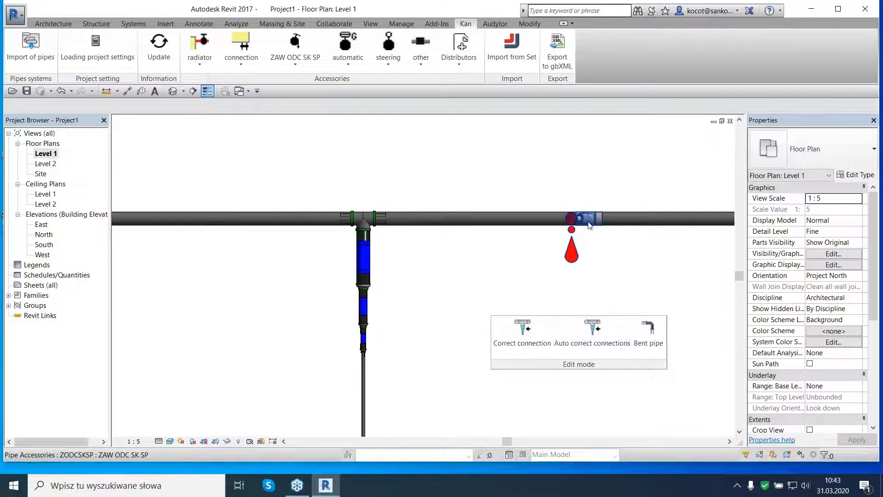
left_click(589, 225)
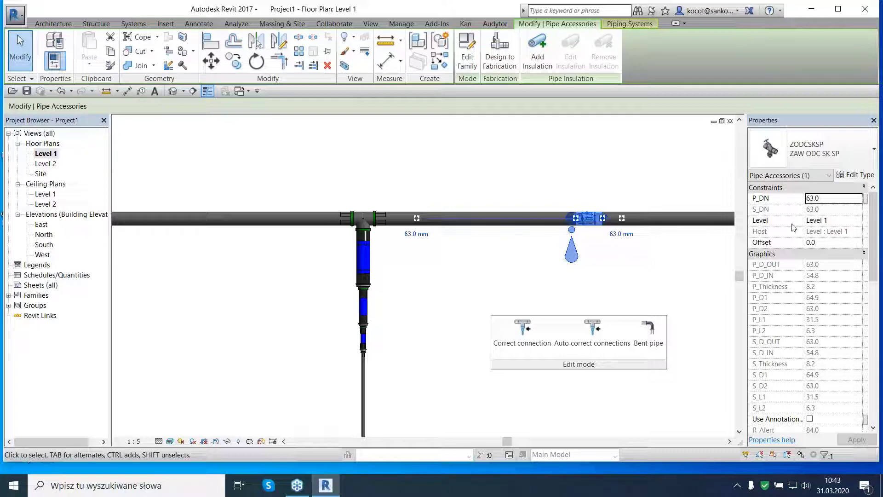
Step: Set the valve's P_DN to 40, cancel a failed flip, and select a transition fitting
left_click_drag(821, 204, 805, 203)
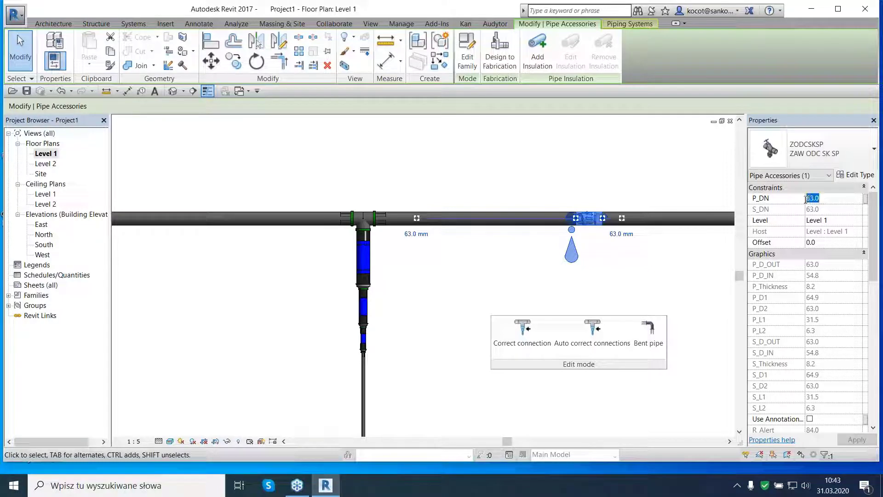
type("40")
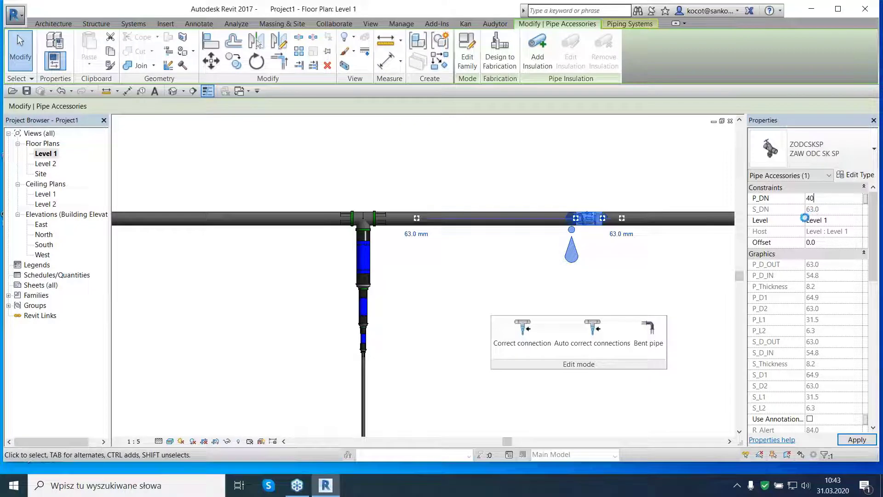
key("Return")
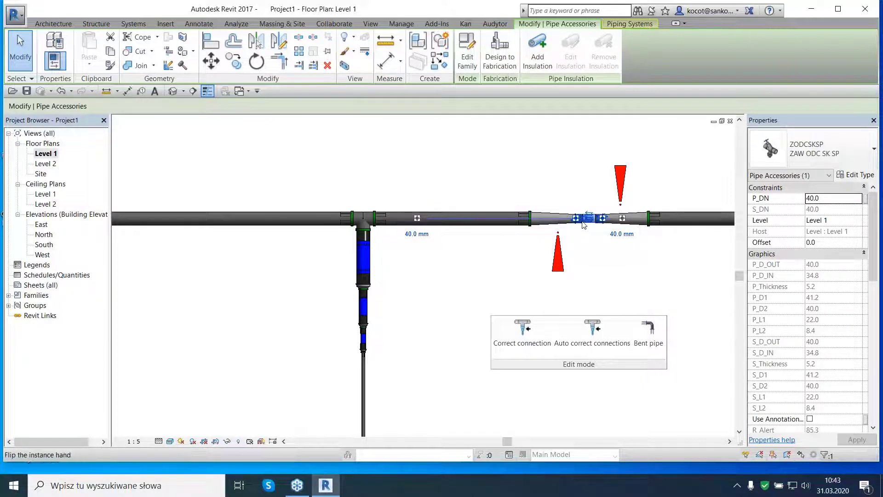
left_click(583, 223)
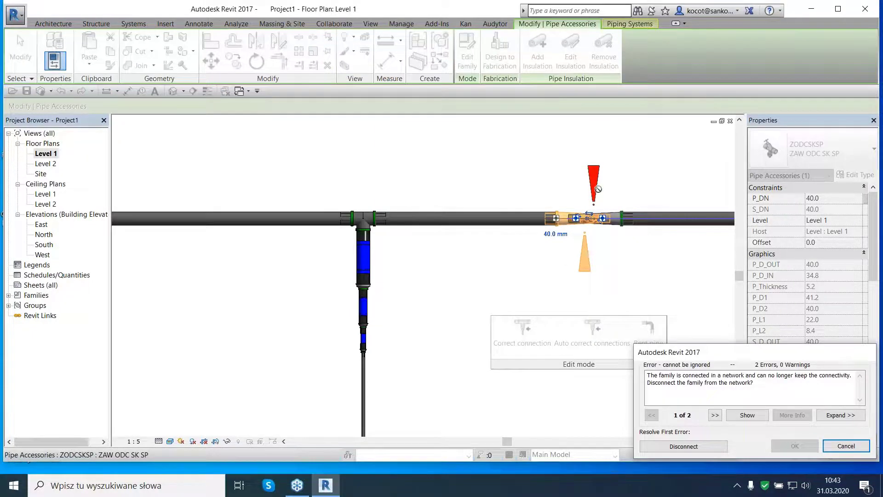
left_click(848, 446)
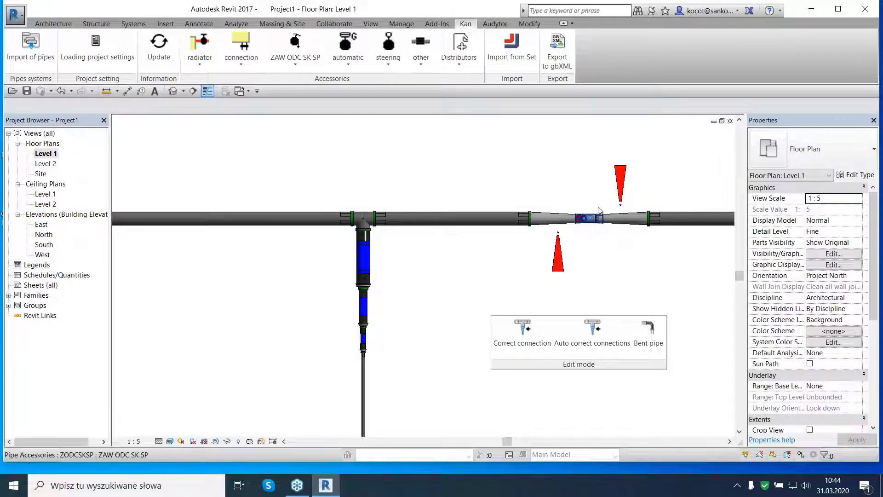
left_click(620, 183)
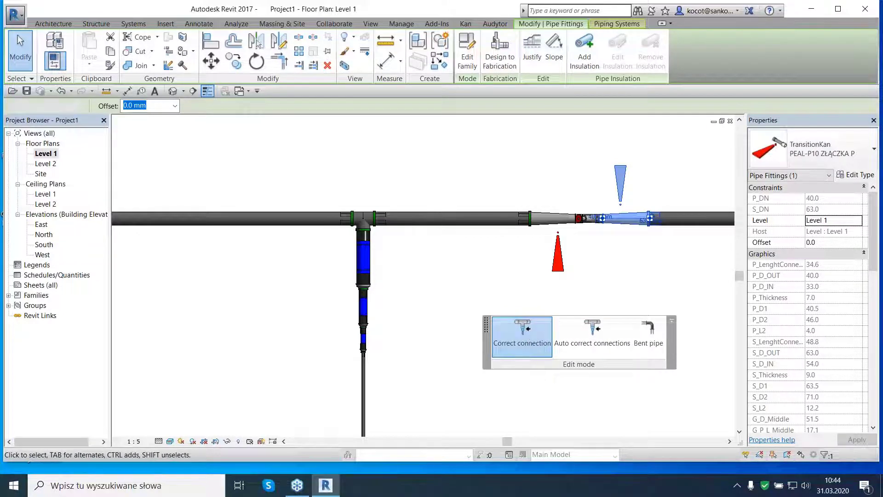
Step: Correct the connections of both transition fittings and turn on Auto correct connections
left_click(528, 334)
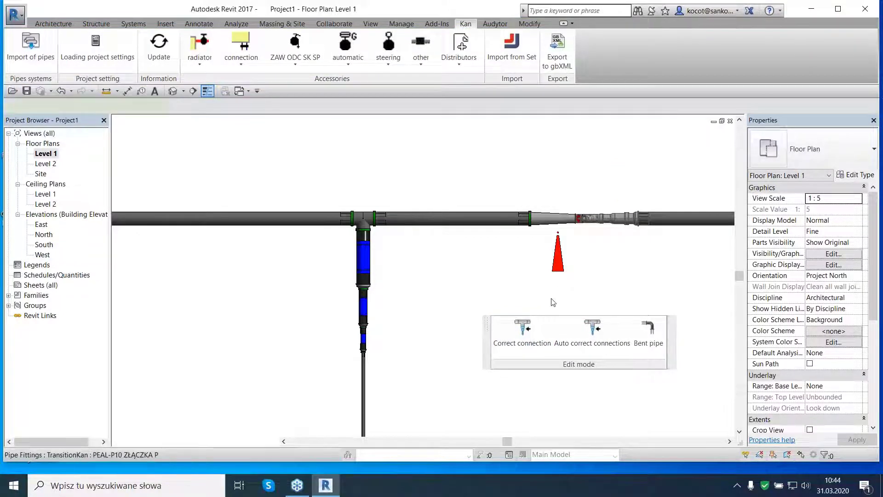
left_click(558, 268)
left_click(531, 333)
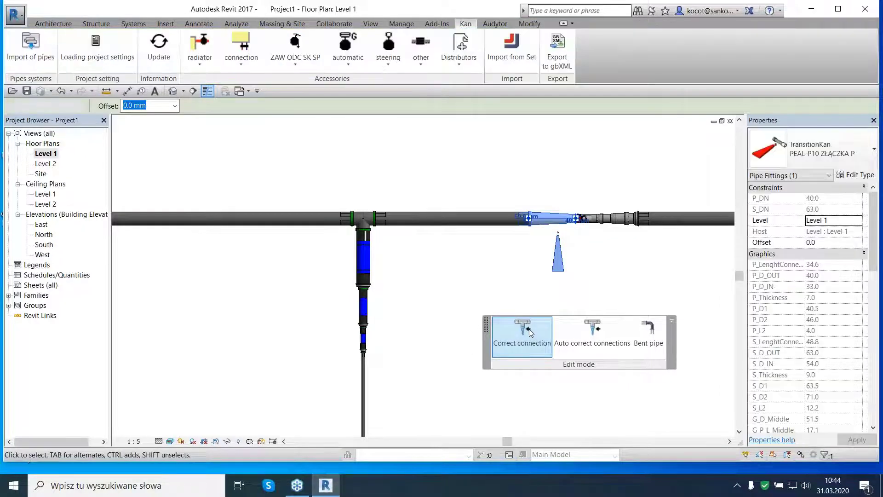
scroll(600, 243, "up", 3)
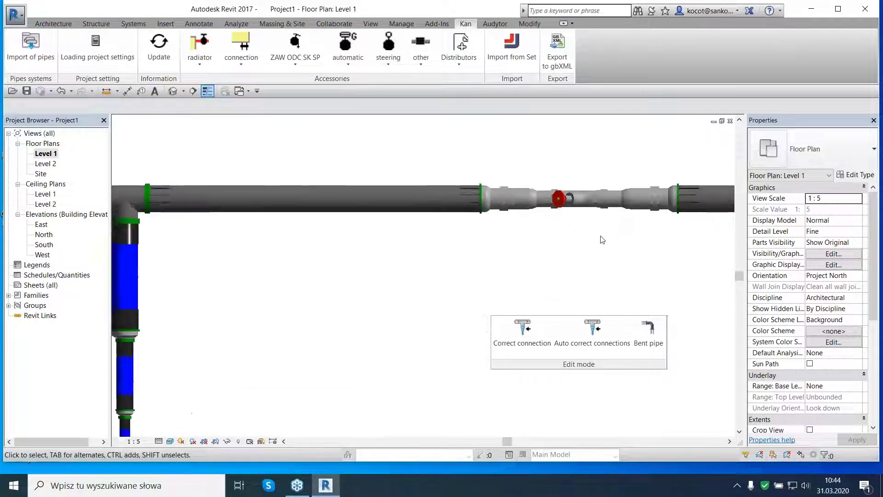
scroll(599, 240, "up", 1)
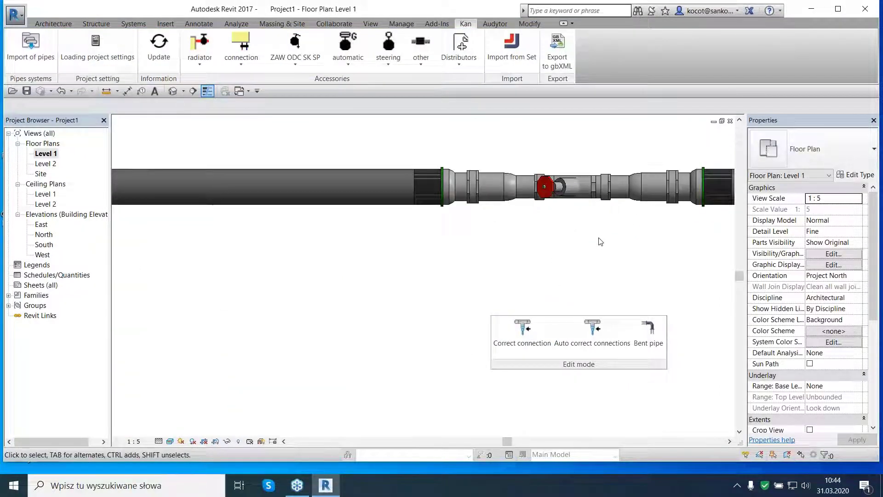
left_click(592, 328)
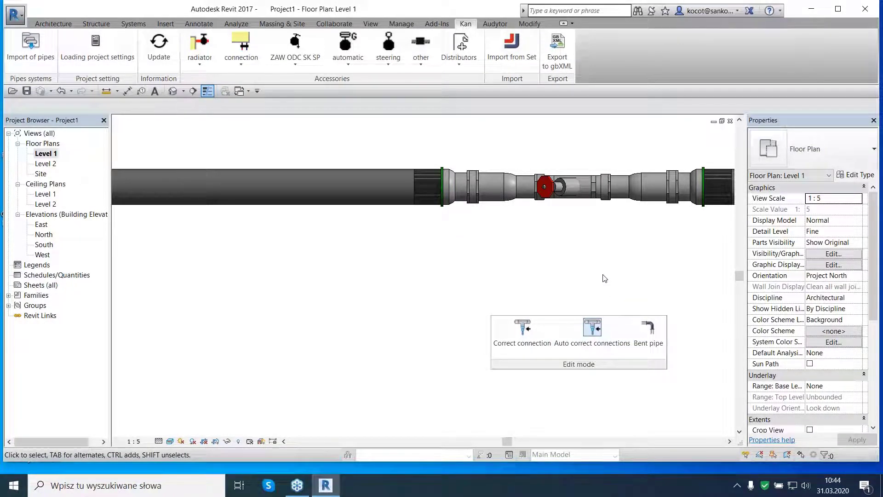
scroll(596, 255, "down", 1)
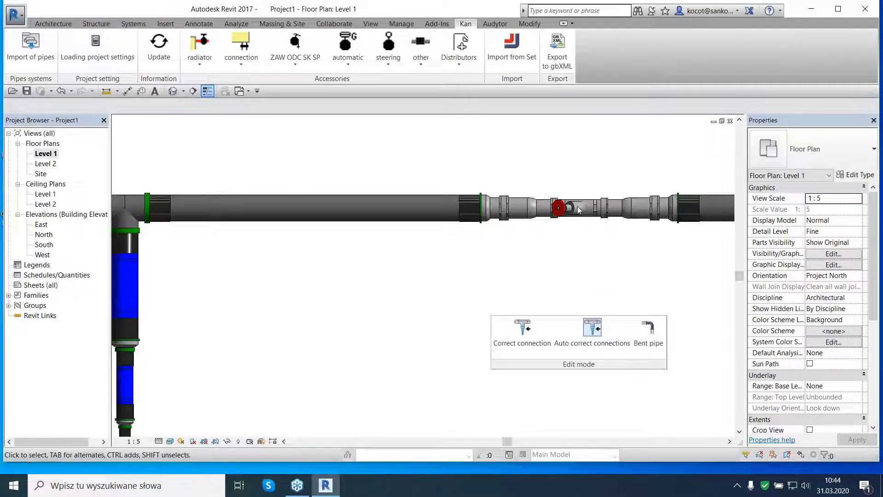
Step: Change the valve's P_DN to 20 and apply it
left_click(581, 209)
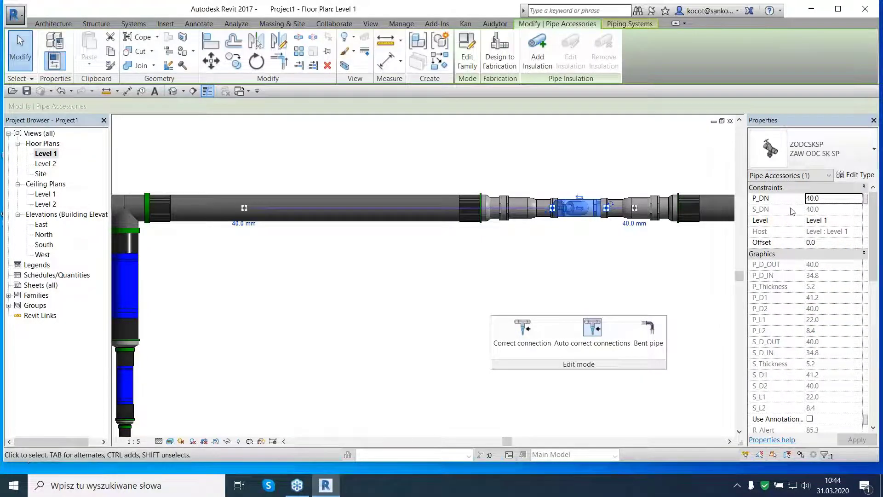
left_click(823, 198)
left_click_drag(823, 198, 805, 198)
type("20")
key("Return")
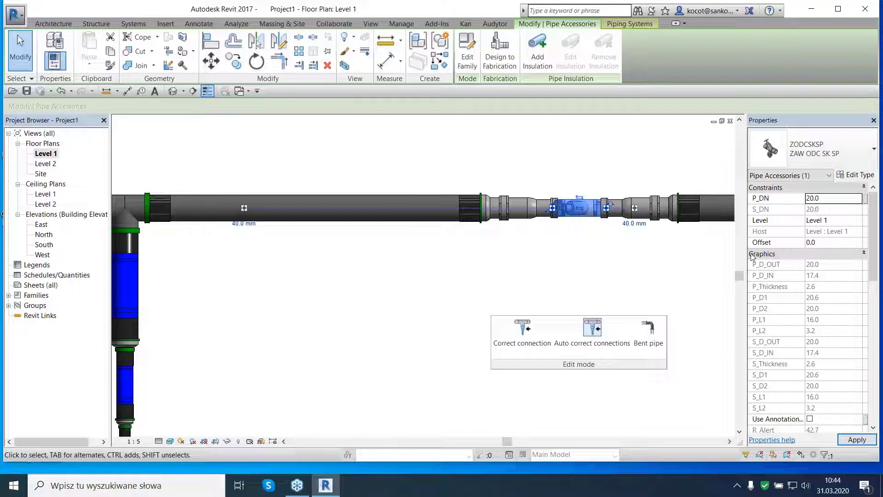
left_click(645, 274)
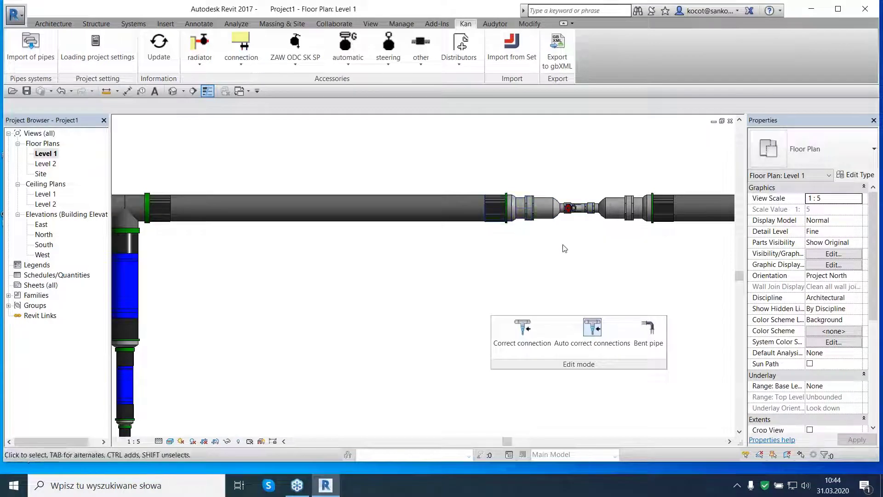
Step: Zoom and pan the Level 1 plan to show the tee and valve together
scroll(579, 233, "up", 1)
scroll(579, 234, "up", 1)
scroll(579, 234, "up", 1)
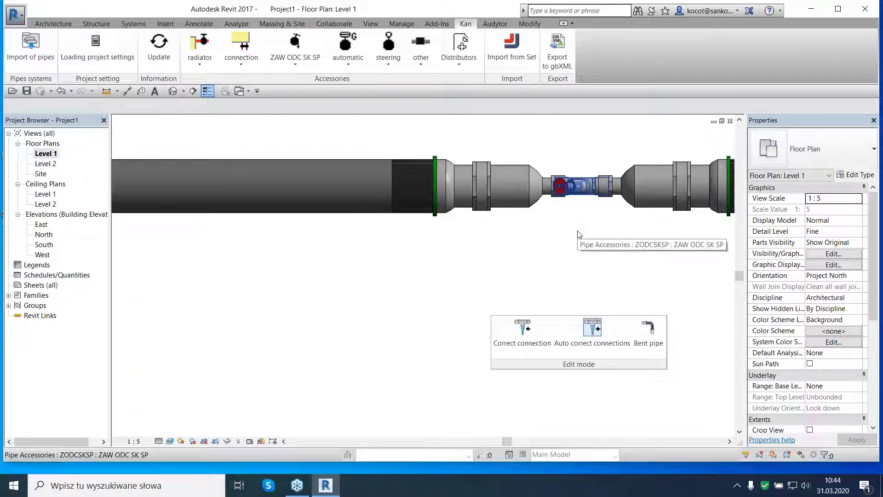
scroll(579, 233, "down", 2)
scroll(578, 235, "down", 1)
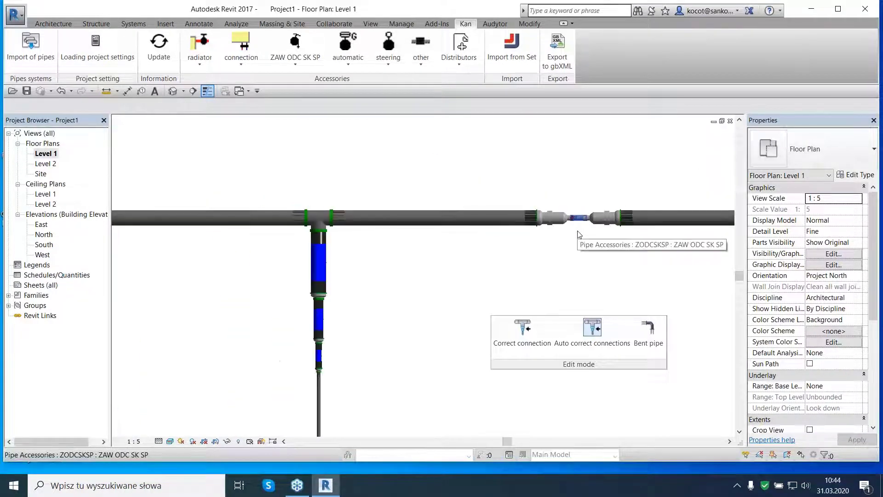
middle_click_drag(567, 255, 541, 189)
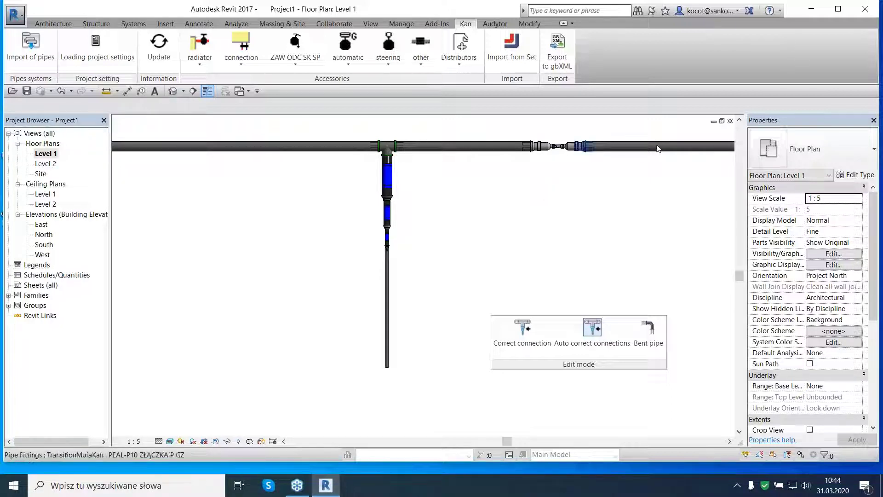
left_click(810, 153)
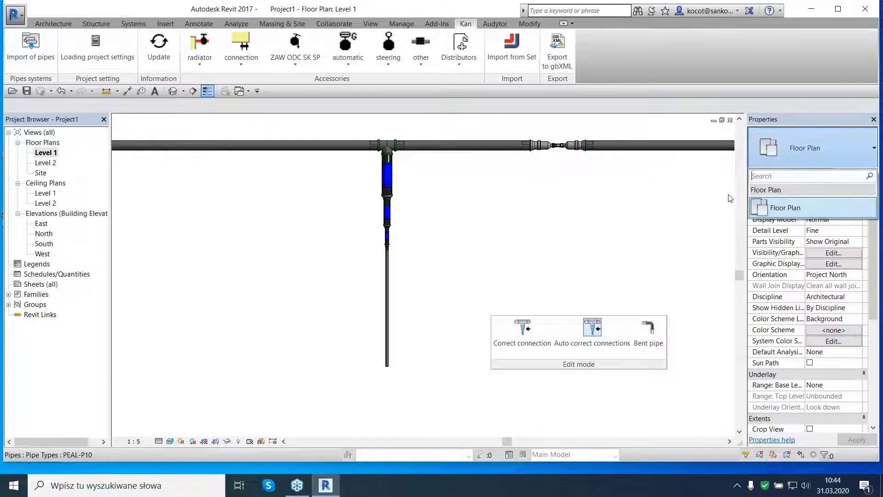
Step: Draw a 16 mm pipe from the vertical branch, running right and then upward
left_click(697, 187)
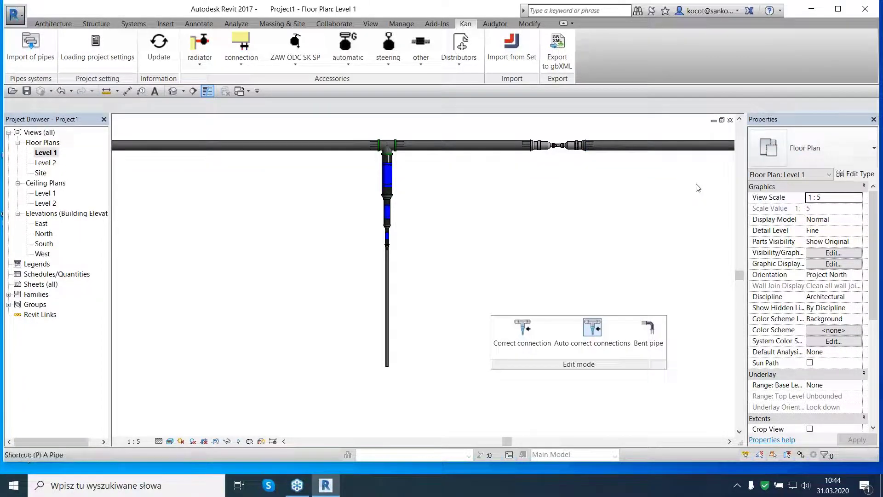
key("p")
key("i")
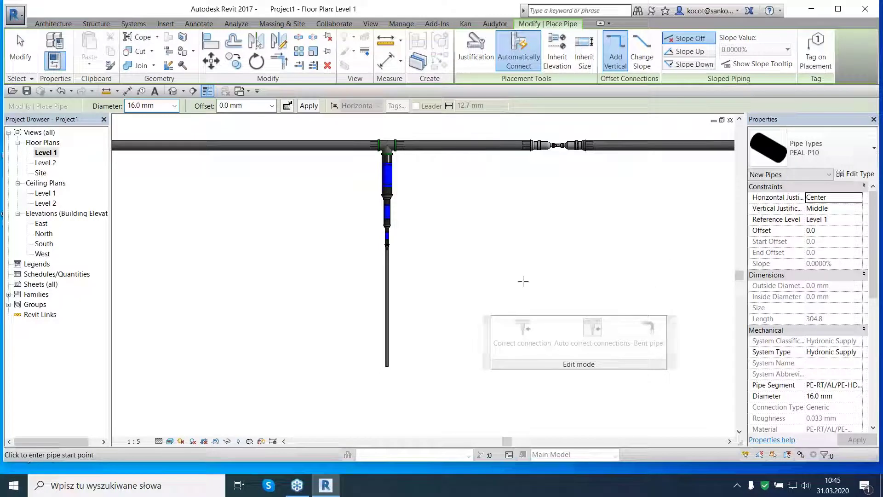
left_click(387, 278)
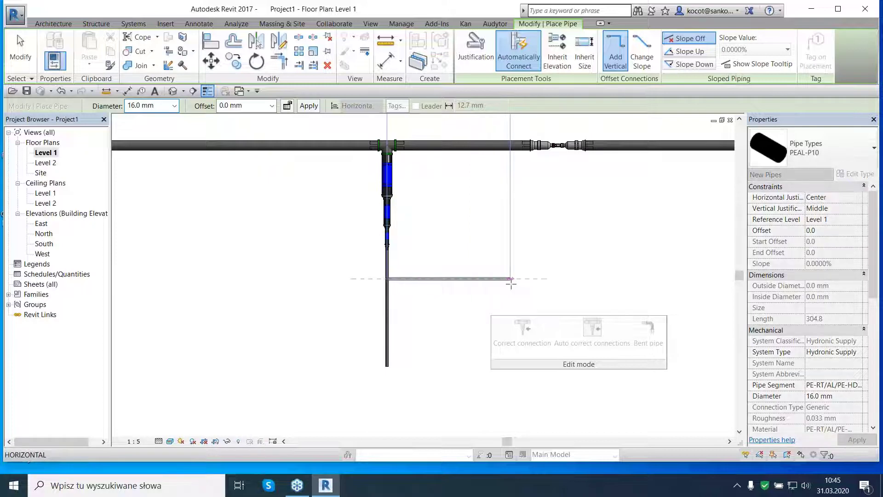
left_click(509, 252)
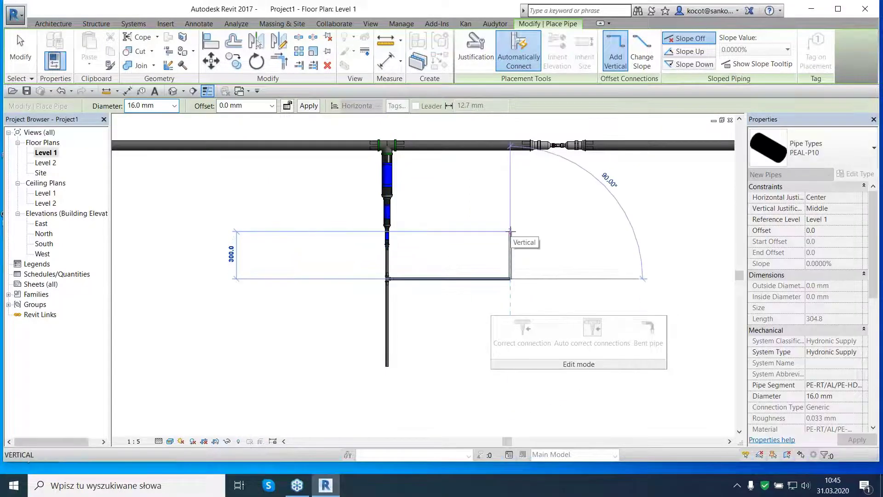
left_click(510, 231)
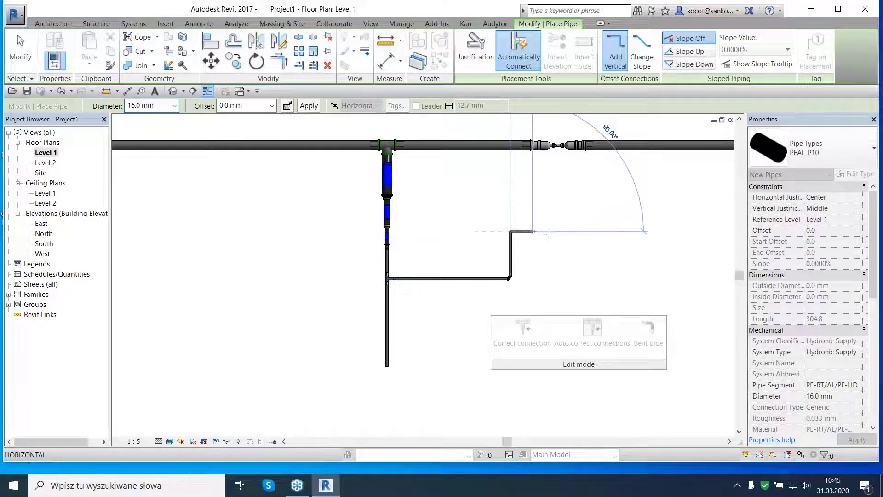
Step: Stop pipe drawing and bring up the Kan ribbon tools
right_click(557, 233)
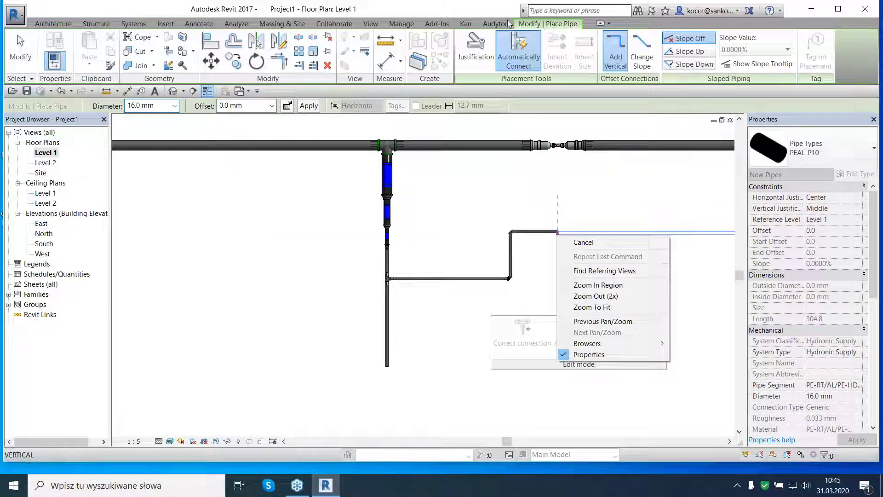
left_click(468, 24)
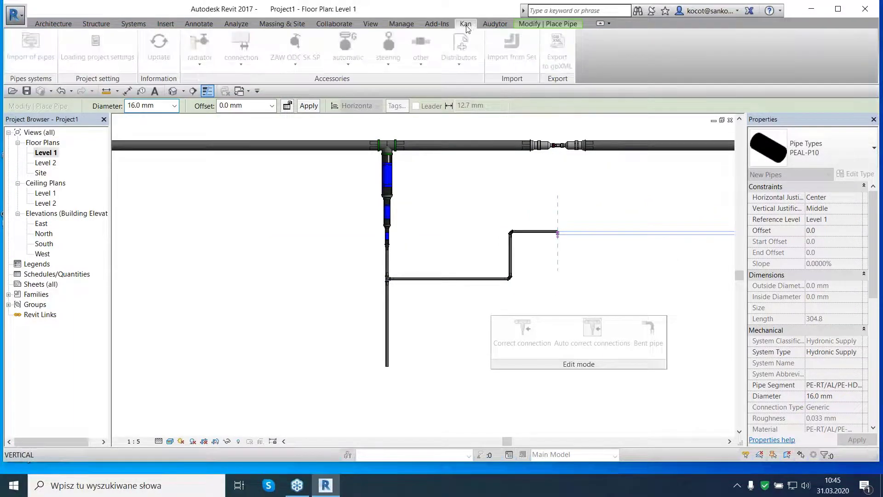
key("Escape")
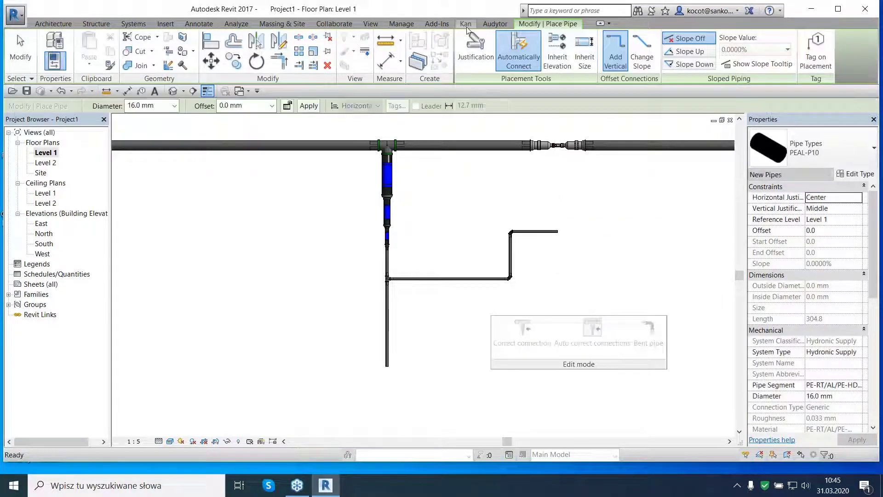
key("Escape")
left_click(466, 23)
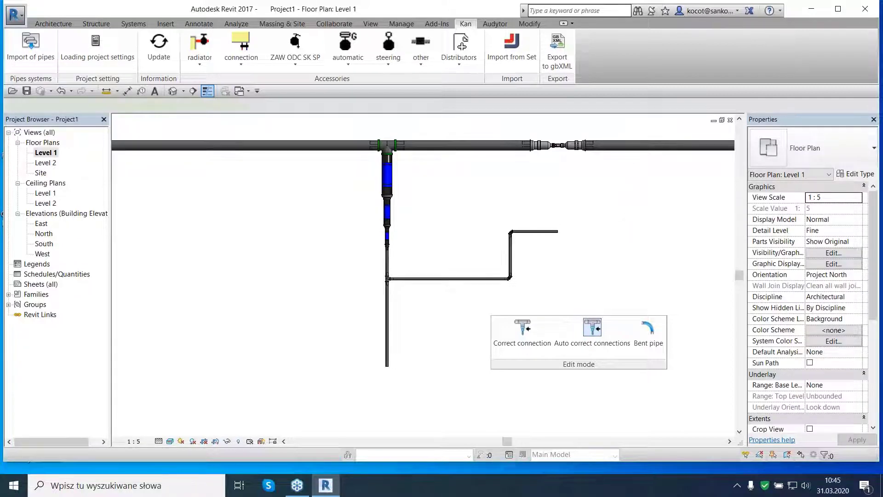
Step: Extend the open pipe end with two angled segments bending downward, then end pipe drawing
key("p")
key("i")
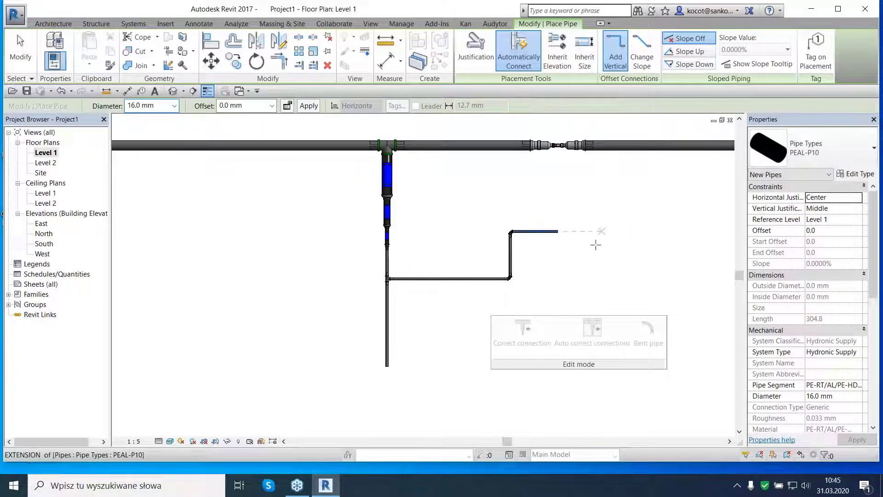
scroll(574, 235, "up", 2)
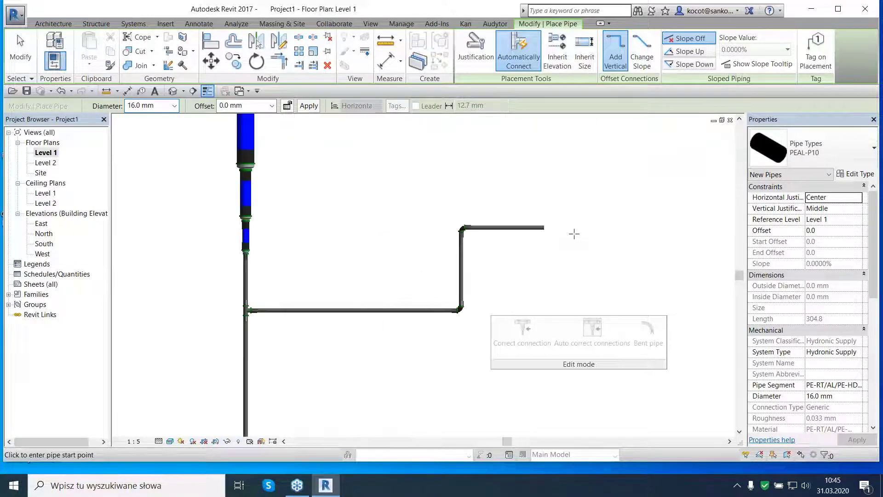
scroll(574, 234, "up", 1)
scroll(574, 233, "up", 2)
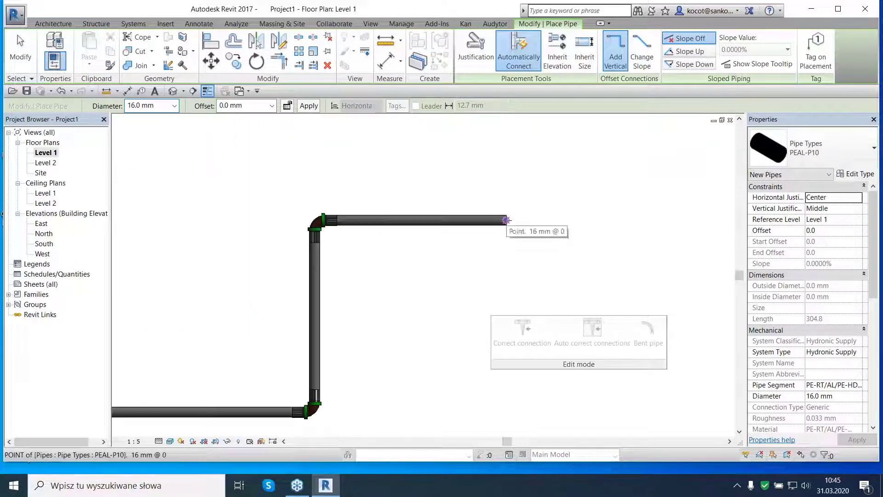
left_click(507, 221)
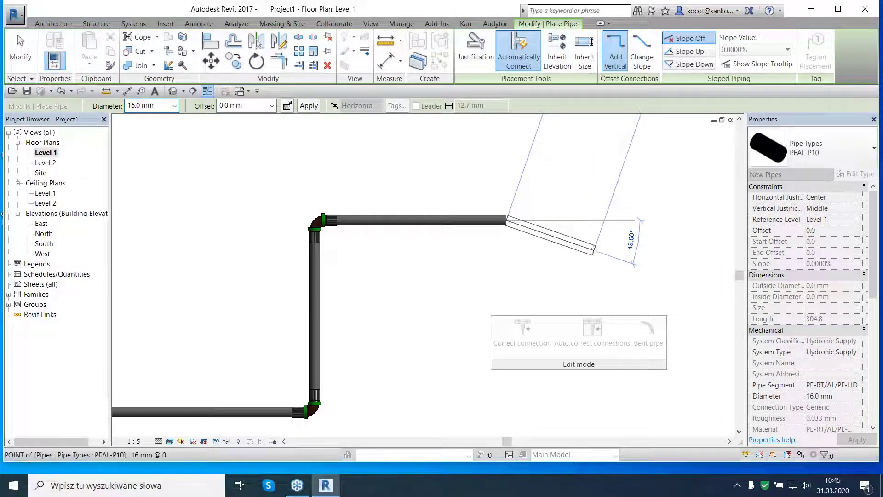
left_click(593, 250)
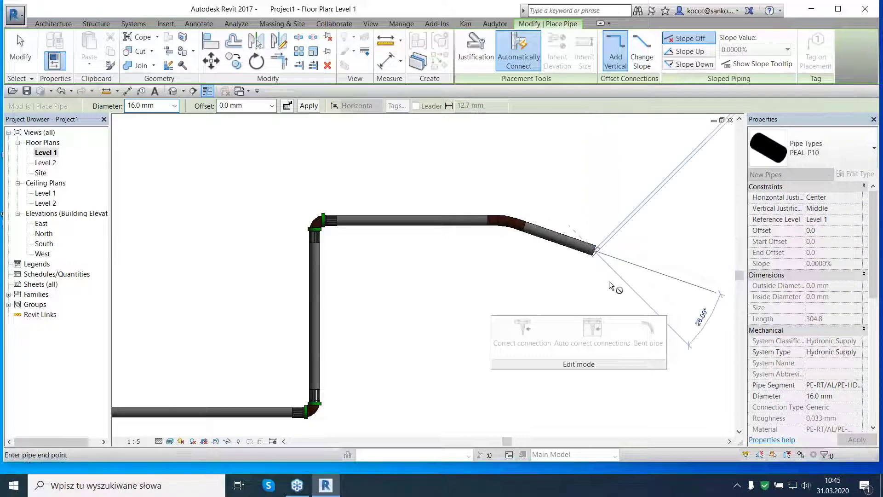
left_click(618, 314)
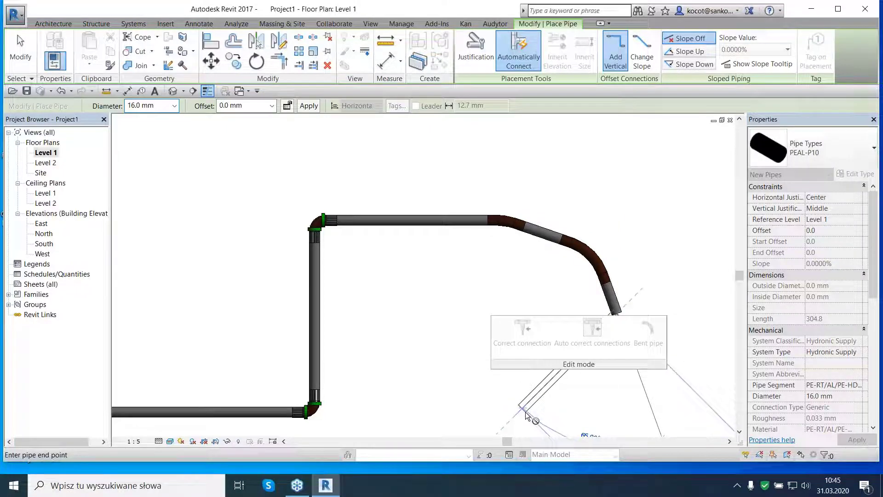
key("Escape")
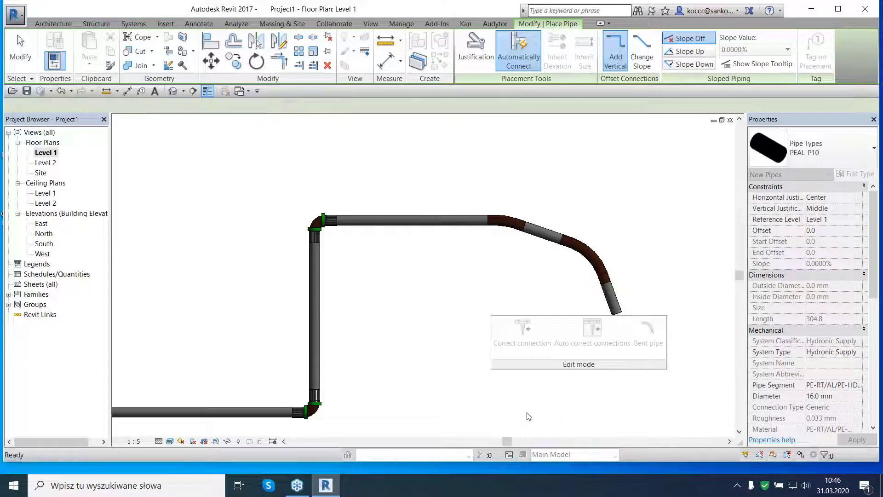
key("Escape")
scroll(506, 321, "down", 3)
scroll(476, 258, "down", 2)
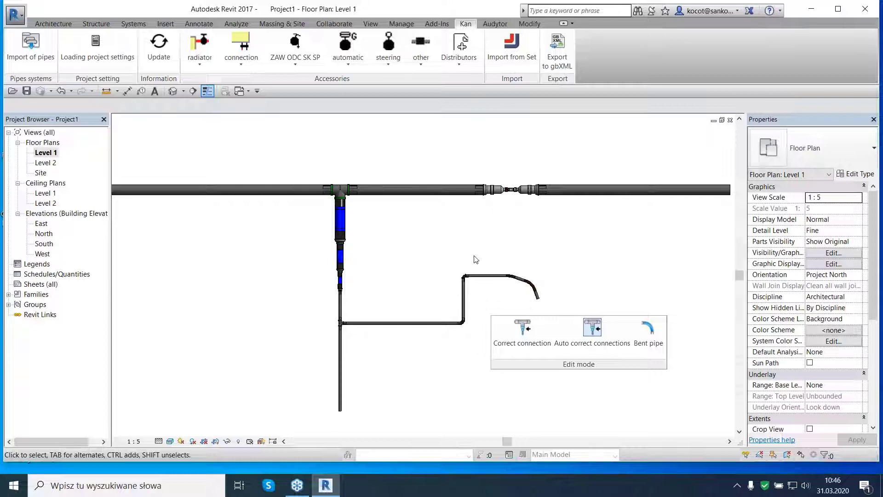
Step: Copy ROZDZ OP 75A into the selected distributors in the Rozdzielacze window and confirm
left_click(467, 66)
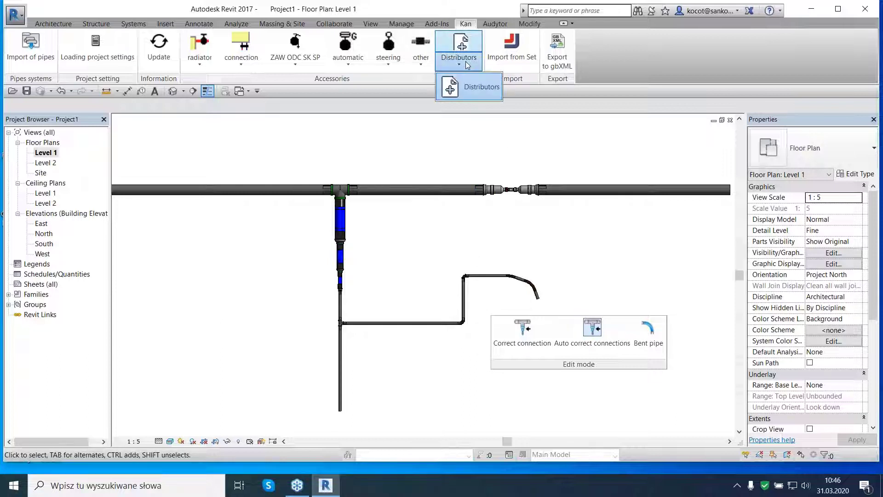
left_click(472, 88)
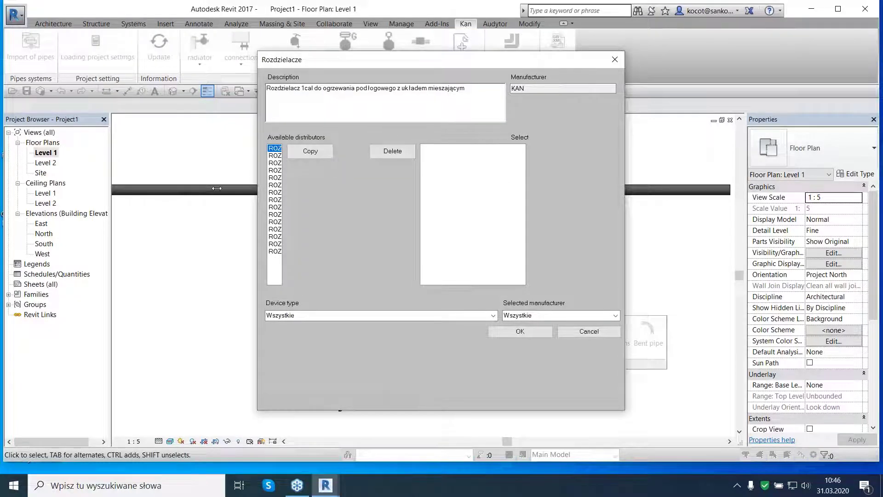
left_click_drag(256, 187, 138, 197)
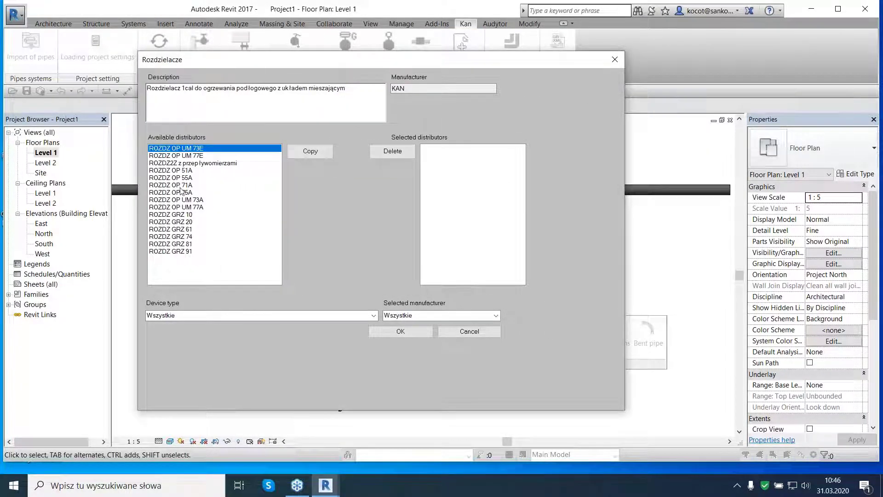
left_click(177, 193)
left_click(305, 153)
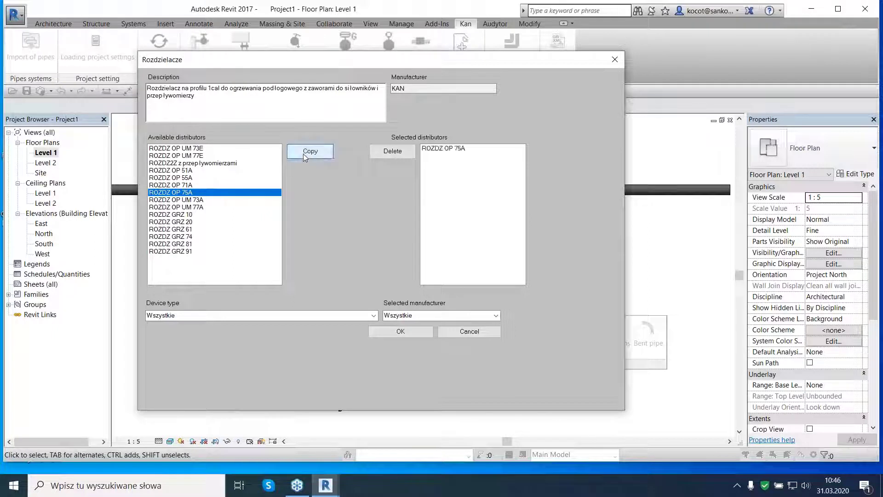
left_click(404, 331)
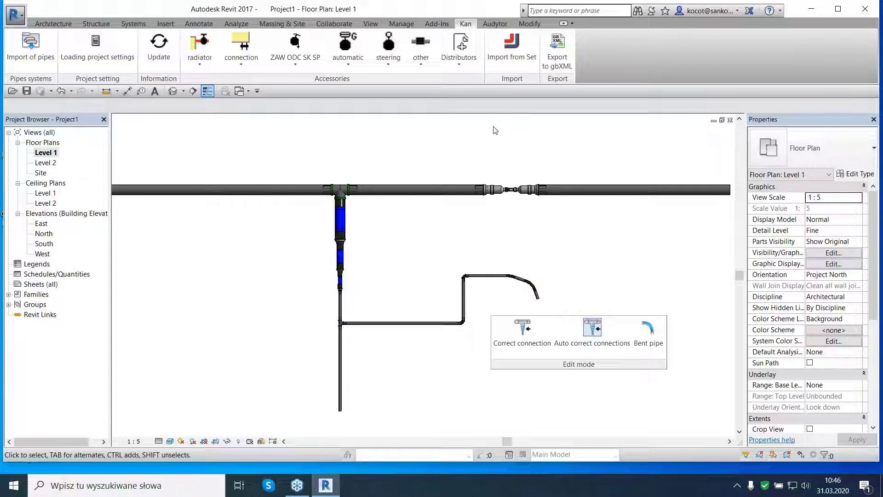
Step: Place a ROZDZ OP 75A manifold of type 8 obwodów above the 16 mm pipe run
left_click(461, 65)
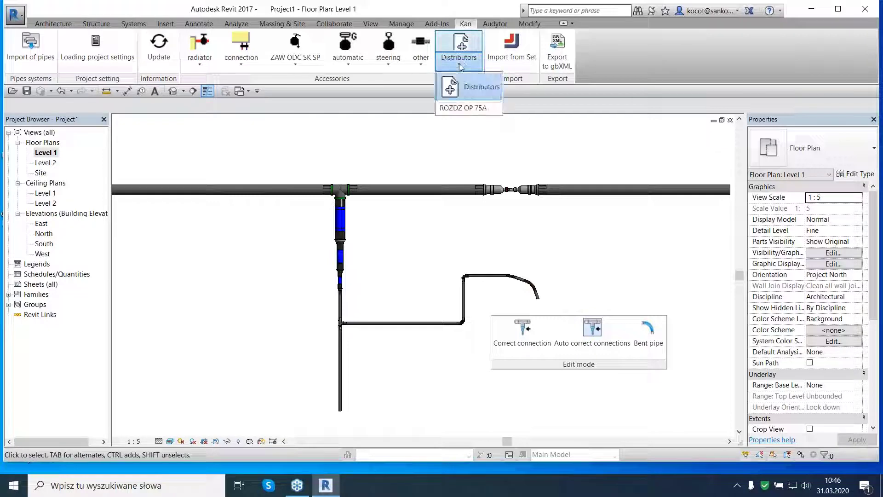
left_click(476, 108)
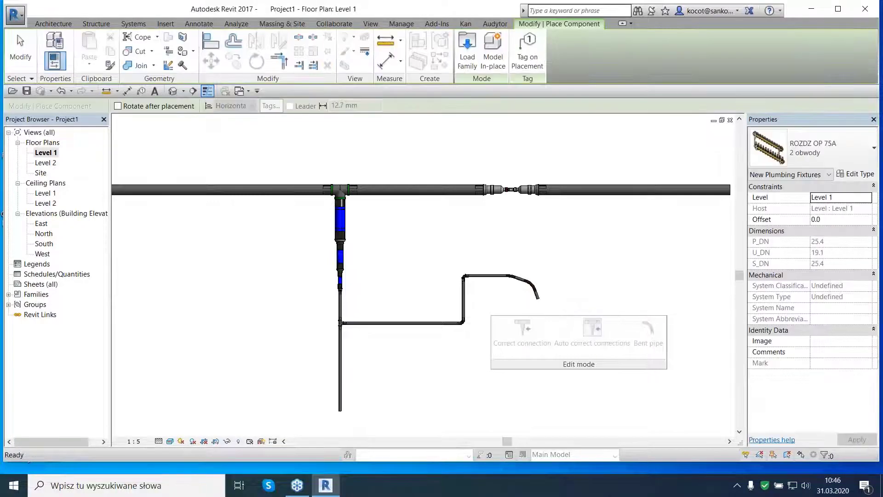
left_click(835, 154)
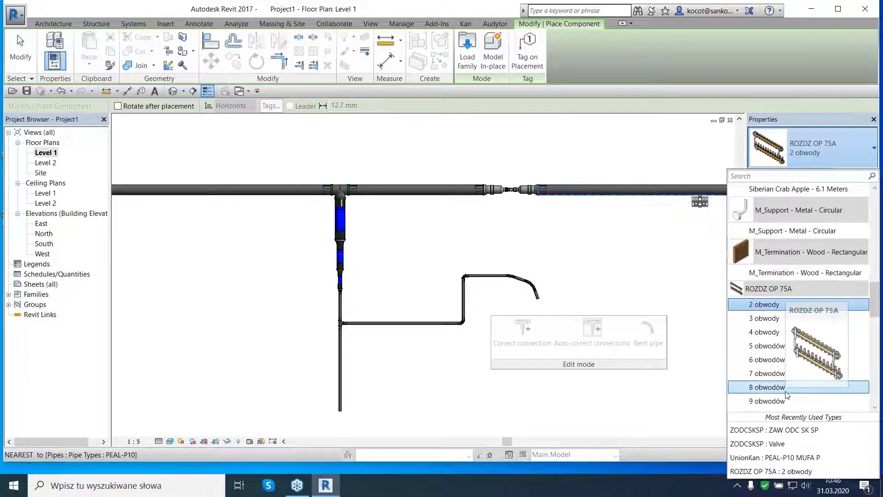
left_click(786, 388)
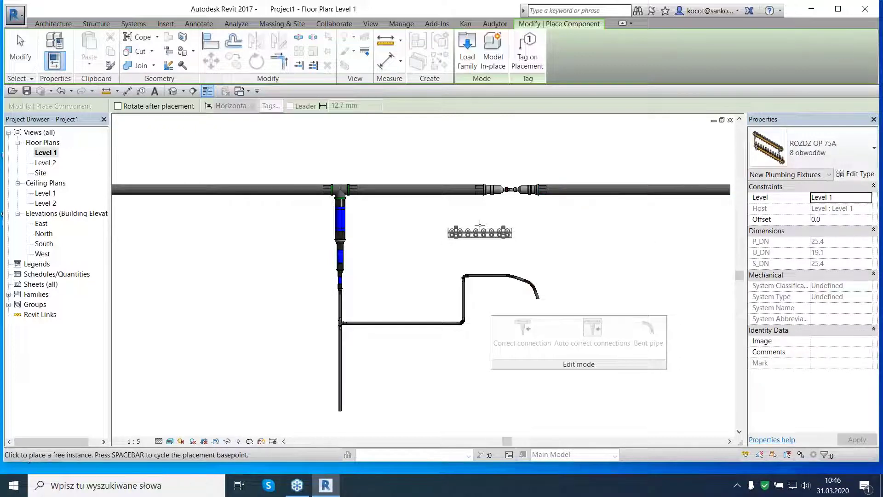
left_click(479, 225)
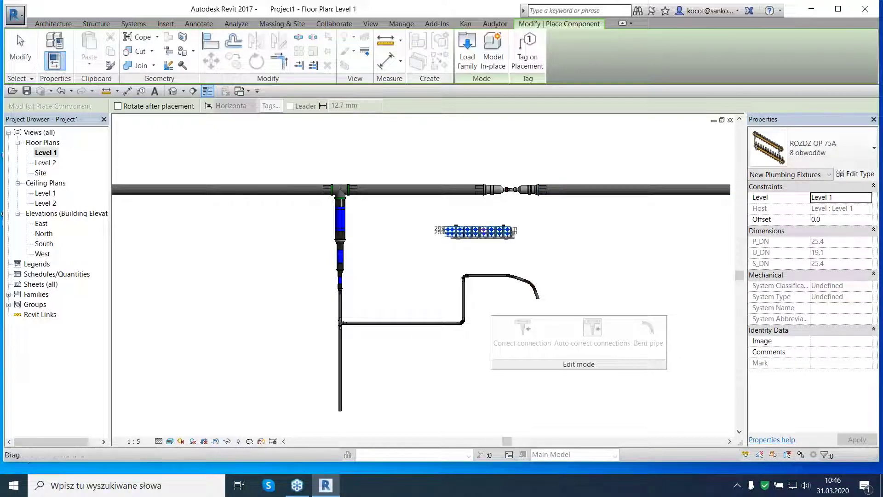
left_click(36, 55)
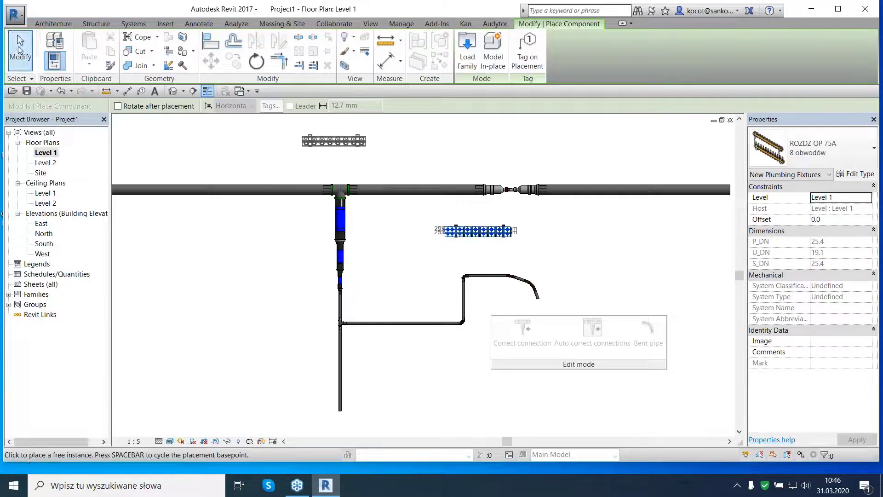
scroll(480, 265, "up", 4)
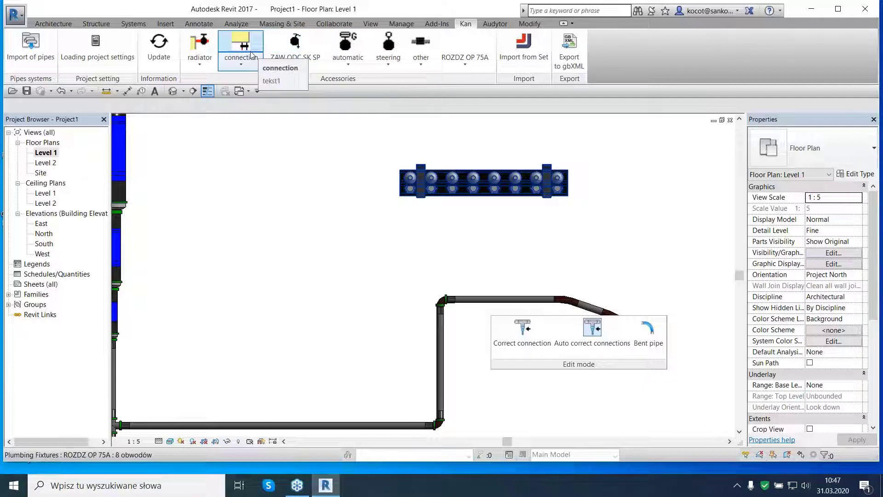
Step: Create Section 1 across the manifold and open the section view
left_click(368, 26)
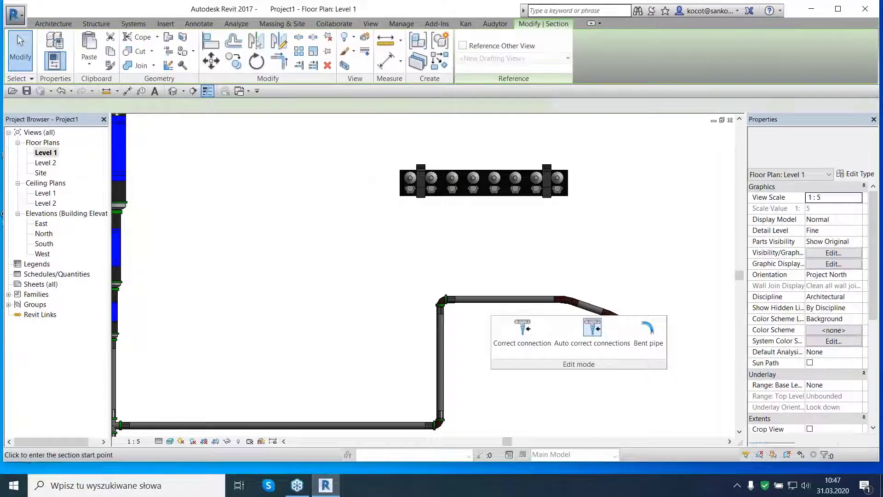
left_click(352, 214)
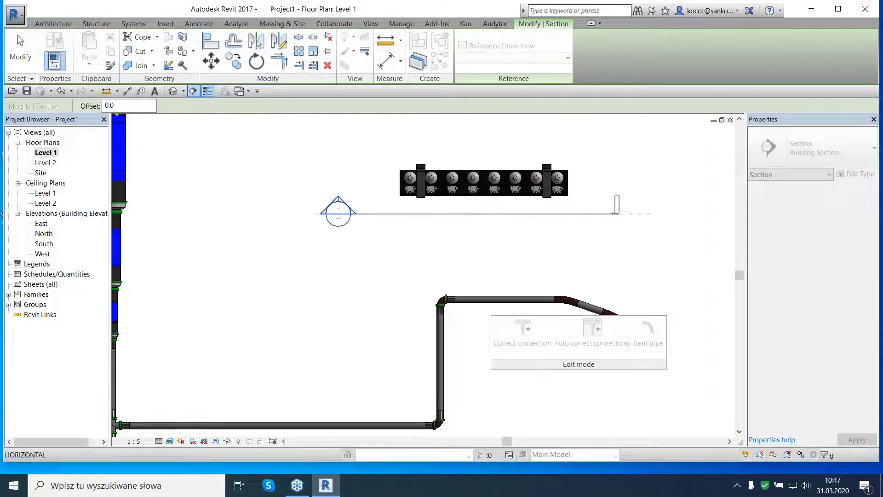
left_click(644, 212)
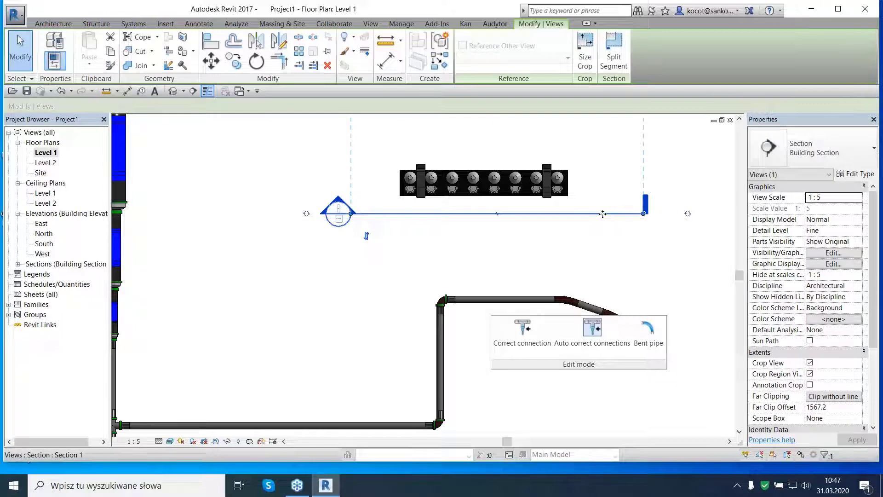
right_click(602, 214)
left_click(608, 271)
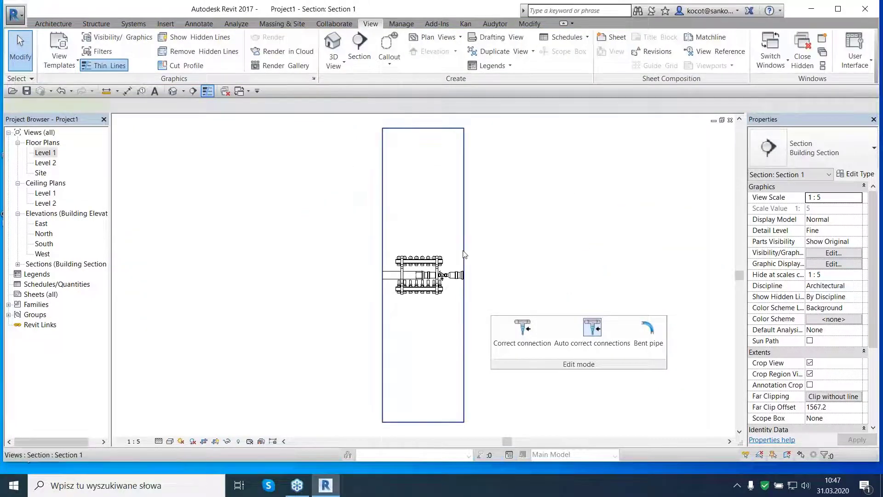
Step: Widen the section's crop region left and right, zoom in on the manifold, and deselect
left_click(464, 254)
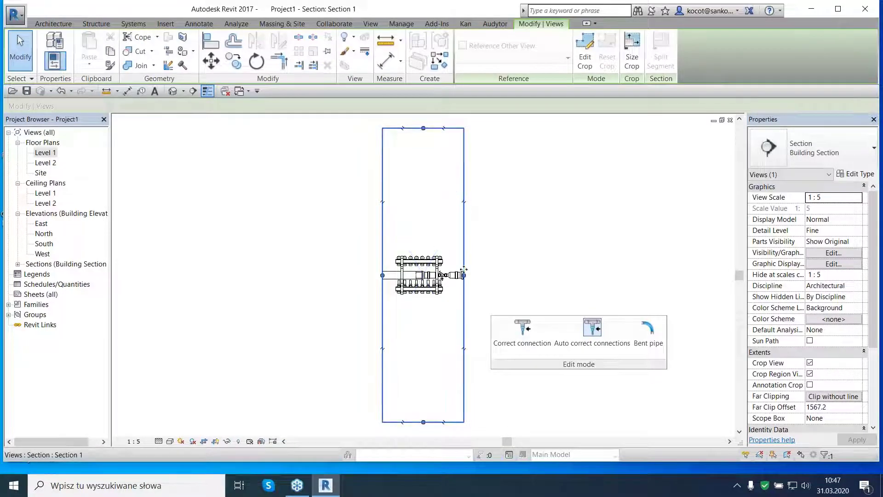
left_click_drag(463, 270, 576, 284)
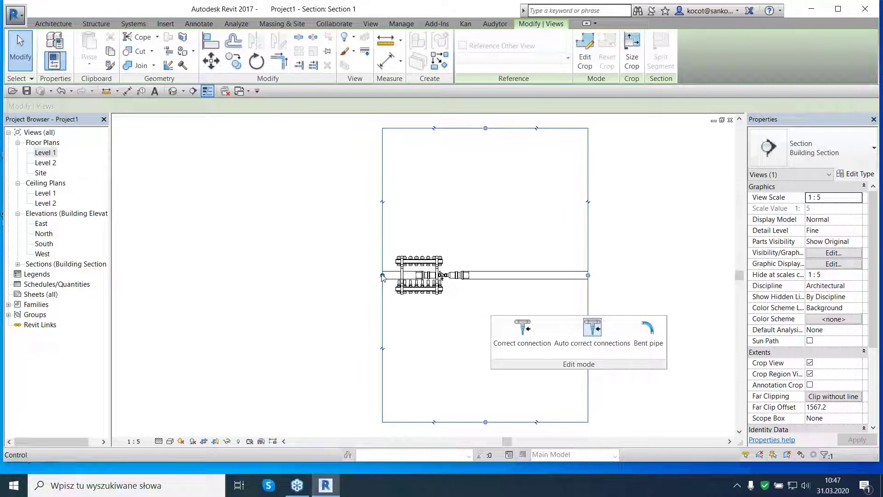
left_click_drag(382, 276, 287, 275)
scroll(398, 316, "up", 1)
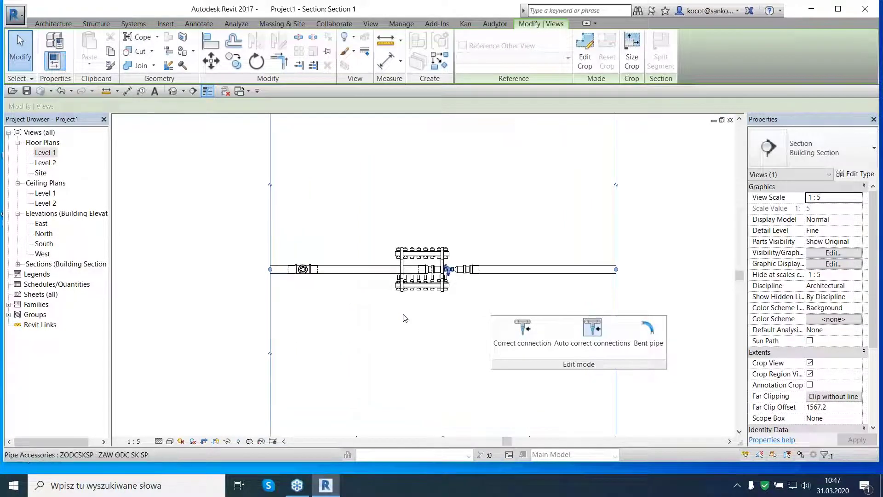
scroll(408, 315, "up", 1)
scroll(409, 315, "up", 1)
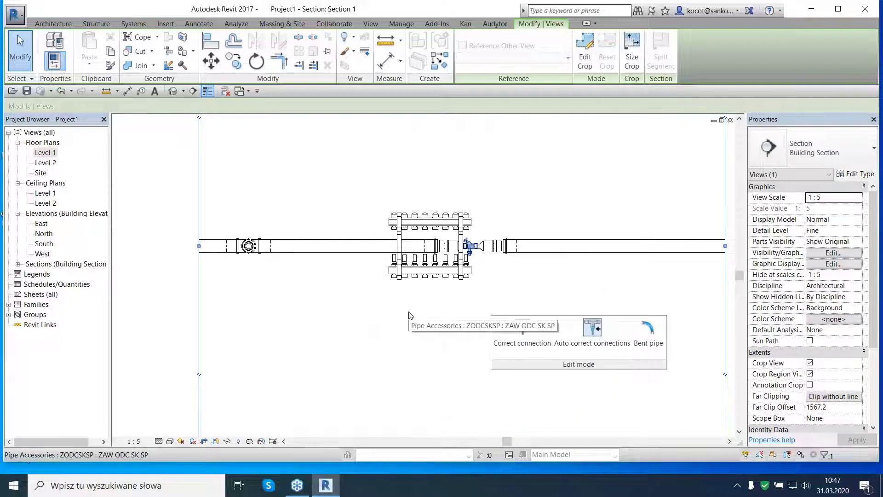
scroll(418, 292, "up", 1)
scroll(421, 292, "up", 1)
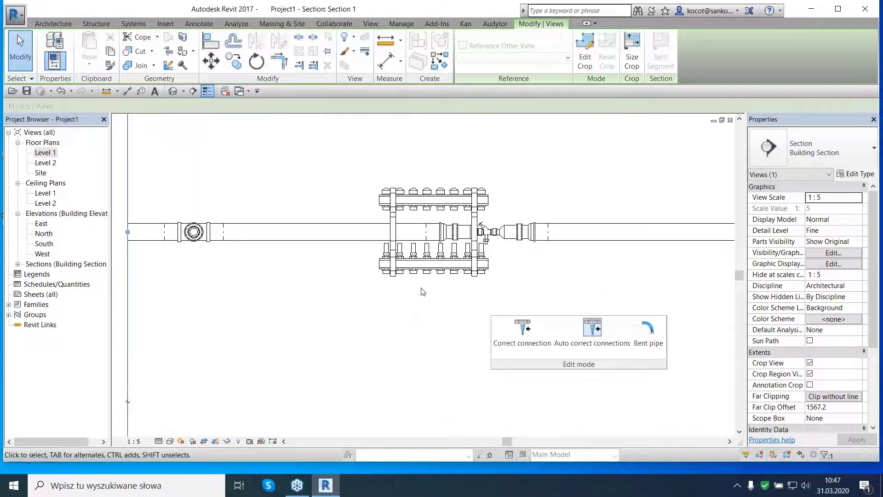
scroll(425, 290, "up", 1)
left_click(575, 273)
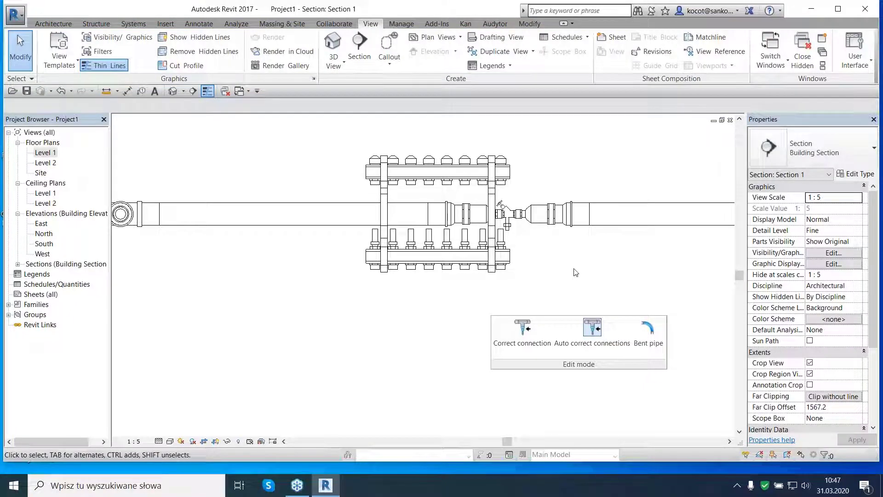
Step: Draw a 25 mm pipe from left of the manifold to its upper header connector
key("p")
key("i")
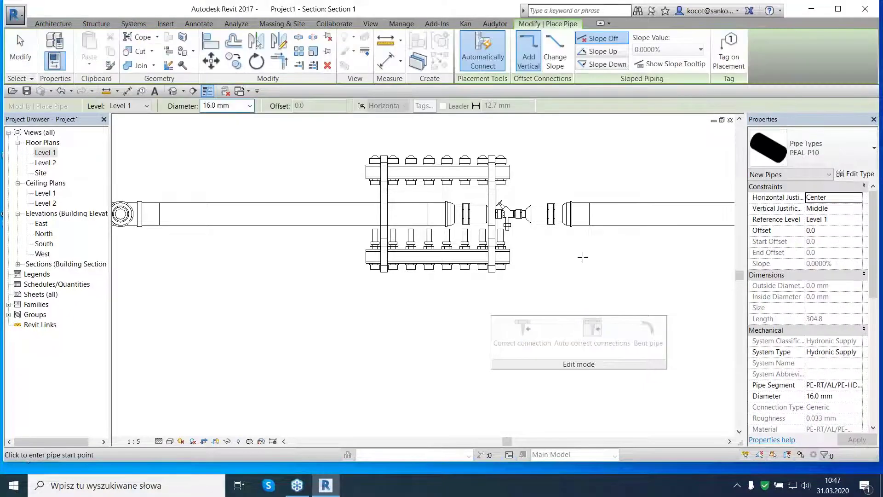
left_click(251, 106)
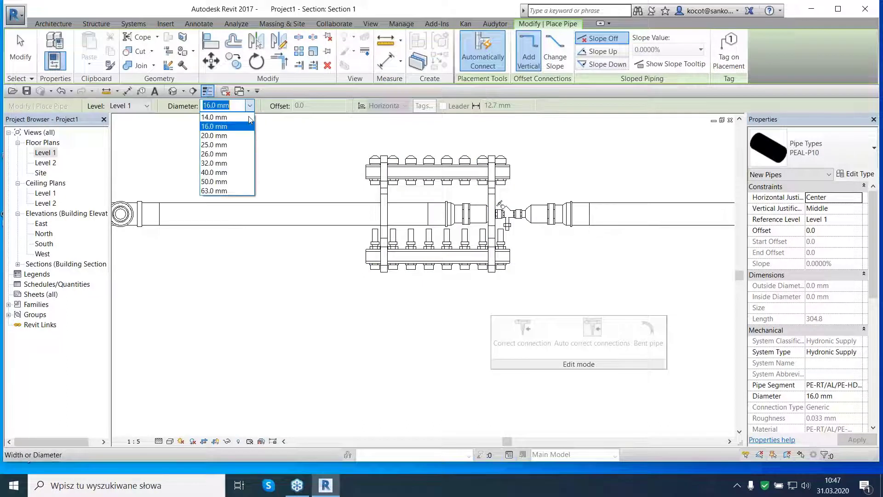
left_click(240, 146)
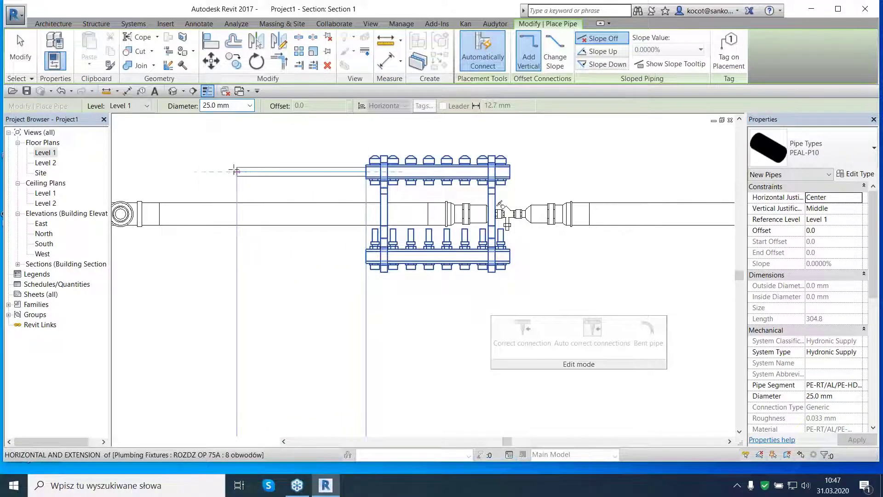
left_click(229, 171)
left_click(230, 171)
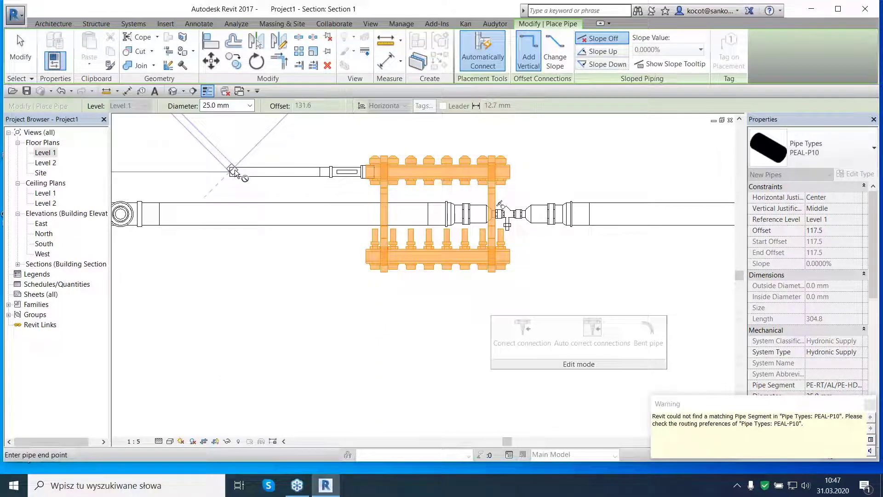
Step: End the pipe run and show Section 1 zoomed in, in the Realistic visual style
key("Escape")
key("Escape")
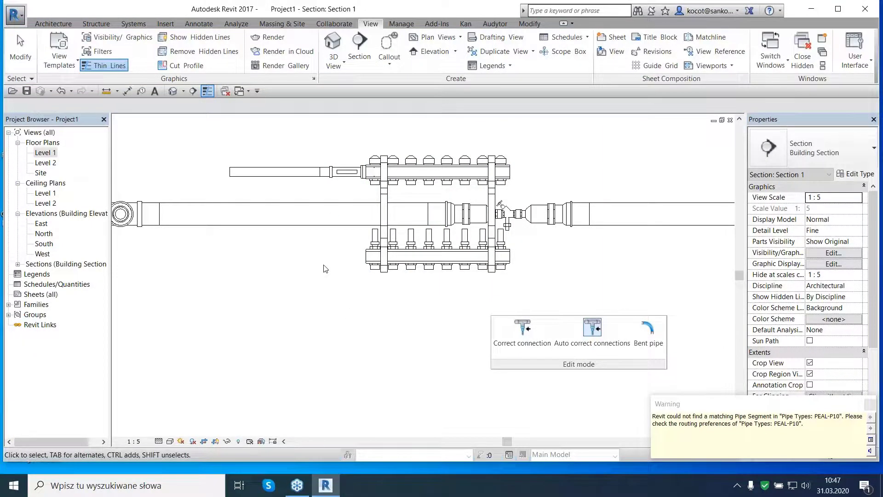
scroll(349, 204, "up", 1)
scroll(352, 194, "up", 1)
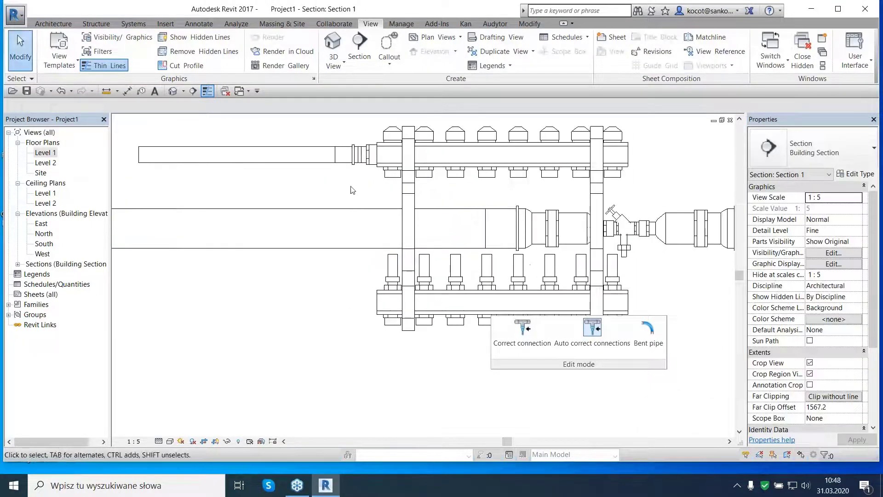
left_click(158, 441)
left_click(170, 429)
left_click(169, 441)
left_click(181, 419)
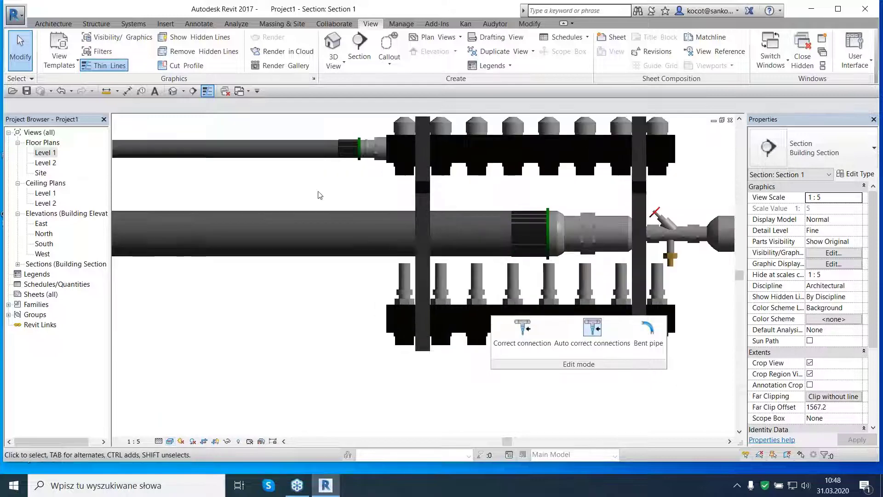
scroll(315, 197, "up", 1)
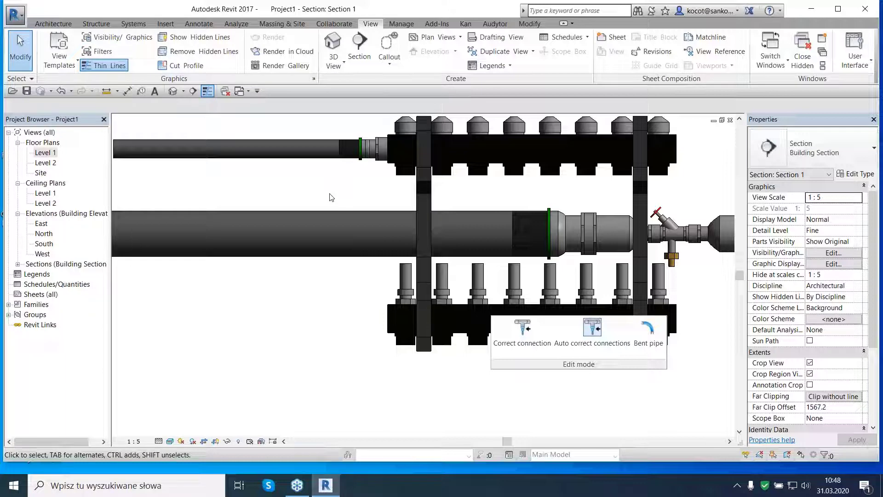
Step: Load the Kan Template project settings from the Kan tab's project-settings tool
left_click(465, 25)
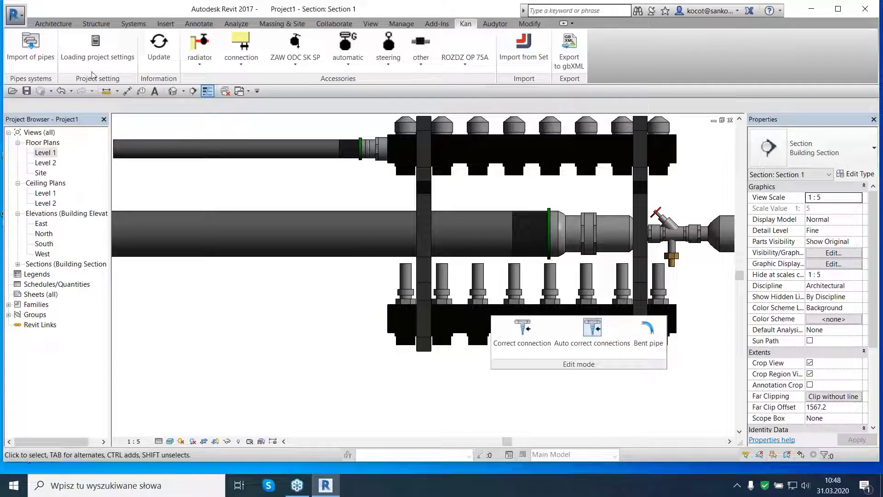
left_click(100, 49)
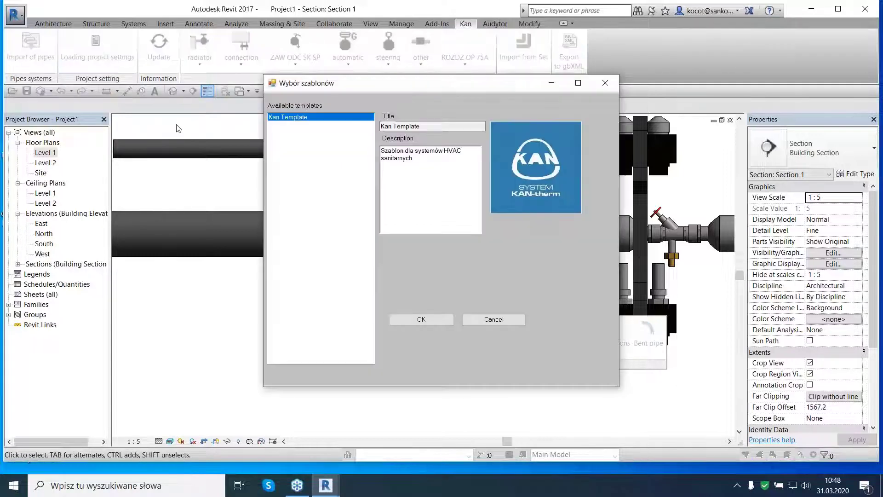
left_click(430, 321)
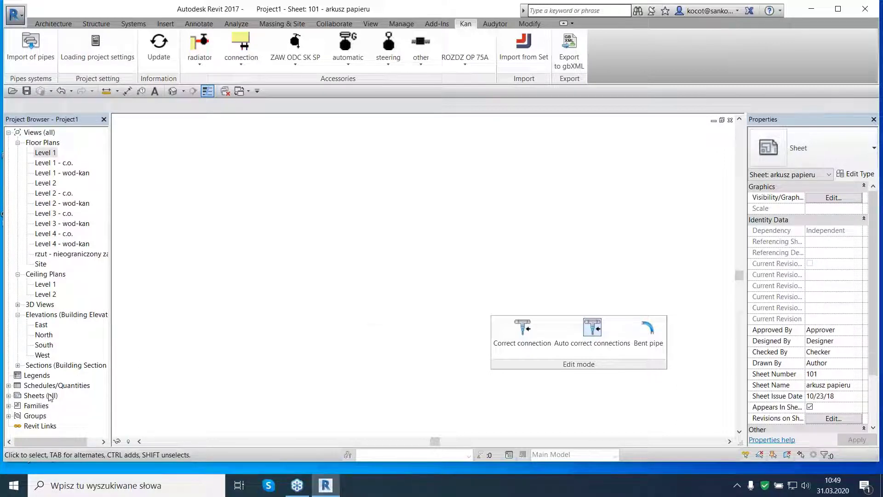
Step: Open the Kan - Akcesoria przewodów schedule, then the Kan - Kształtki fittings schedule
left_click(8, 386)
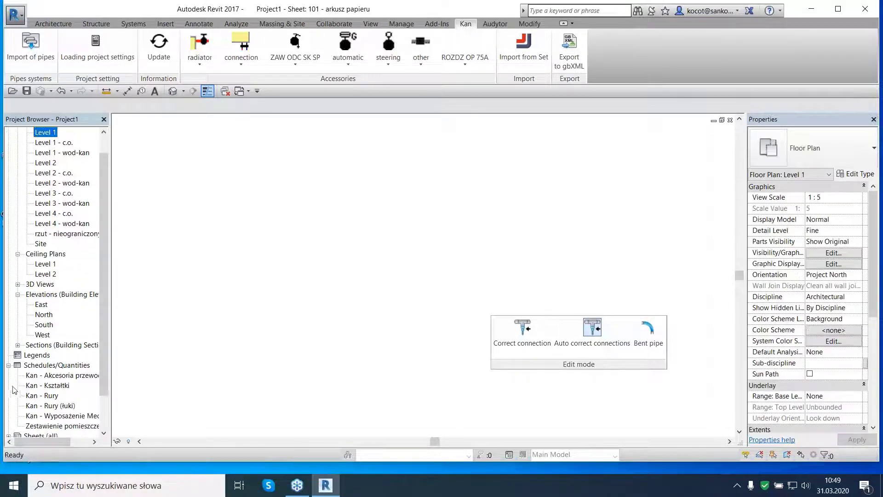
left_click(62, 376)
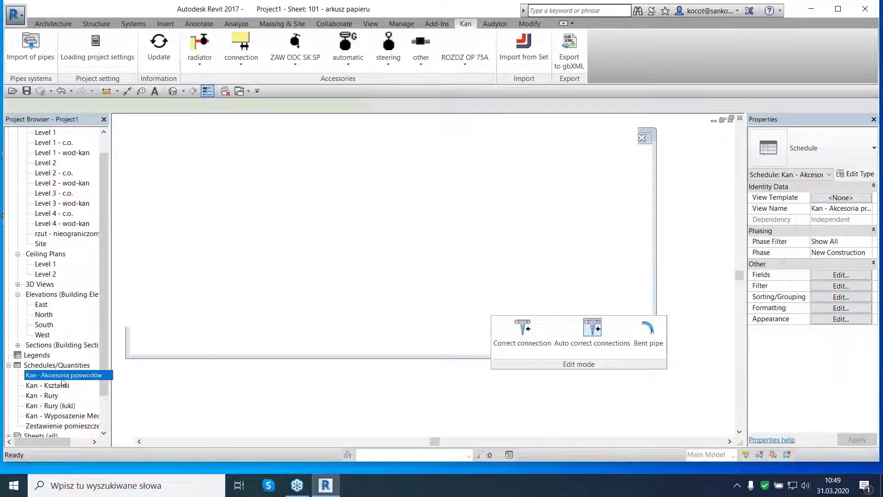
double_click(62, 380)
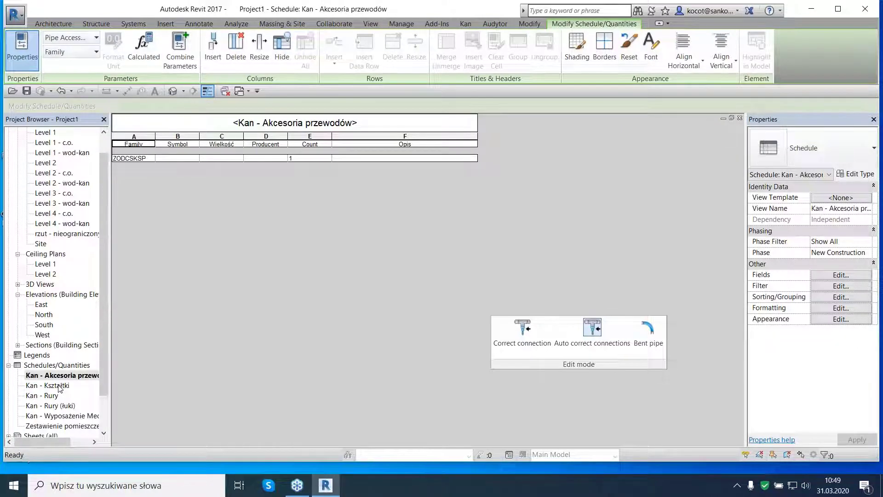
double_click(57, 385)
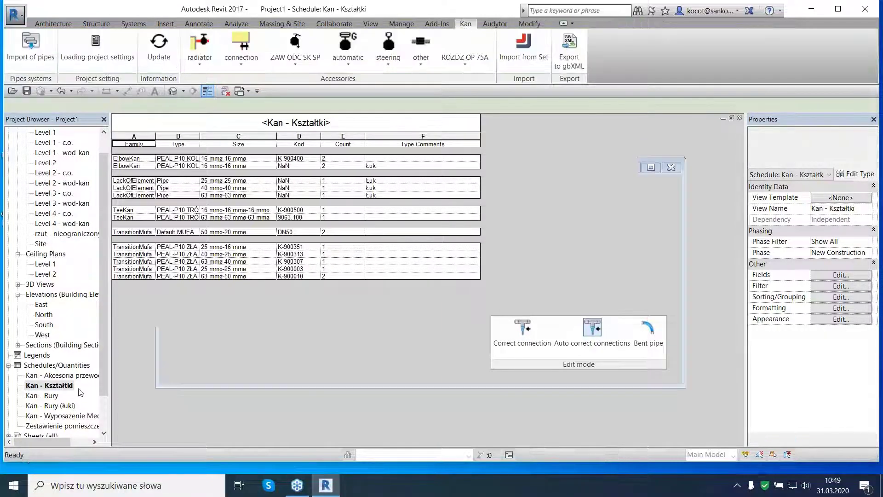
Step: Open the Kan - Rury schedule from Schedules/Quantities to see PEAL-P10 pipe lengths
double_click(51, 395)
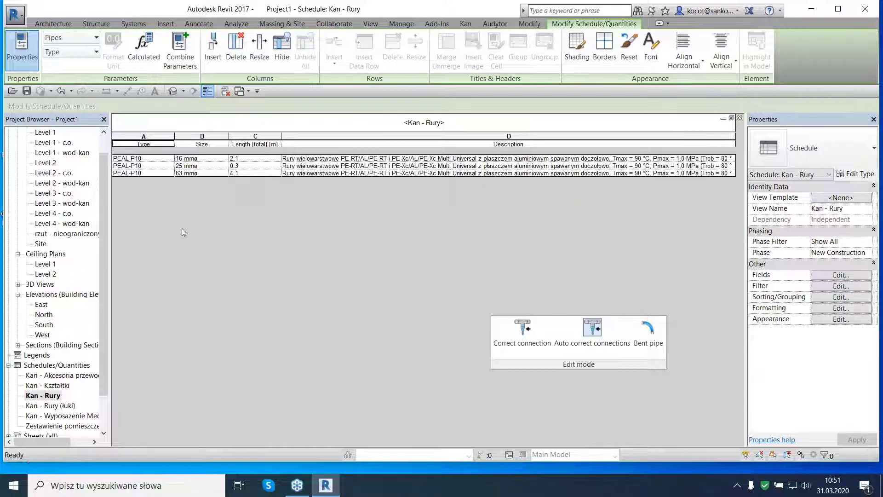
Step: Start a new project, Project2, from the Mechanical Template
left_click(22, 20)
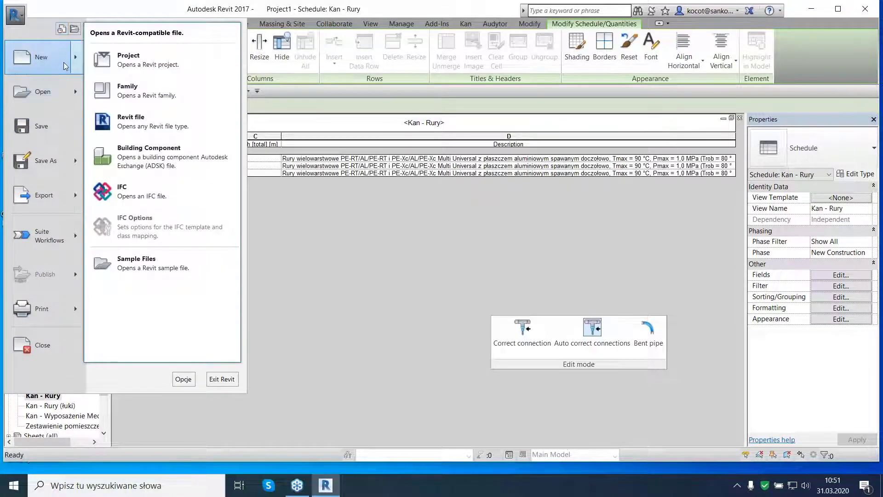
mouse_move(42, 57)
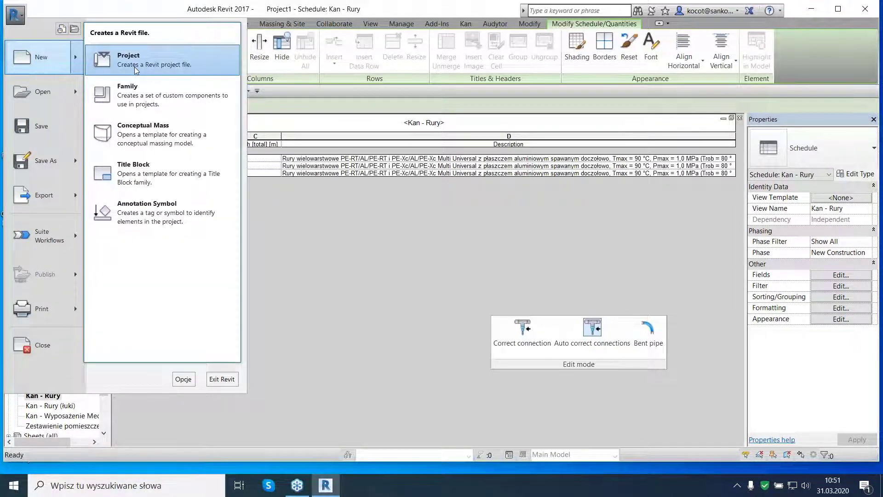
left_click(136, 70)
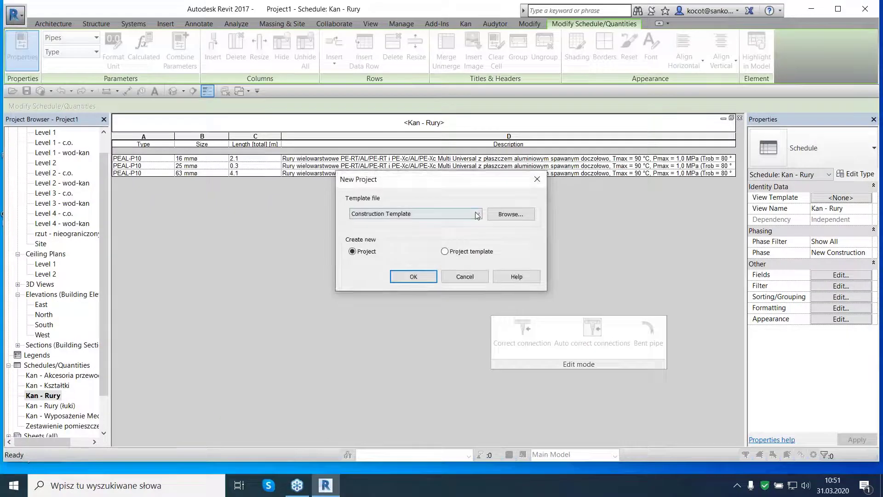
left_click(477, 215)
left_click(430, 255)
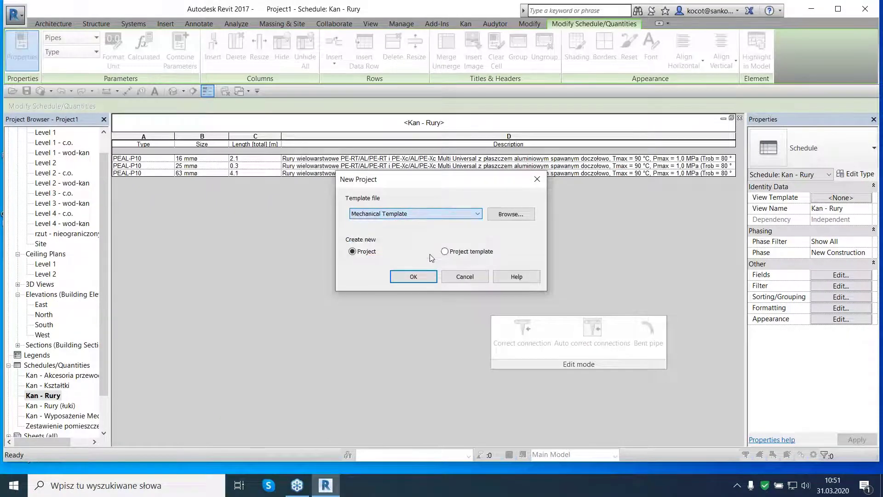
left_click(422, 277)
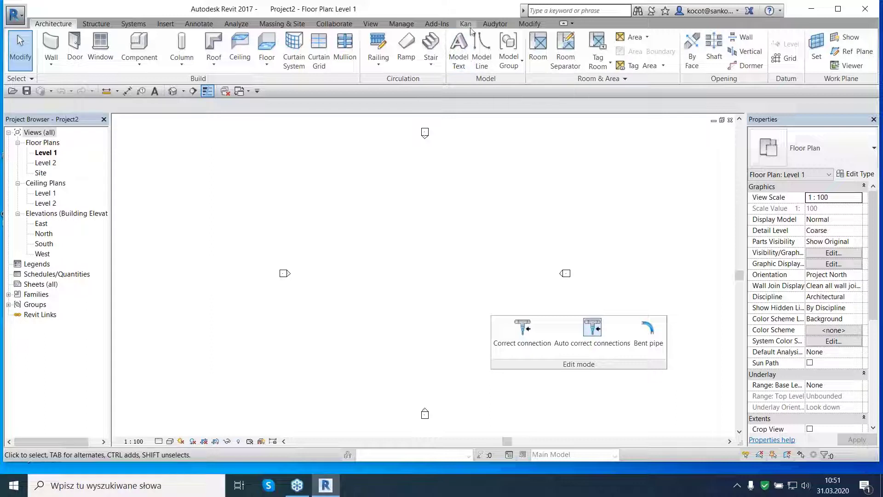
Step: Launch the Kan tab's Import from Set tool and browse for a .txtrvt installation file
left_click(469, 25)
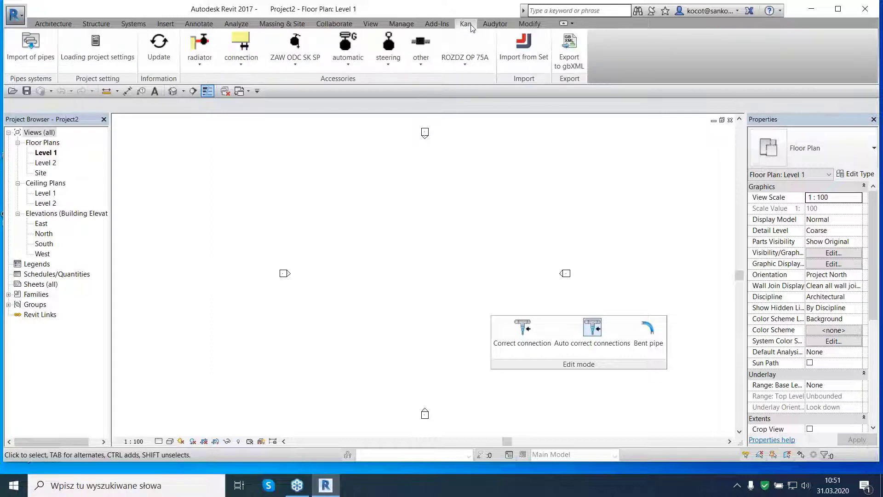
left_click(538, 58)
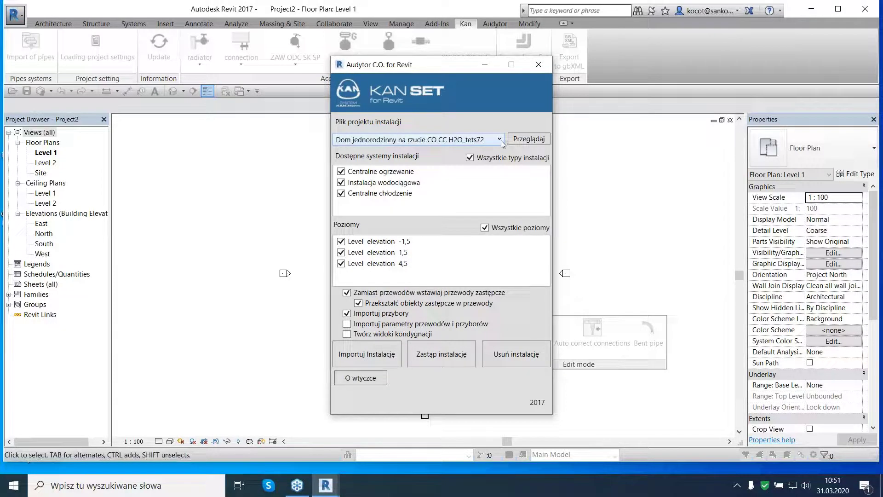
left_click(528, 138)
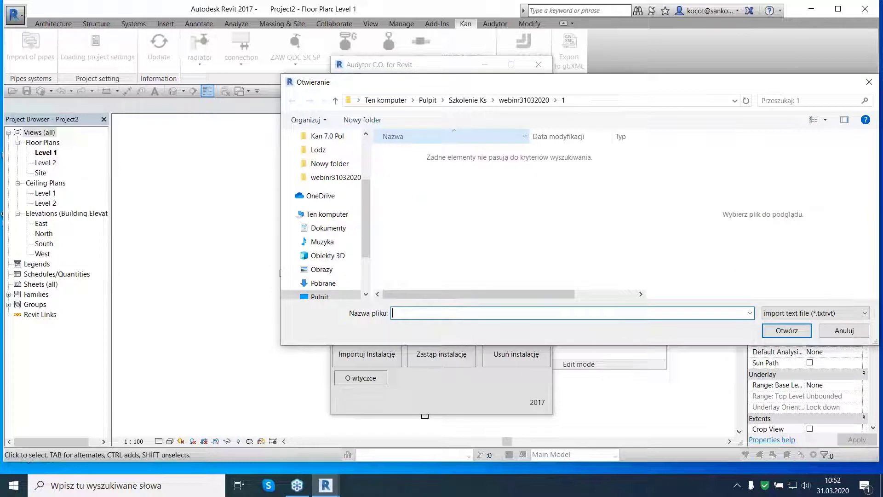
Step: Load Dom jednorodzinny na rzucie CO CC H2O_Res.txtrvt from the webinr31032020 folder
left_click(531, 100)
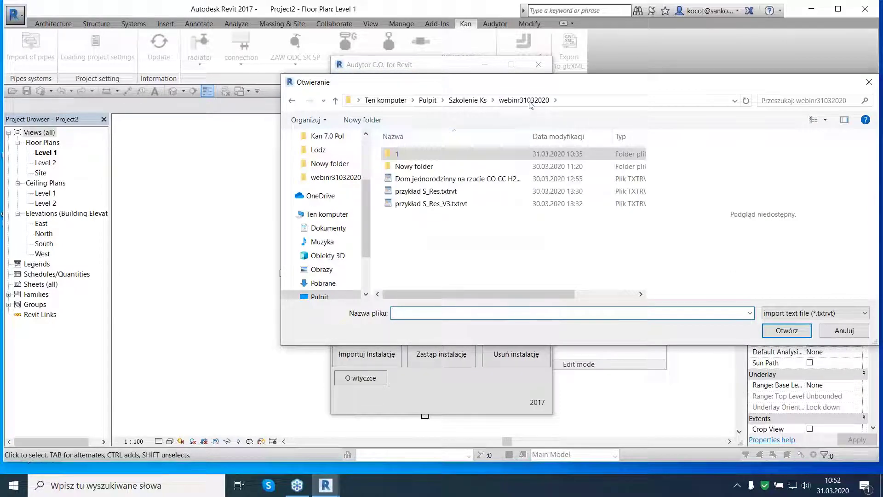
left_click(480, 184)
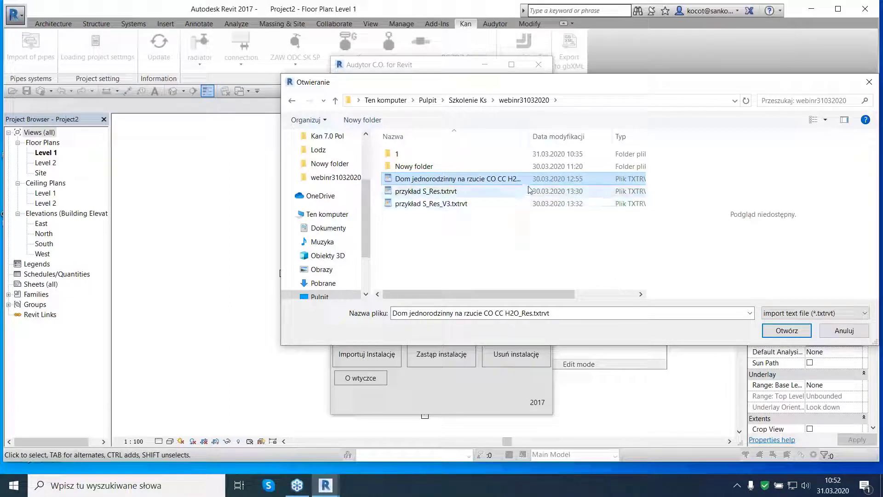
left_click(787, 333)
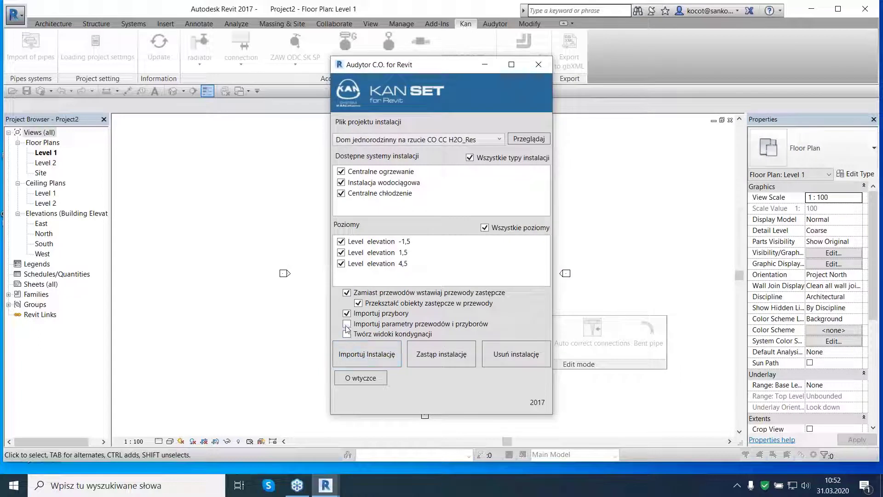
Step: Import the installation with pipe/fixture parameters and storey views enabled
left_click(346, 323)
left_click(347, 334)
left_click(373, 357)
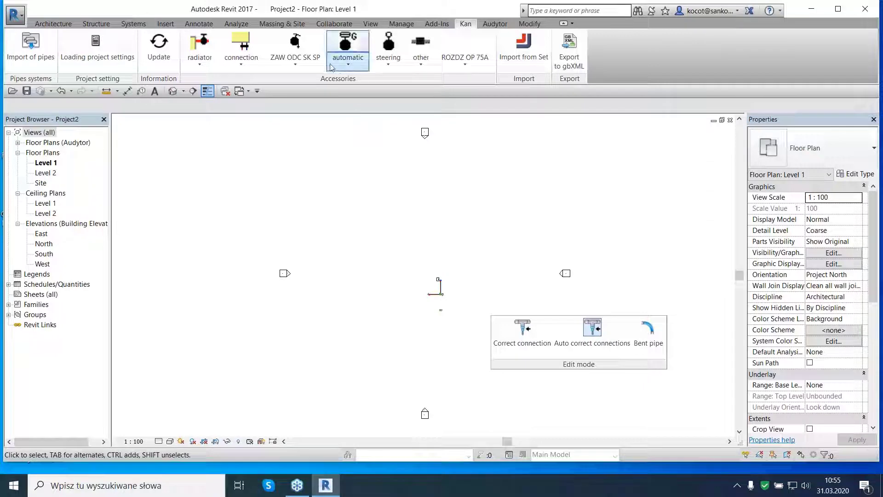
Step: Open a 3D view of the model and set it to Fine detail with Shaded visual style
left_click(372, 25)
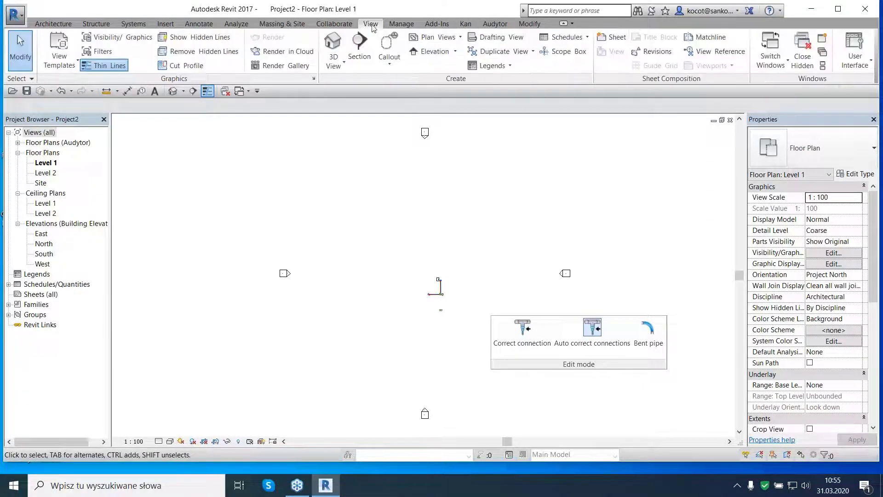
left_click(334, 42)
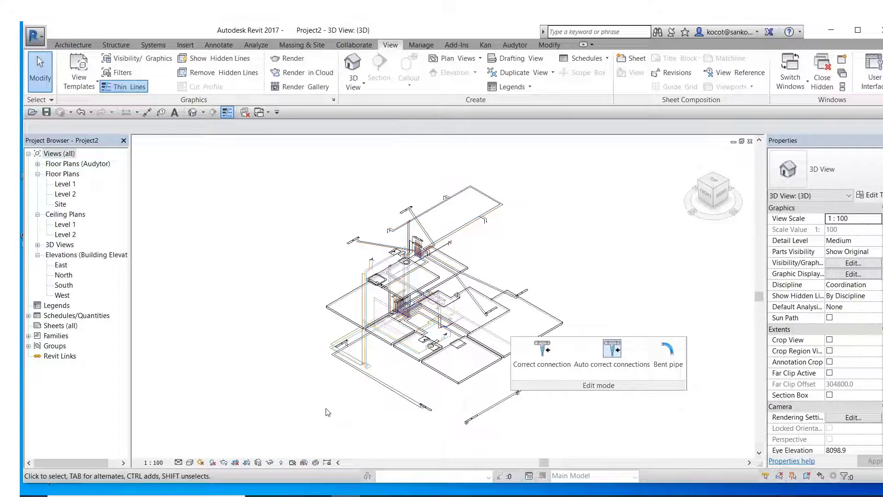
mouse_move(329, 416)
middle_mouse_down("shift")
mouse_move(442, 326)
mouse_move(273, 308)
mouse_move(258, 359)
middle_mouse_up("shift")
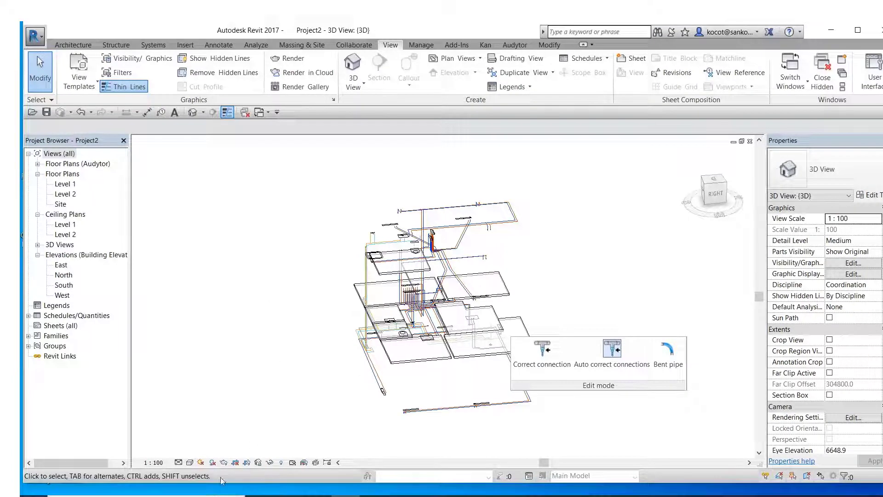
left_click(178, 462)
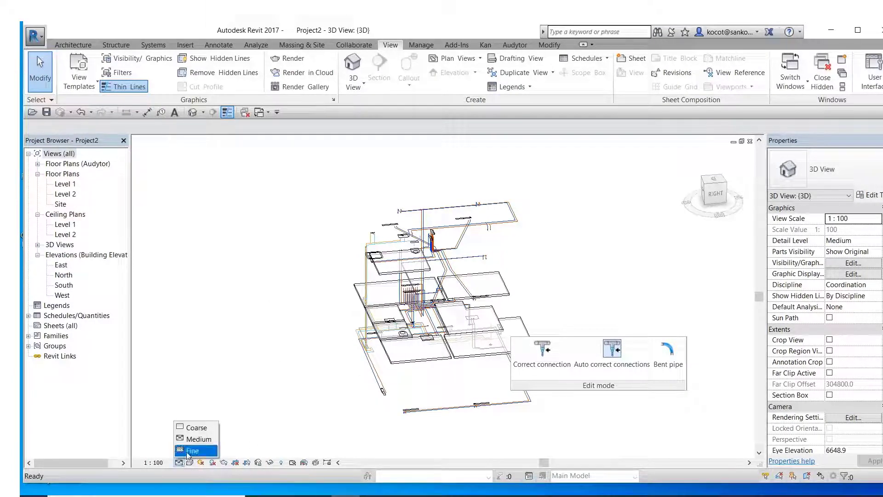
left_click(189, 450)
left_click(191, 462)
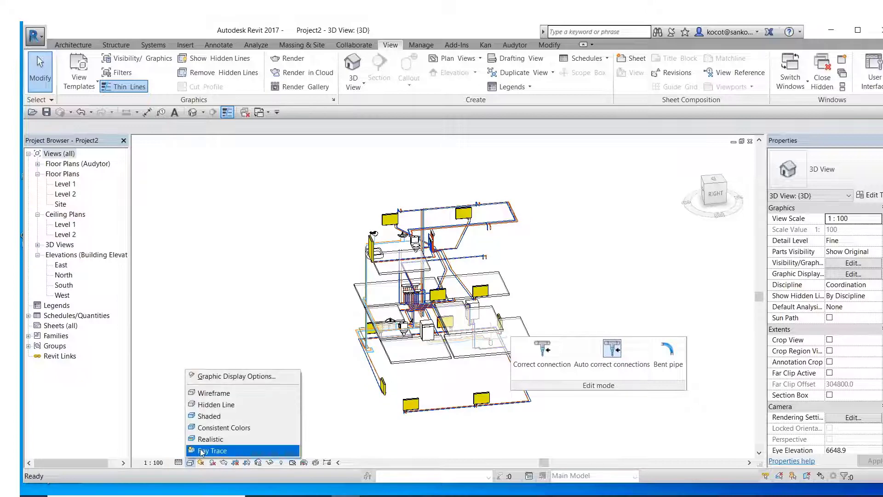
left_click(209, 416)
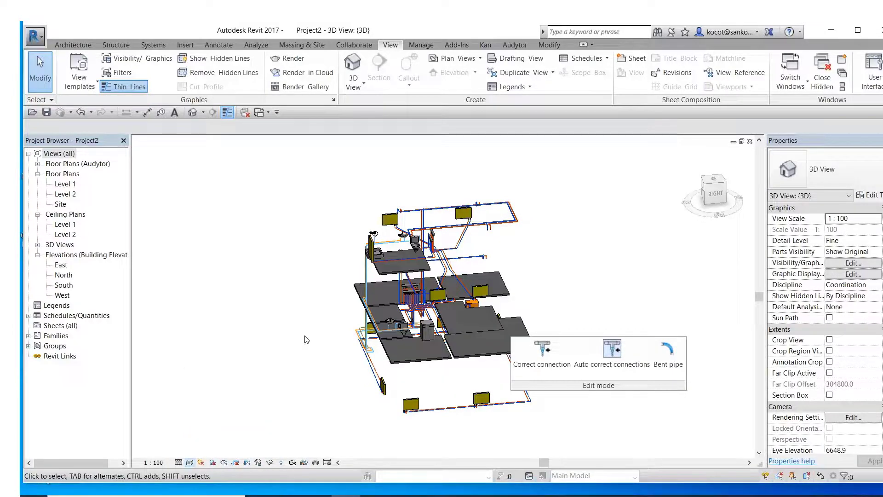
Step: Orbit and zoom around the pipework to view the radiator, manifolds and bathroom fixtures
mouse_move(305, 311)
middle_mouse_down("shift")
mouse_move(317, 325)
mouse_move(403, 317)
middle_mouse_up("shift")
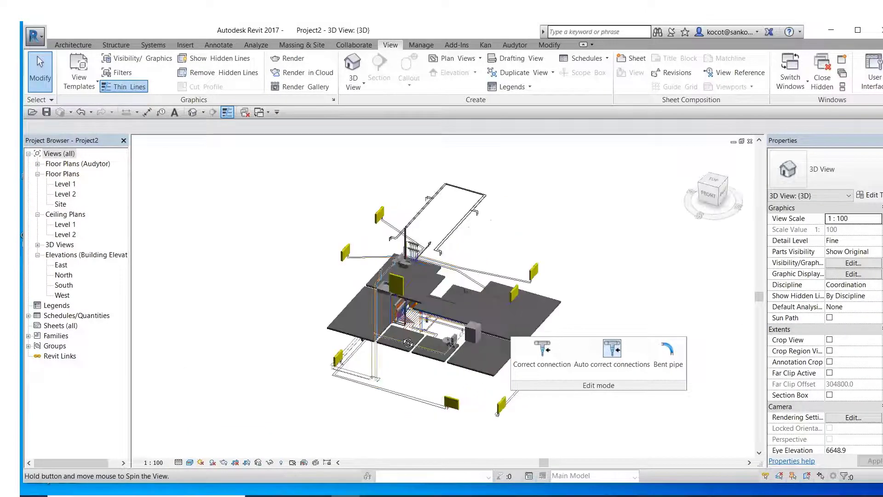
scroll(403, 318, "up", 3)
scroll(402, 317, "up", 3)
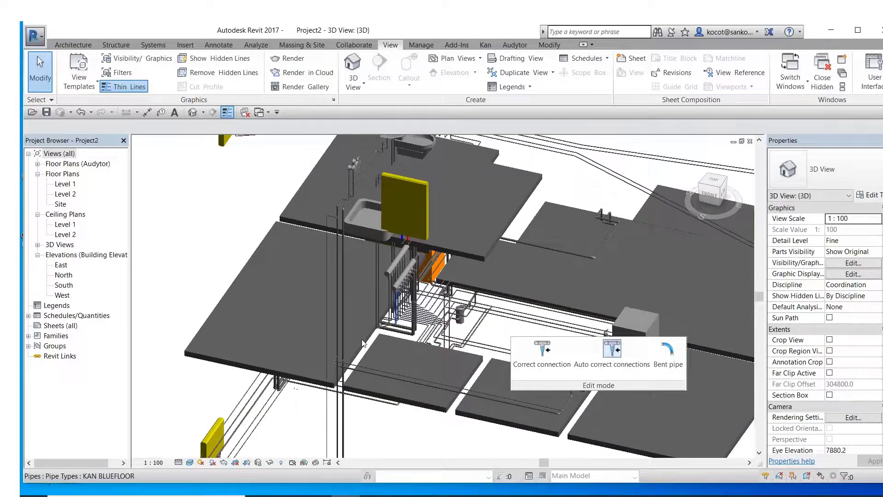
mouse_move(404, 319)
middle_mouse_down("shift")
mouse_move(345, 416)
mouse_move(220, 384)
mouse_move(305, 296)
middle_mouse_up("shift")
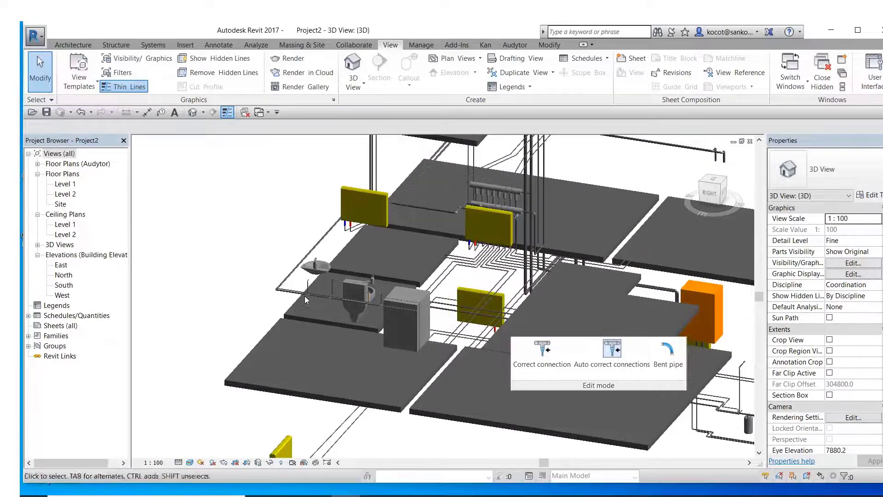
scroll(320, 274, "up", 2)
scroll(320, 274, "up", 2)
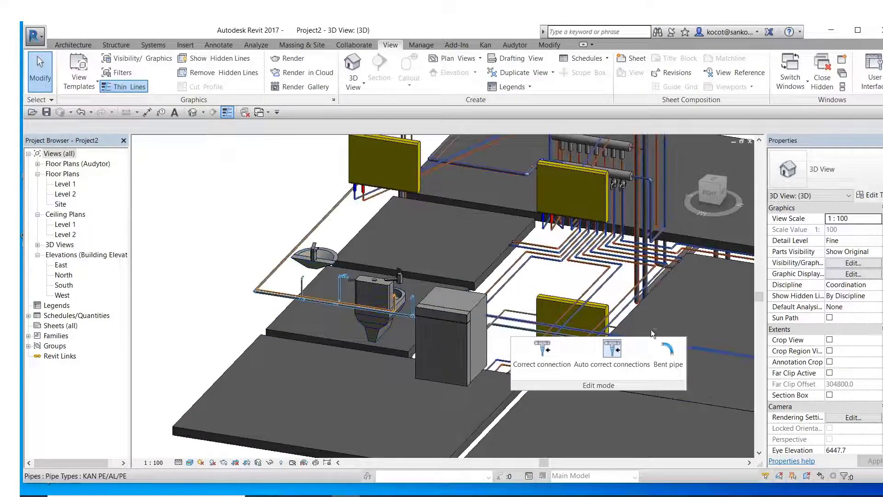
middle_click_drag(650, 329, 360, 383, "shift")
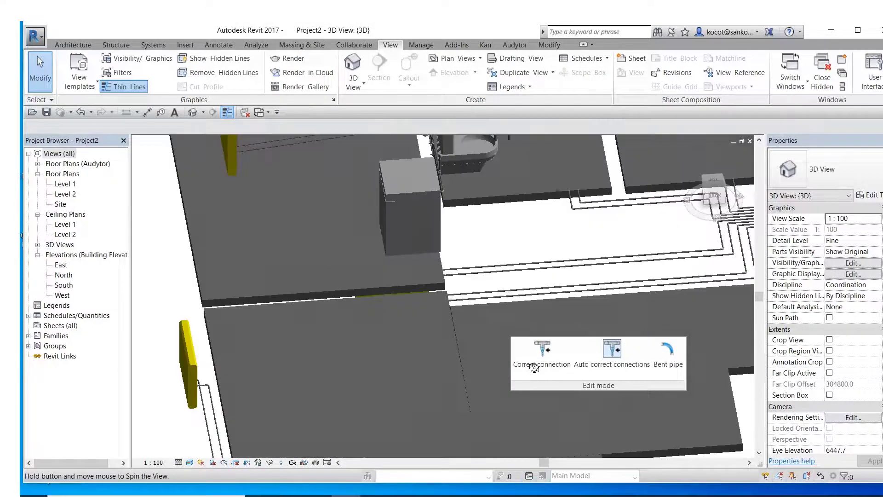
scroll(359, 382, "down", 2)
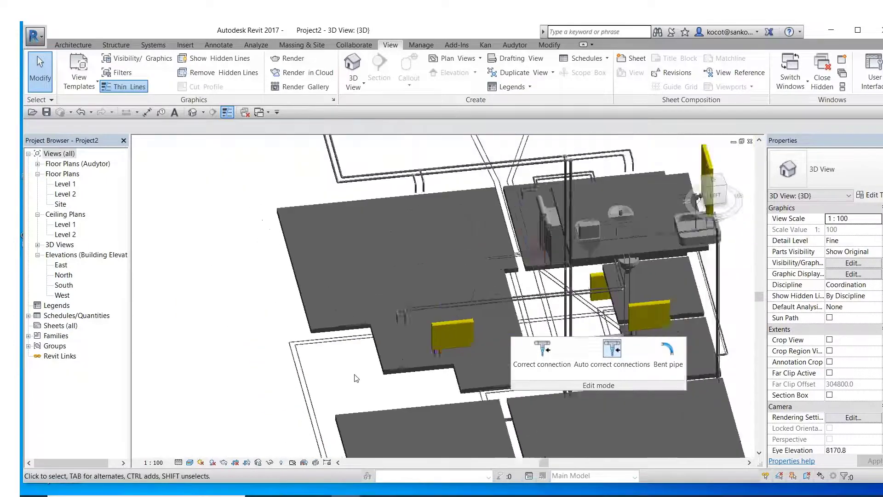
scroll(359, 383, "down", 2)
scroll(493, 215, "up", 2)
scroll(493, 215, "up", 2)
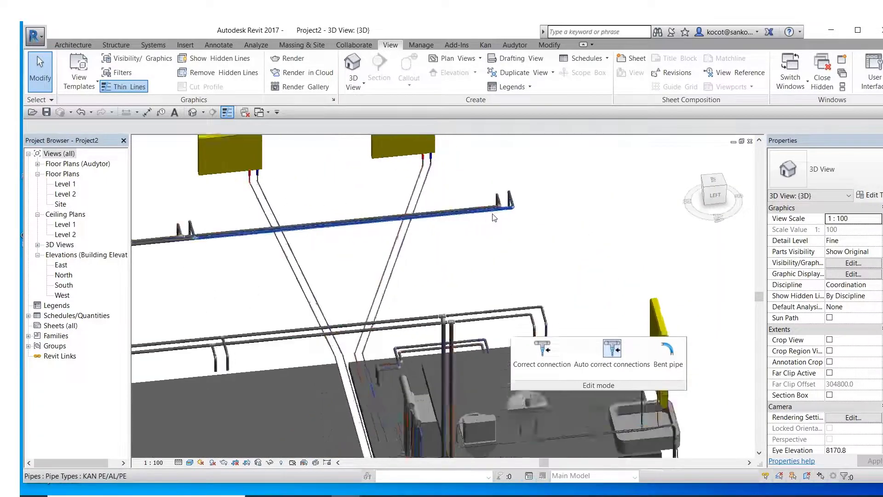
scroll(528, 216, "up", 2)
Step: Orbit to the pipes and review a KAN PE/AL/PE supply pipe's properties
mouse_move(566, 218)
middle_mouse_down("shift")
mouse_move(399, 250)
mouse_move(280, 182)
mouse_move(268, 158)
middle_mouse_up("shift")
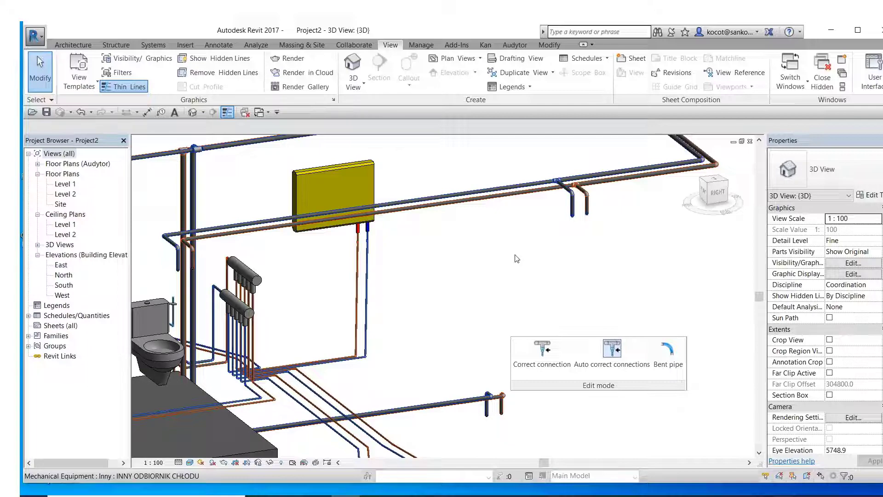
mouse_move(581, 227)
middle_mouse_down("shift")
mouse_move(601, 241)
mouse_move(381, 290)
mouse_move(324, 206)
middle_mouse_up("shift")
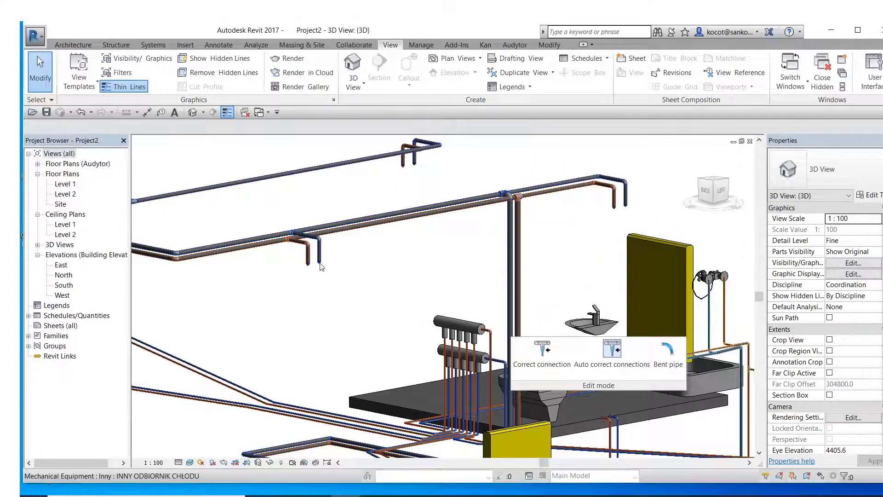
scroll(350, 276, "down", 4)
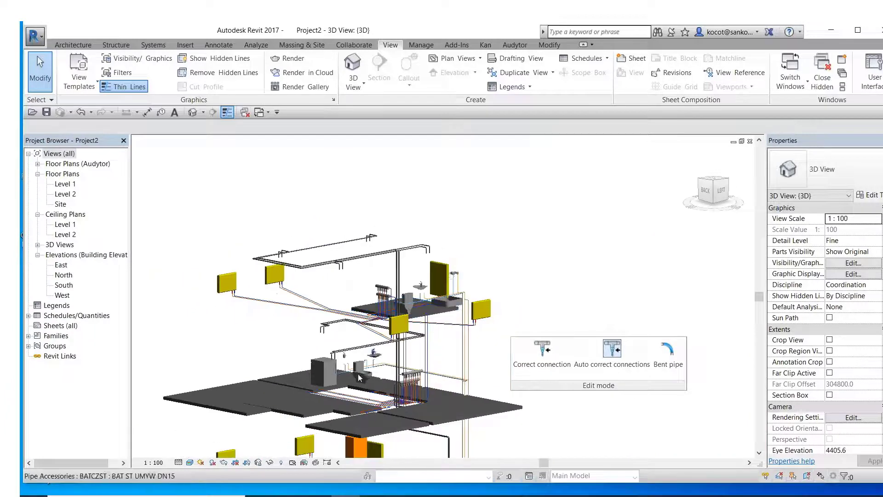
mouse_move(228, 358)
middle_mouse_down()
mouse_move(257, 337)
mouse_move(349, 305)
middle_mouse_up()
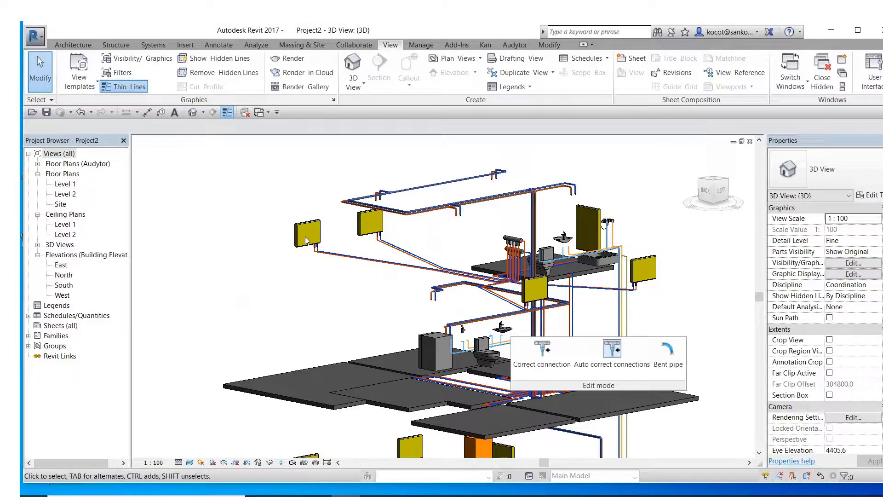
left_click(406, 269)
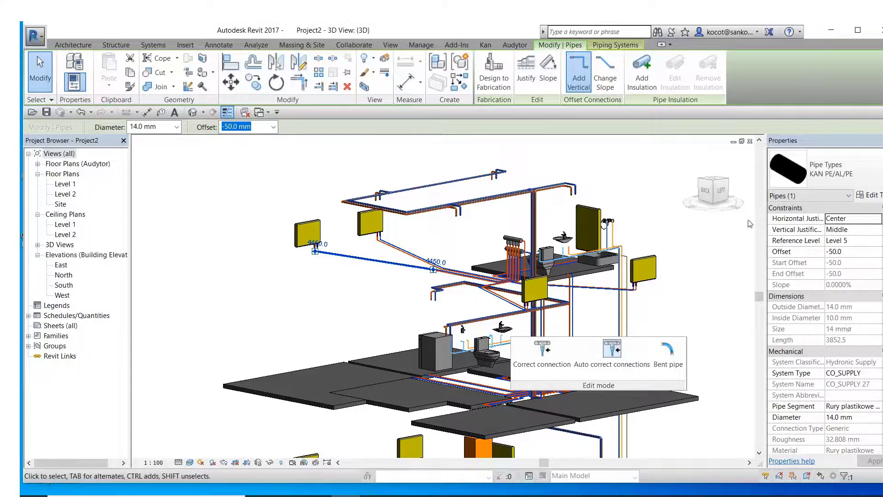
scroll(853, 263, "down", 1)
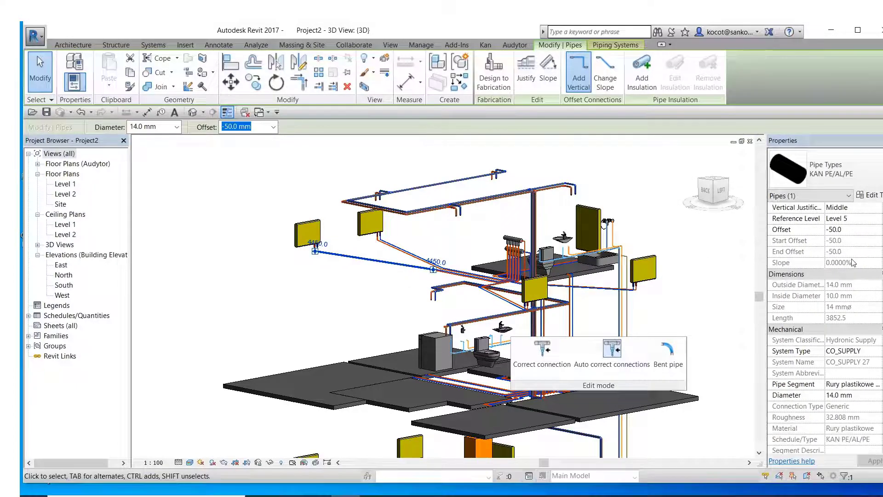
scroll(853, 262, "down", 2)
scroll(853, 262, "down", 2)
scroll(853, 262, "down", 1)
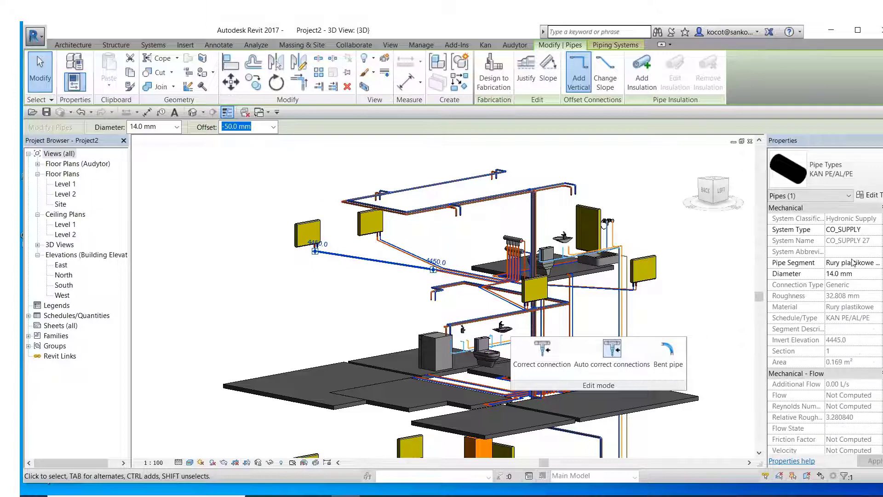
scroll(853, 262, "down", 1)
scroll(853, 263, "down", 2)
scroll(853, 262, "down", 2)
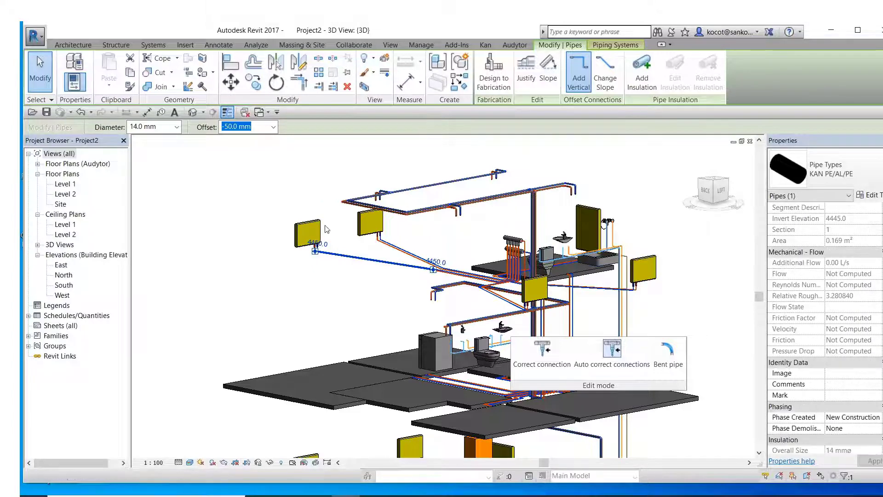
Step: Review the PURMO CV33-60 radiator's KAN parameters, including Nastawa 3 and M 19.6 kg/s
left_click(304, 228)
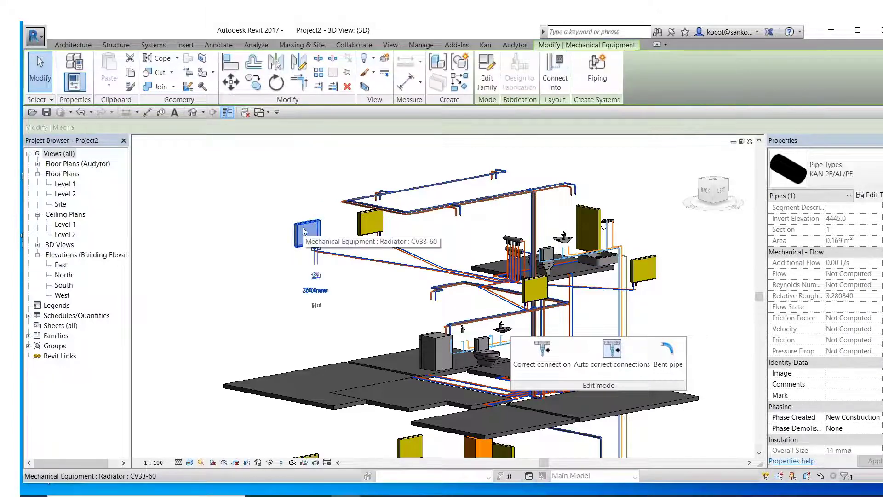
scroll(834, 319, "down", 1)
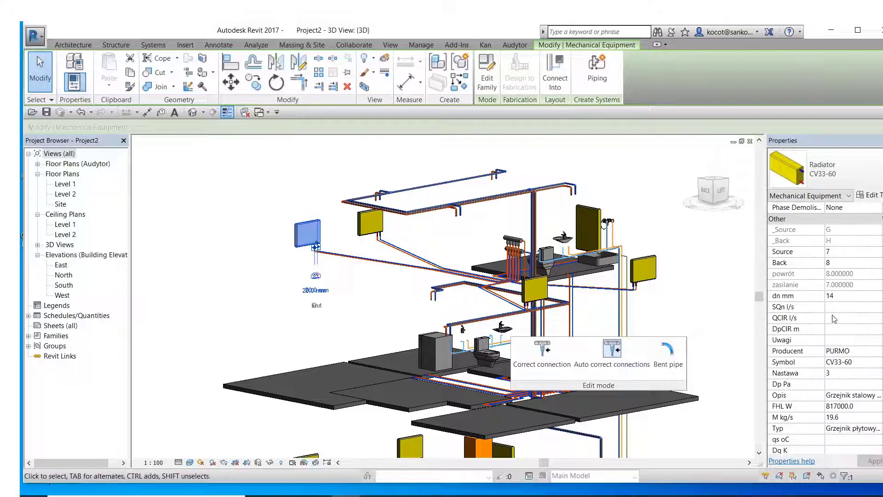
scroll(834, 318, "down", 2)
scroll(833, 318, "down", 1)
scroll(834, 319, "down", 2)
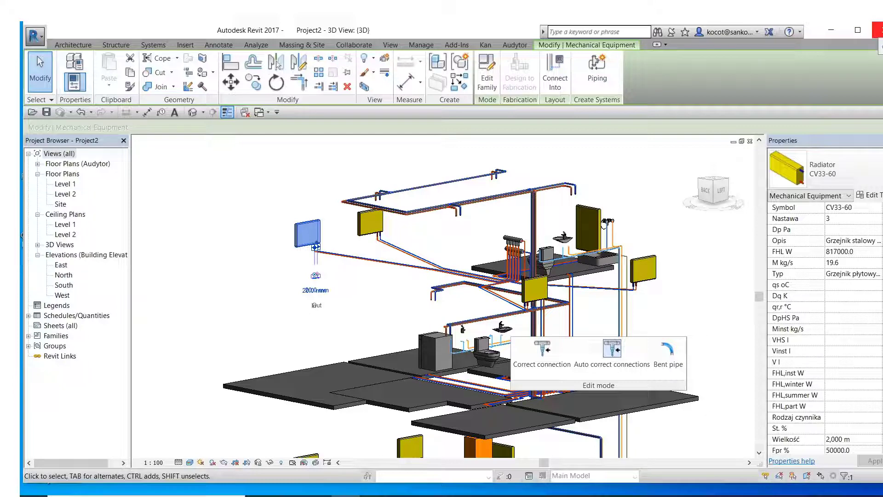
Step: Close Revit, answering Nie to save the architecture model, the next project and Project2
left_click(878, 30)
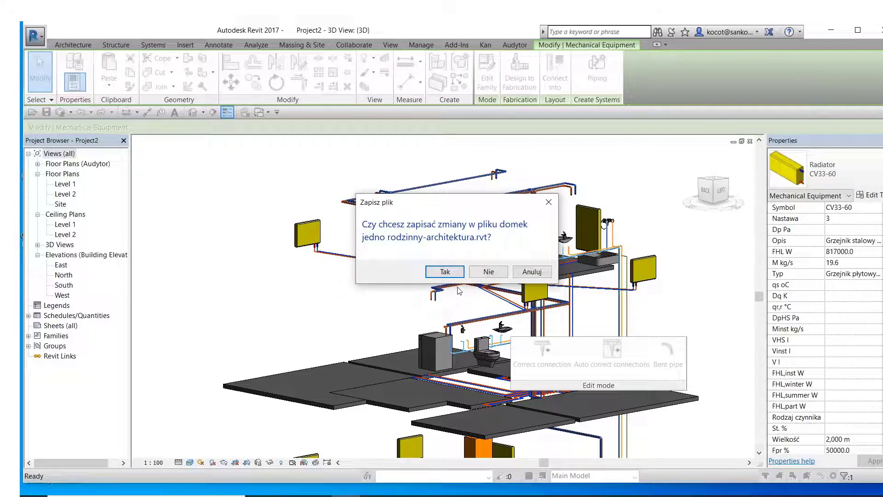
left_click(488, 273)
left_click(491, 269)
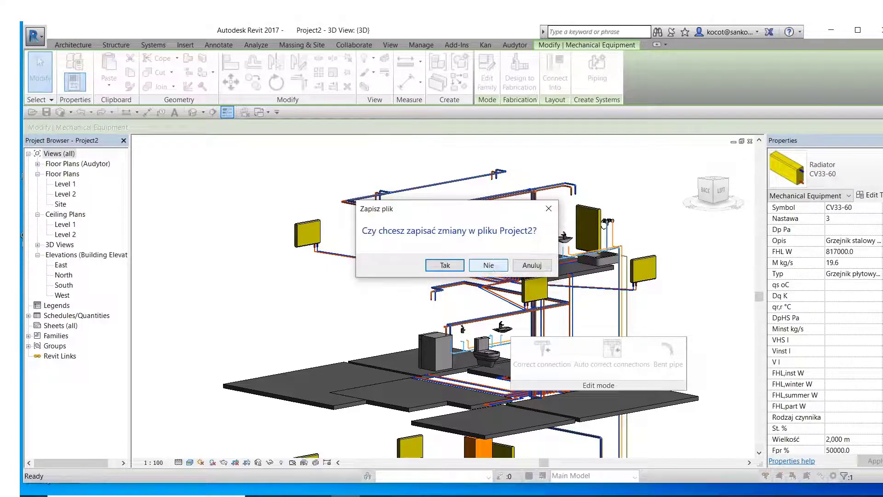
left_click(492, 269)
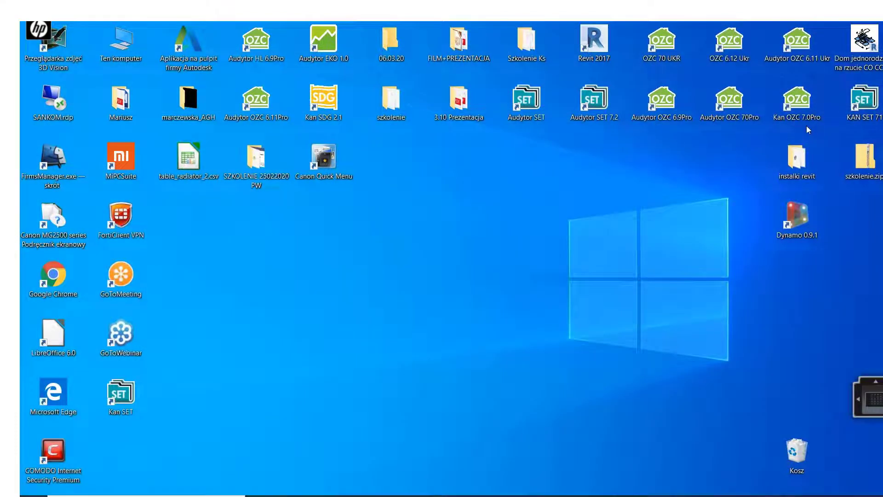
left_click(796, 104)
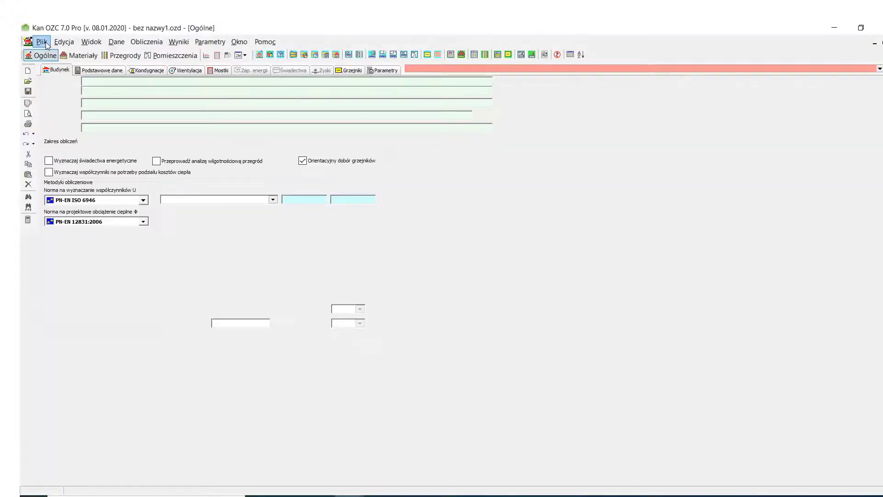
left_click(41, 41)
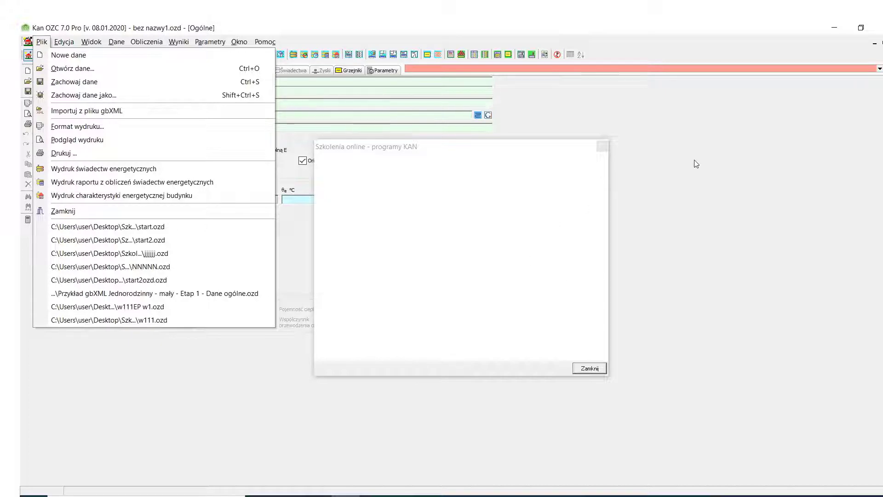
left_click(182, 230)
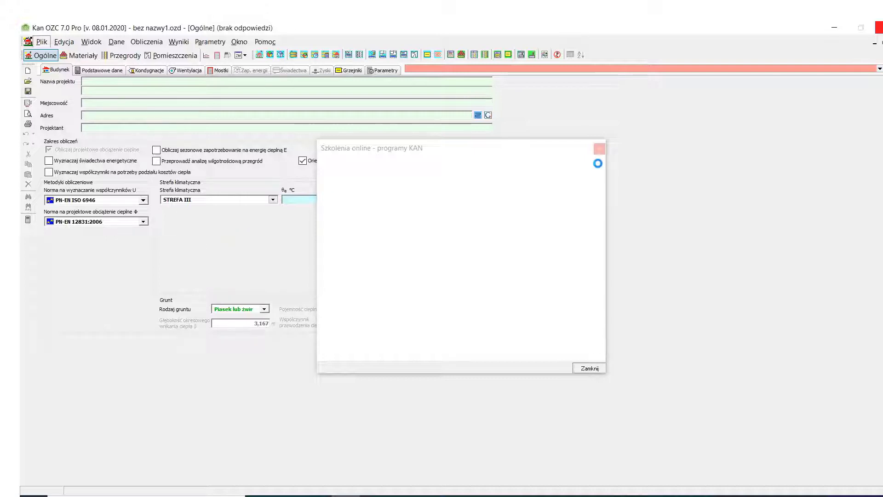
left_click(601, 155)
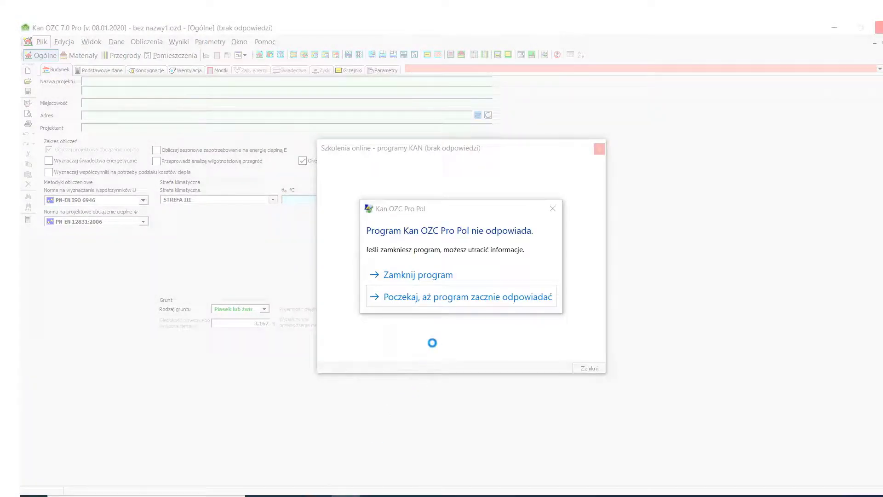
left_click(431, 277)
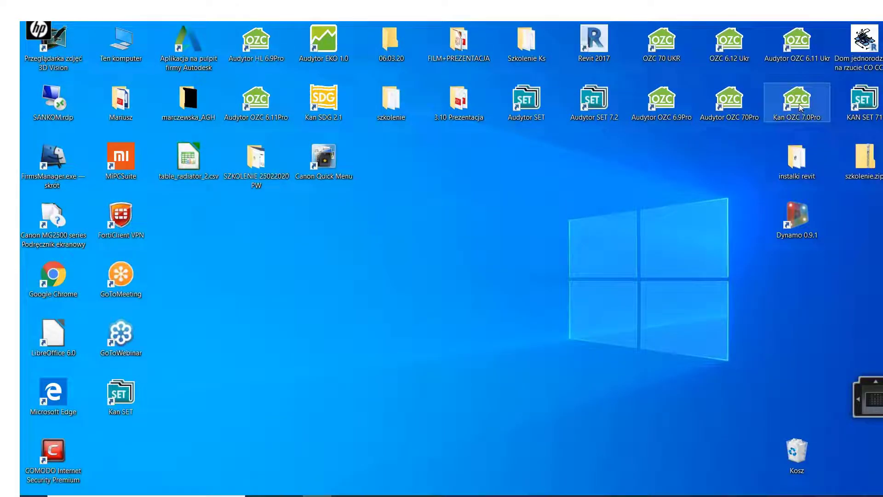
Step: Restart Kan OZC 7.0 Pro, close the Szkolenia online promo and choose Plik > Otwórz dane
double_click(799, 103)
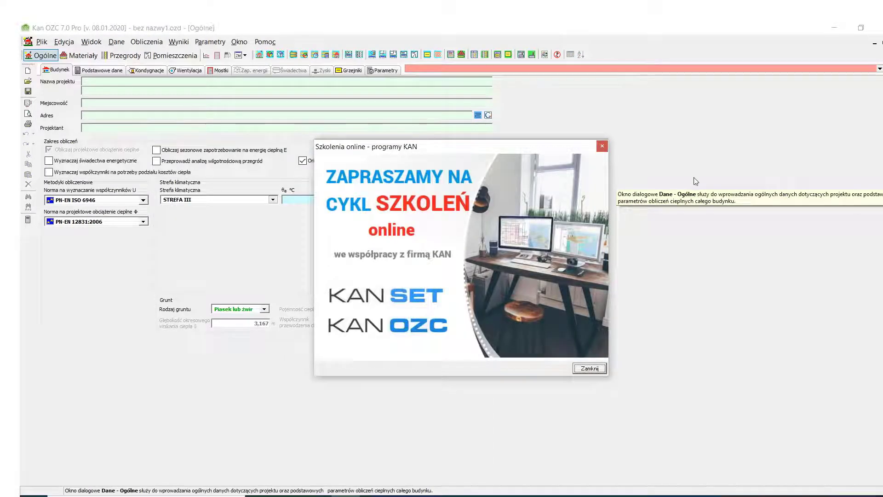
left_click(590, 369)
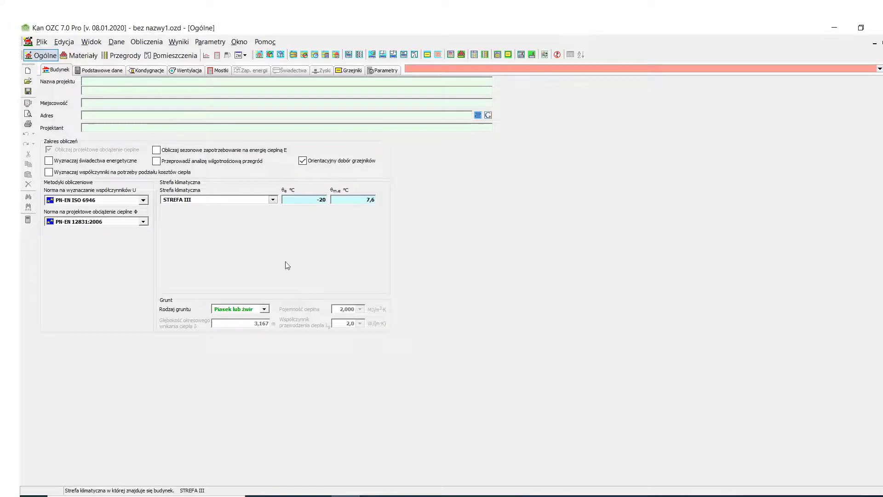
left_click(42, 42)
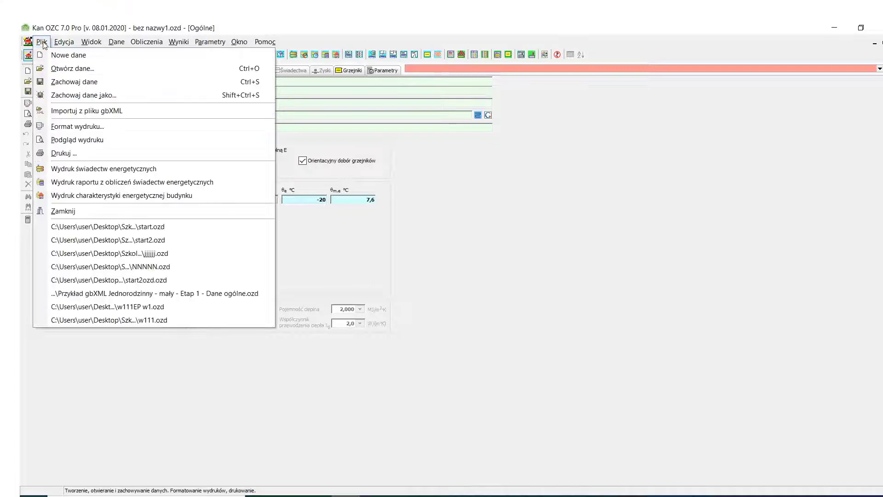
left_click(139, 228)
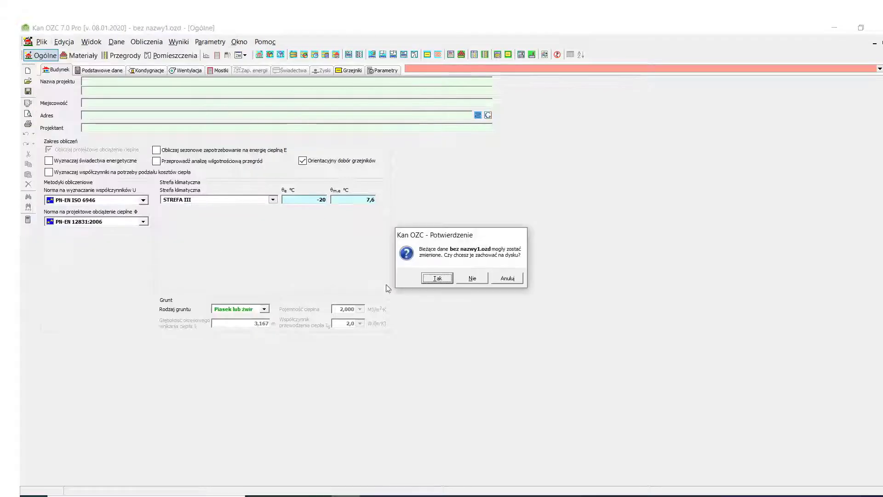
Step: Open start.ozd without saving the current data and view its Podstawowe dane and Kondygnacje pages
left_click(472, 279)
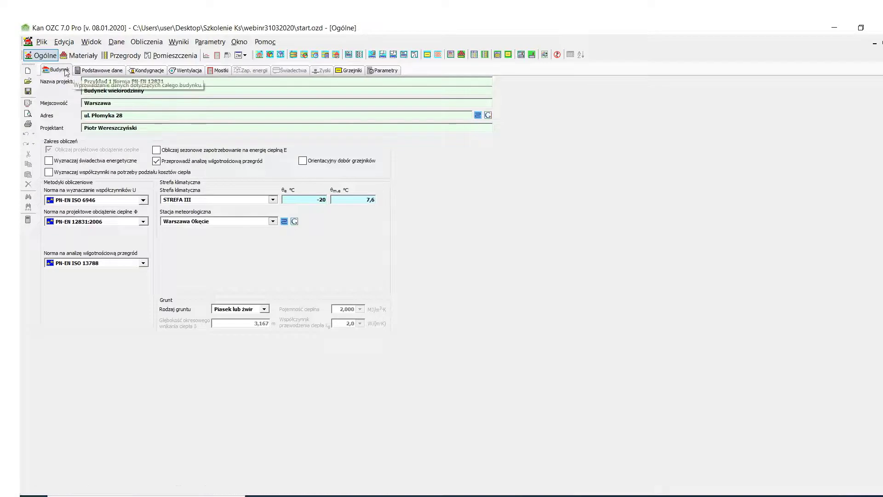
left_click(93, 71)
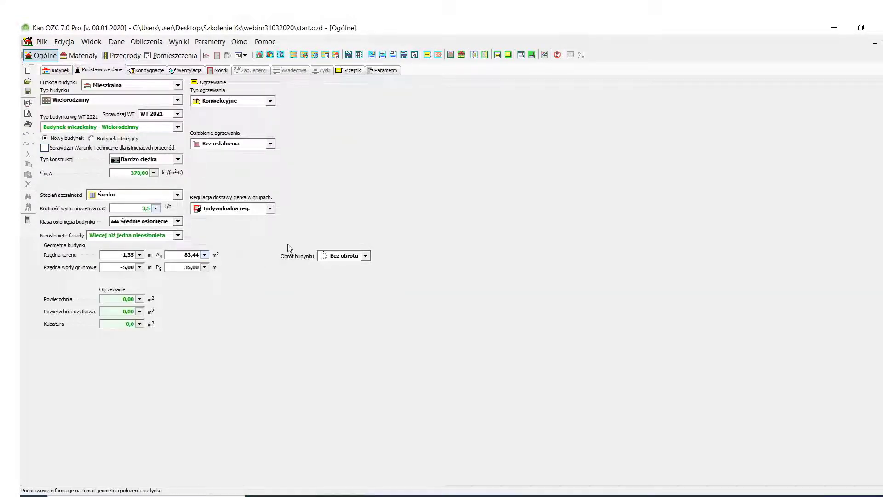
left_click(156, 73)
Step: Review the Wentylacja and Mostki pages, then switch to Przegrody and the Pomieszczenia rooms view
left_click(184, 73)
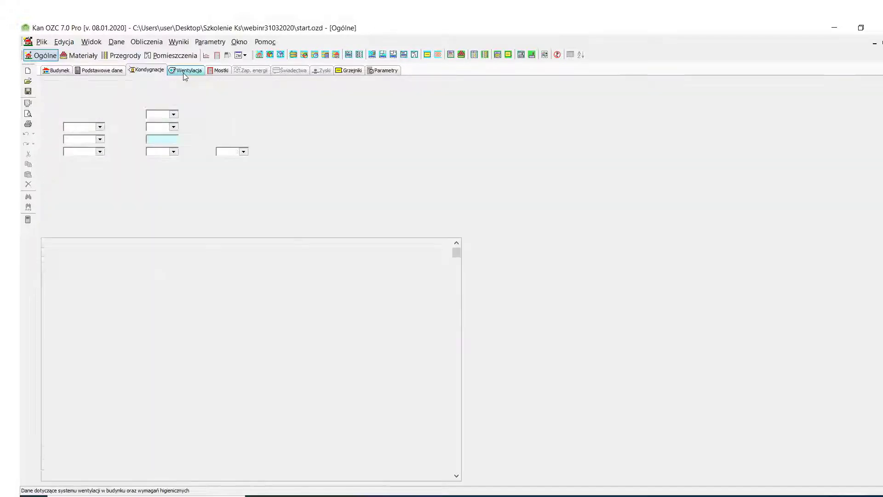
left_click(213, 71)
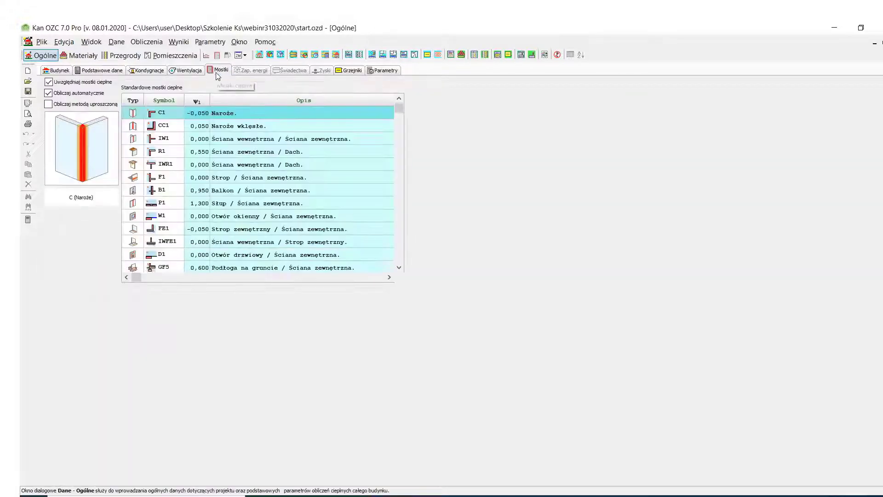
mouse_move(218, 215)
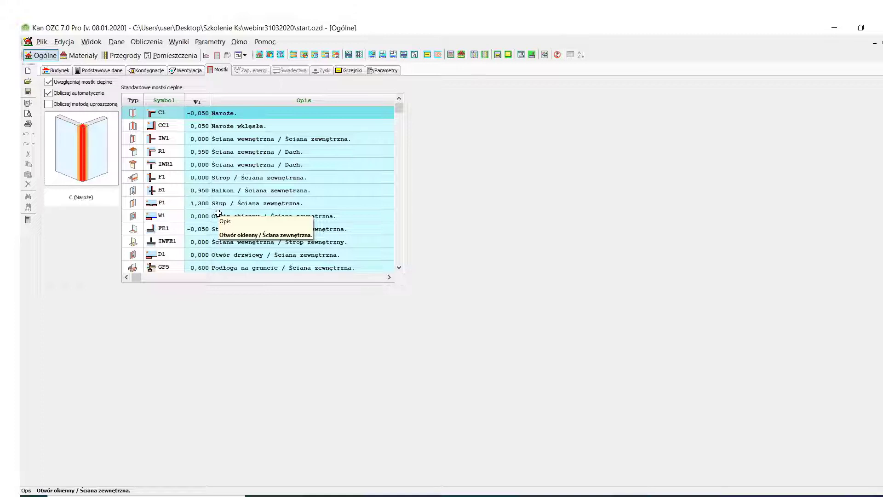
left_click(131, 61)
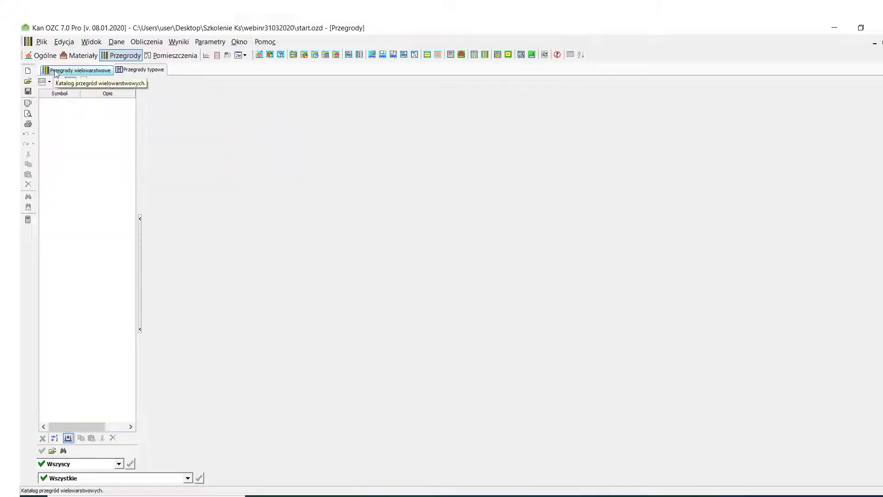
left_click(167, 59)
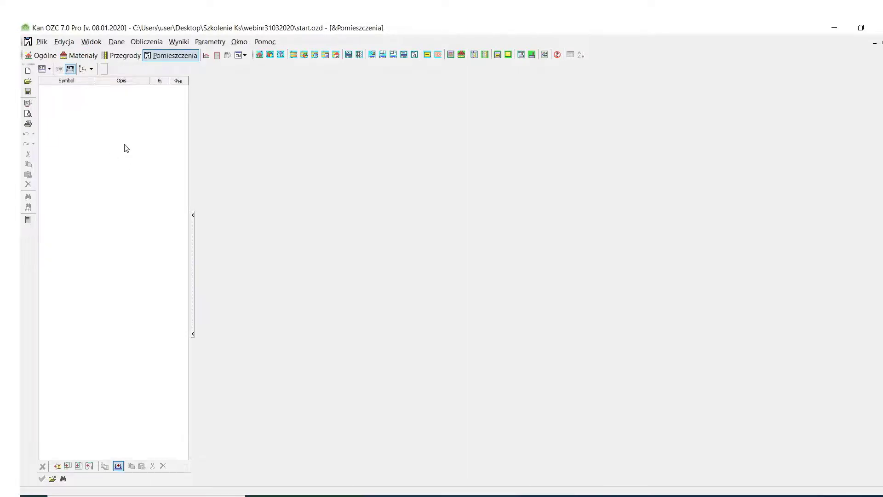
Step: Import Szkoleniedomek jedno rodzinny-architektura.rvt.xml from folder 1 via Plik > Importuj z pliku gbXML
left_click(44, 44)
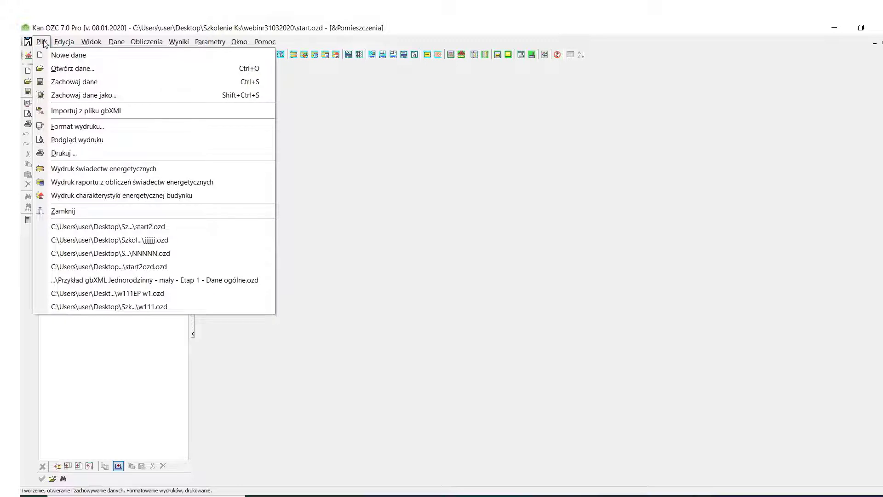
left_click(107, 118)
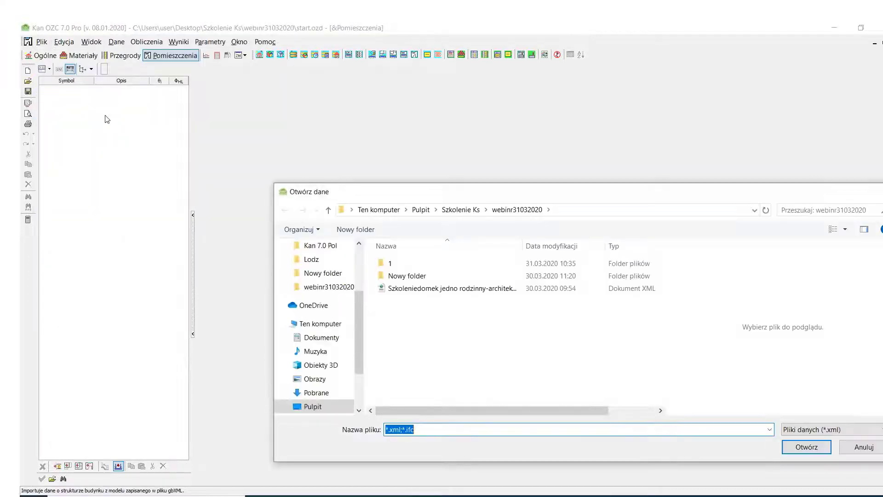
double_click(391, 263)
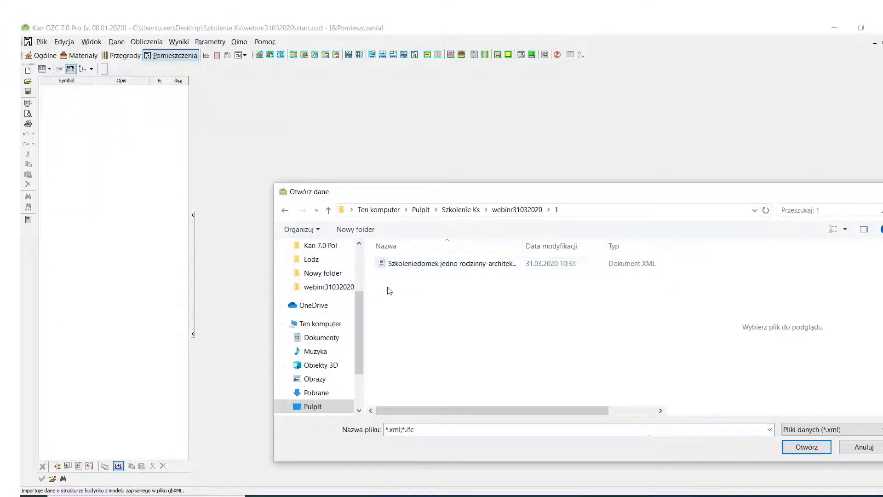
left_click(448, 264)
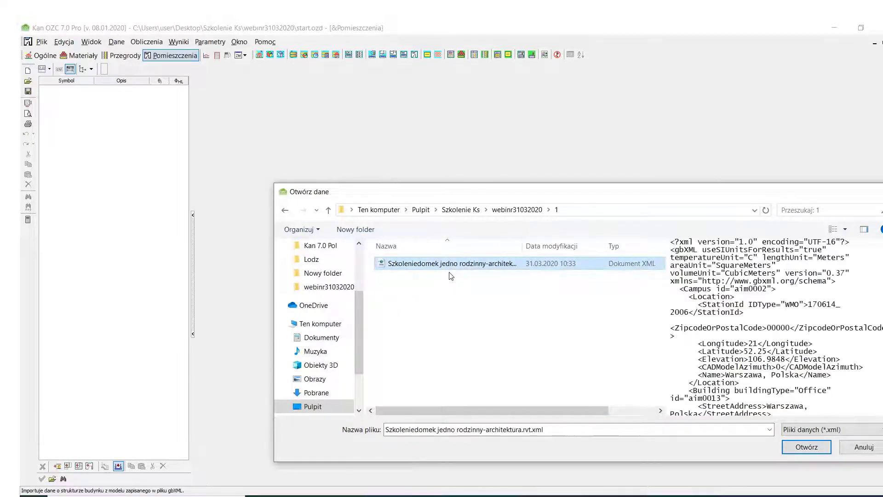
left_click(806, 448)
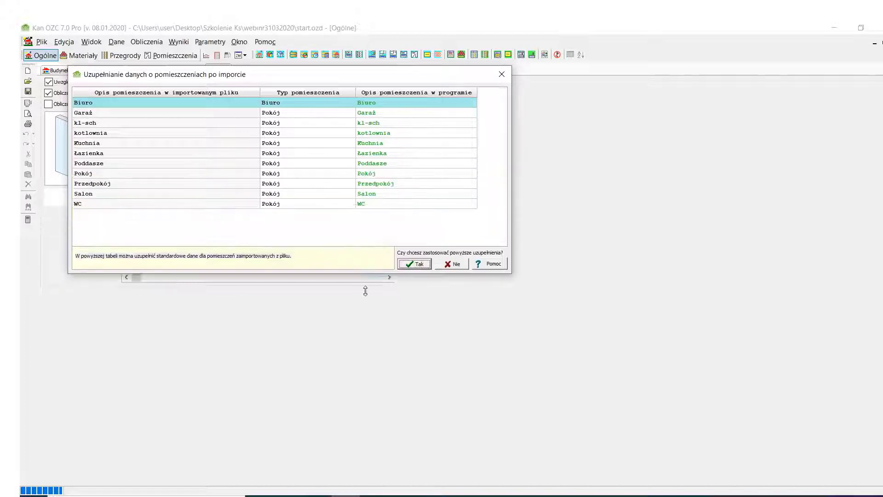
Step: Set room type Łazienka bez okna for Łazienka and WC for WC, then confirm with Tak
left_click_drag(358, 202, 359, 304)
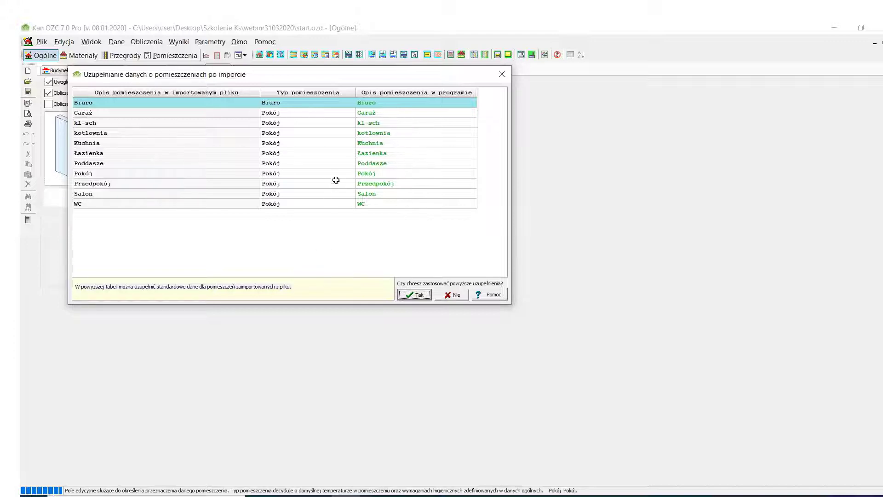
left_click(337, 154)
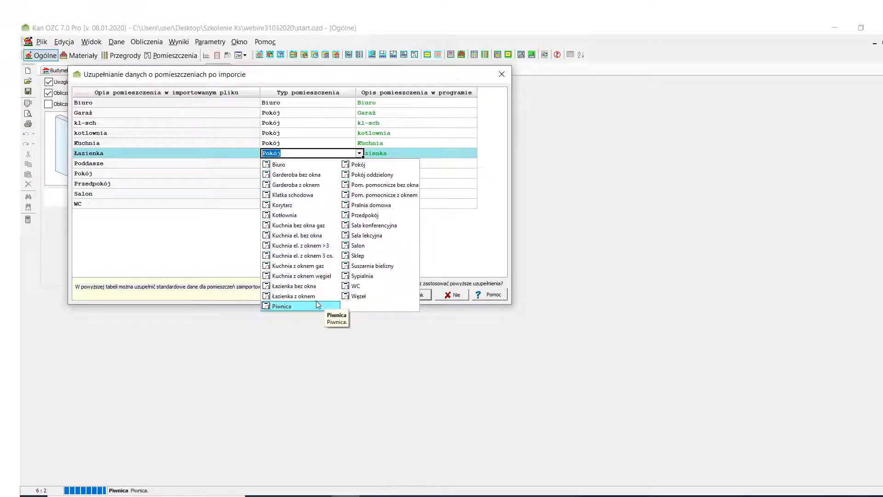
left_click(299, 286)
left_click(288, 203)
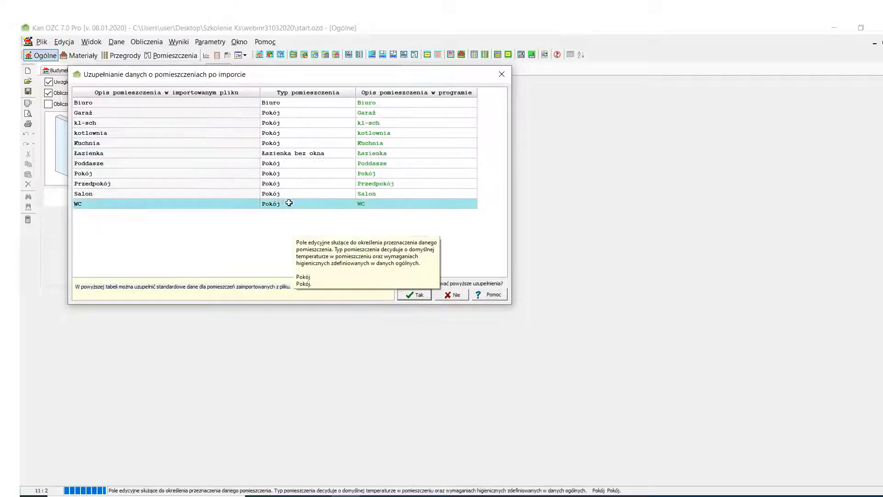
left_click(359, 204)
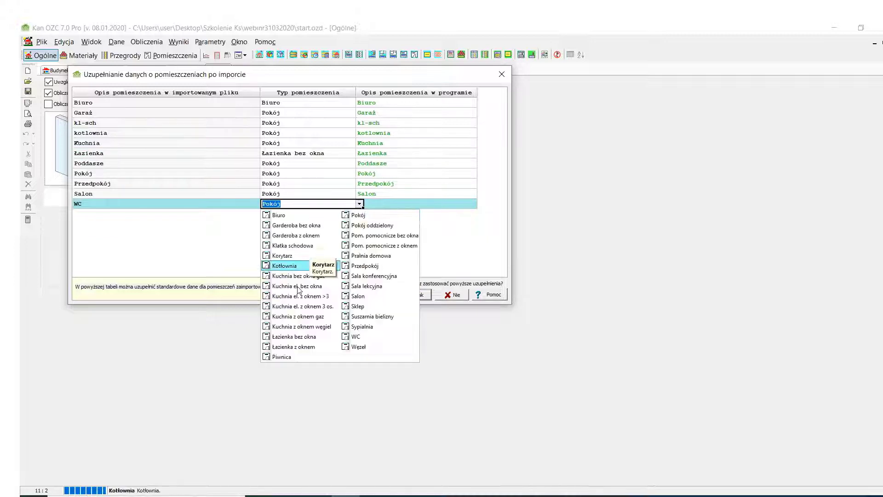
left_click(363, 338)
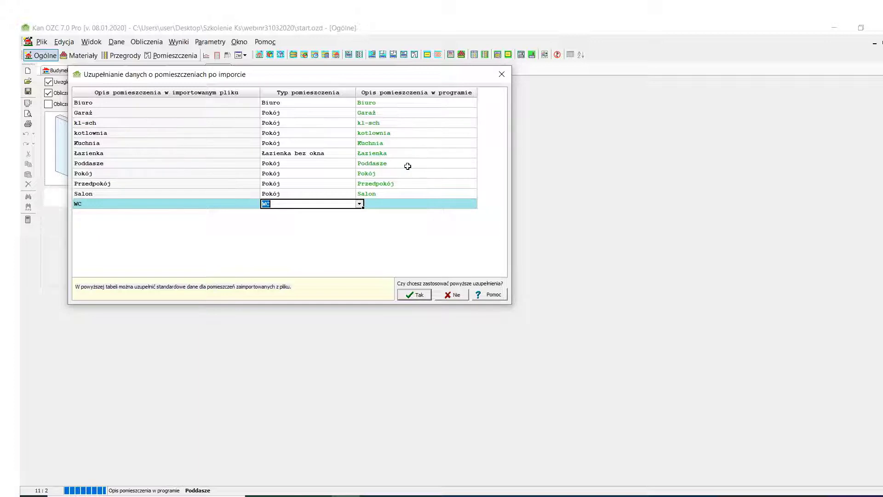
left_click(417, 296)
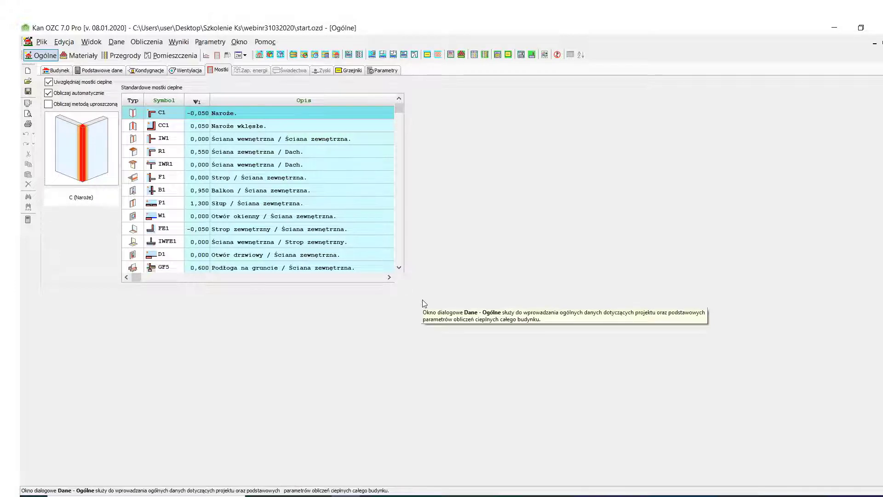
Step: Open room 01 kotłownia's data, preview the whole building and that room in 3D, and orbit it
left_click(177, 55)
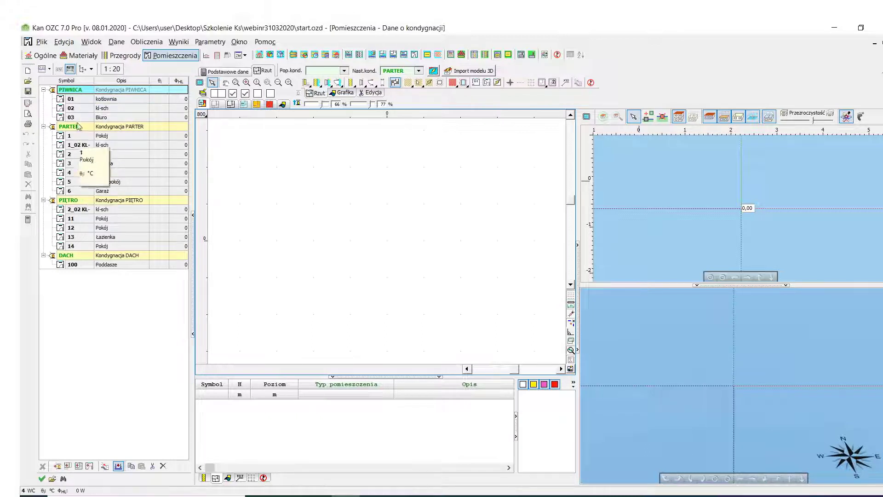
double_click(77, 102)
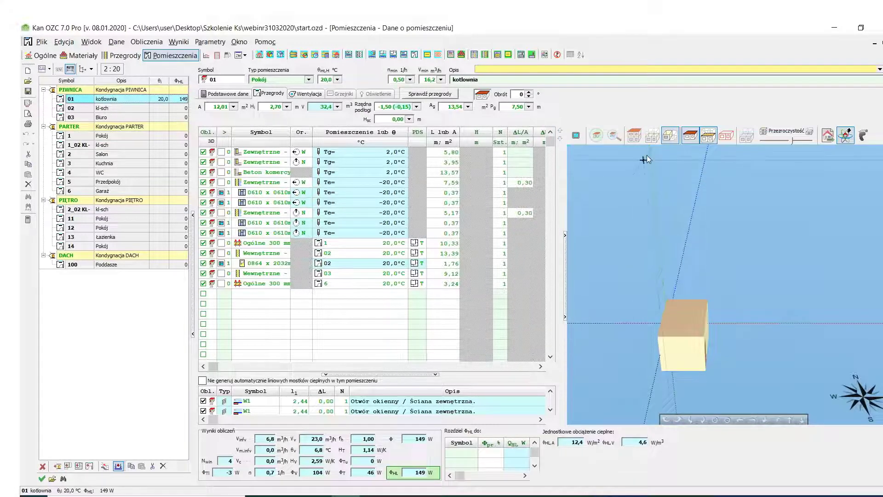
left_click(635, 136)
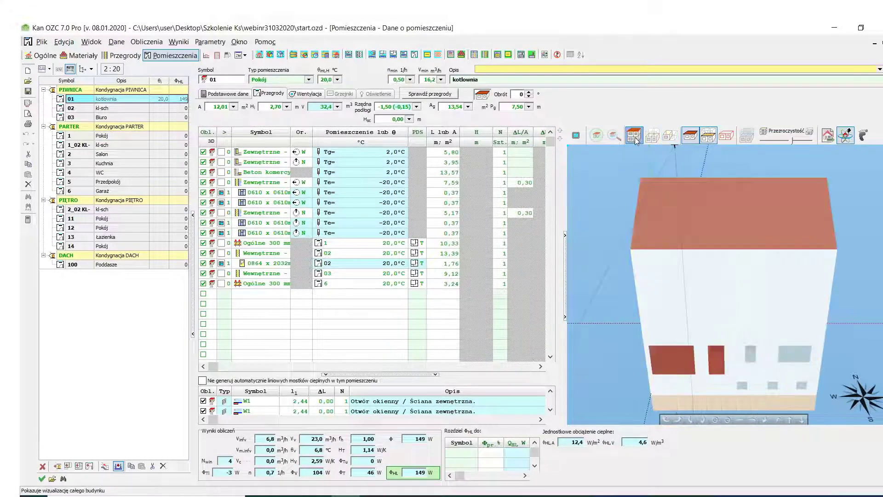
left_click(670, 135)
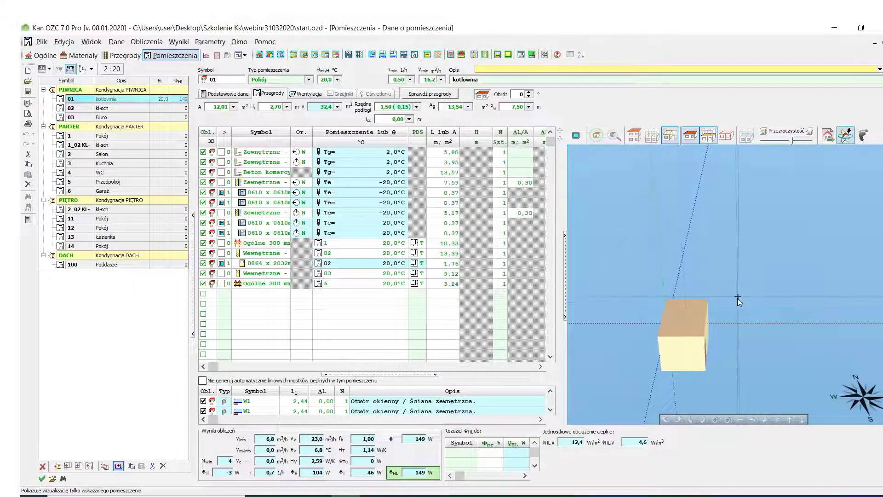
mouse_move(737, 298)
left_mouse_down()
mouse_move(735, 324)
mouse_move(678, 344)
mouse_move(652, 254)
mouse_move(768, 300)
mouse_move(660, 332)
mouse_move(583, 331)
mouse_move(663, 346)
mouse_move(724, 239)
mouse_move(712, 194)
mouse_move(719, 219)
mouse_move(711, 241)
left_mouse_up()
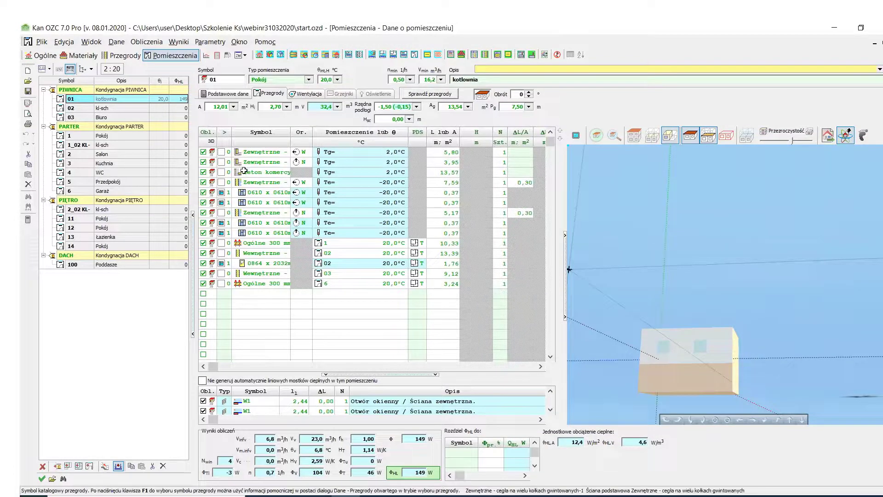
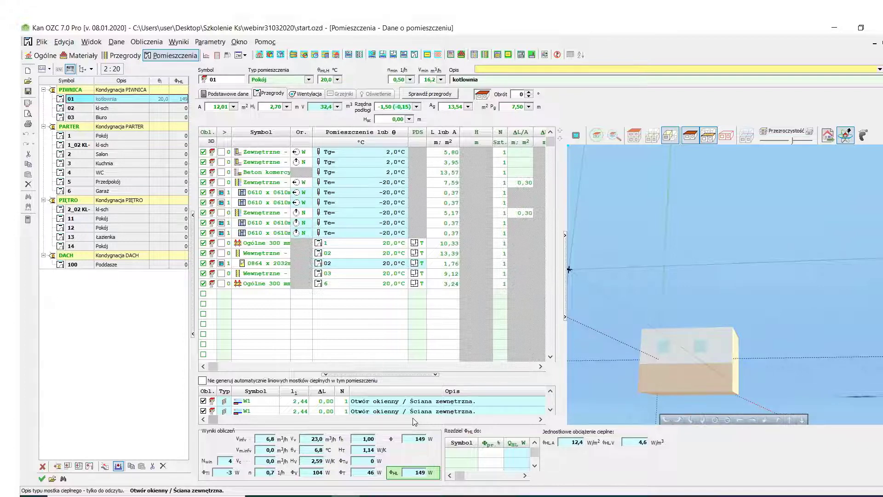
Step: Show only the GBXML-produced materials in the Materiały catalogue
left_click(79, 56)
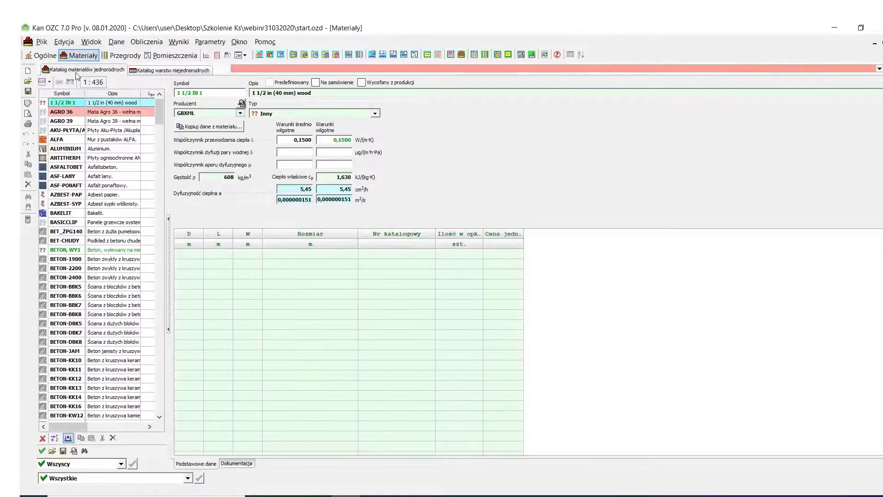
left_click(121, 463)
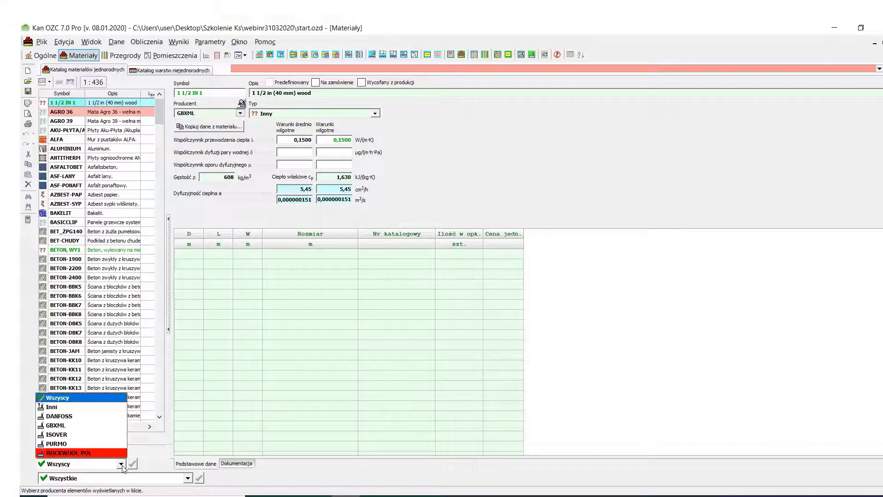
left_click(73, 424)
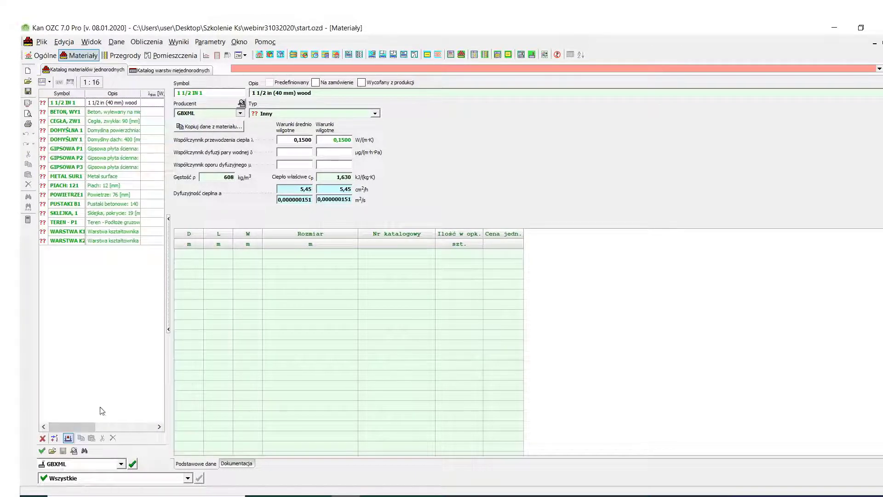
Step: Browse the BETON, WY1, DOMYŚLNA 1 and DOMYŚLNY 1 materials, ending on 1 1/2 IN 1
left_click(67, 112)
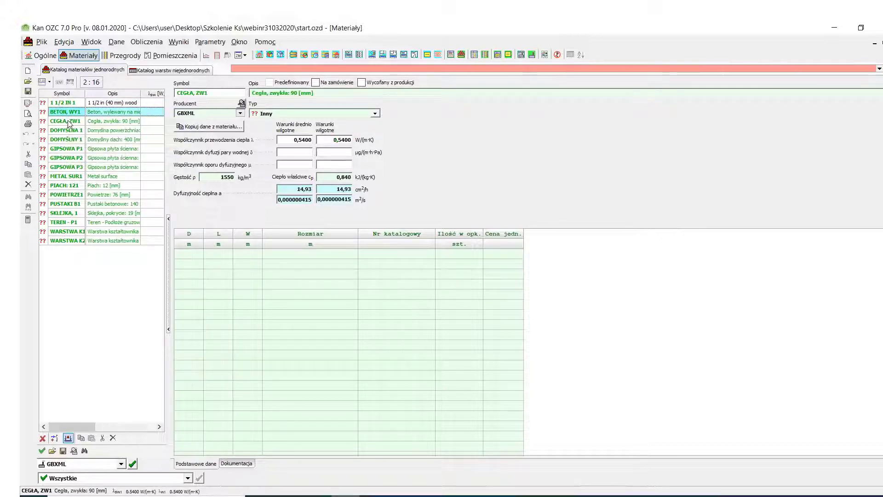
left_click(68, 123)
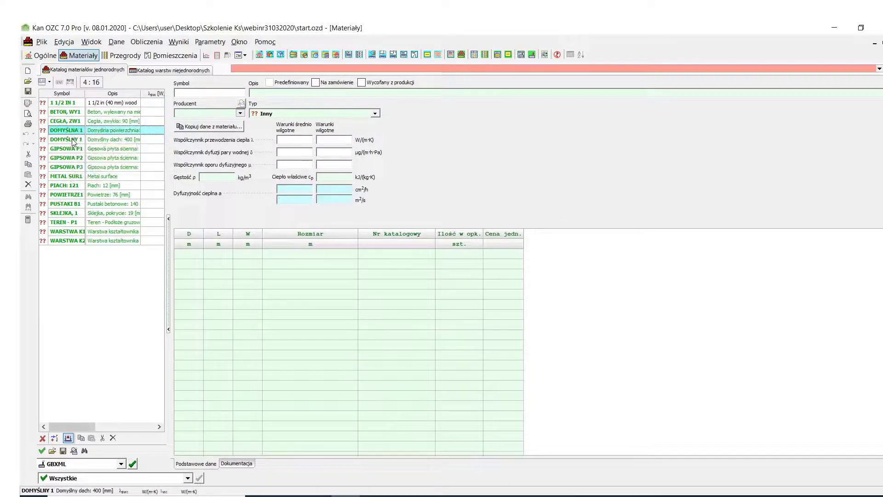
left_click(72, 140)
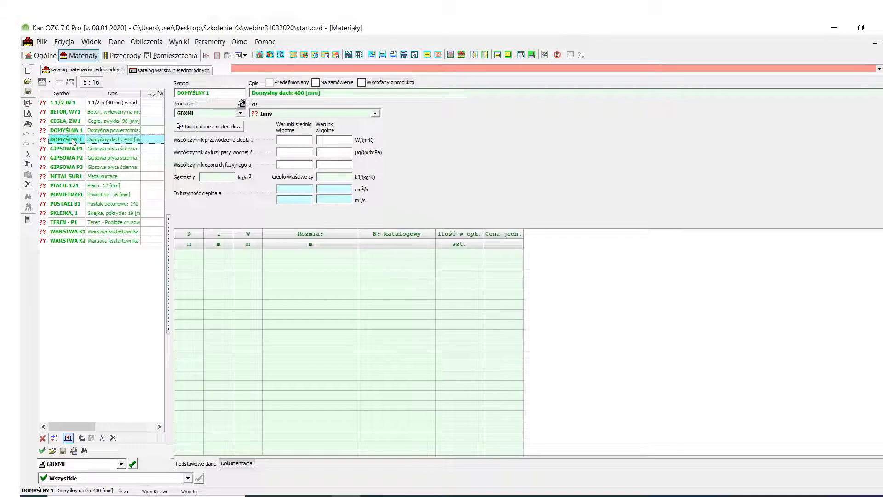
left_click(73, 102)
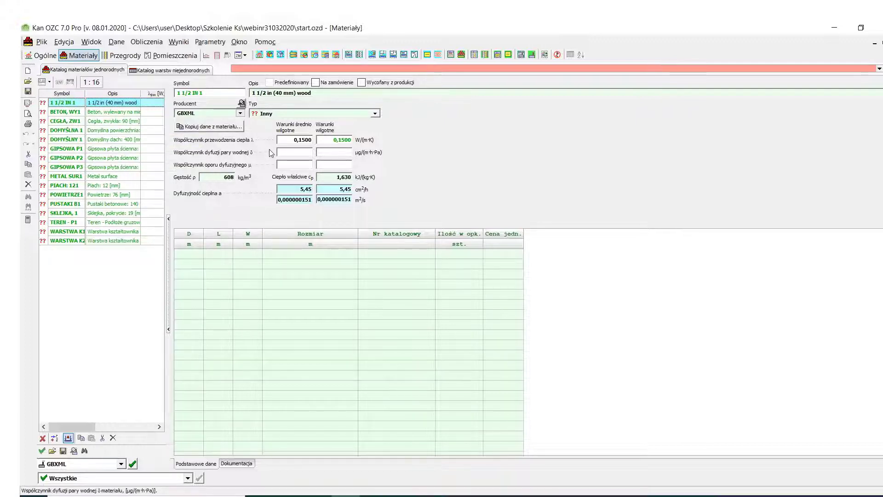
Step: Copy the beech (BUK) catalogue data into the 1 1/2 IN 1 wood material
left_click(213, 127)
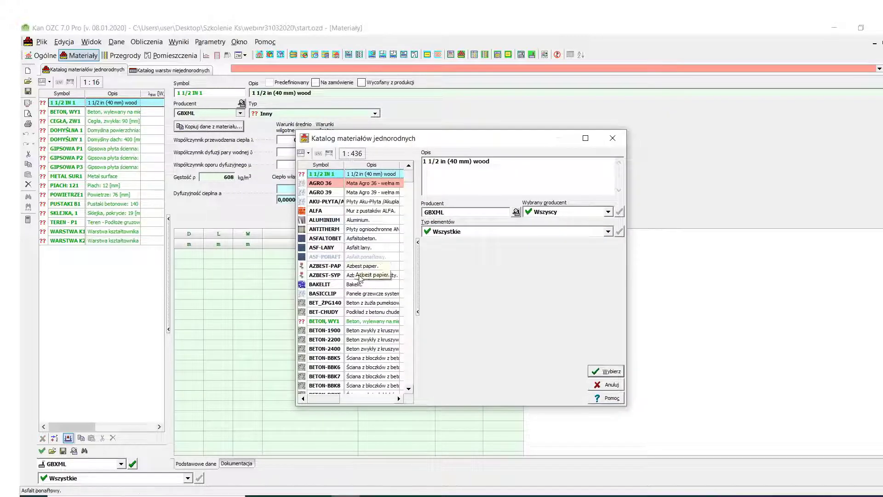
key("d")
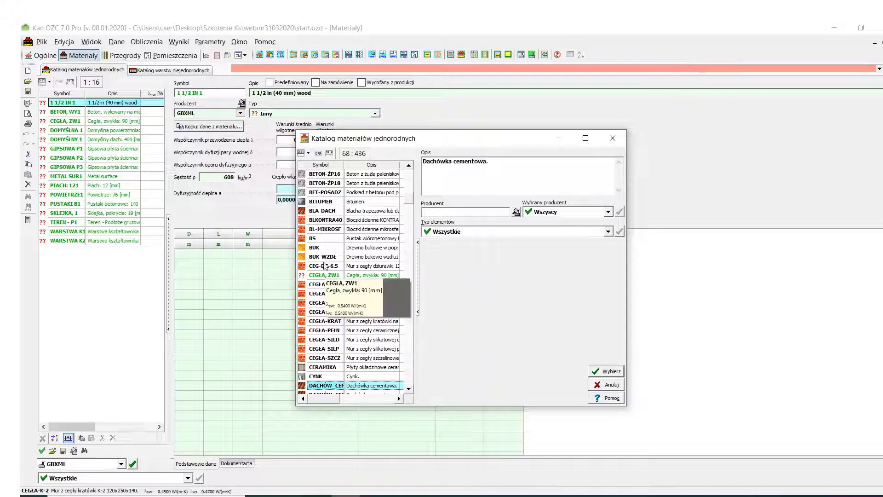
left_click(350, 247)
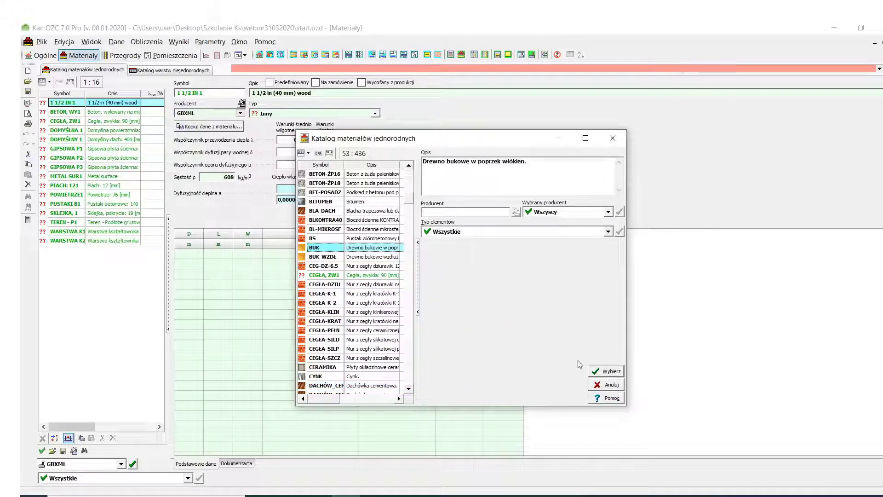
left_click(606, 371)
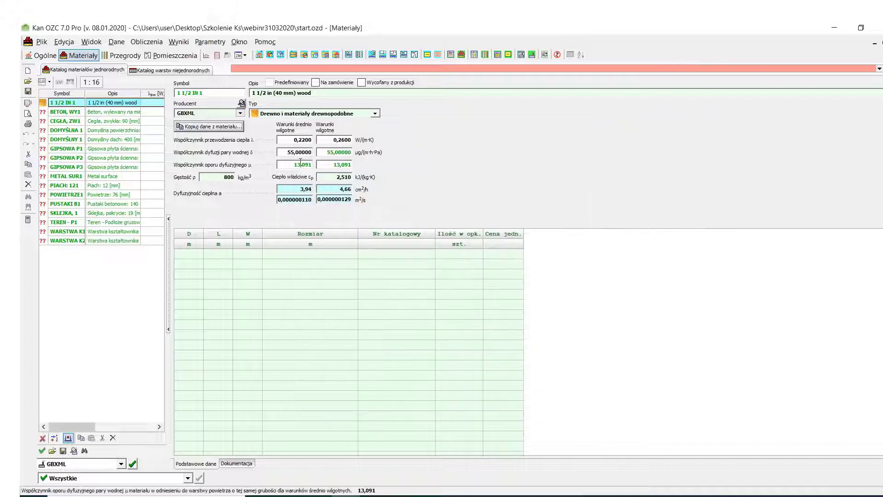
Step: Check the copied diffusion resistance μ, then view the POWIETRZE1 air material
left_click(301, 164)
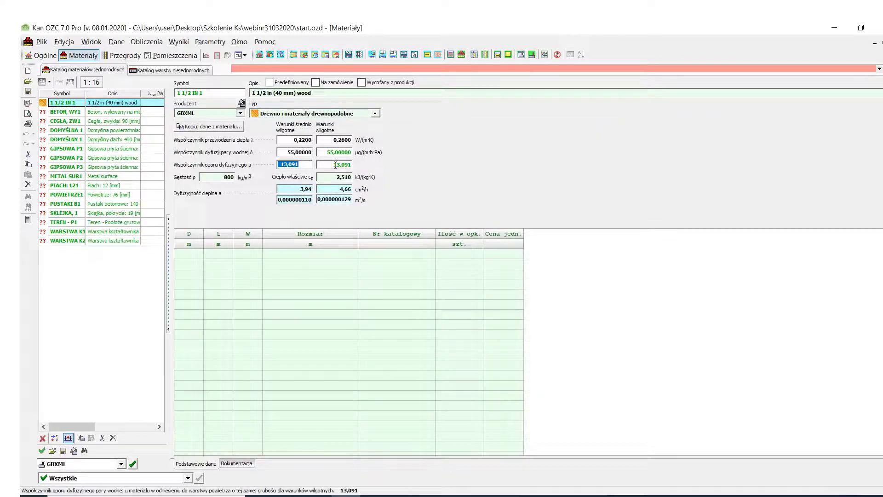
key("Tab")
left_click(92, 115)
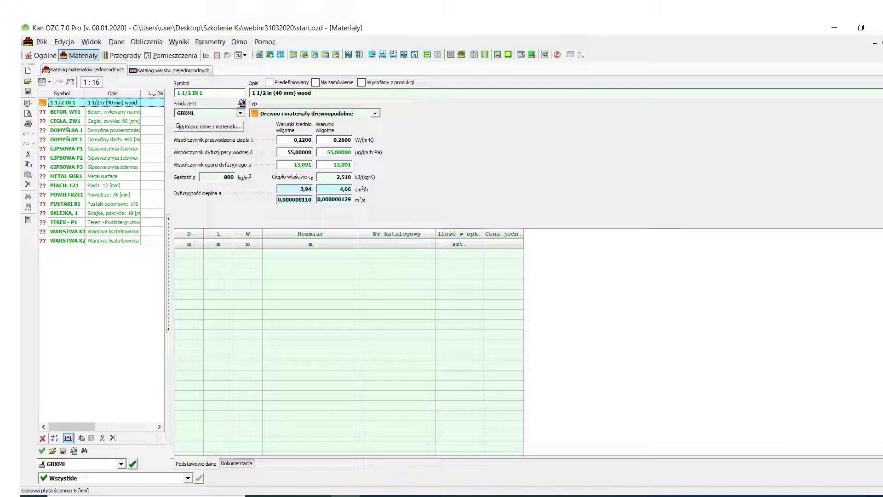
left_click(75, 199)
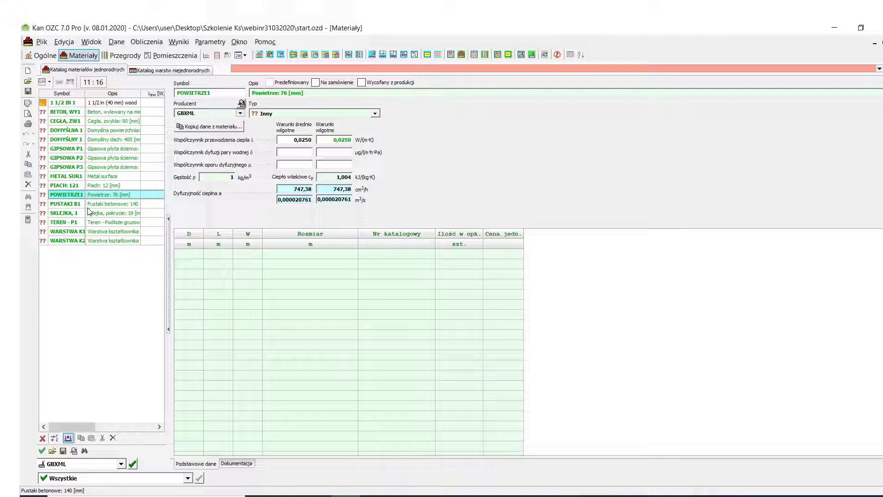
Step: Step through the basement floor's layers (TEREN, PIACH, BETON, WY1) in the multilayer partitions
left_click(124, 57)
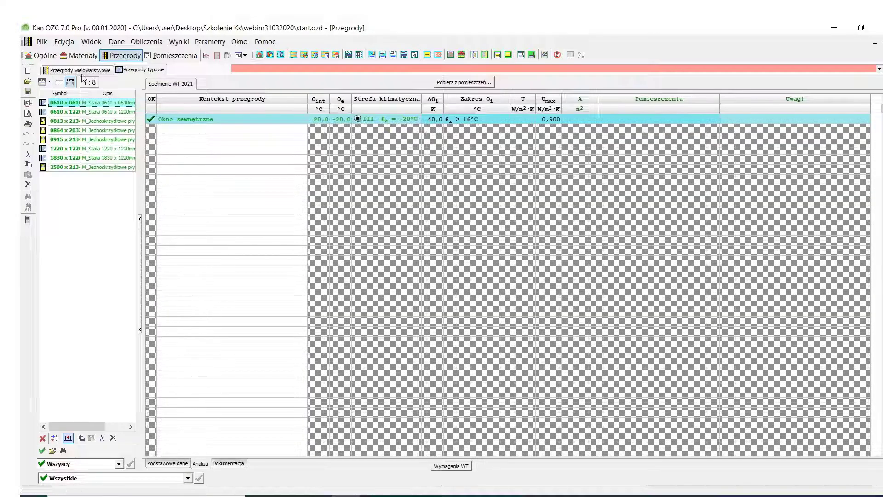
left_click(82, 73)
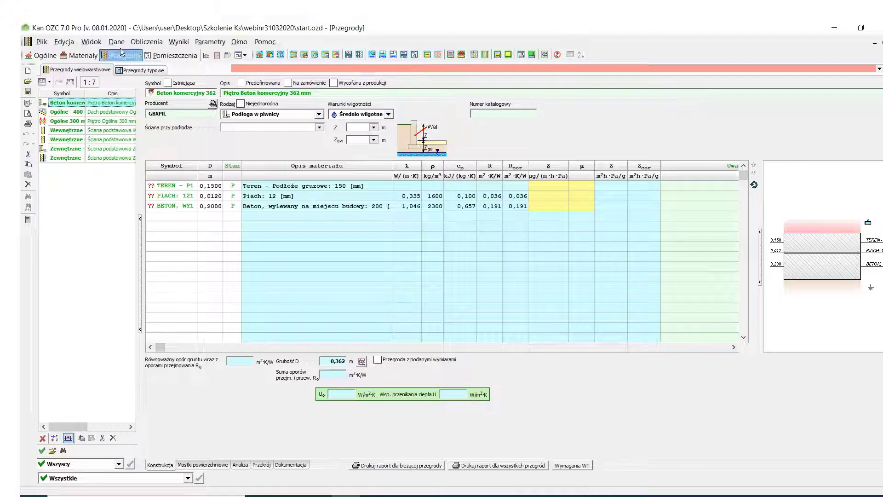
left_click(169, 186)
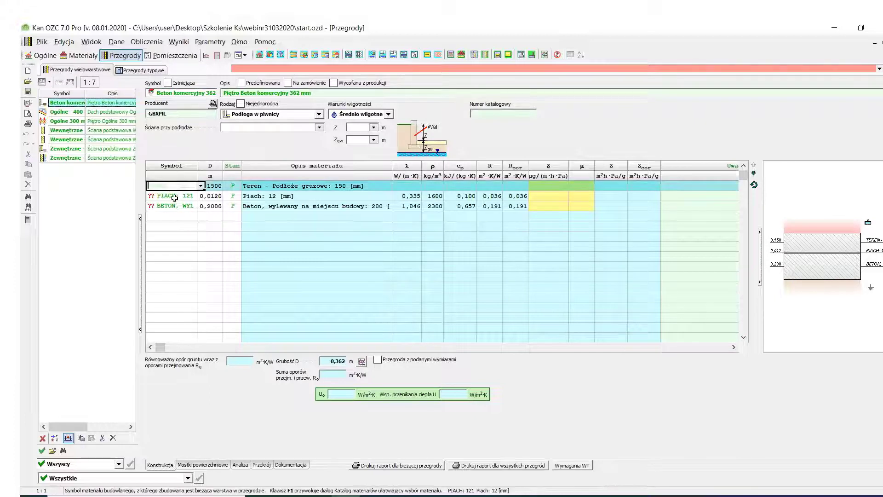
left_click(175, 197)
left_click(177, 209)
key("Down")
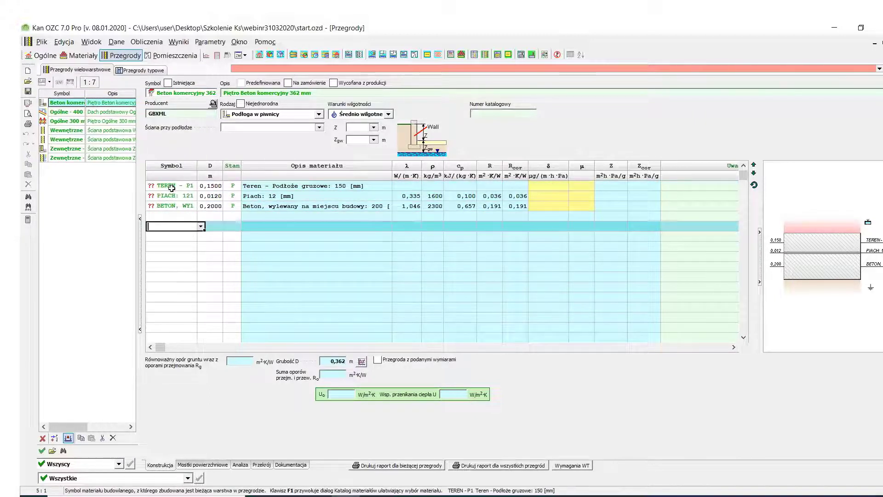
left_click(170, 186)
key("Down")
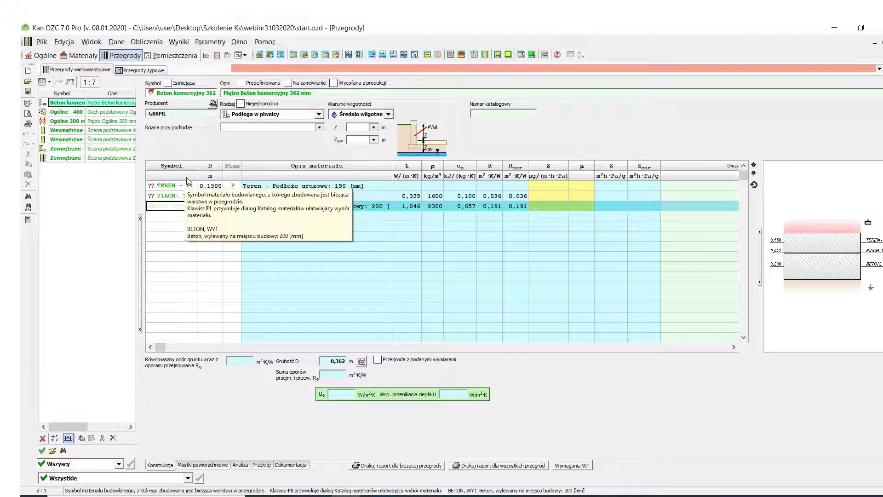
Step: Set the Zewnętrzne wall as adjoining the floor, with Z 1,00 m and Zgw 2,00 m
left_click(321, 127)
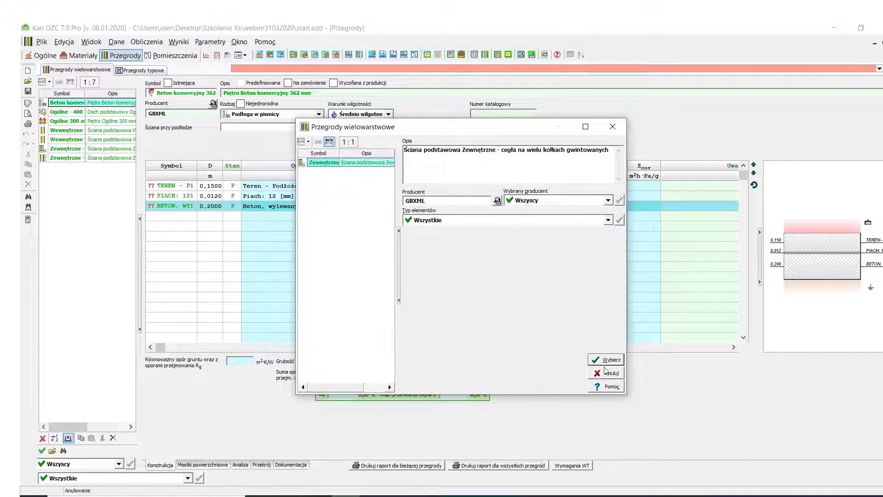
left_click(607, 359)
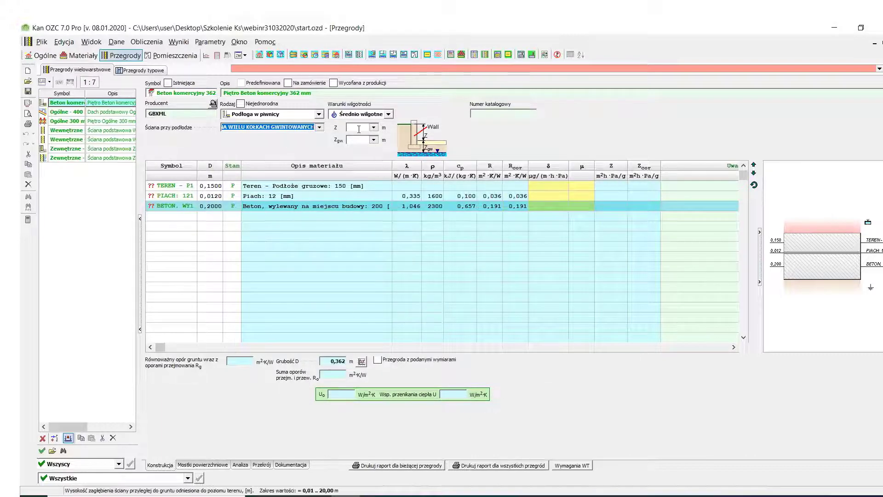
type("1")
key("Tab")
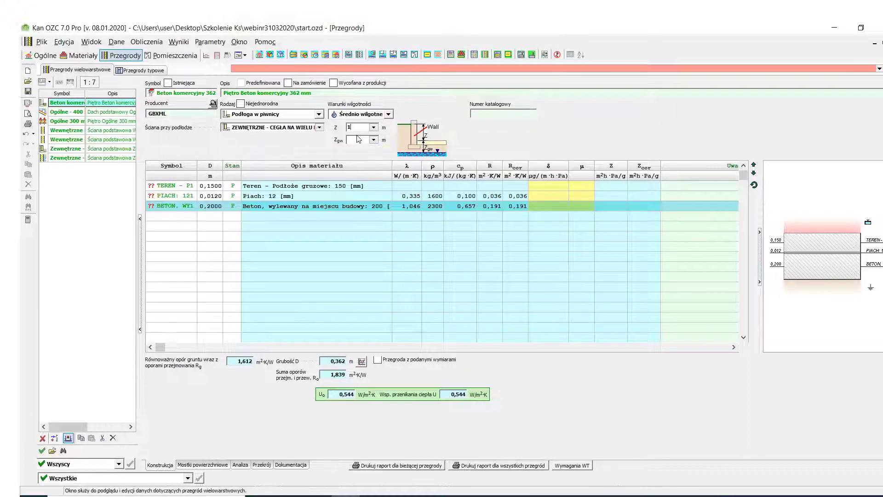
left_click(378, 228)
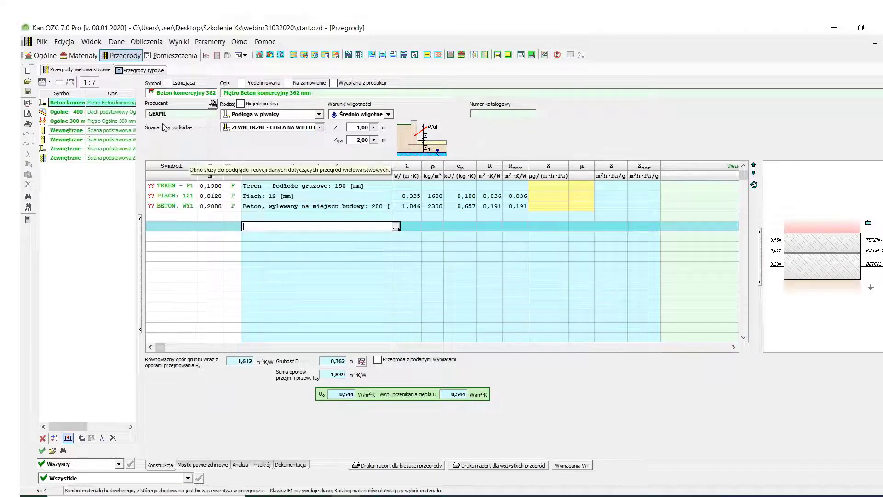
Step: Give window 0610 x 0610mm U = 0,800 W/m²K, then filter typical partitions to GBXML
left_click(148, 76)
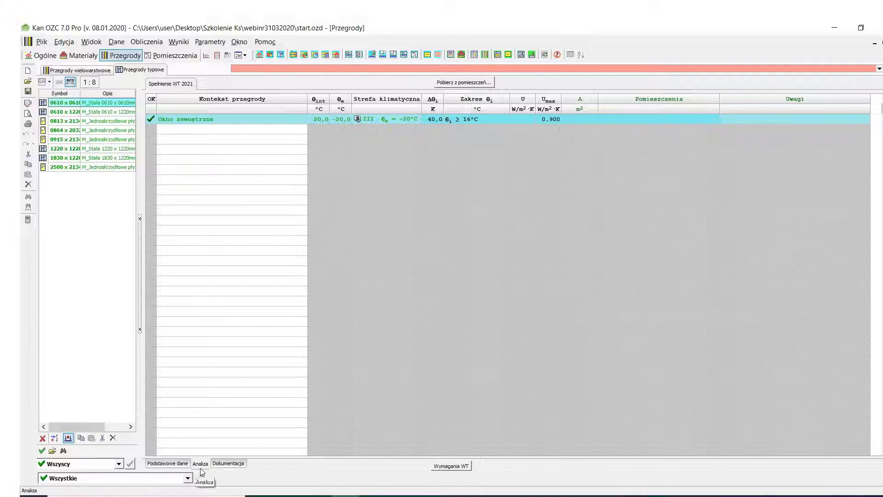
left_click(183, 464)
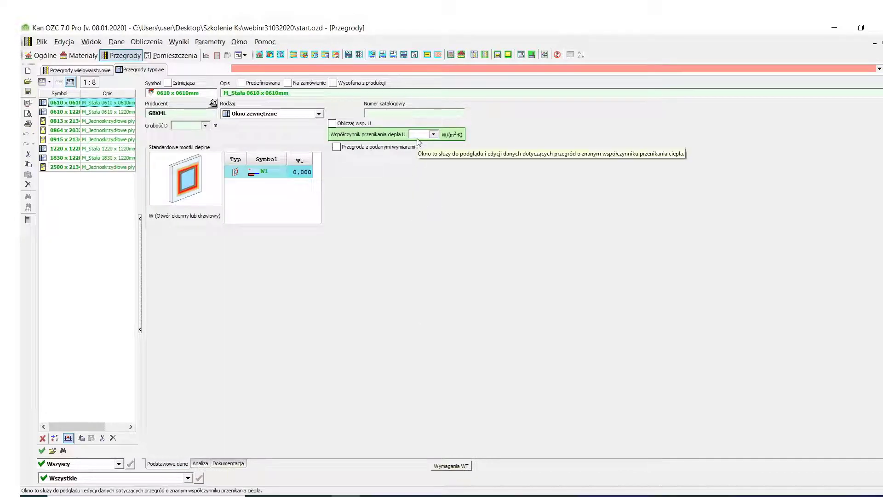
type("0.8")
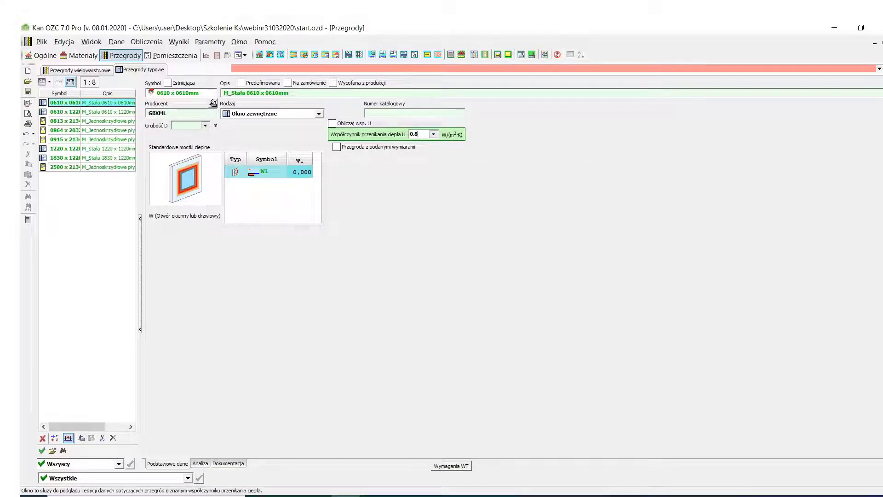
key("Return")
left_click(118, 464)
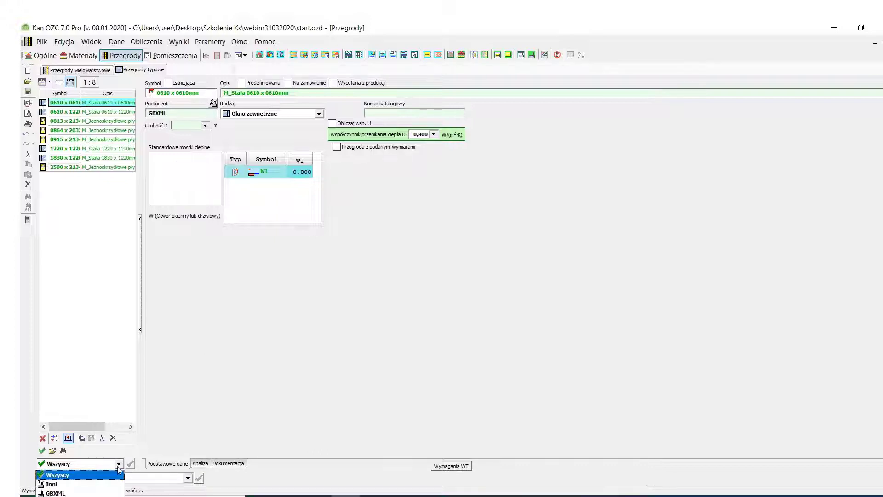
left_click(91, 493)
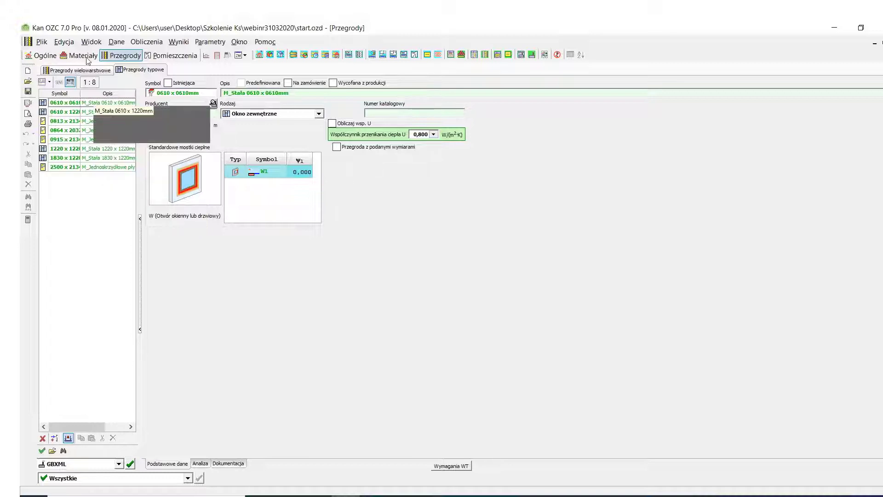
Step: Open start2.ozd without saving start.ozd, then view its rooms and materials catalogue
left_click(42, 42)
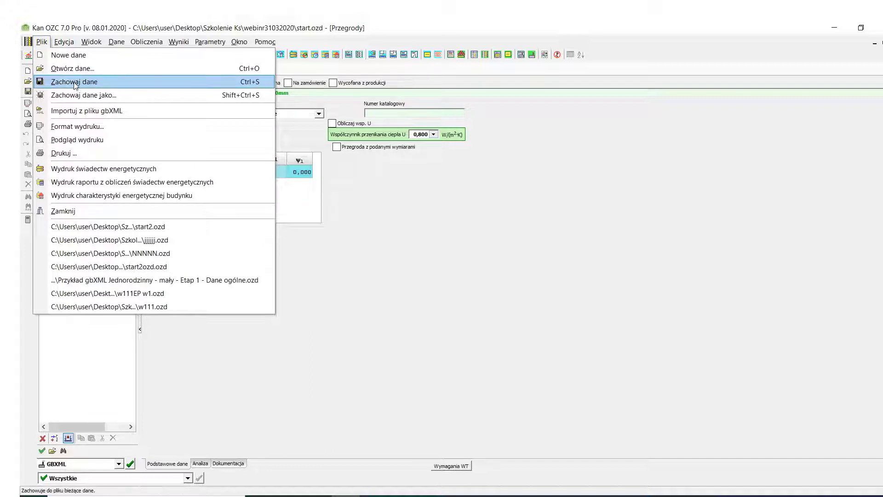
left_click(71, 68)
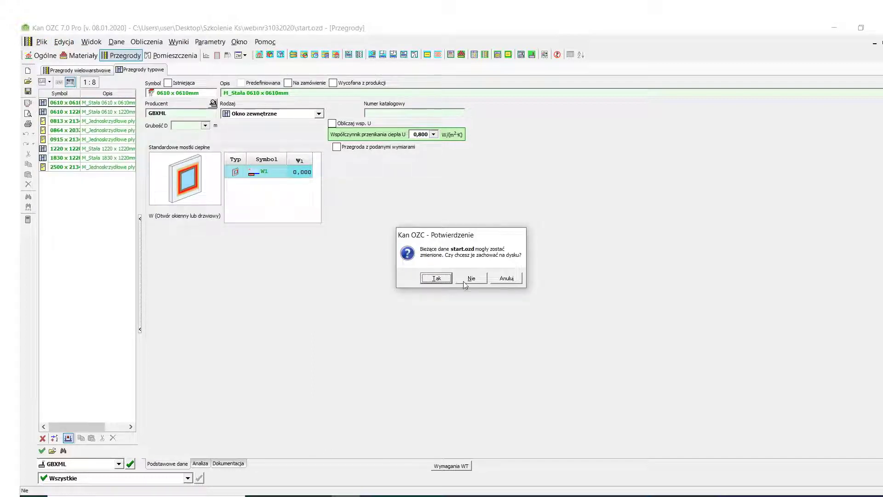
left_click(472, 279)
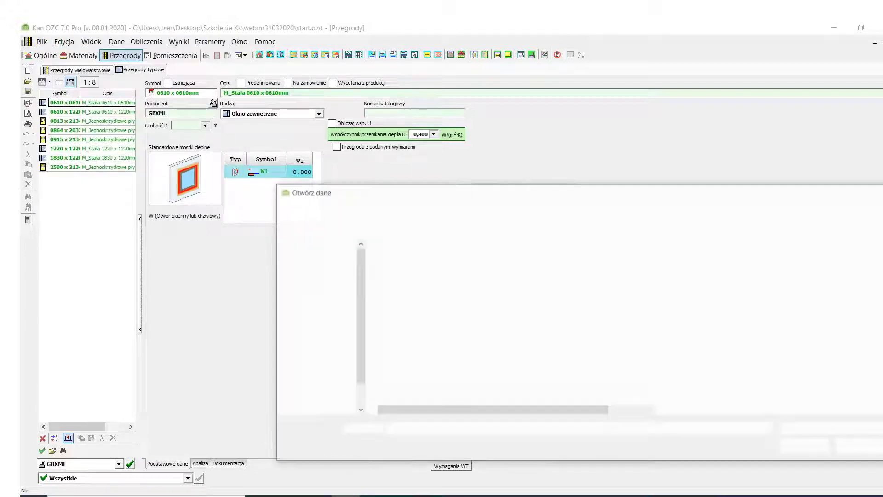
left_click(401, 313)
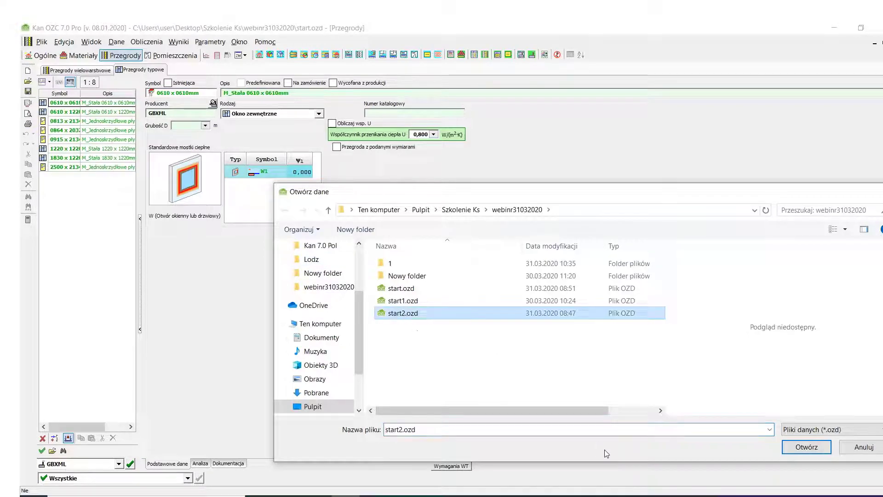
left_click(813, 447)
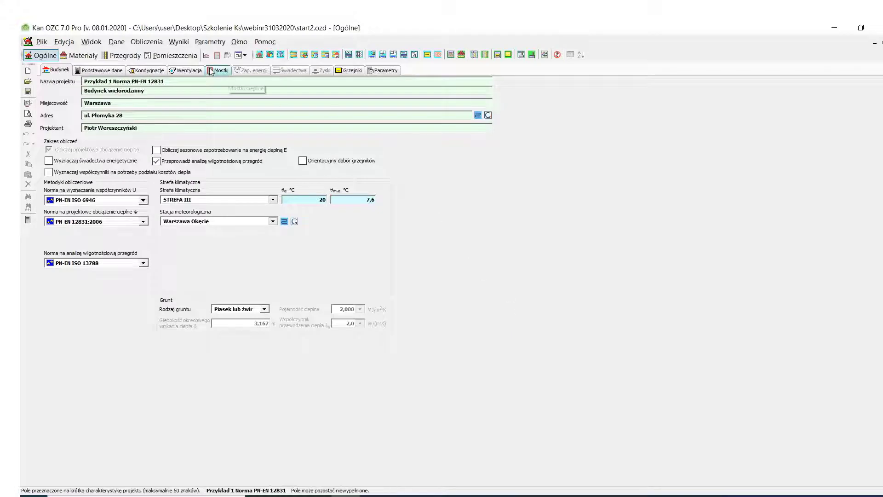
left_click(179, 55)
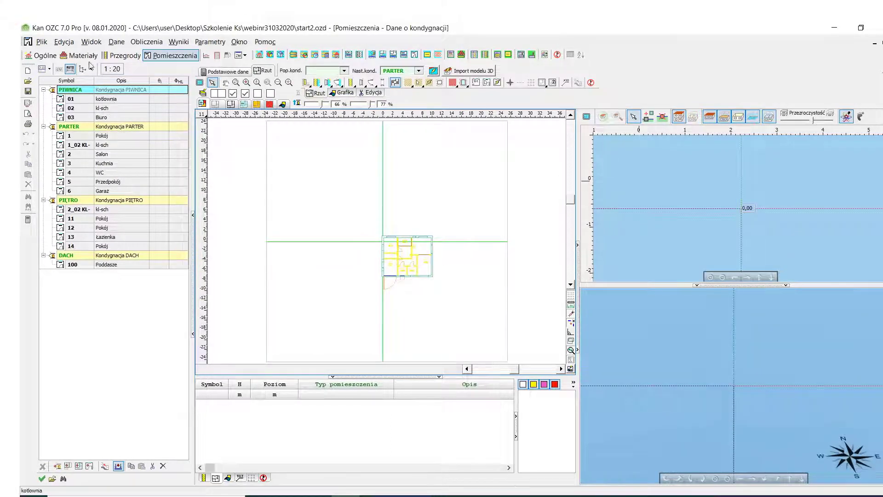
left_click(84, 57)
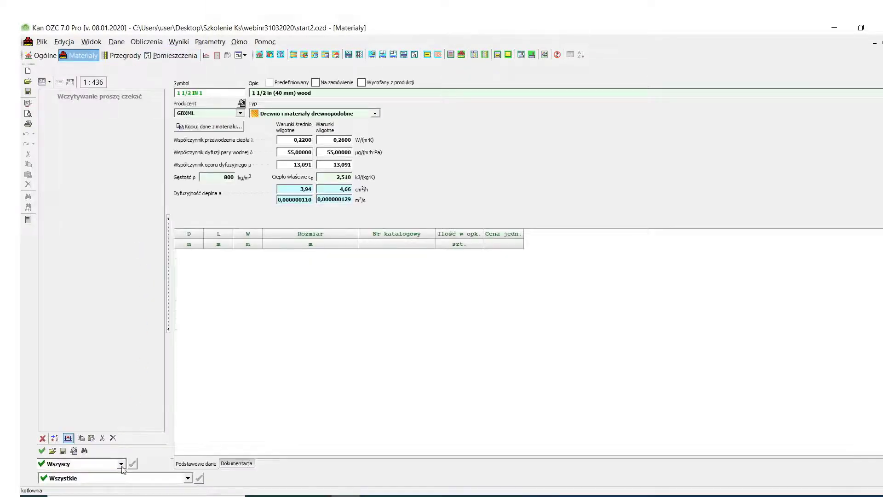
Step: Filter materials to GBXML and delete the METAL SUR1 material
left_click(122, 464)
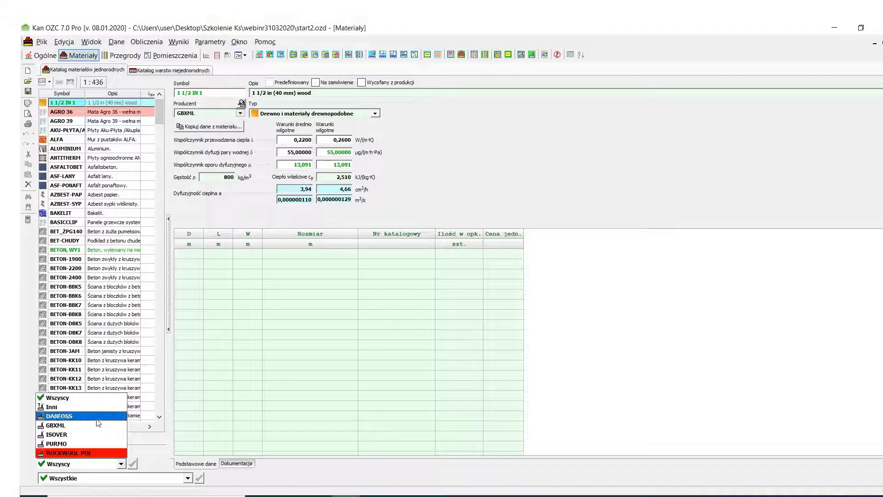
left_click(98, 425)
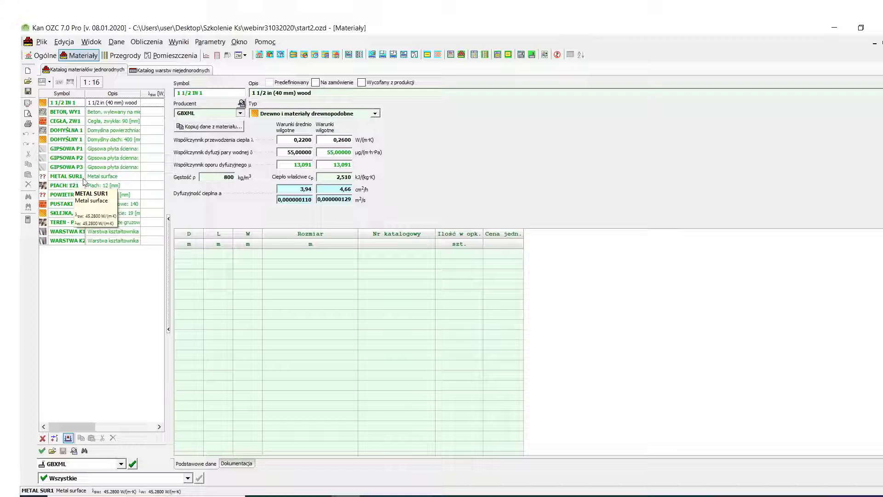
left_click(104, 178)
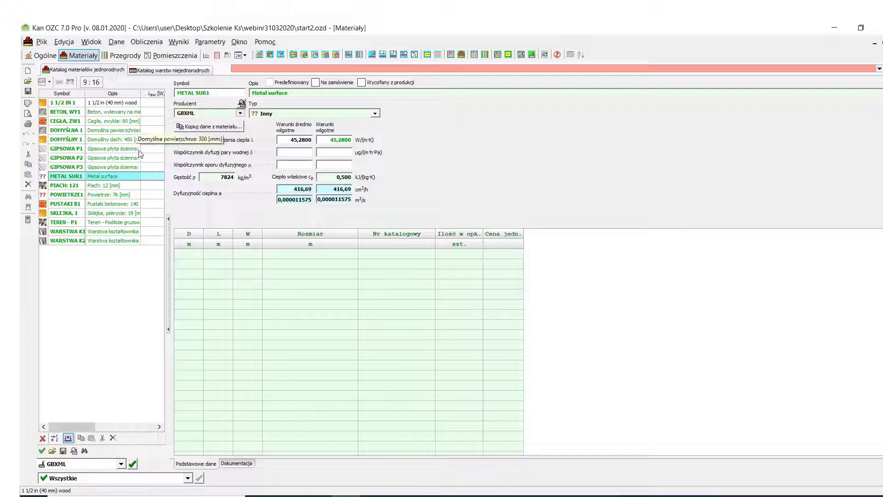
right_click(96, 180)
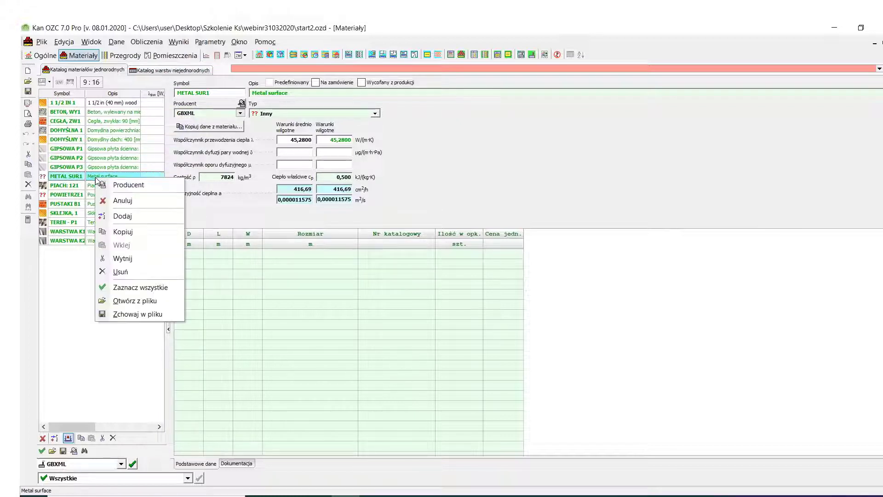
left_click(134, 275)
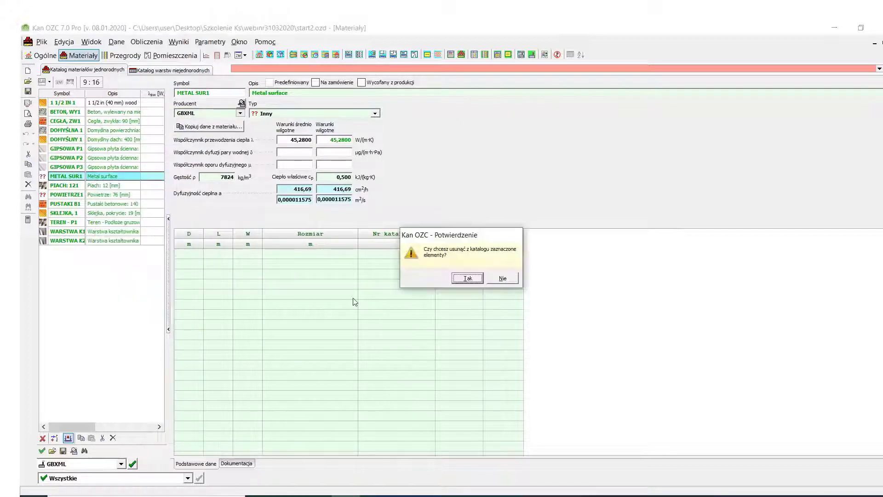
left_click(467, 279)
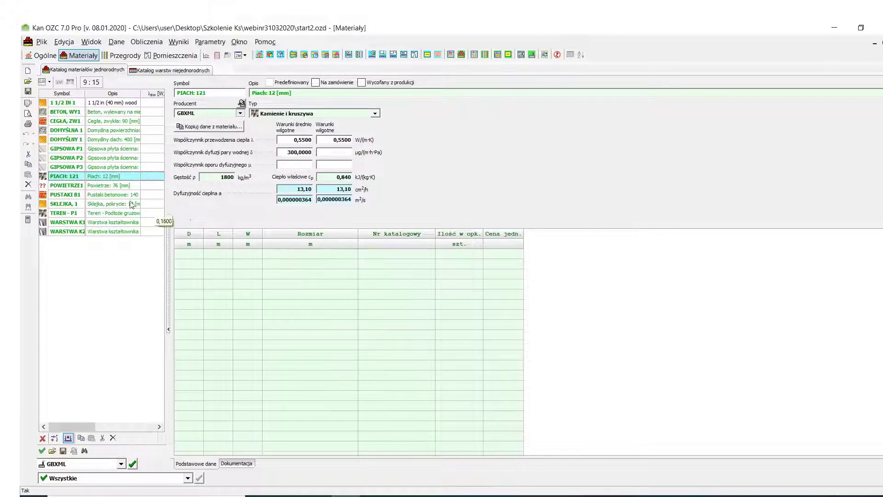
Step: Delete the POWIETRZE1 material and bring up the partitions catalogue
left_click(68, 186)
right_click(68, 185)
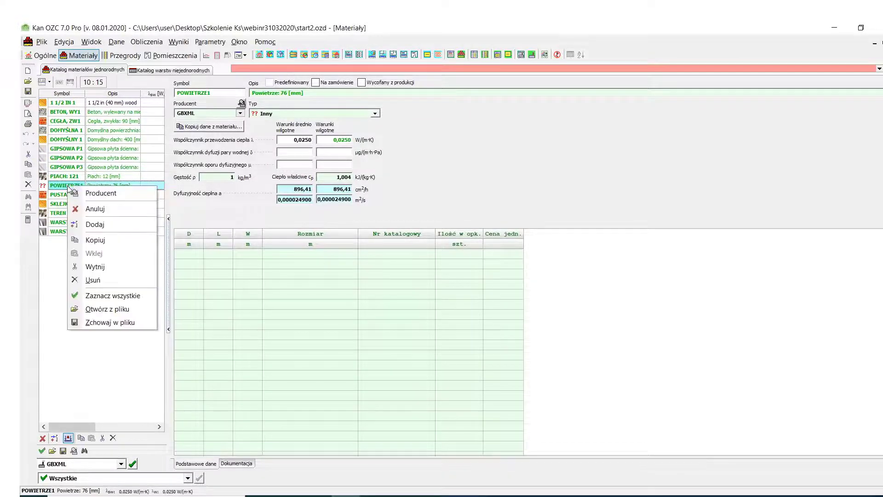
left_click(106, 280)
left_click(458, 279)
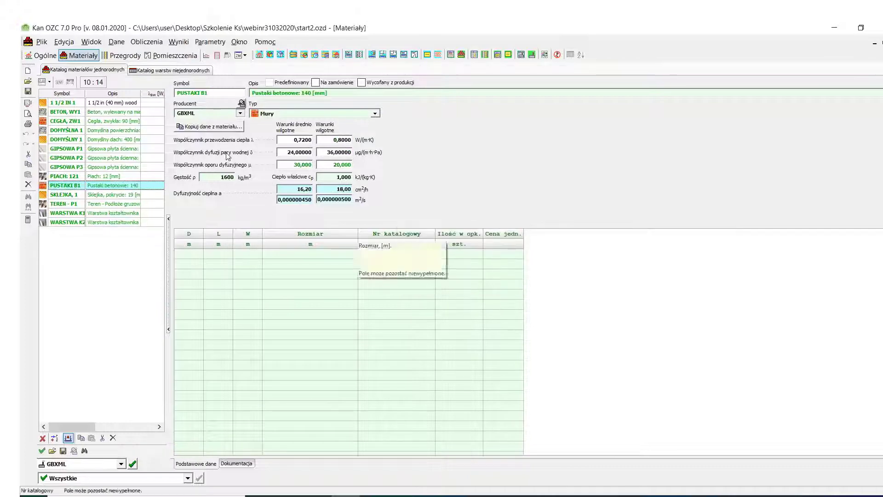
left_click(128, 56)
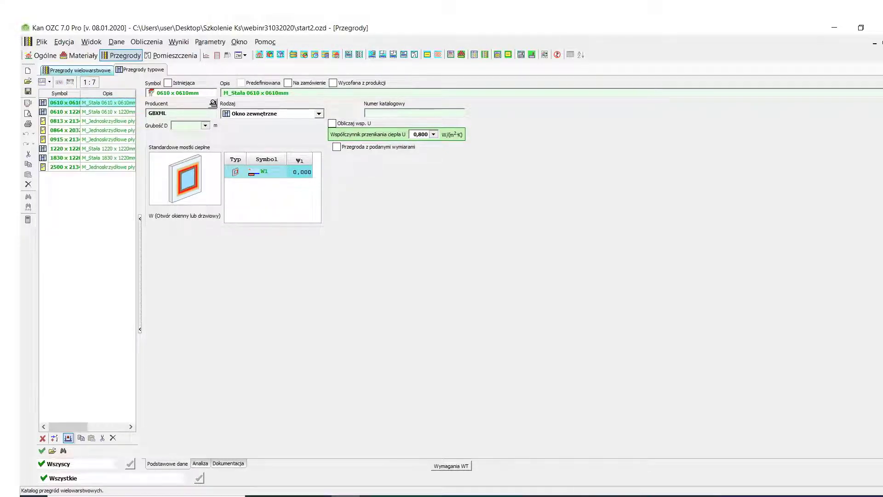
Step: Fetch room data into the basement floor's WT 2021 analysis and inspect the failing 20 °C row
left_click(60, 70)
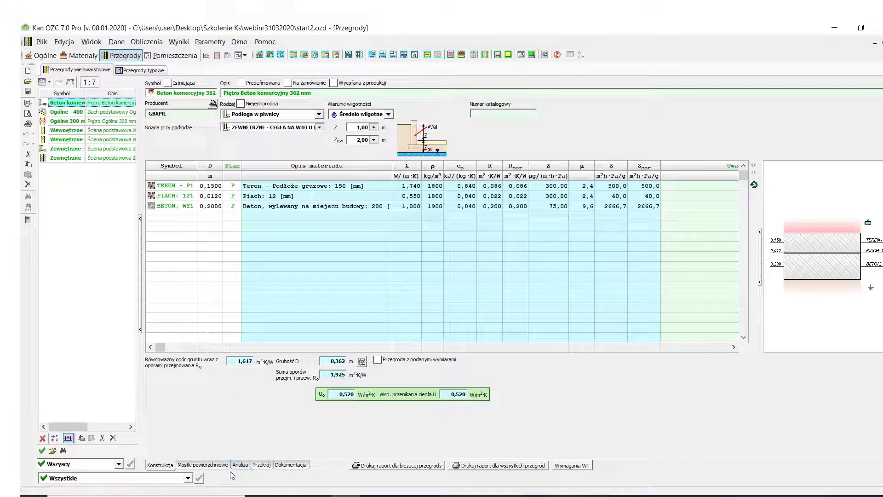
left_click(245, 467)
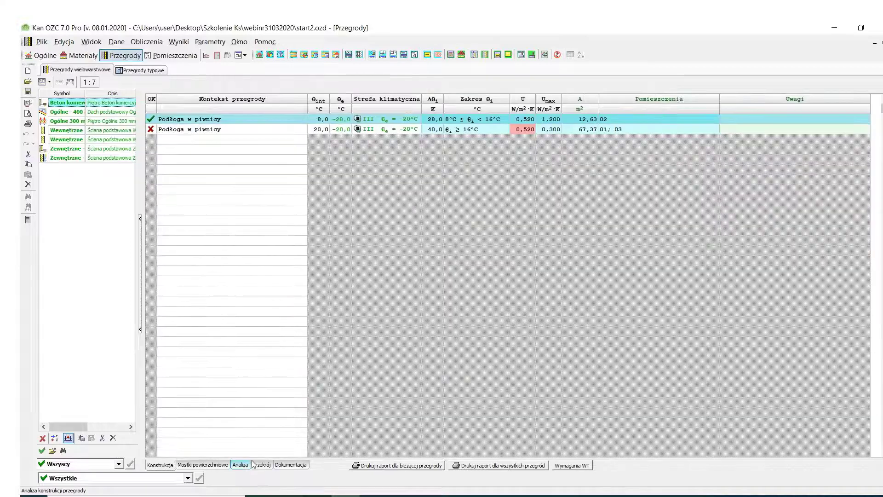
left_click(464, 81)
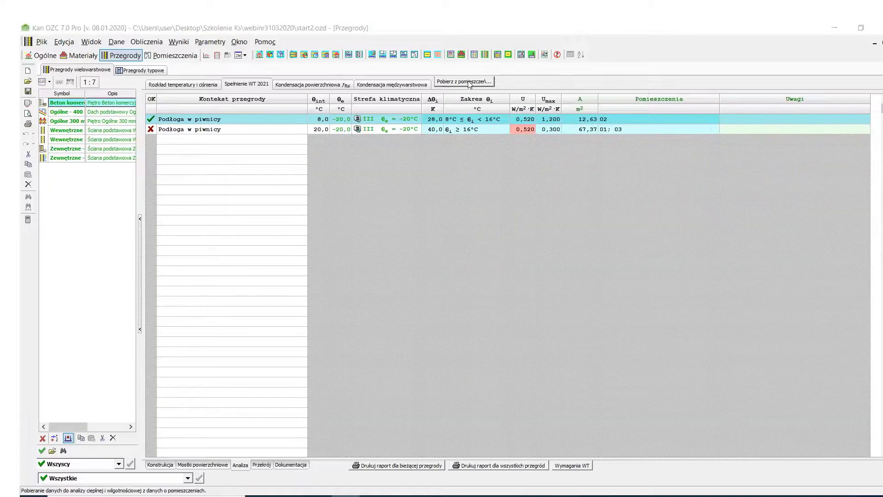
left_click(473, 287)
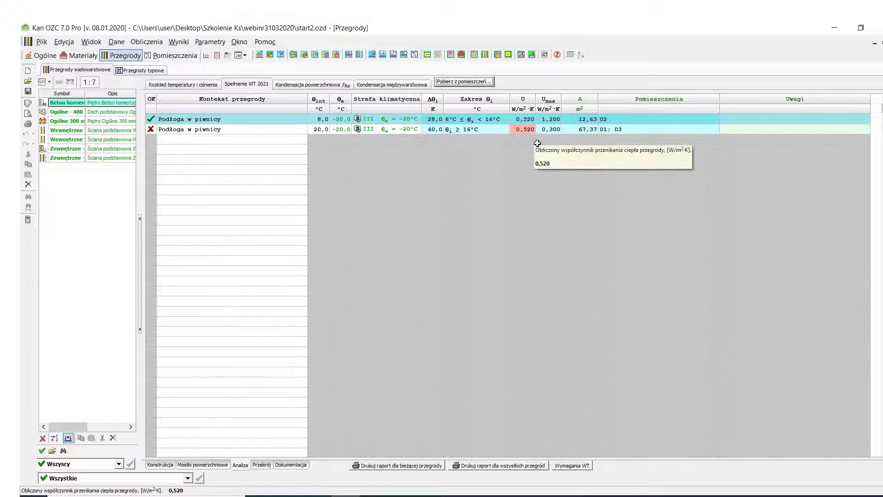
left_click(552, 129)
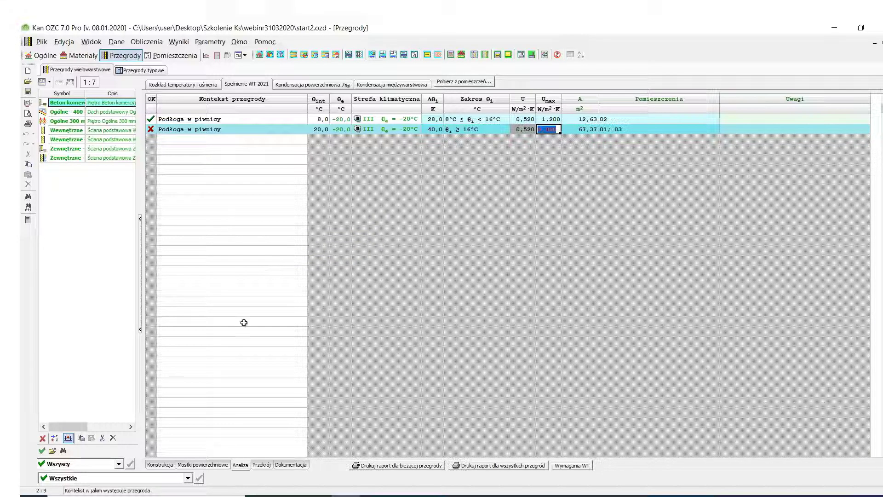
Step: Review the Ogólne - 400 roof and the Wewnętrzne and Zewnętrzne multilayer walls
left_click(160, 465)
mouse_move(66, 112)
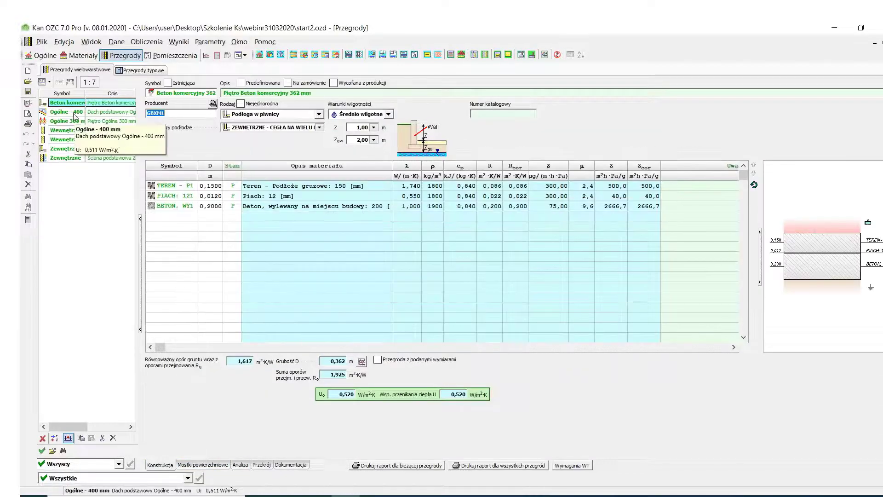
left_click(73, 115)
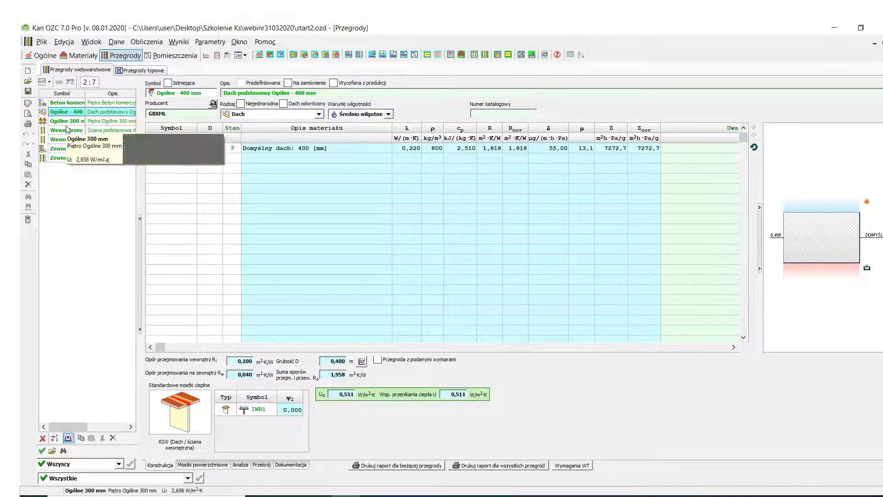
left_click(67, 130)
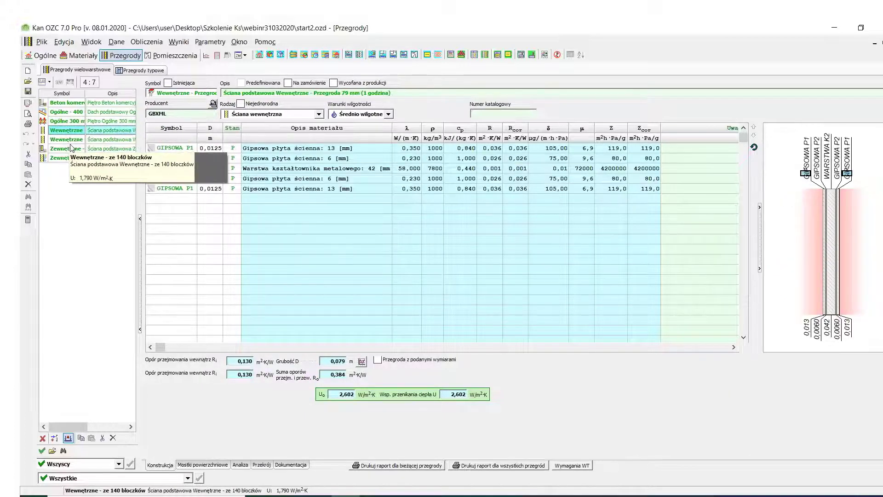
left_click(70, 140)
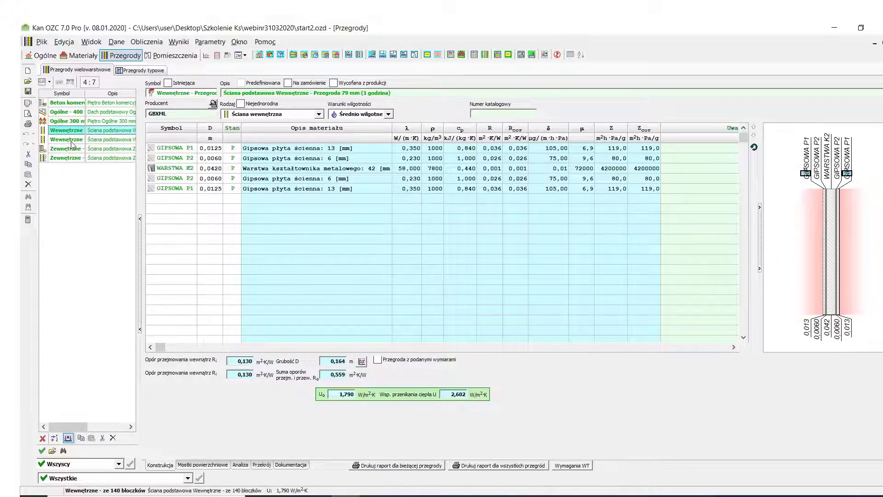
left_click(69, 150)
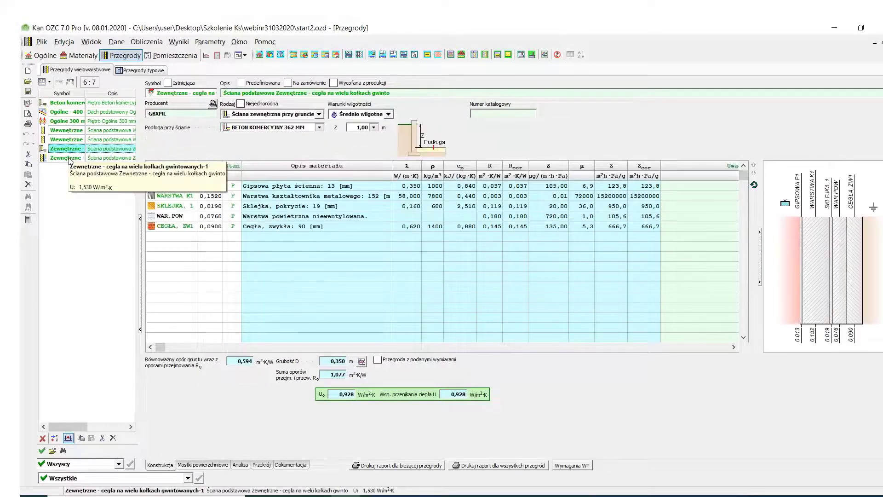
left_click(69, 159)
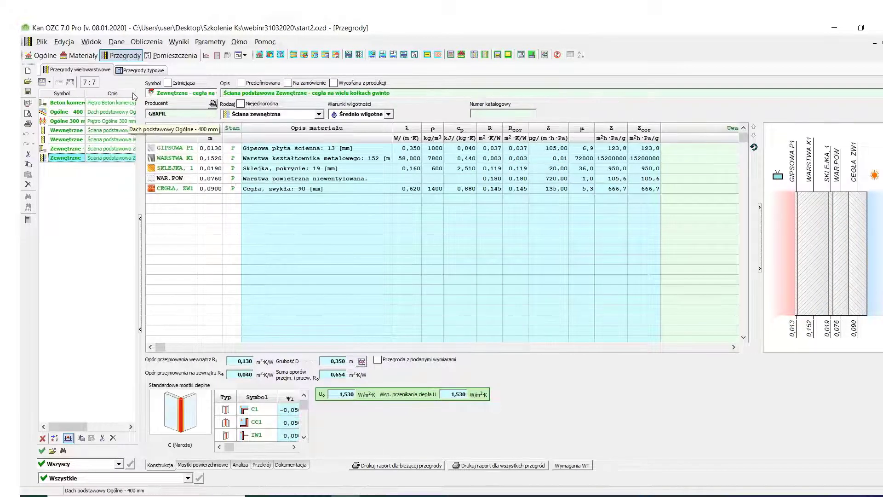
Step: Review the window and door partitions (0610 x 1220, 0813 x 2134, 0864 x 2032, 2500 x 2134), then return to rooms
left_click(140, 73)
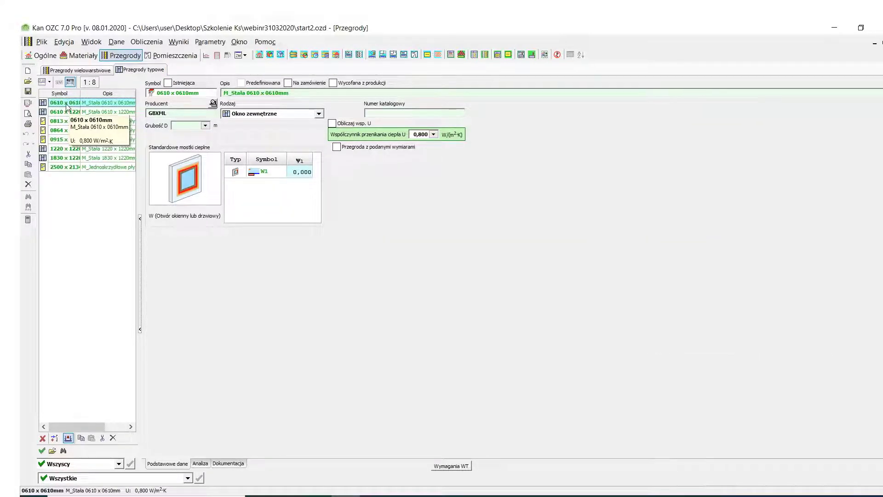
left_click(69, 111)
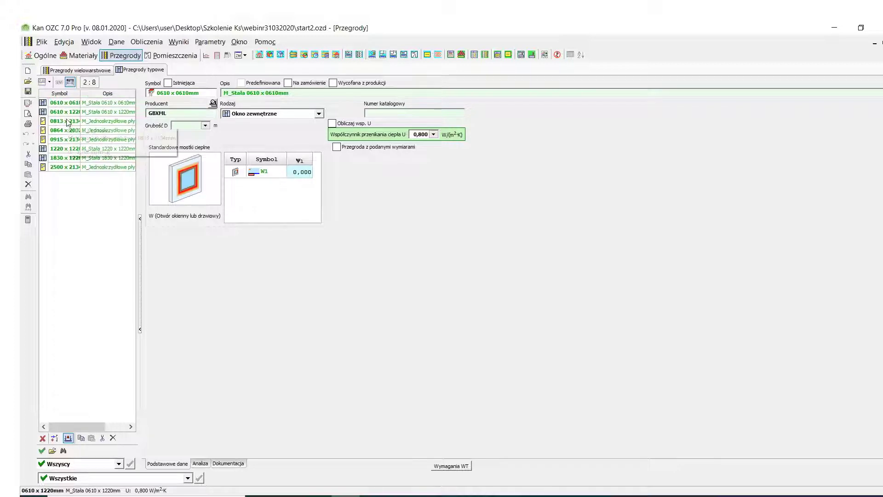
left_click(67, 122)
left_click(66, 131)
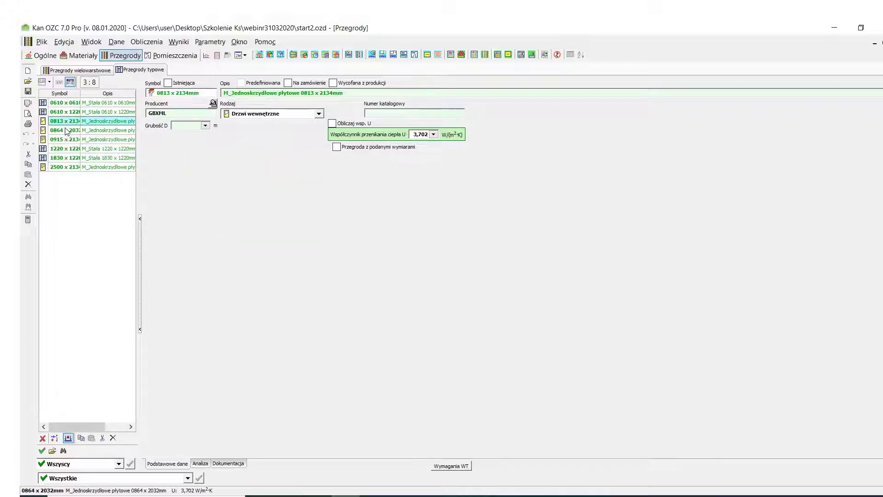
left_click(67, 148)
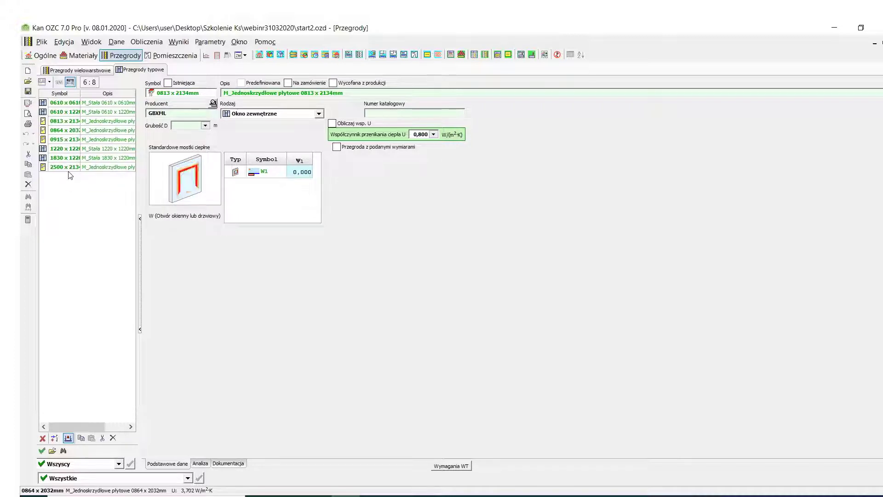
left_click(69, 170)
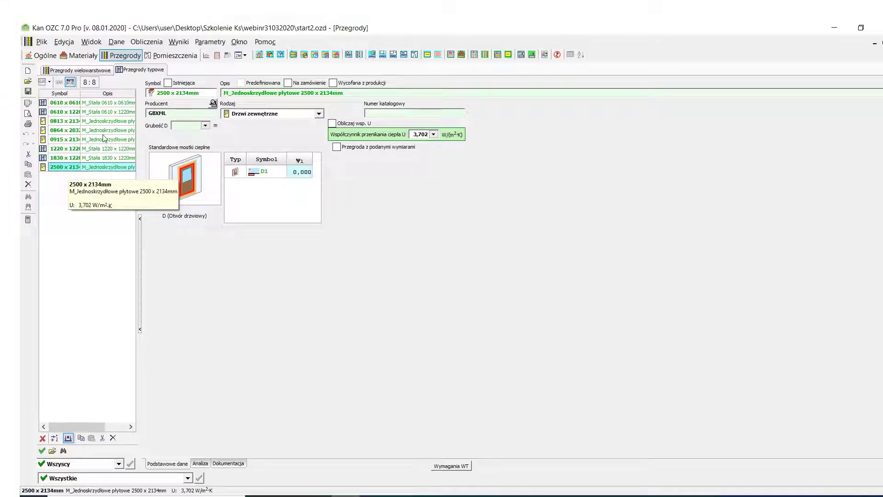
left_click(171, 54)
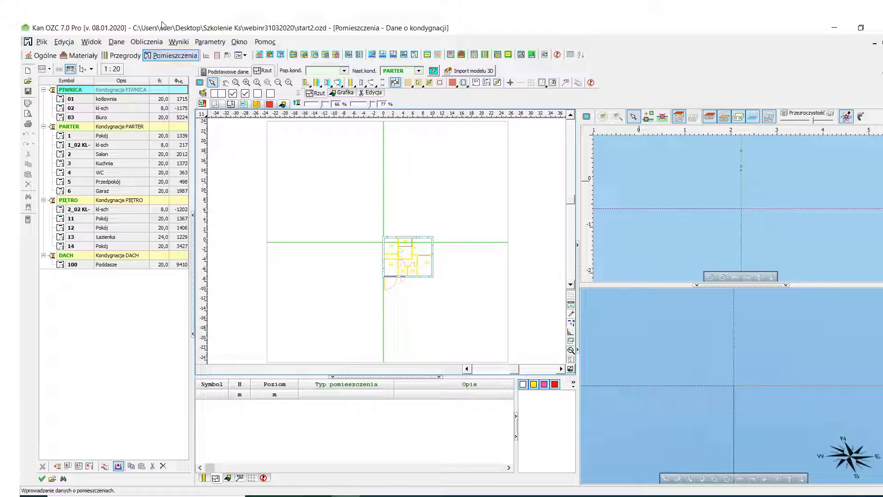
Step: View room 02 kl-sch and the PIWNICA storey, then close its shortcut menu
left_click(86, 110)
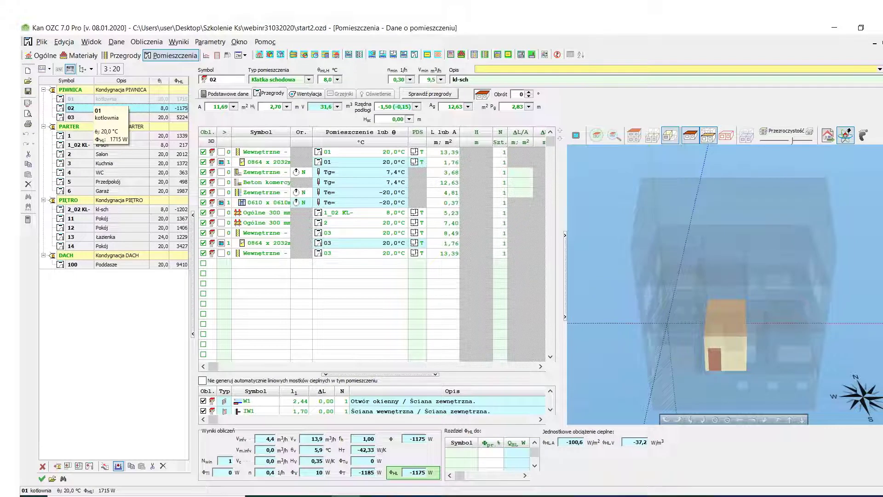
left_click(86, 91)
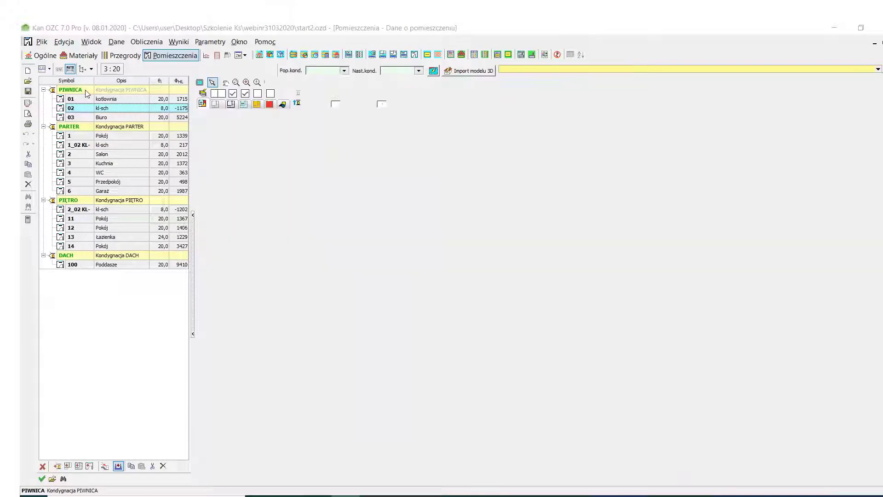
right_click(85, 91)
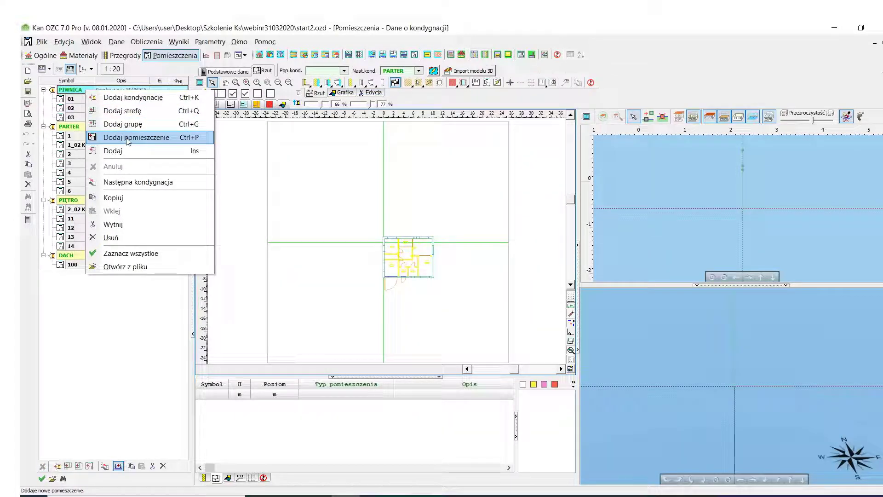
left_click(80, 299)
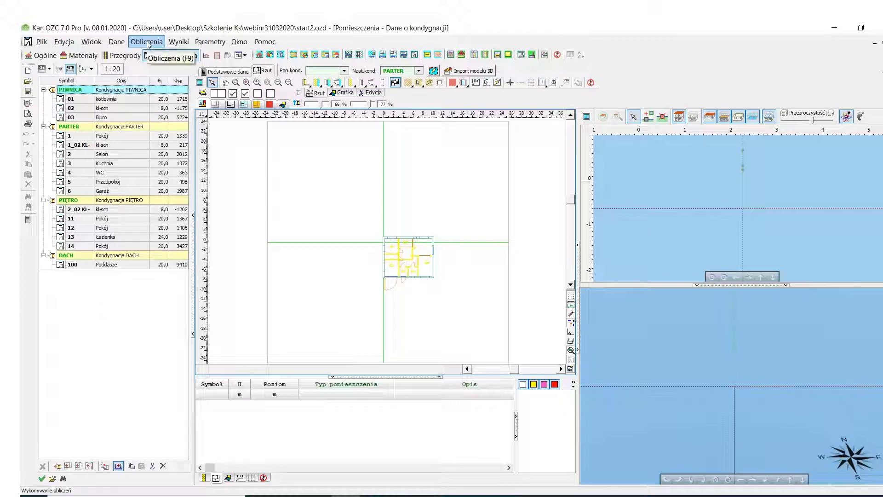
Step: Run the heat-loss calculation skipping diagnostics, then zoom out and centre the floor plan
left_click(147, 41)
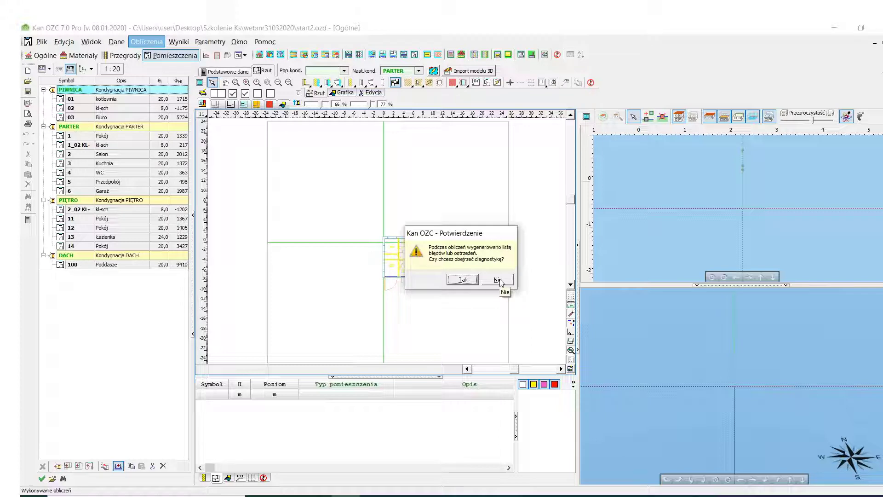
left_click(497, 280)
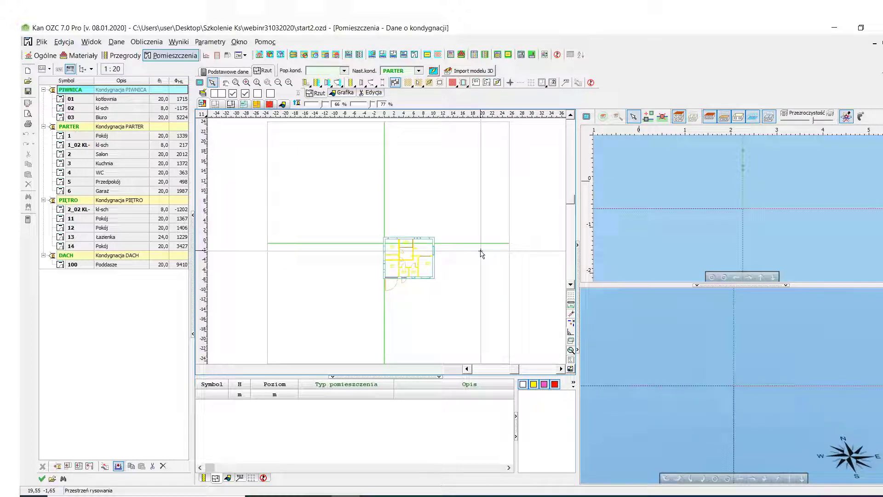
scroll(480, 248, "down", 2)
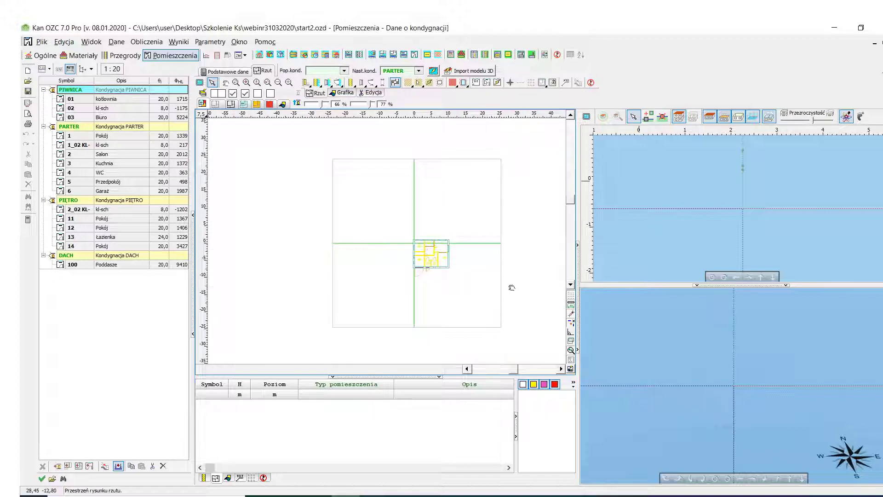
middle_click_drag(512, 287, 474, 285)
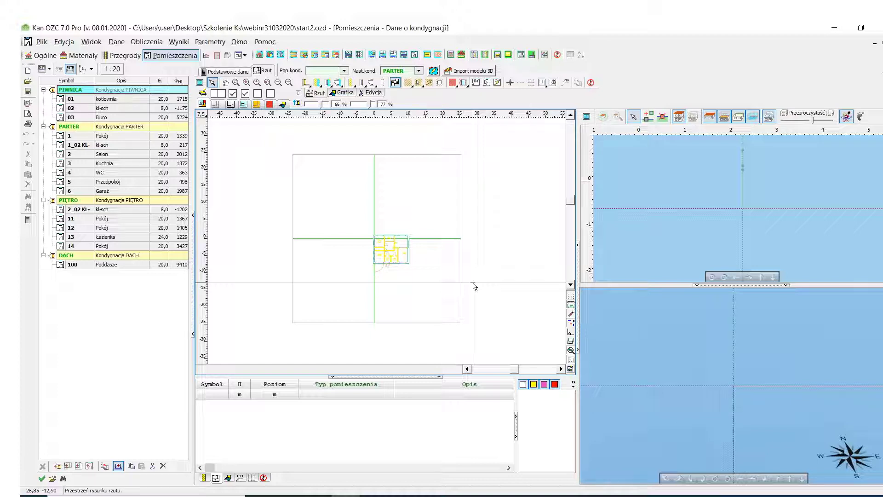
Step: Browse the parter and piwnica floor-plan drawings in folder 1 without inserting any
left_click(543, 85)
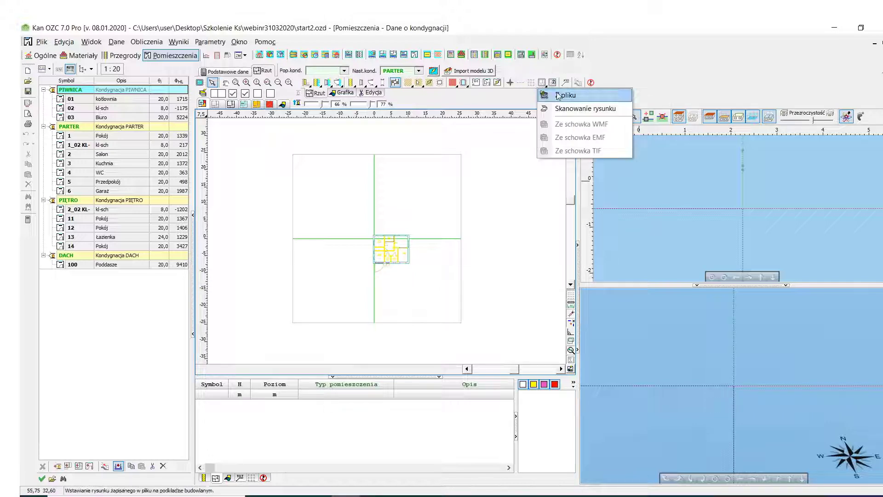
left_click(558, 96)
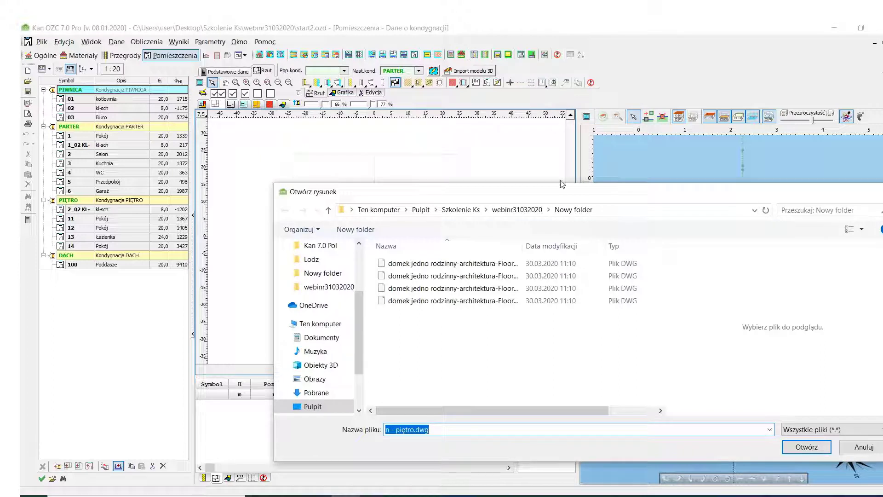
left_click(517, 210)
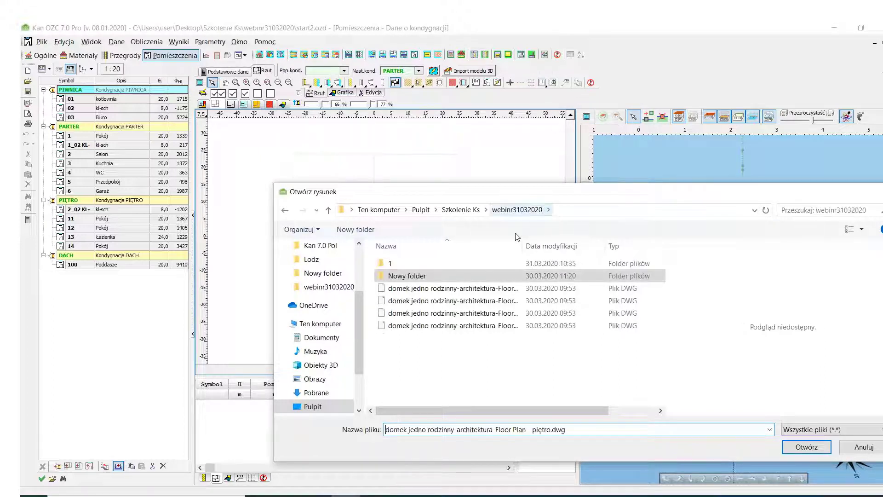
double_click(428, 263)
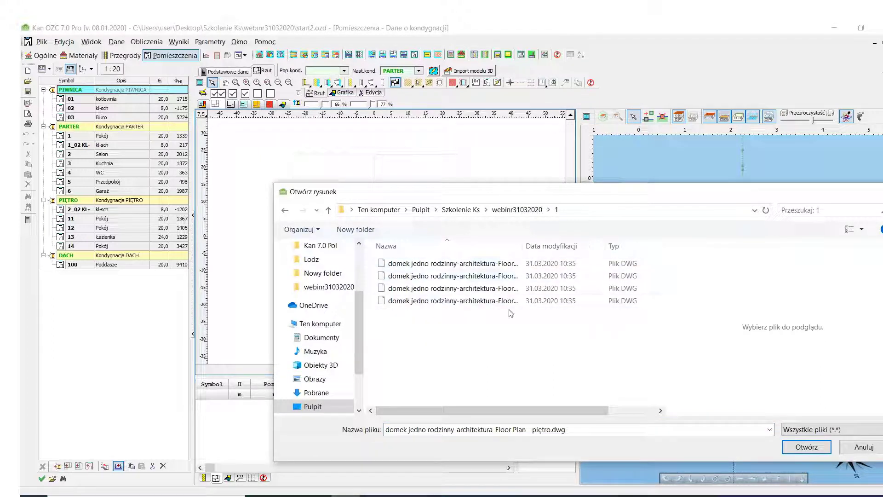
left_click(502, 263)
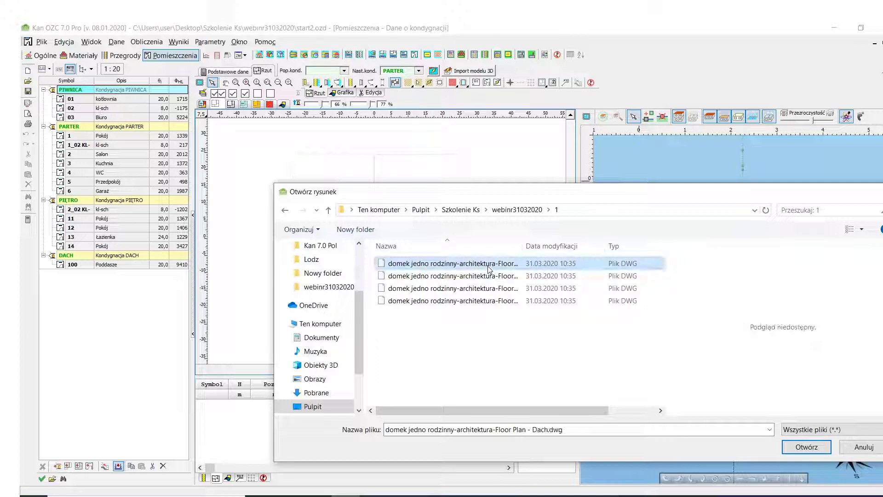
left_click(492, 301)
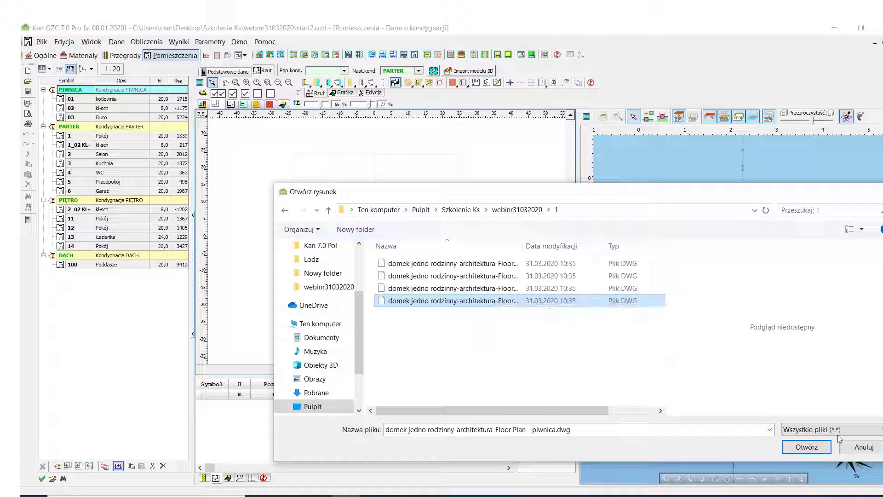
left_click(858, 447)
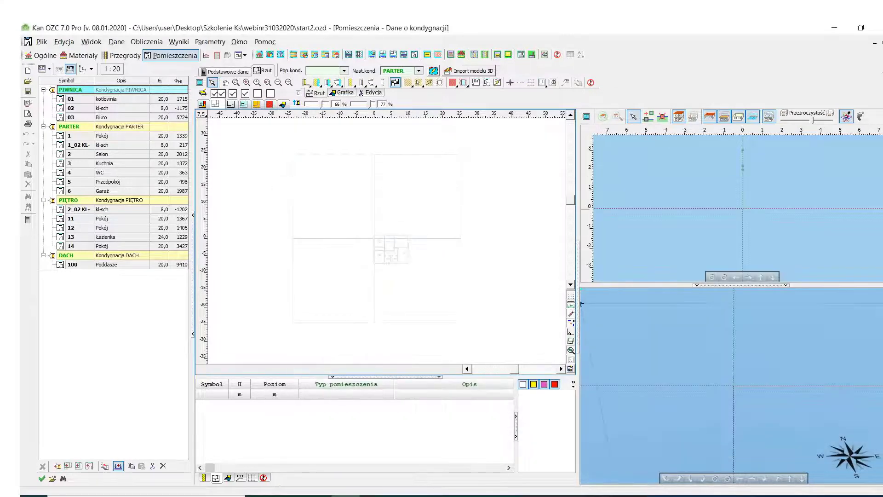
Step: Close Kan OZC 7.0 Pro, answering Nie to saving changes
scroll(459, 251, "up", 2)
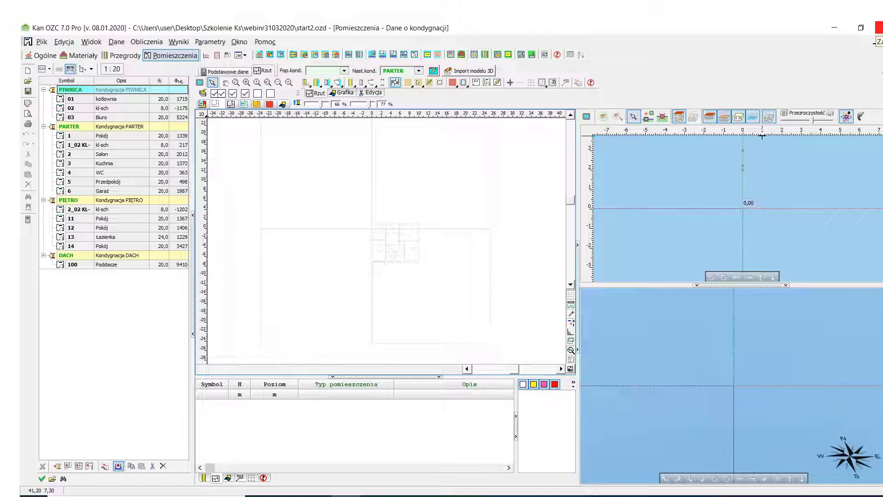
left_click(879, 28)
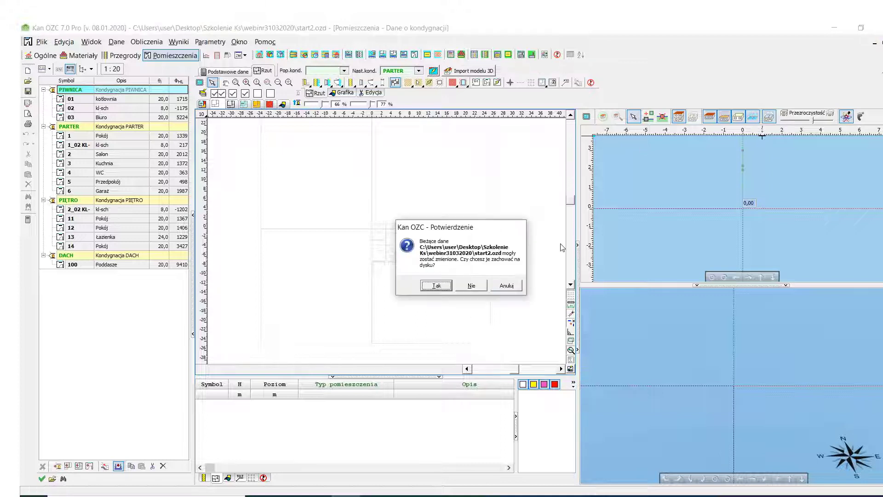
left_click(481, 287)
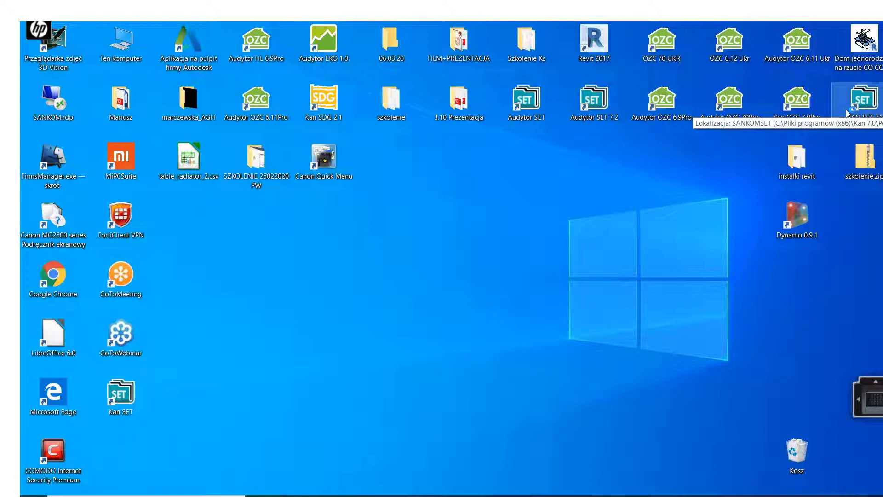
Step: Launch Kan SET 7.1 from the desktop shortcut and answer Nie to the automatic update
double_click(847, 113)
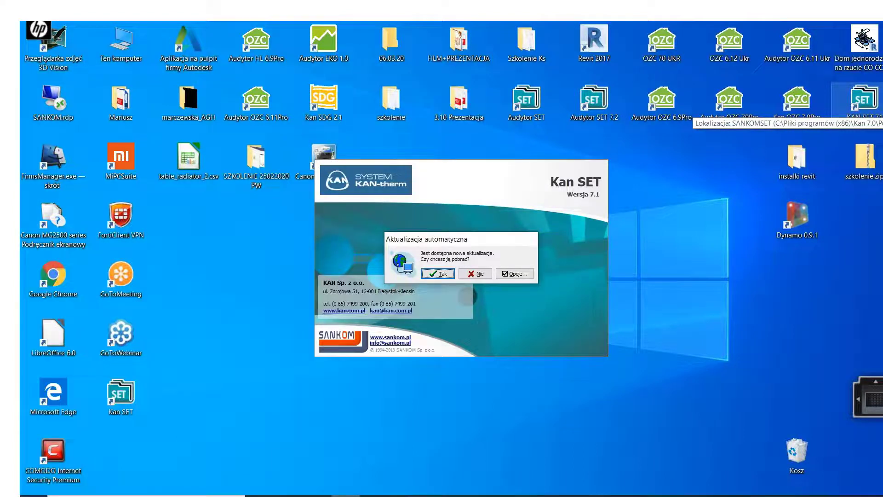
left_click(481, 275)
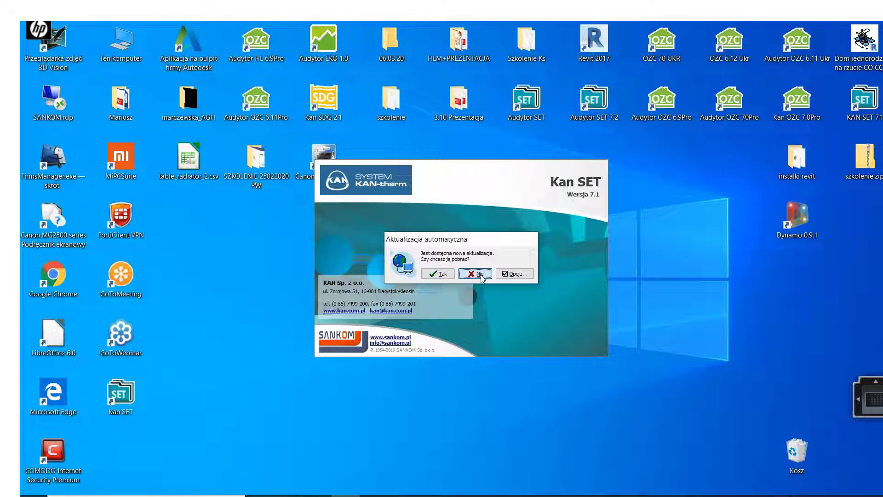
left_click(478, 274)
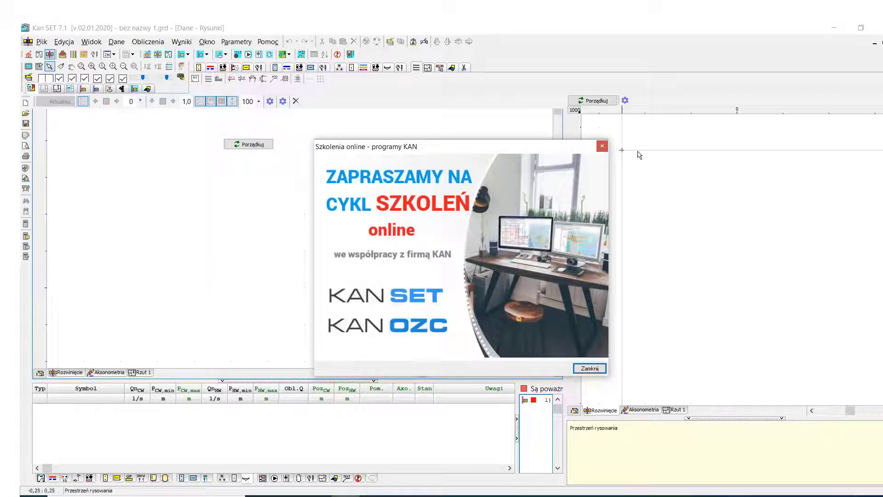
Step: Close the Szkolenia online advert, enlarge the data table, and open Dane > Ogólne past the range check error
left_click(602, 147)
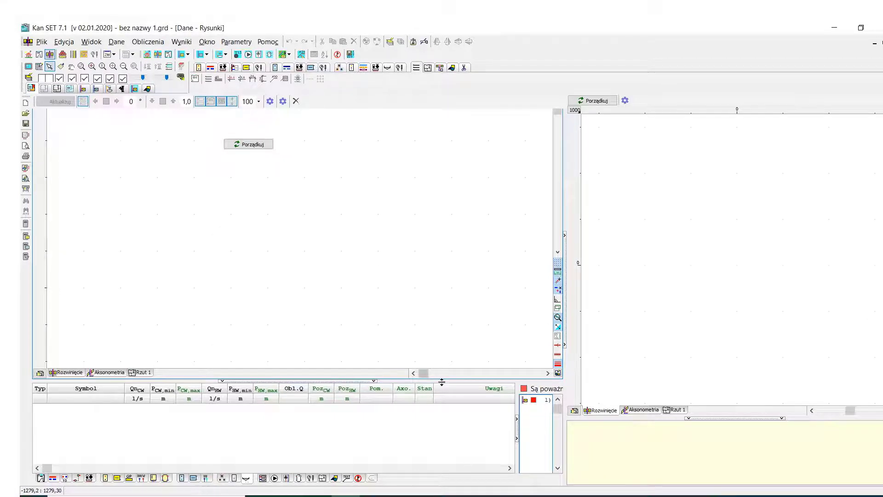
left_click_drag(442, 381, 449, 326)
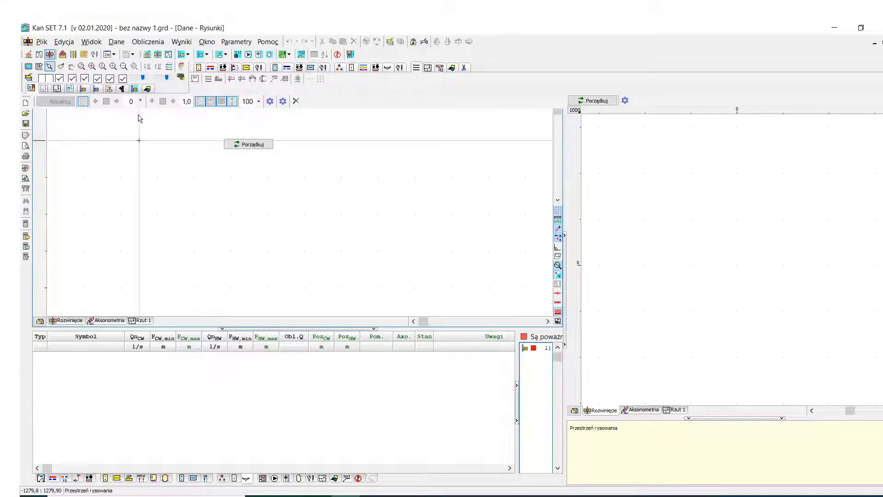
left_click(117, 42)
left_click(134, 55)
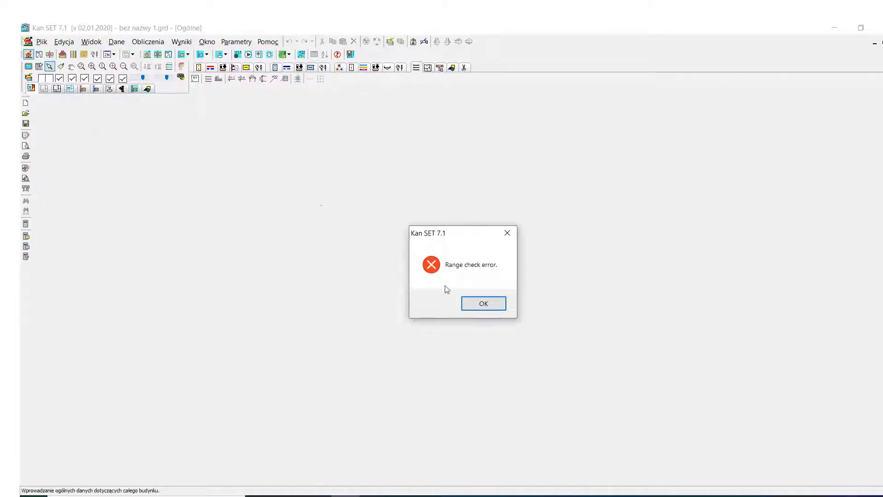
left_click(482, 304)
left_click(490, 311)
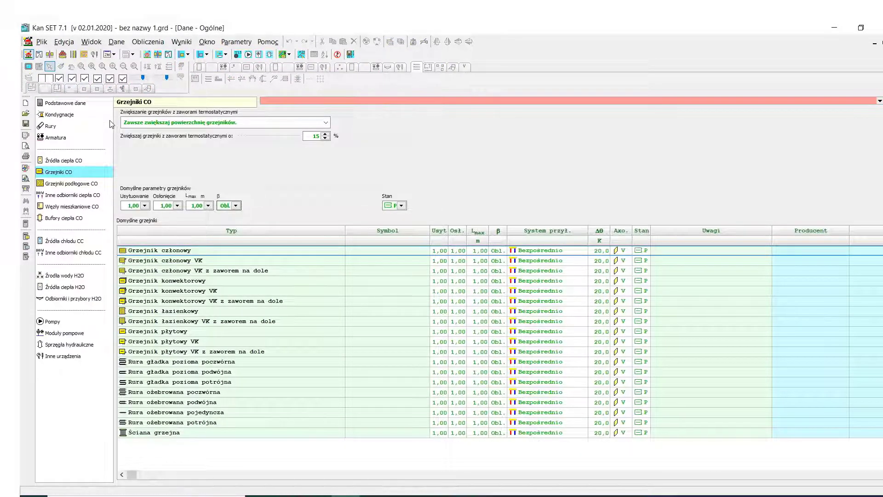
Step: In Podstawowe dane, uncheck Centralne chłodzenie CC and Instalacja wodociągowa H2O, leaving only CO
left_click(78, 108)
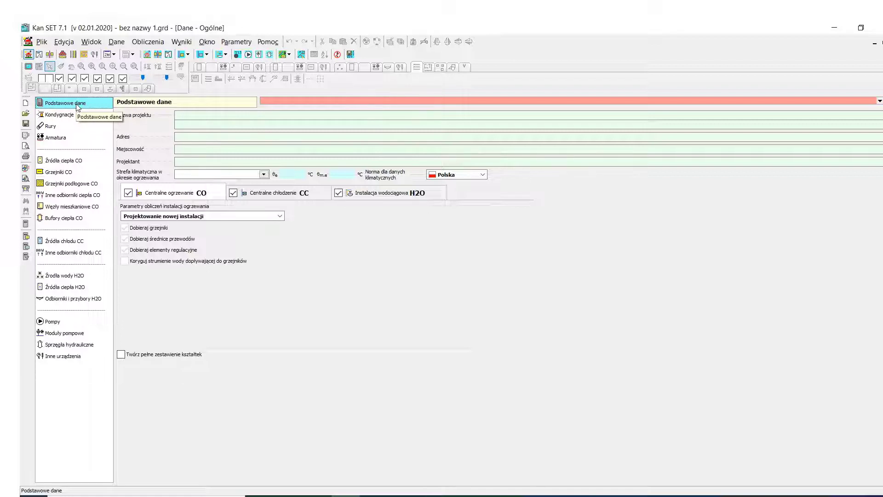
left_click(880, 102)
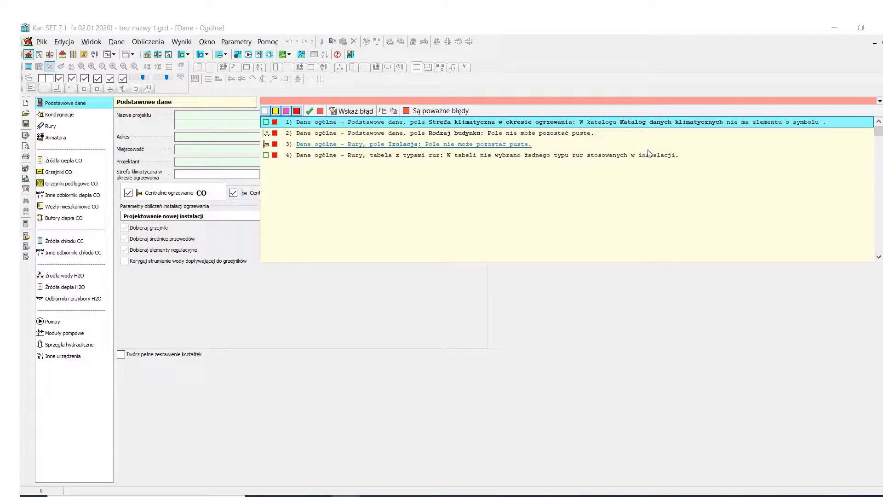
left_click(587, 327)
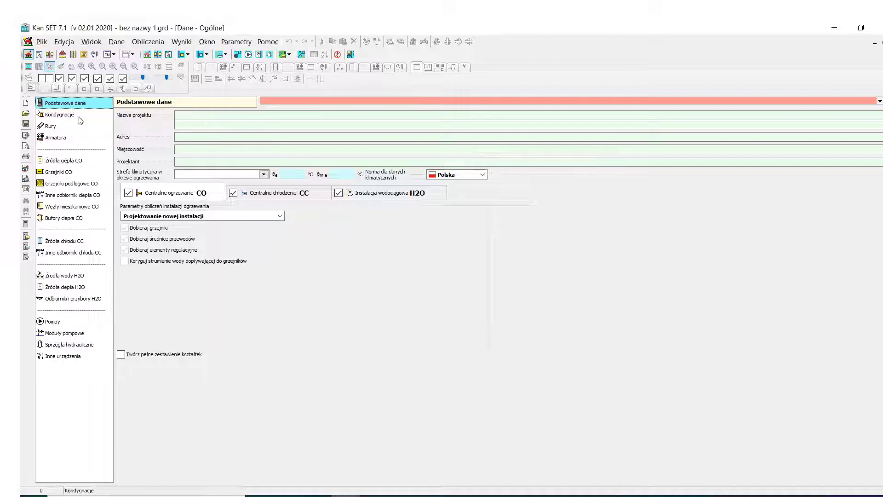
left_click(233, 193)
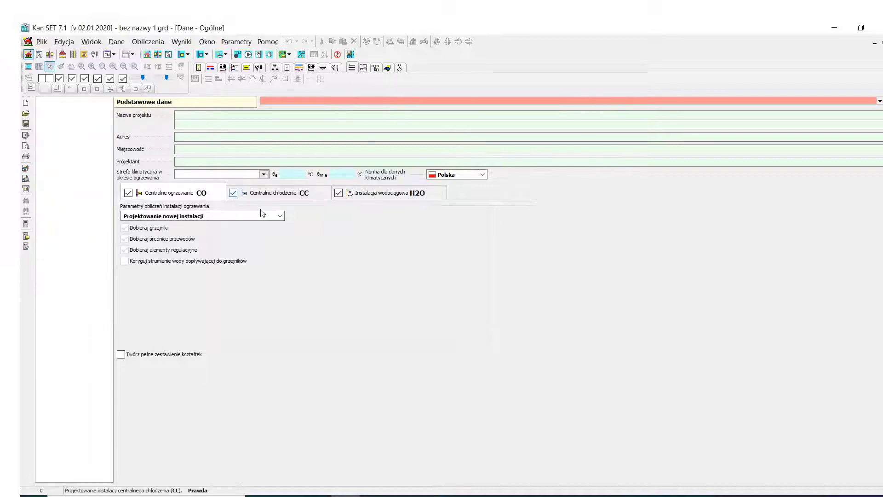
left_click(339, 193)
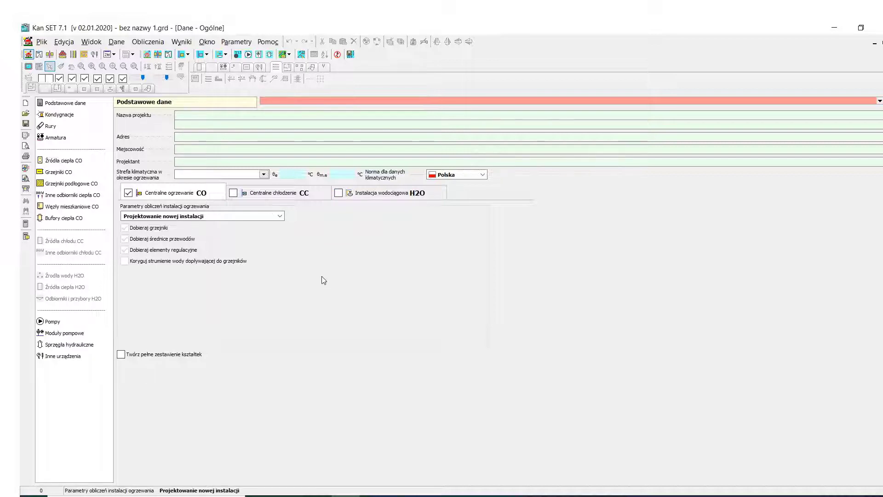
left_click(265, 174)
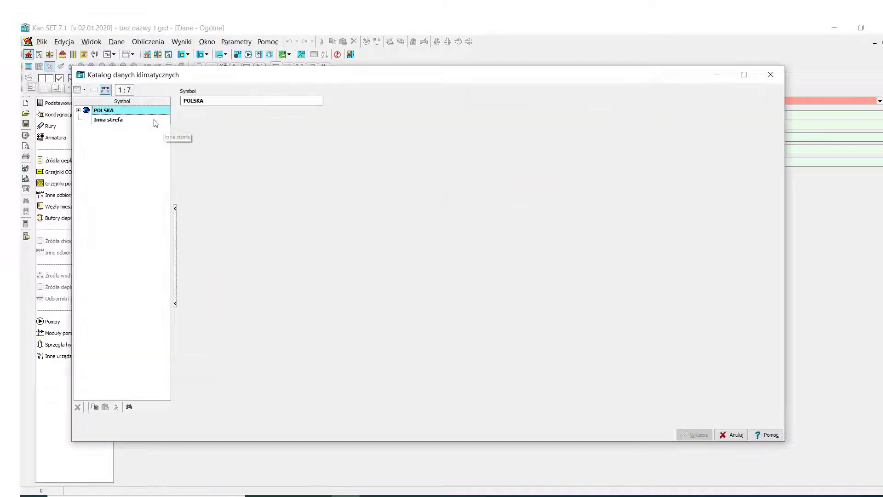
double_click(138, 114)
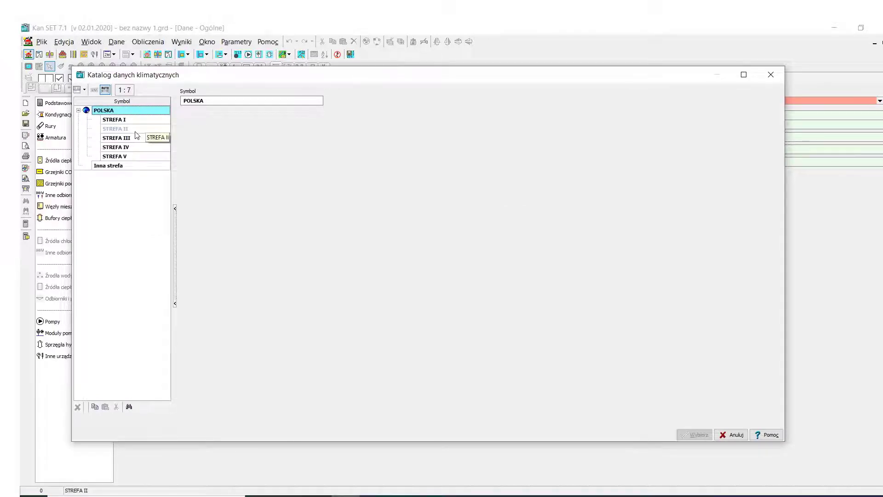
left_click(135, 131)
left_click(133, 137)
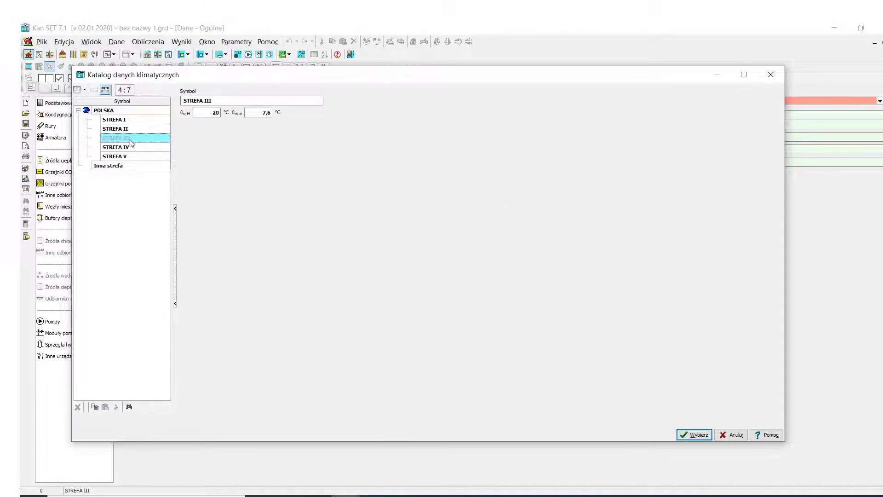
left_click(133, 147)
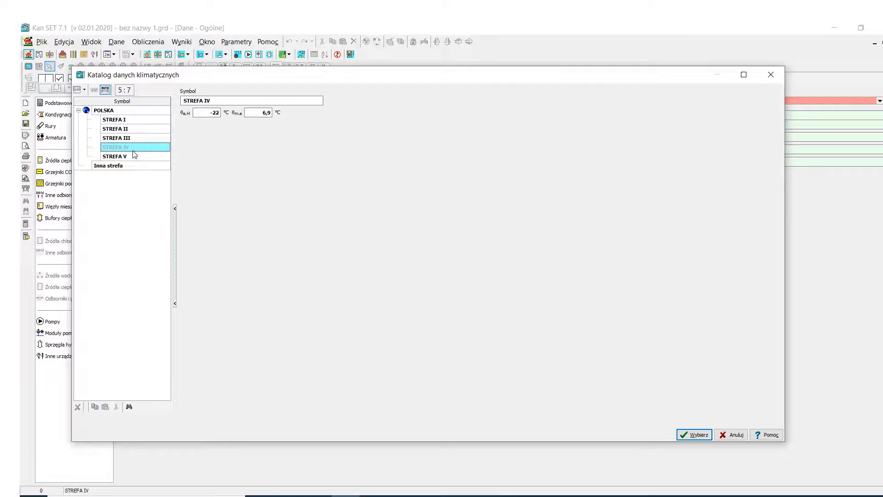
left_click(693, 435)
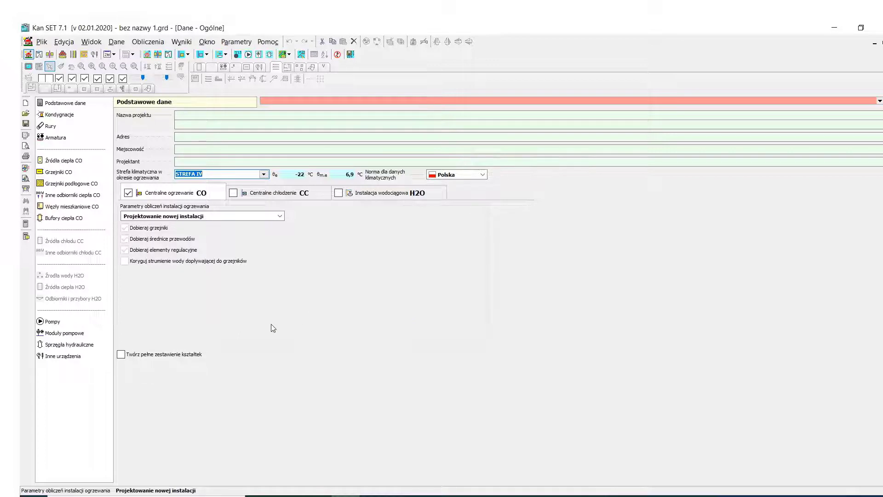
Step: Set PAR PS 140C T as the default pipe insulation in Rury
left_click(52, 129)
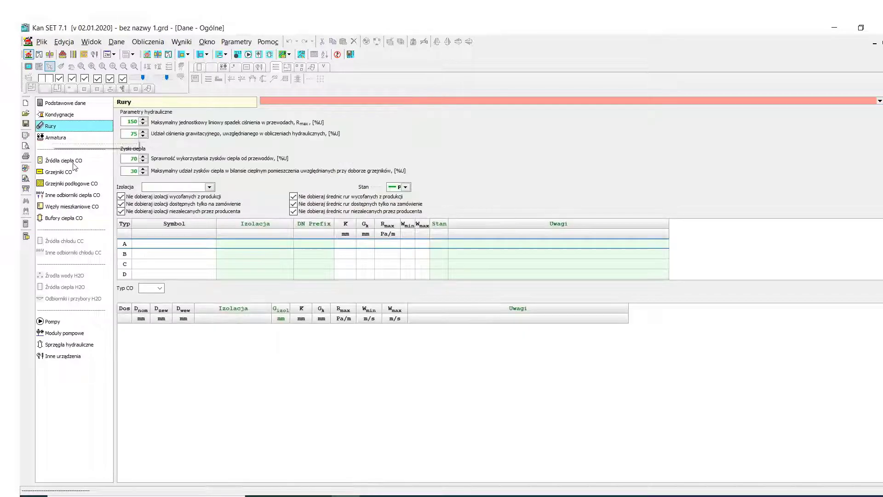
left_click(208, 188)
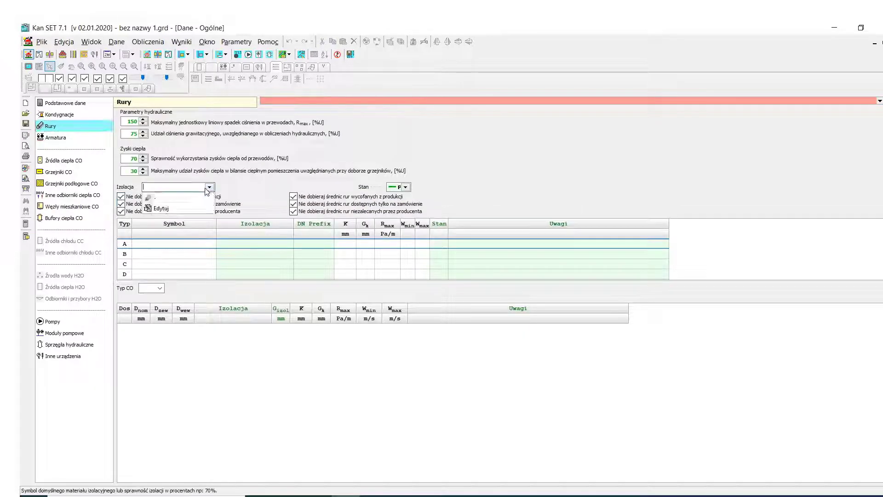
left_click(177, 209)
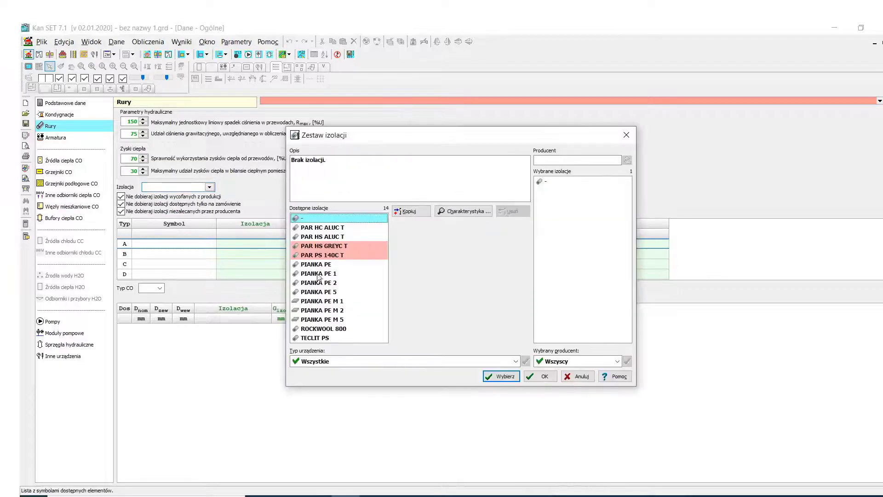
left_click(320, 255)
left_click(410, 212)
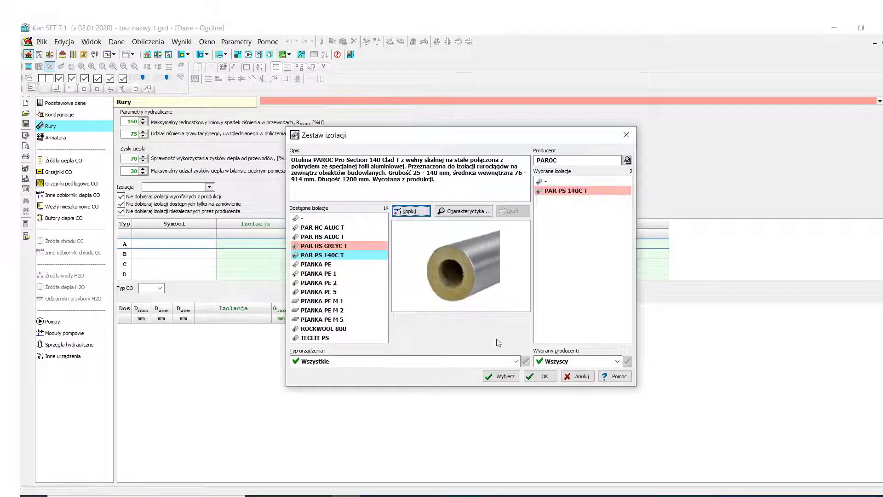
left_click(505, 377)
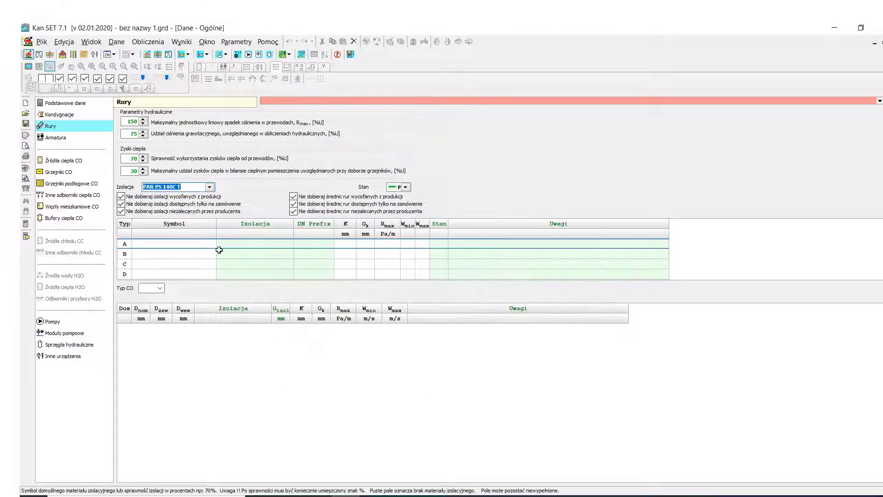
Step: Choose KAN PRESS as pipe type A in Zestaw rur and review its diameters
left_click(216, 244)
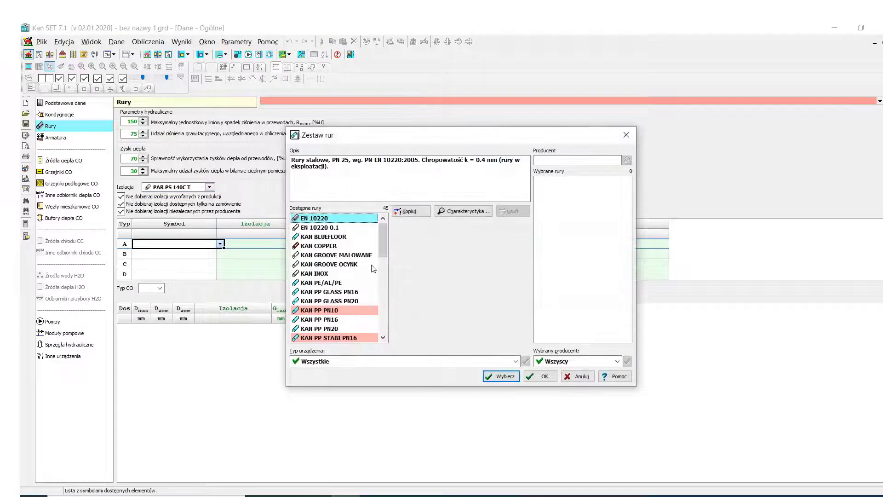
left_click_drag(383, 254, 387, 340)
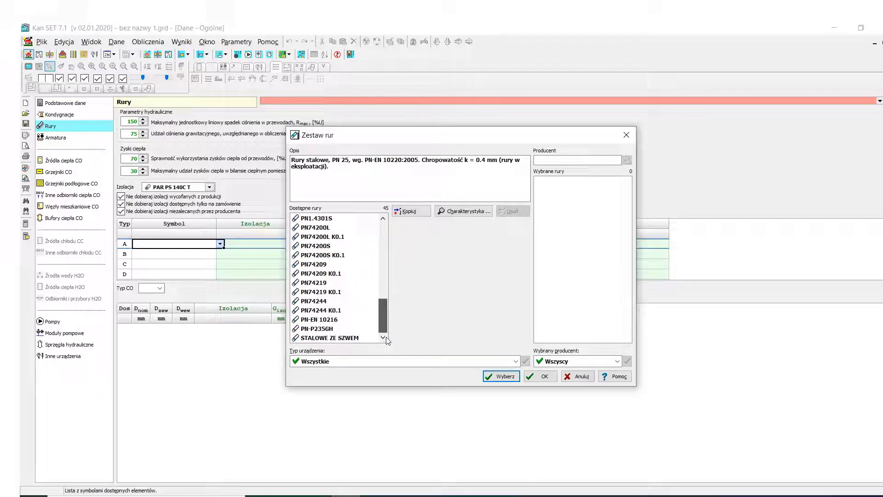
left_click_drag(383, 324, 383, 248)
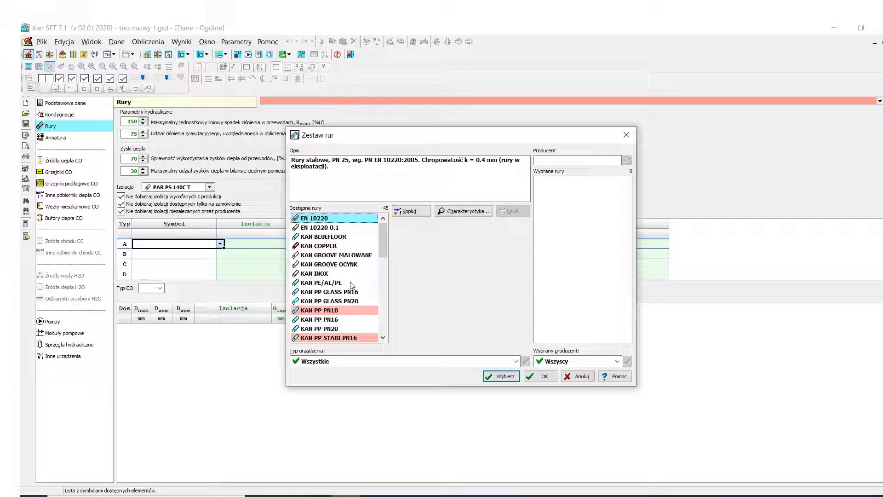
scroll(351, 286, "down", 1)
scroll(349, 302, "down", 1)
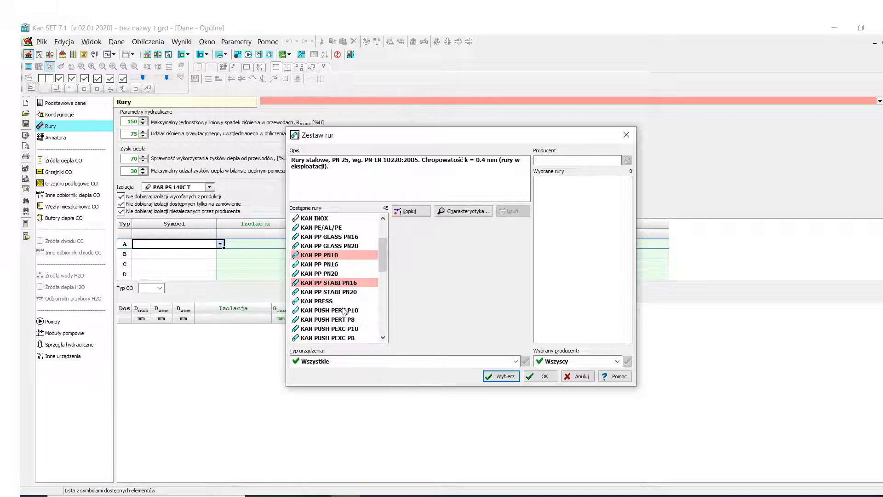
left_click(318, 301)
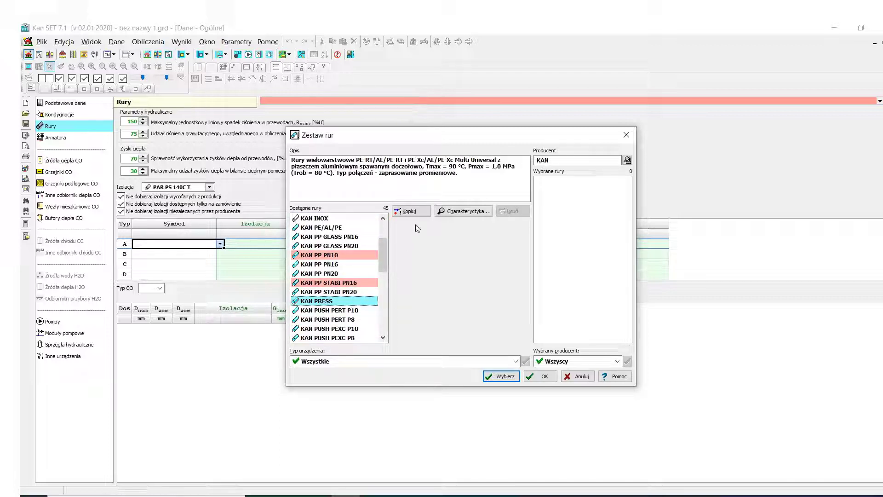
left_click(409, 211)
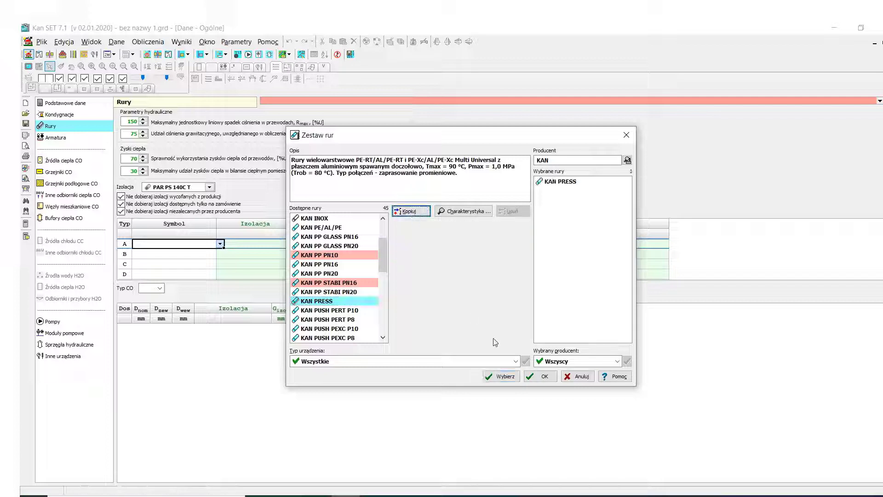
left_click(502, 377)
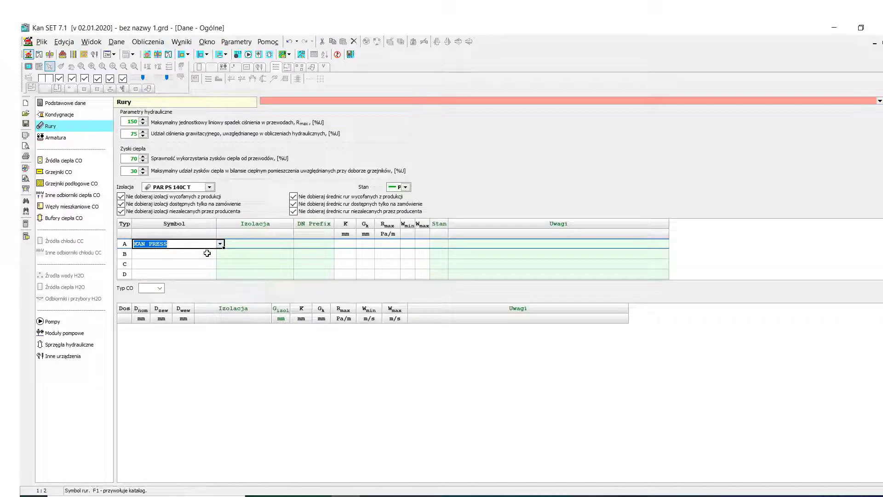
left_click(207, 253)
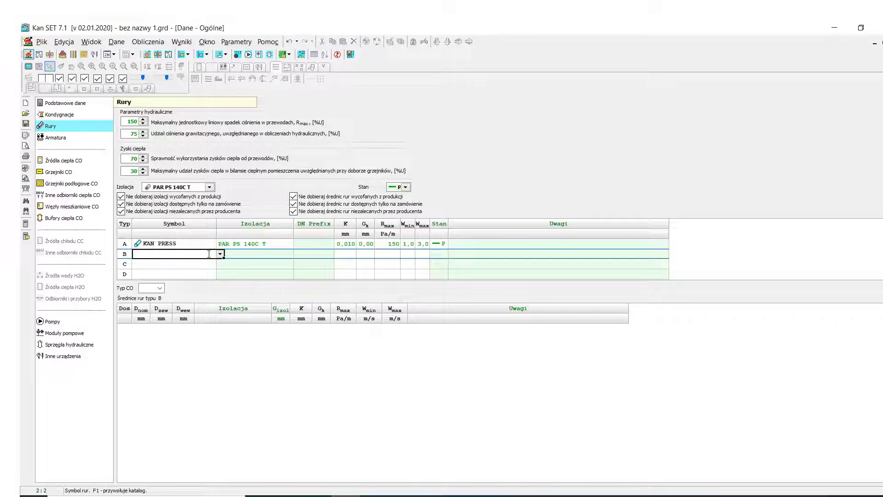
left_click(185, 245)
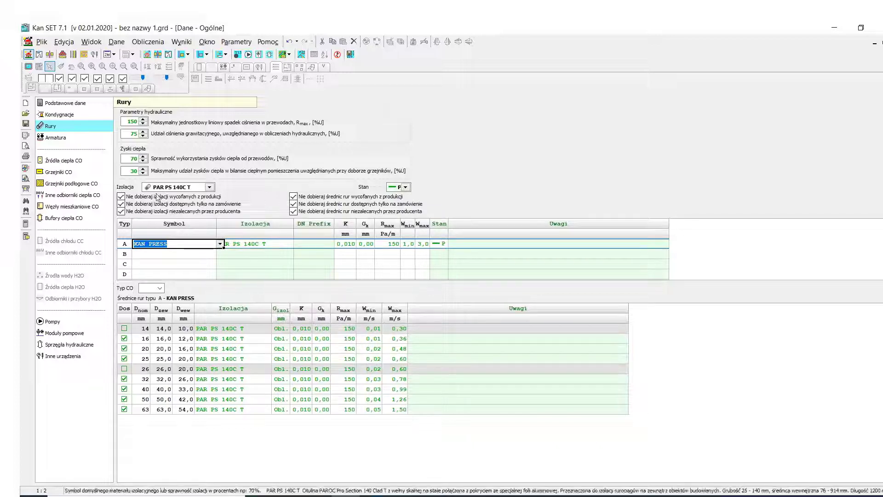
left_click(71, 162)
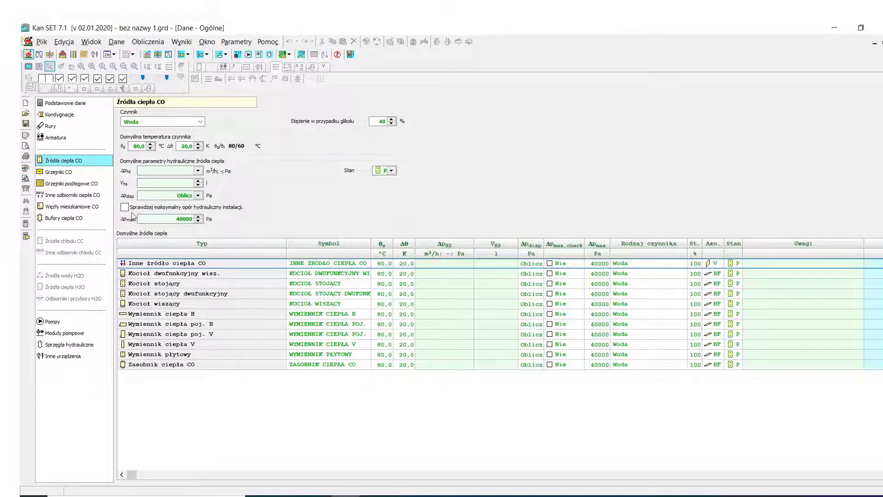
Step: Set the heat-source defaults ΔPhs to DP=0 and Vhs to 0
left_click(156, 171)
left_click_drag(152, 171, 138, 171)
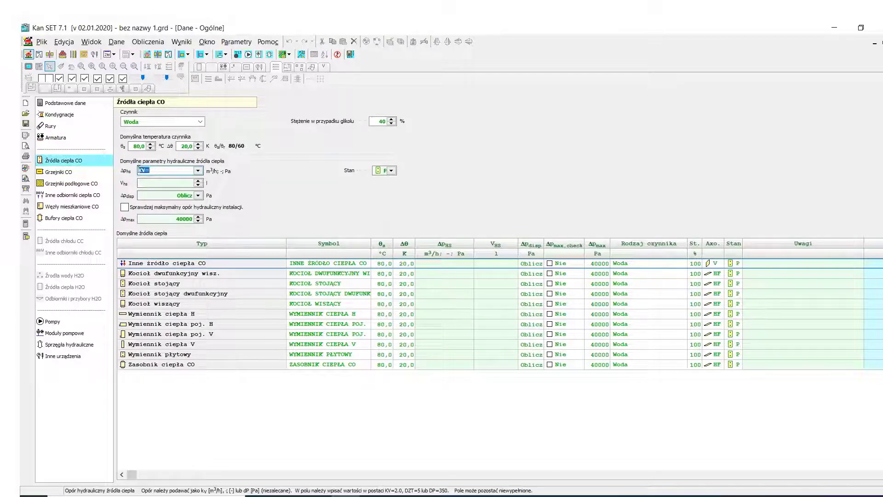
type("DP=0")
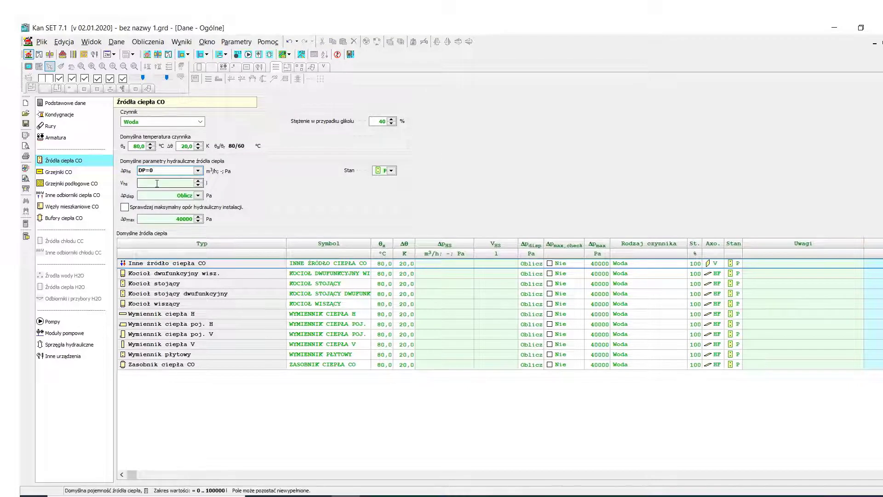
left_click(158, 184)
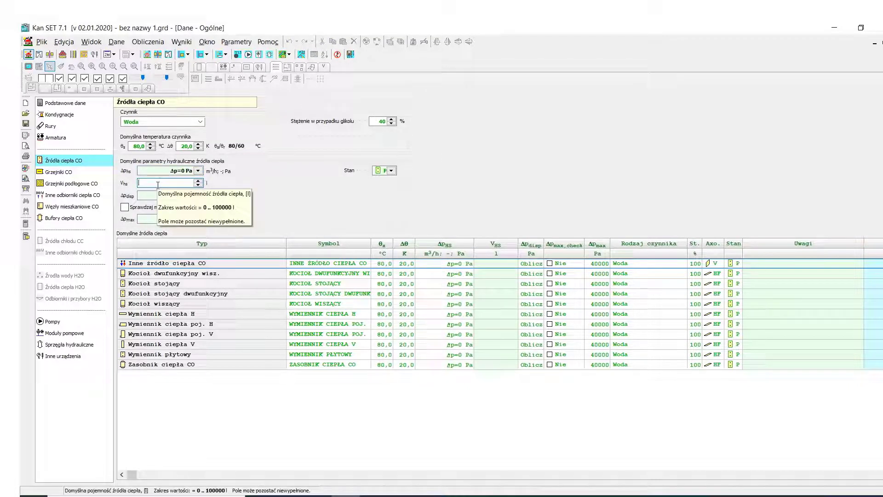
type("0")
left_click(169, 195)
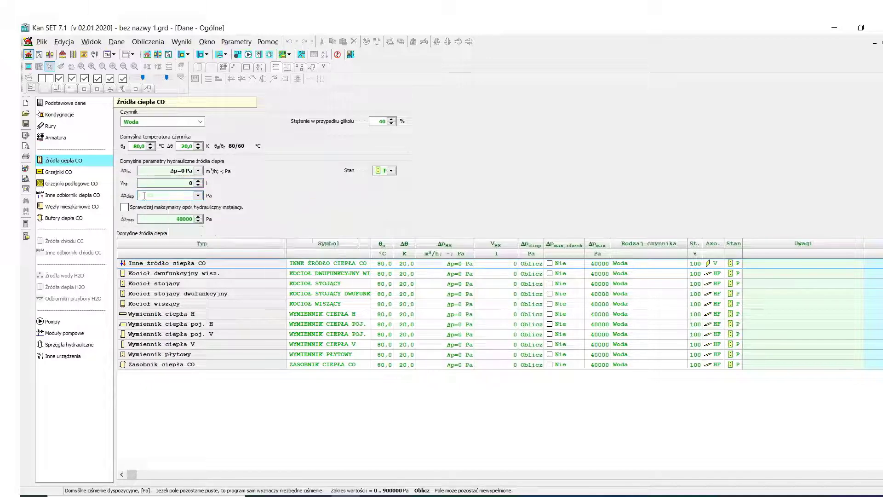
left_click(67, 178)
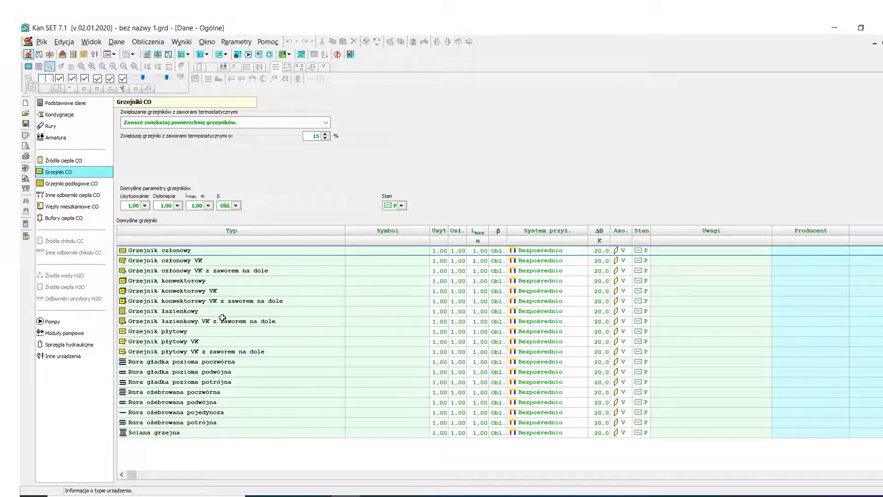
Step: Assign the PURMO CV22-60 radiator to Grzejnik płytowy VK and switch to the drawings window
left_click(237, 343)
left_click(384, 343)
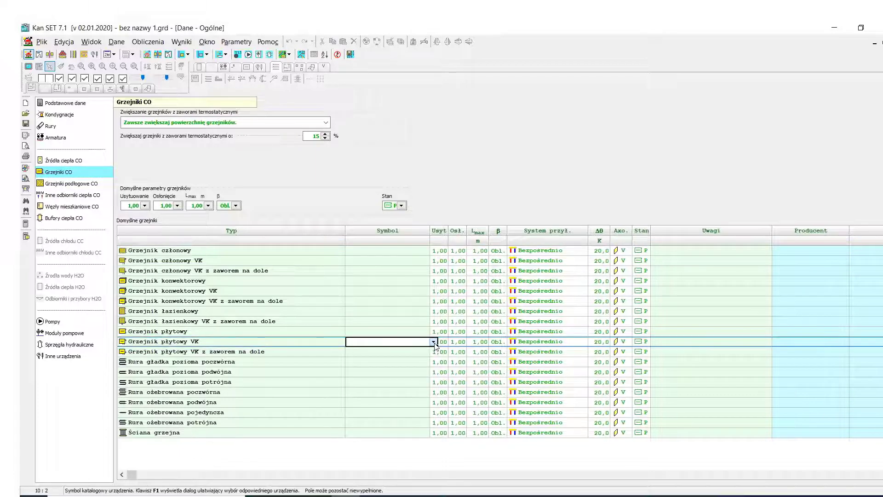
left_click(434, 342)
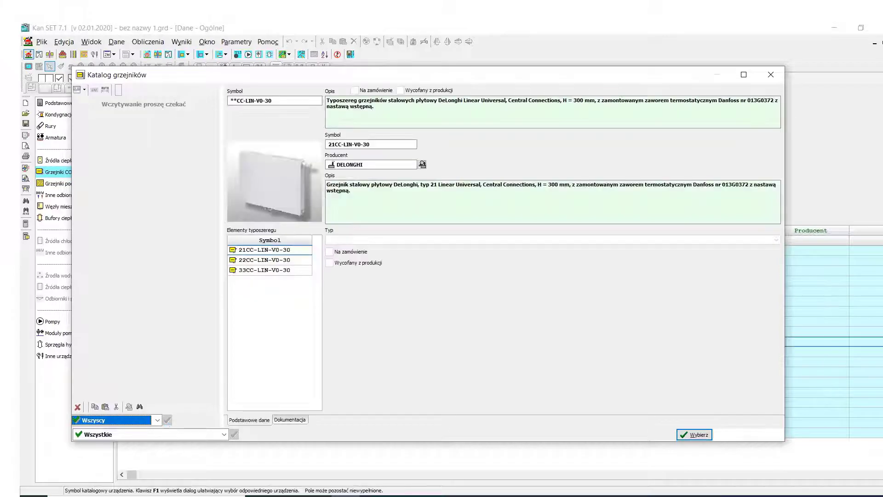
left_click(157, 420)
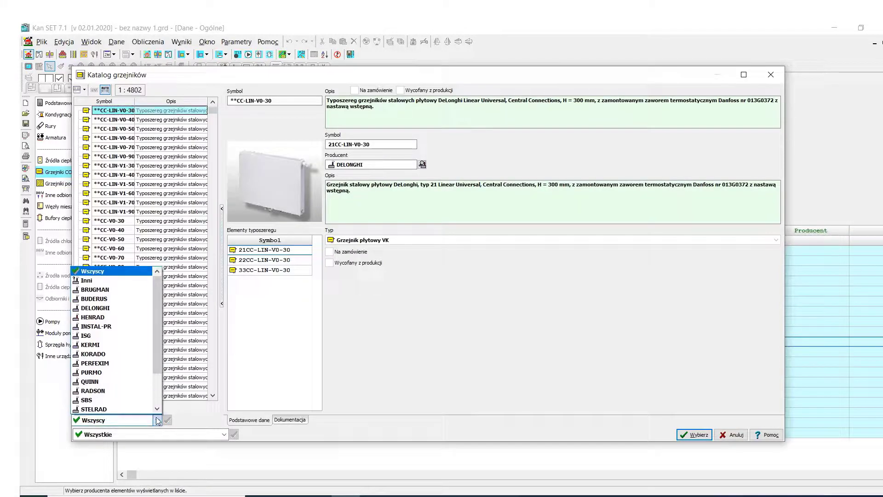
left_click(106, 372)
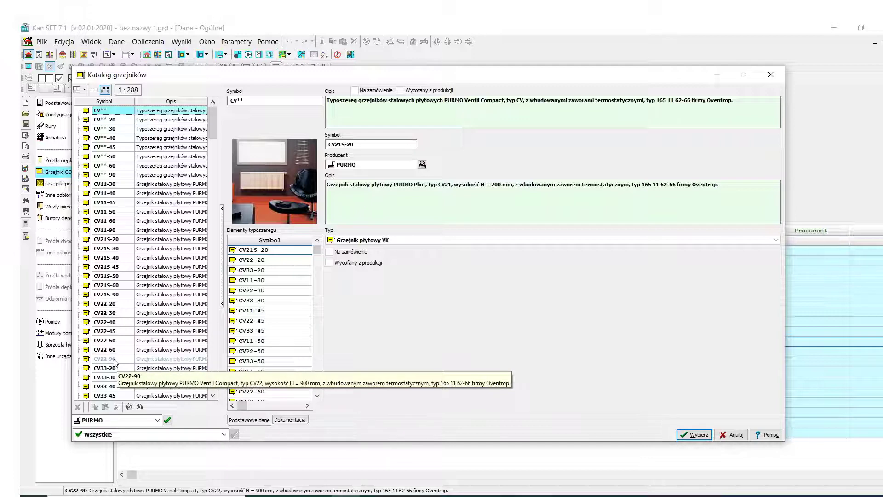
left_click(110, 351)
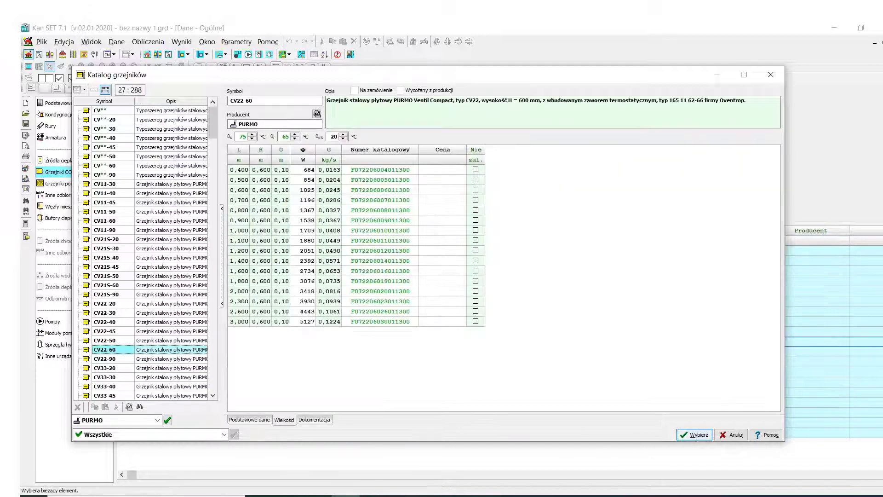
left_click(697, 438)
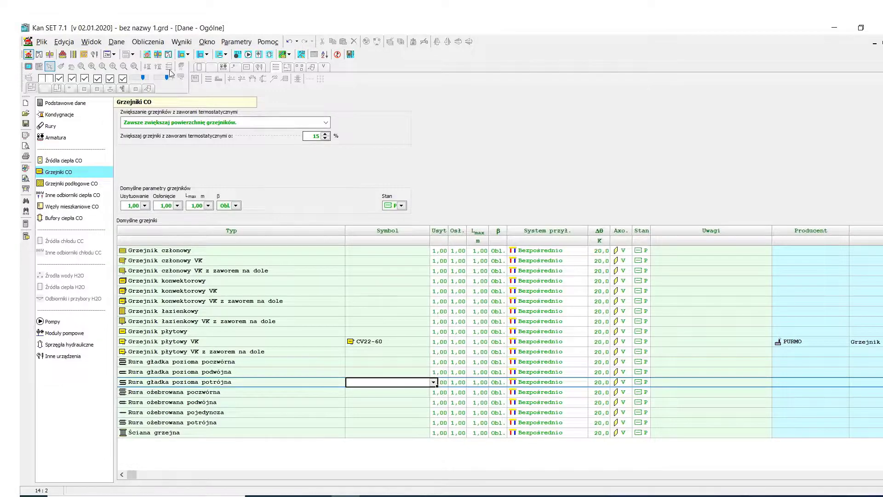
left_click(117, 42)
left_click(141, 81)
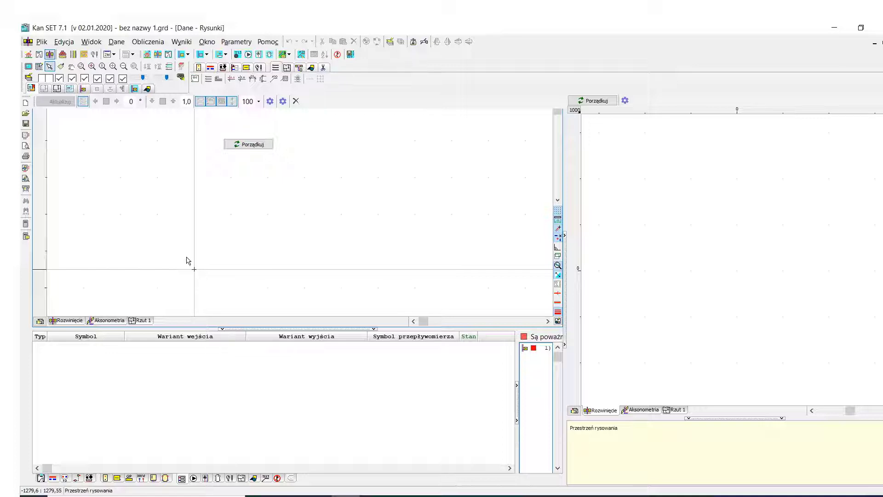
Step: Import the architecture gbXML file, accept its room data, and zoom into the piwnica plan
left_click(41, 42)
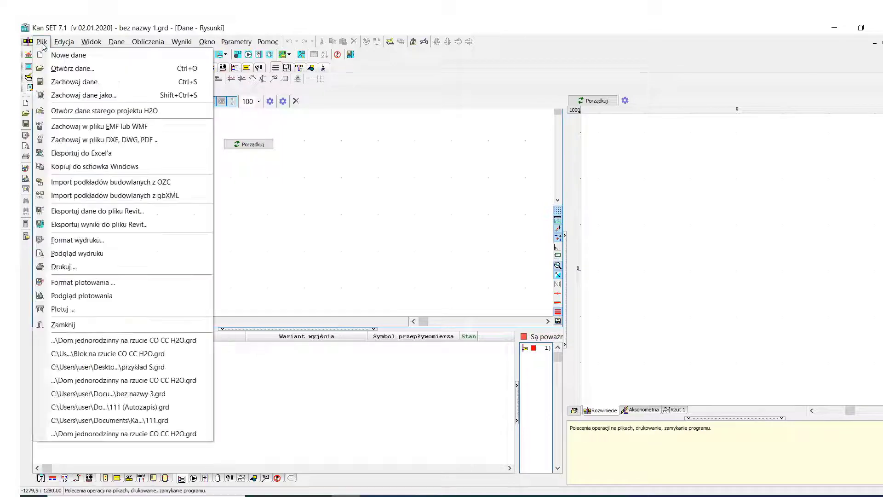
left_click(114, 198)
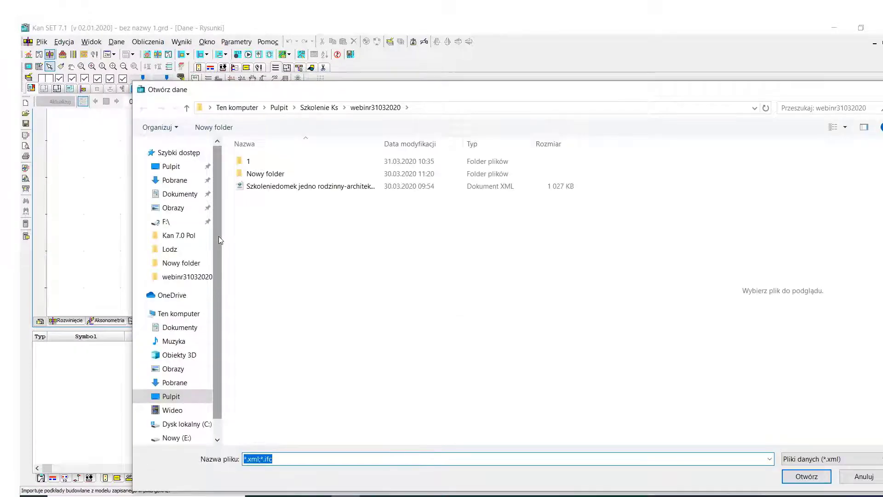
left_click(289, 189)
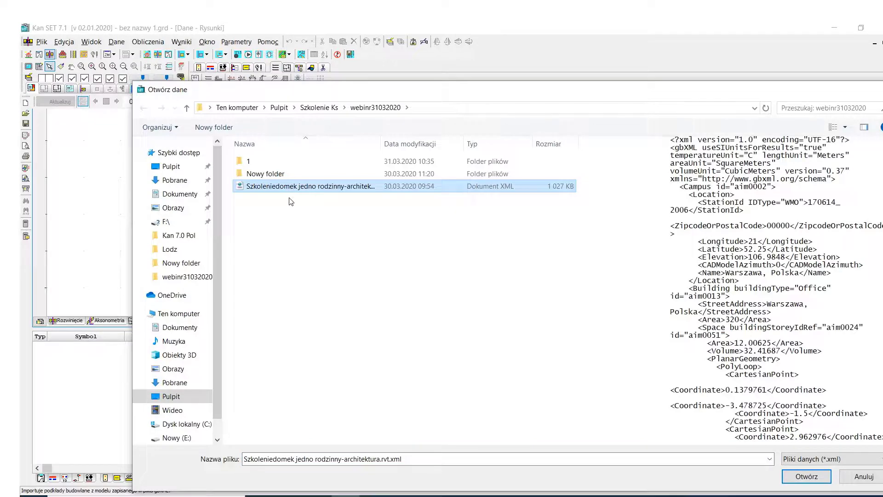
left_click(820, 480)
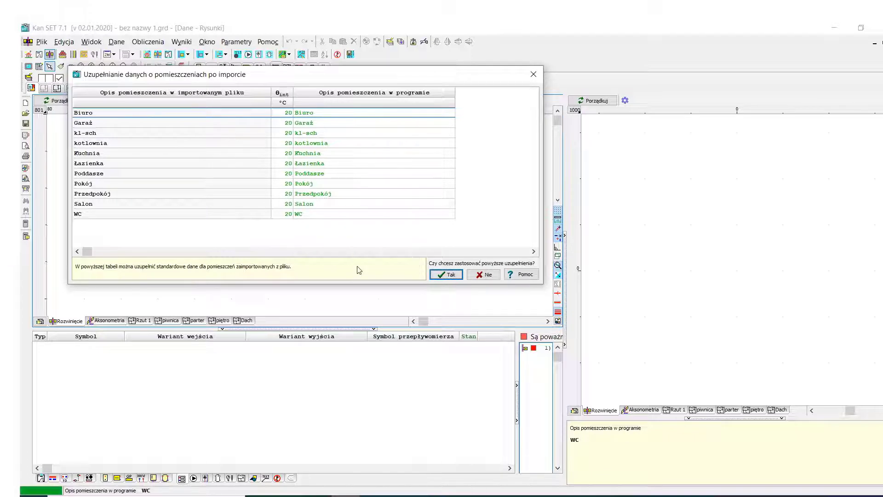
left_click(449, 274)
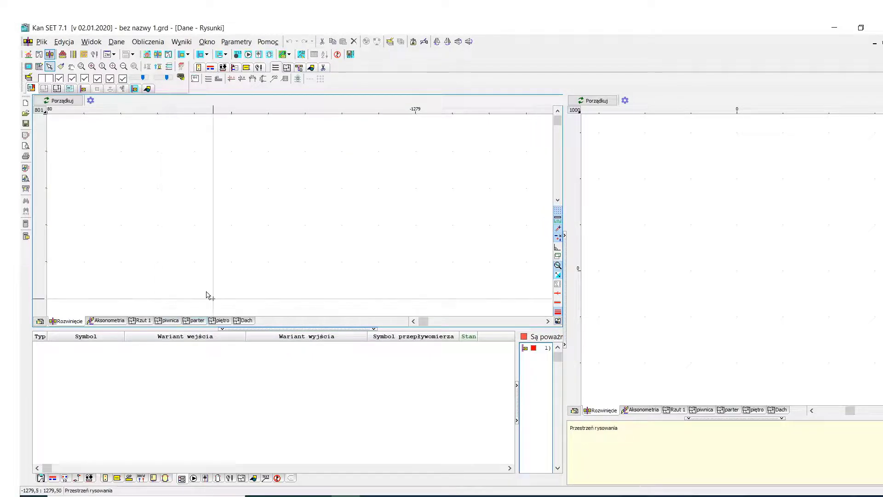
scroll(260, 263, "up", 2)
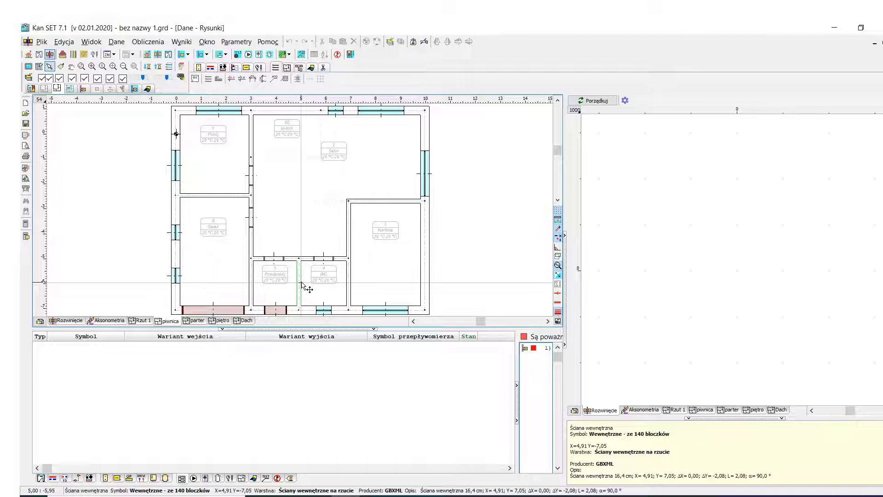
Step: Reposition the plan, show rooms as hatched areas, and select room 1, Pokój
scroll(439, 252, "down", 1)
scroll(453, 230, "down", 1)
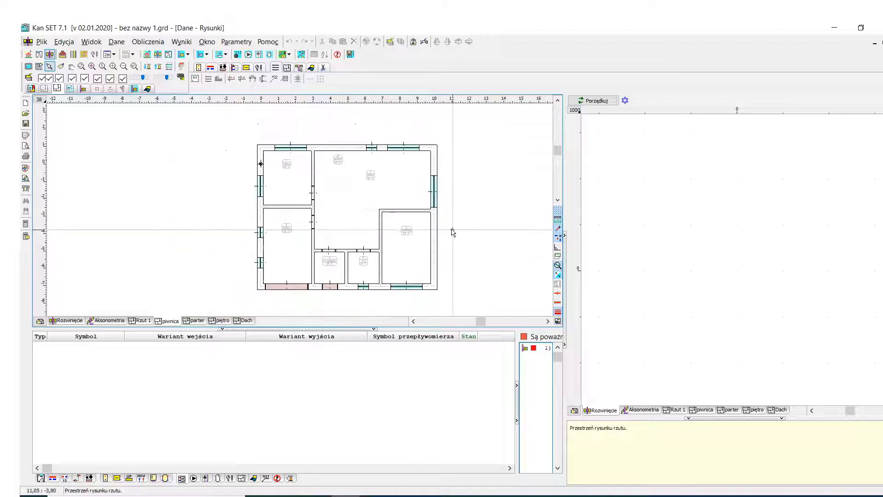
middle_click_drag(447, 225, 392, 202)
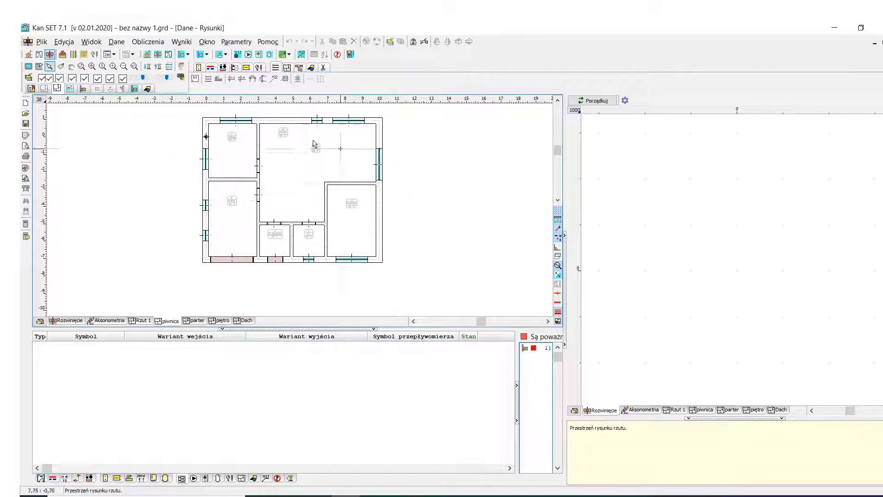
left_click(70, 88)
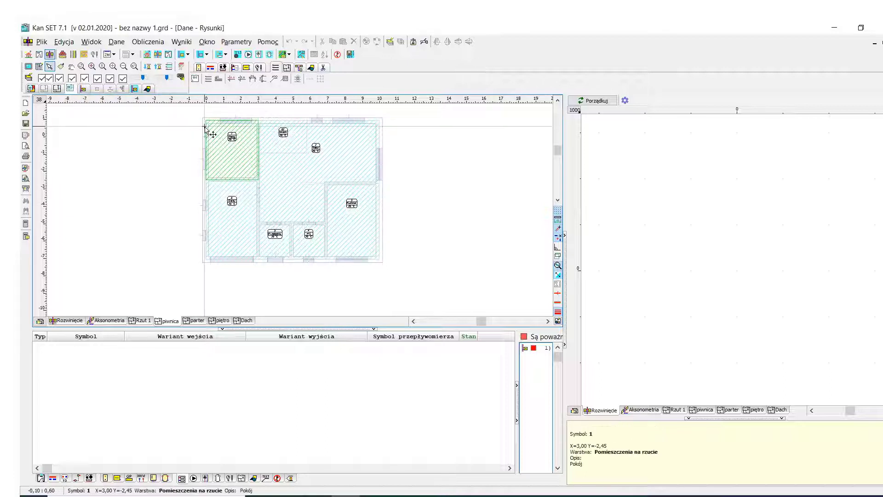
left_click(210, 134)
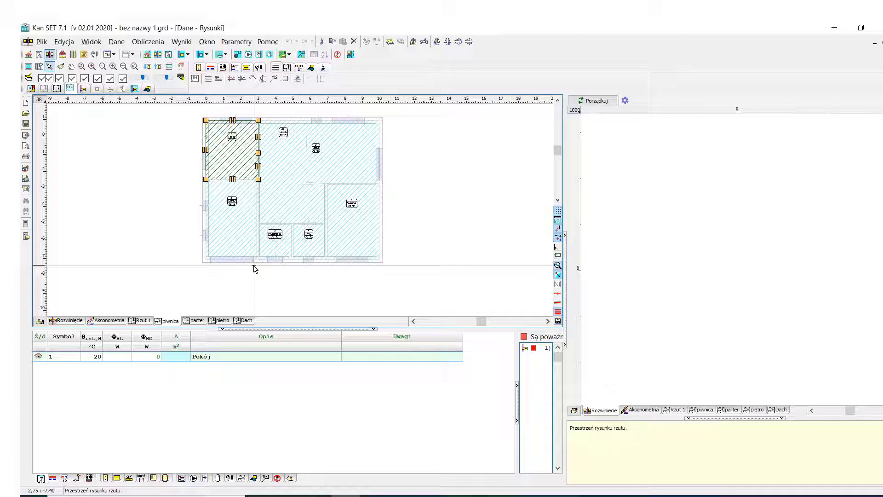
Step: Open the rooms table and load heat loads from webinr31032020\start2.ozr
left_click(118, 44)
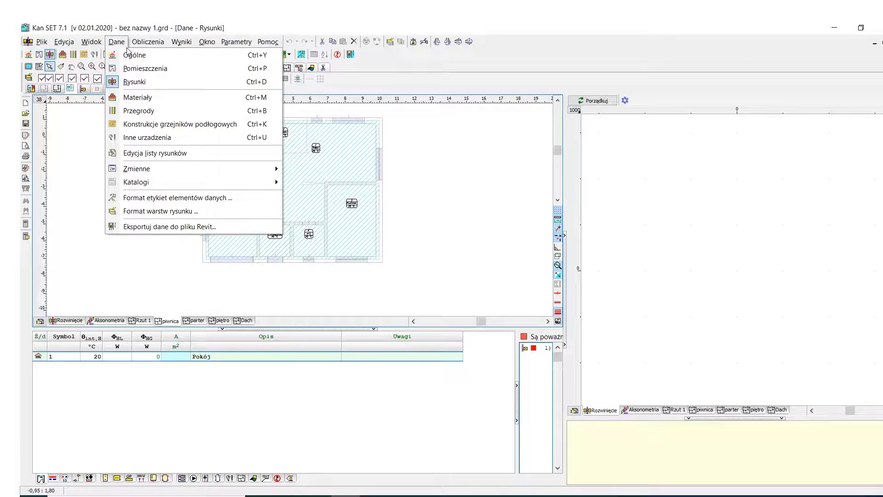
left_click(140, 69)
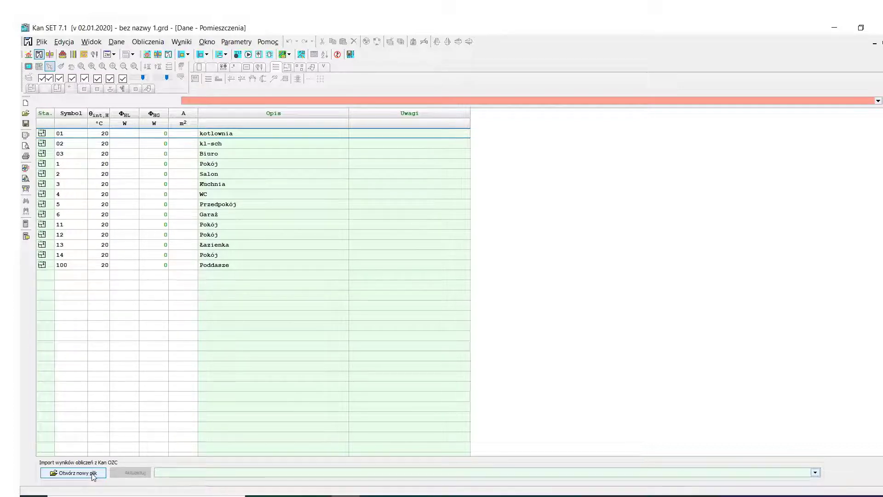
left_click(92, 474)
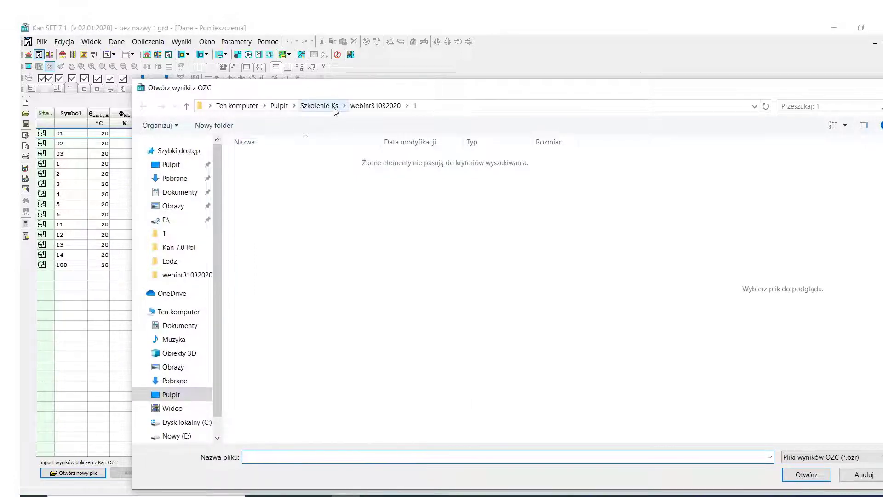
left_click(370, 109)
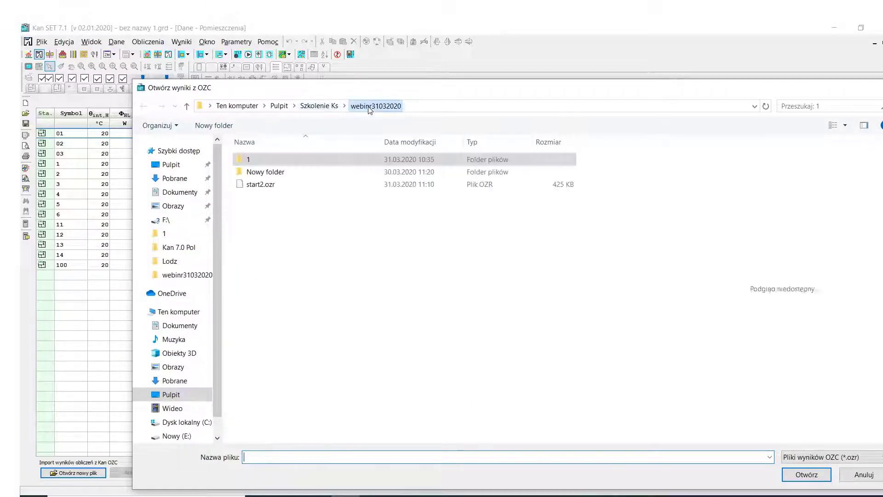
left_click(259, 184)
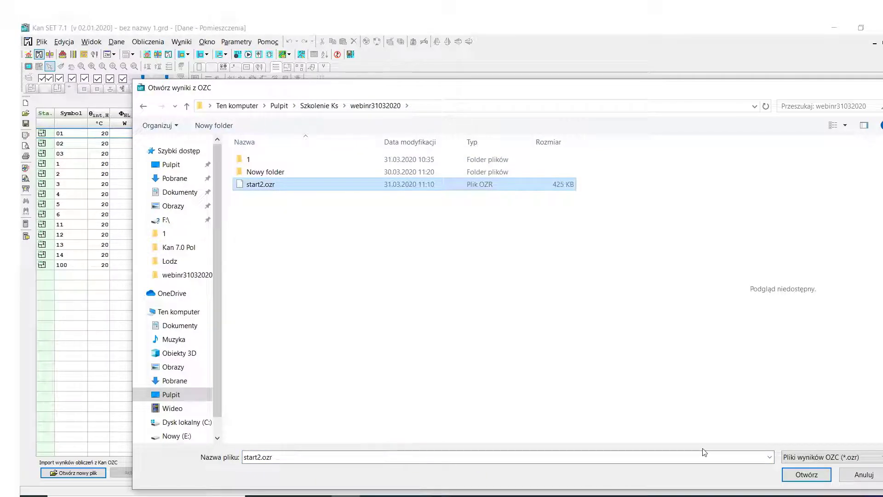
left_click(810, 476)
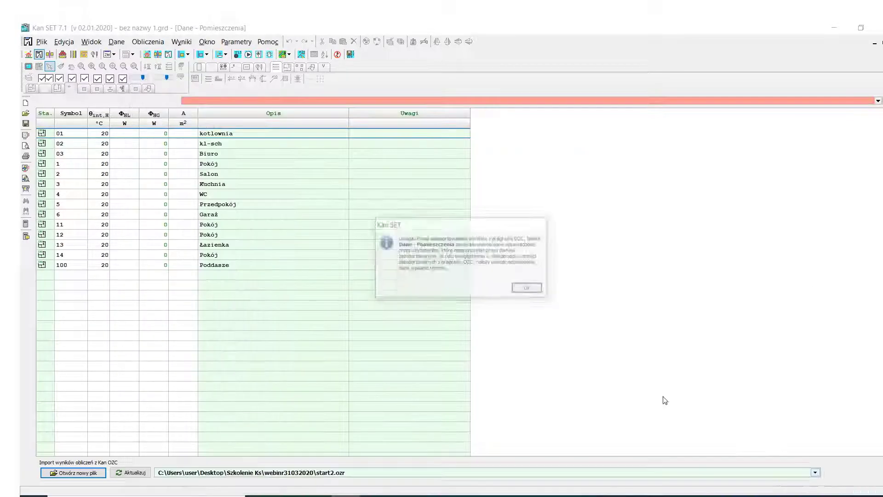
left_click(528, 288)
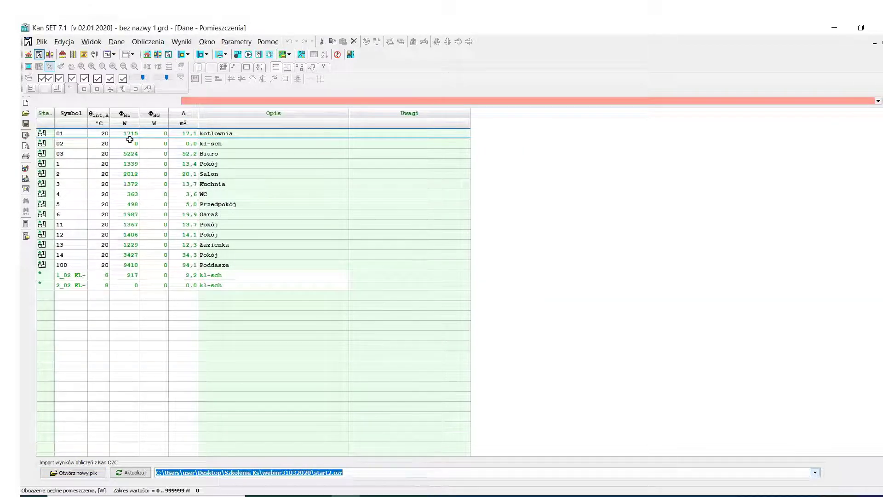
Step: Review the imported room values, including Przedpokój
key("Down")
key("Down")
key("Down")
key("Down")
key("Down")
key("Down")
key("Down")
key("Down")
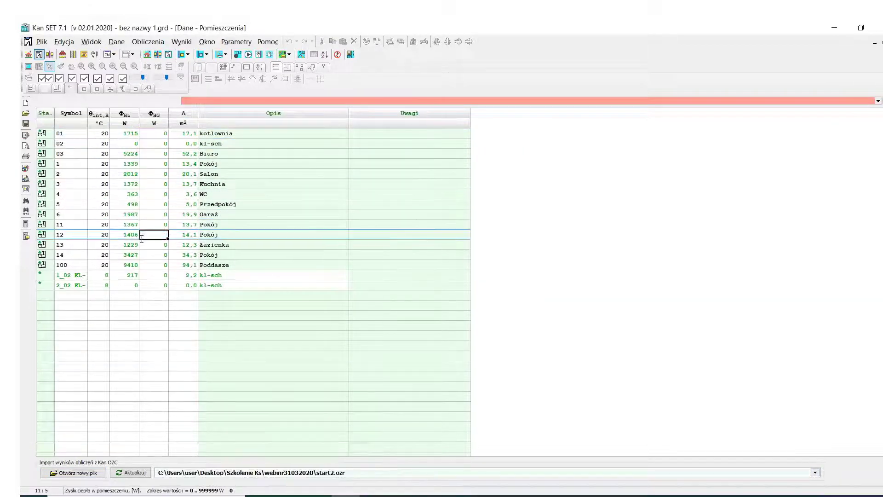
key("Down")
key("Down")
key("Down")
key("Down")
key("Down")
left_click(131, 266)
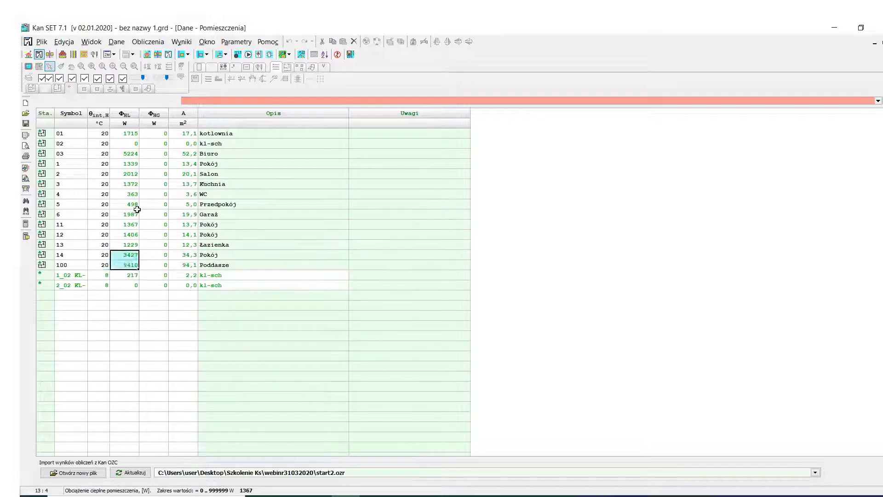
left_click(132, 203)
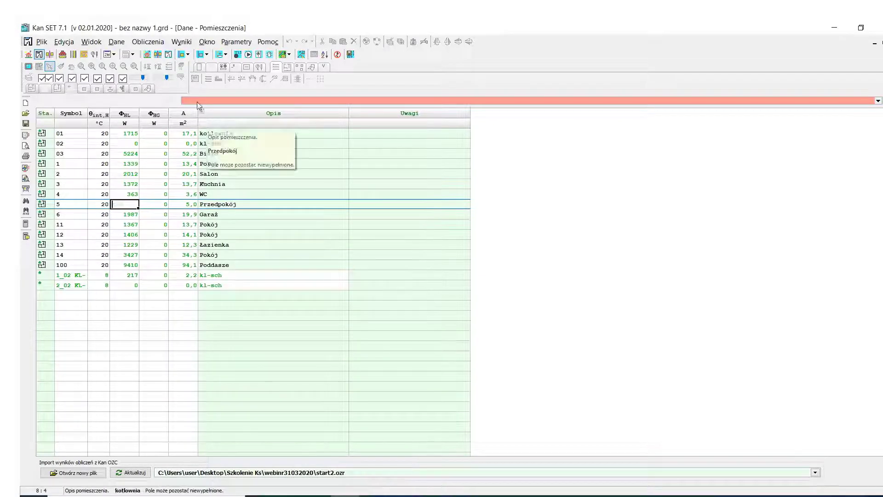
Step: Return to the piwnica floor drawing and zoom to its full extent
left_click(116, 42)
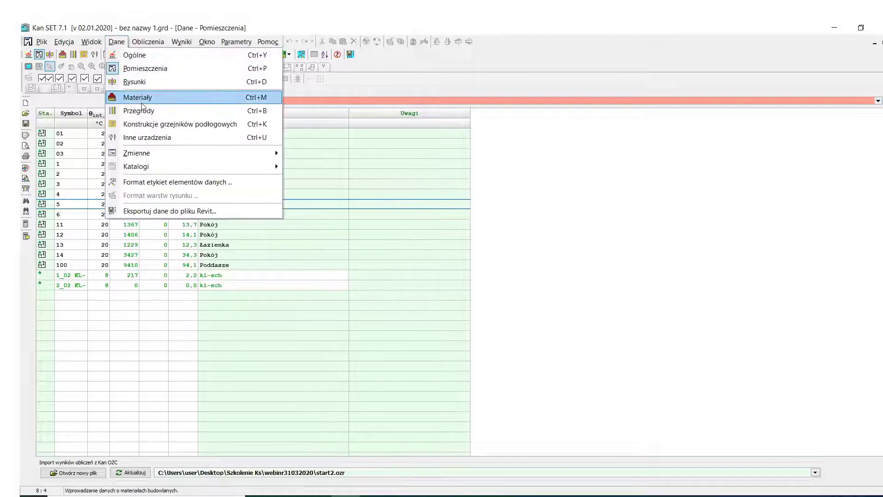
left_click(140, 84)
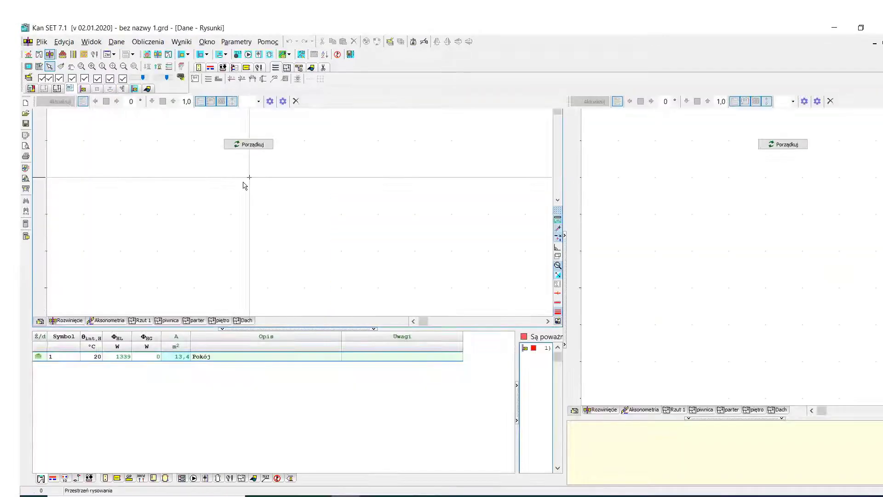
left_click(166, 320)
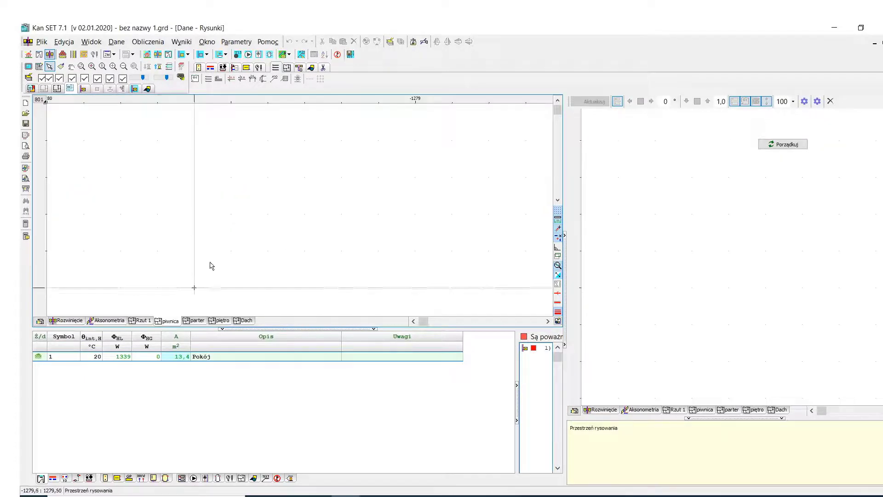
right_click(214, 200)
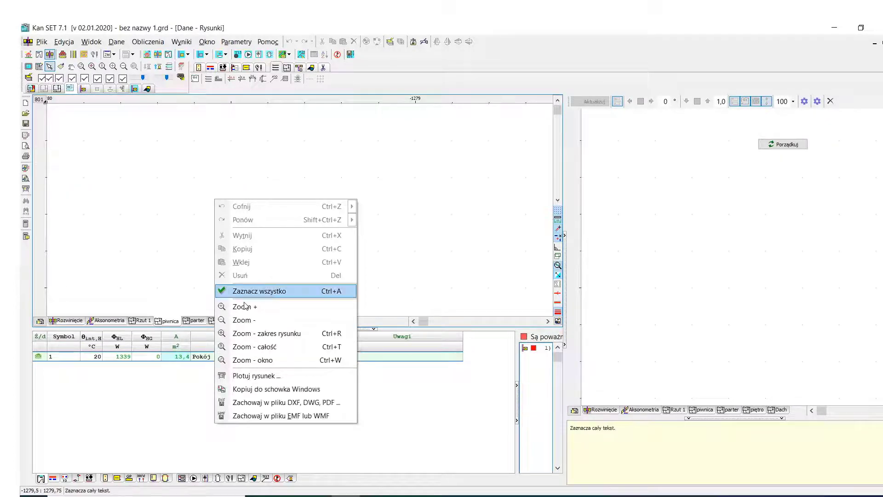
left_click(253, 334)
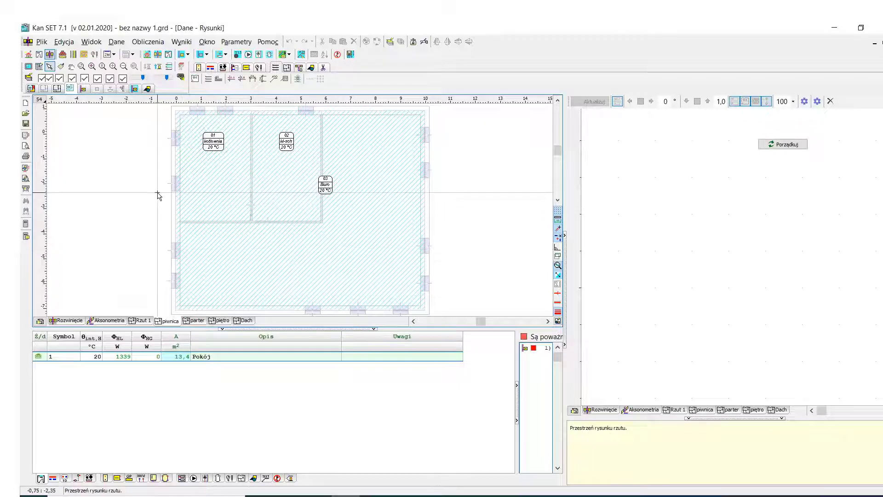
Step: Hide the room hatching and box-select all walls of the piwnica plan
scroll(169, 191, "down", 1)
scroll(182, 205, "down", 1)
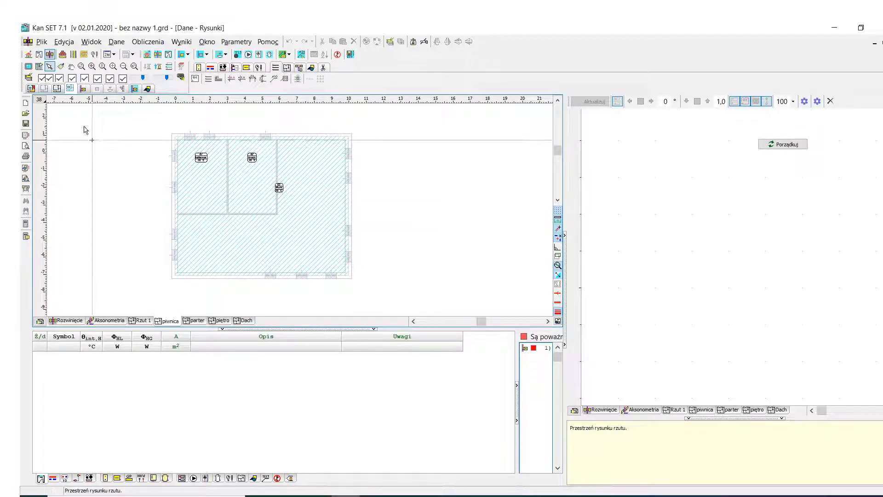
left_click(56, 88)
scroll(152, 174, "down", 1)
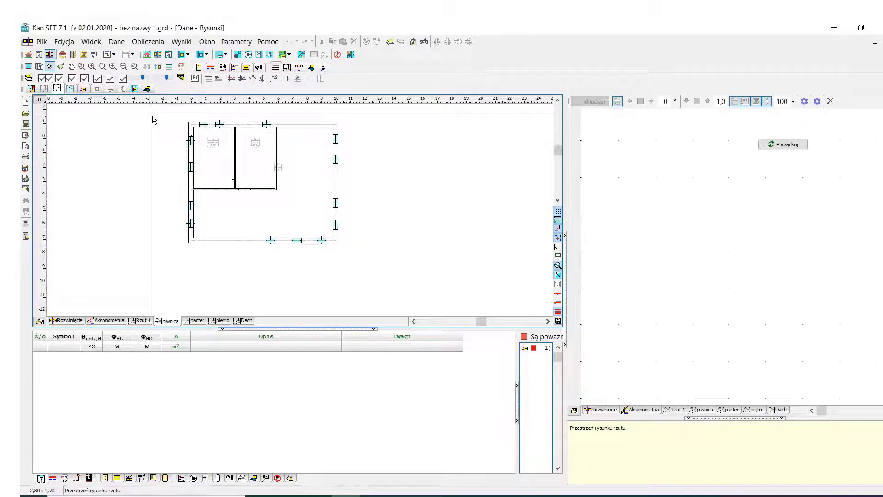
left_click_drag(156, 119, 359, 253)
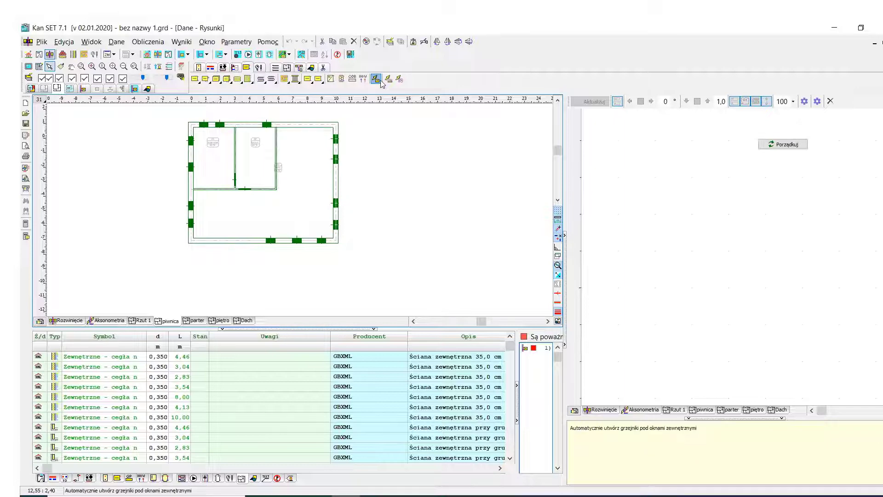
Step: Auto-create Grzejnik płytowy VK (CV22-60) radiators under the exterior windows of the selected walls
left_click(380, 81)
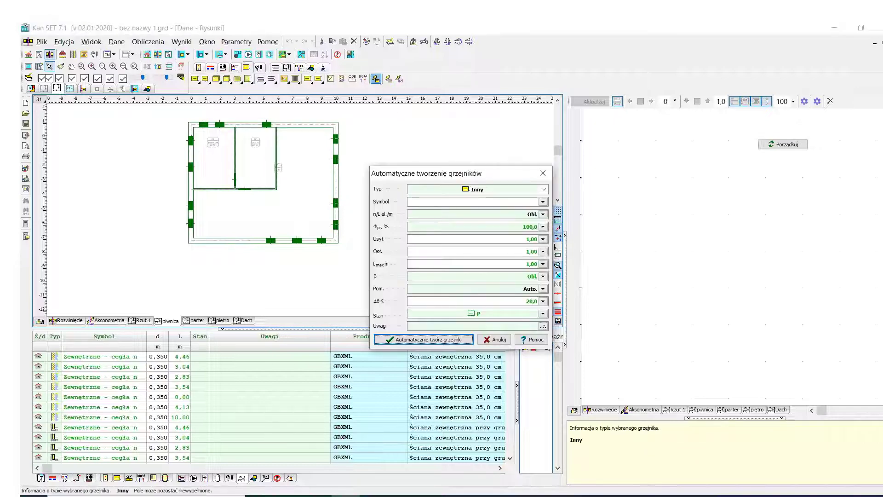
left_click(506, 189)
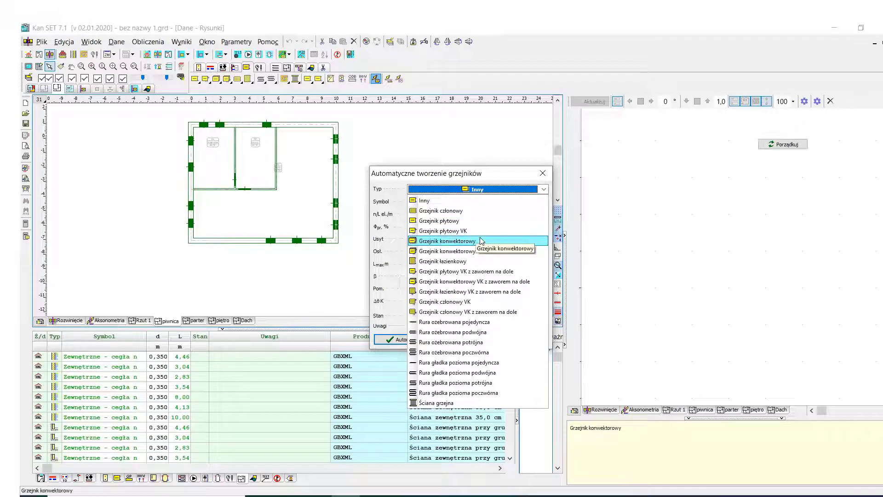
left_click(492, 231)
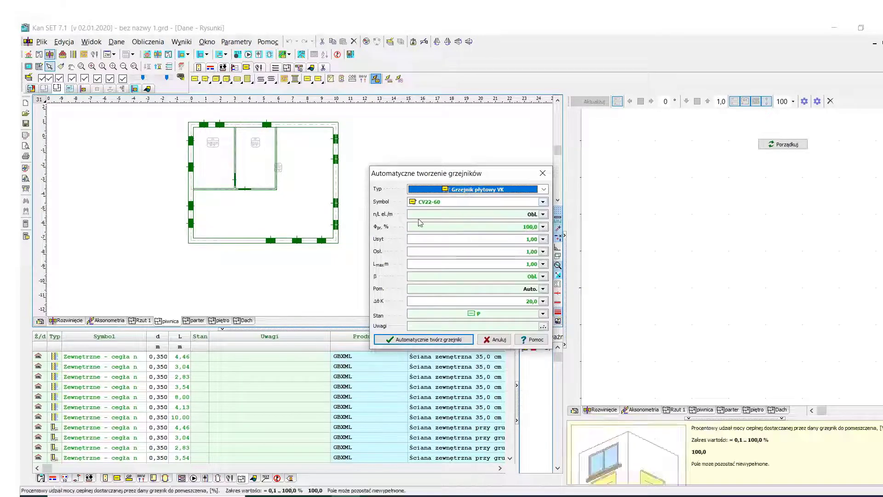
left_click(428, 340)
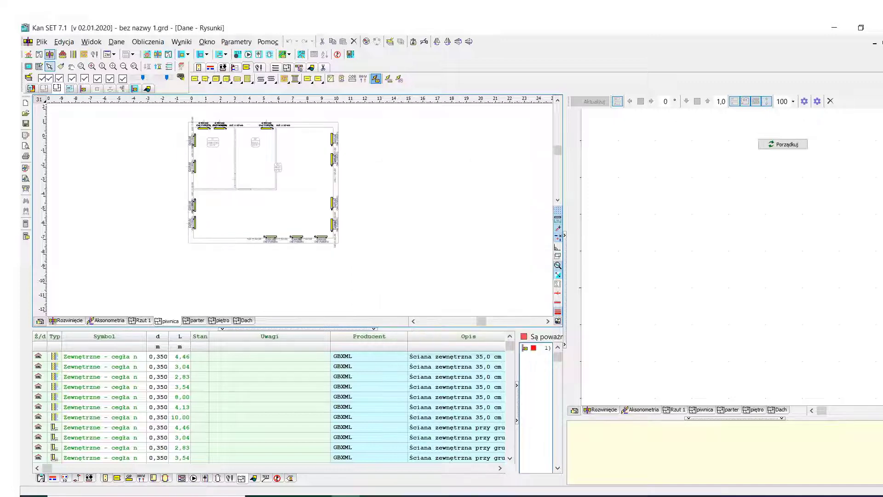
scroll(280, 245, "up", 2)
scroll(280, 207, "down", 1)
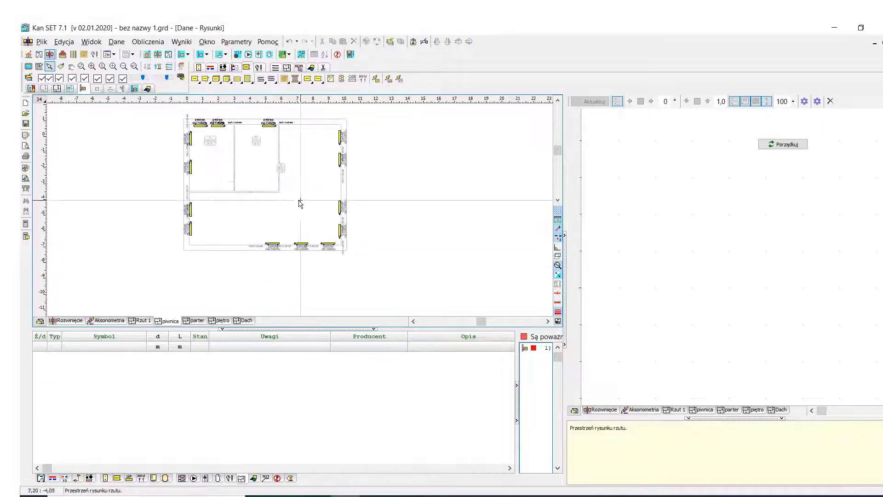
Step: Start a pipe run on the left wall and route it to the top-left and top-right corners
left_click(225, 80)
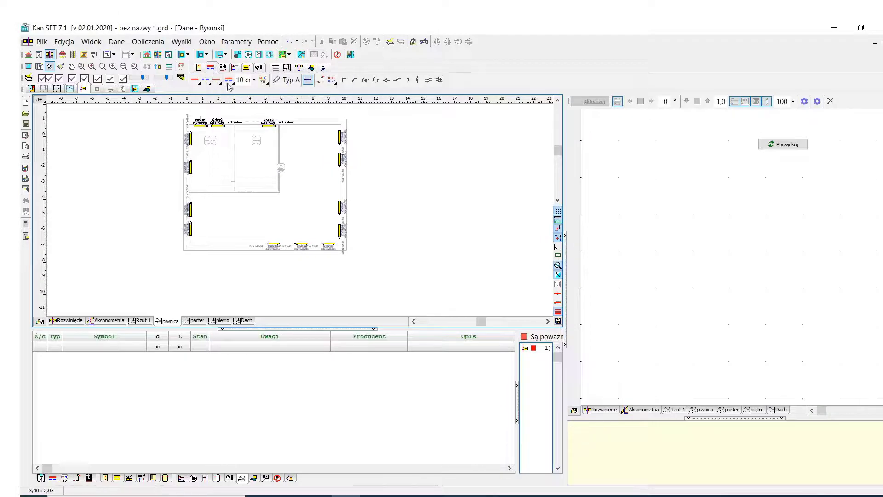
scroll(216, 221, "up", 2)
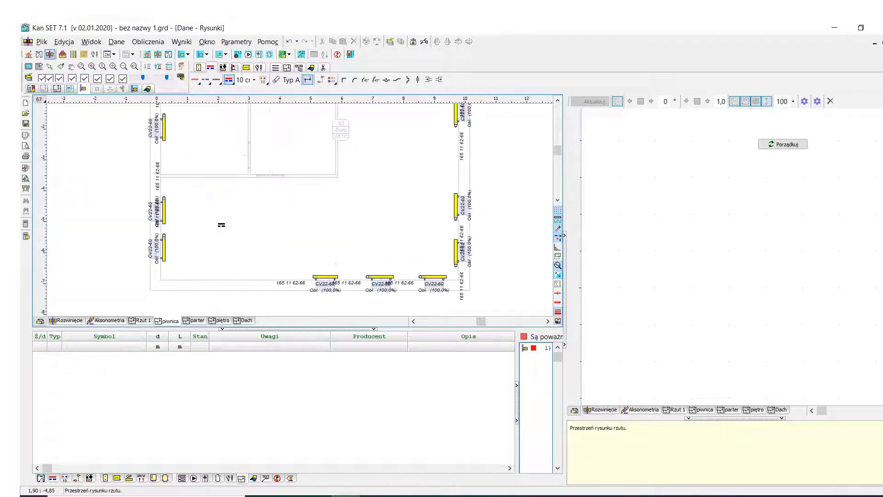
scroll(184, 251, "up", 2)
scroll(151, 245, "up", 1)
left_click(152, 245)
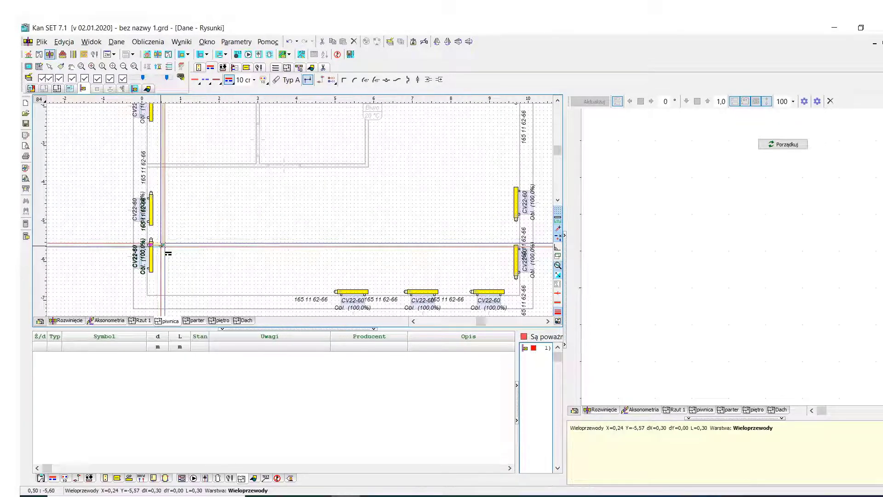
scroll(165, 245, "down", 2)
scroll(164, 245, "down", 1)
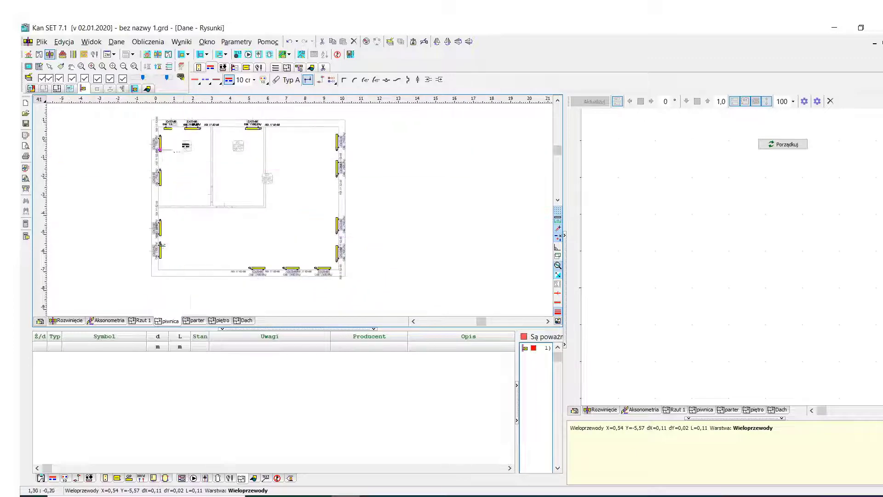
scroll(163, 133, "up", 1)
scroll(163, 133, "up", 1)
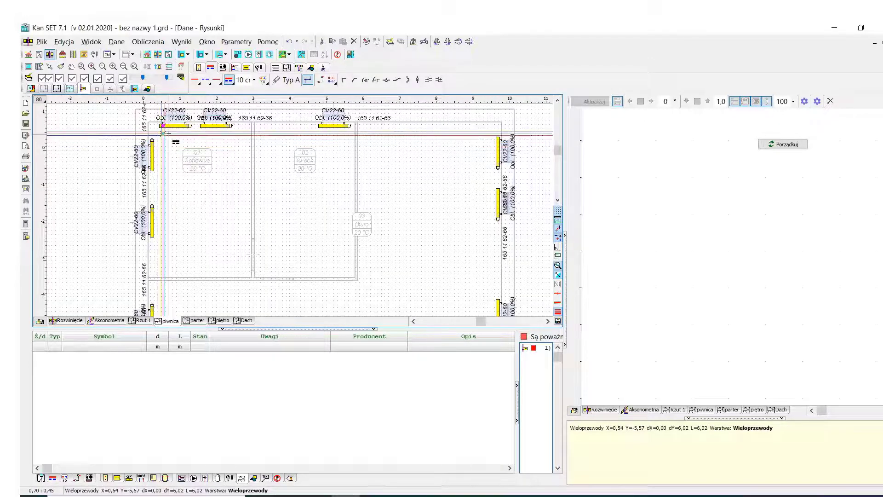
left_click(163, 133)
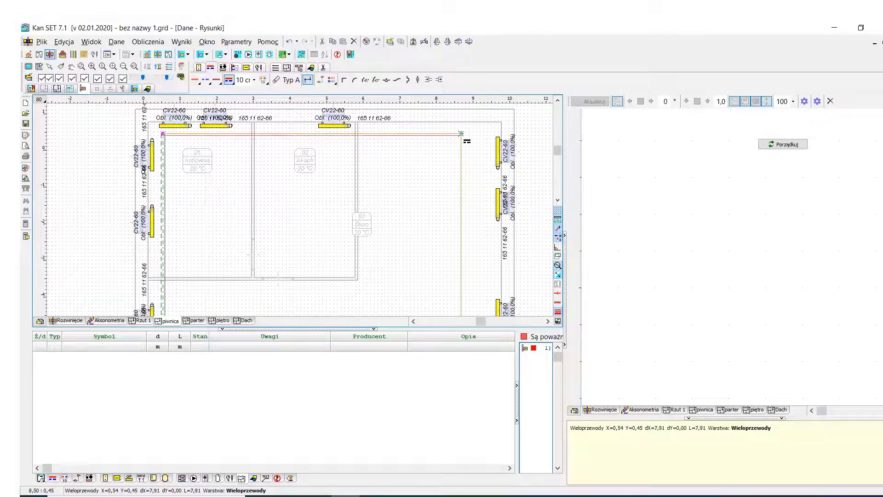
left_click(483, 133)
Step: Continue the pipe run down the right side and end it at the bottom radiator
scroll(484, 134, "down", 1)
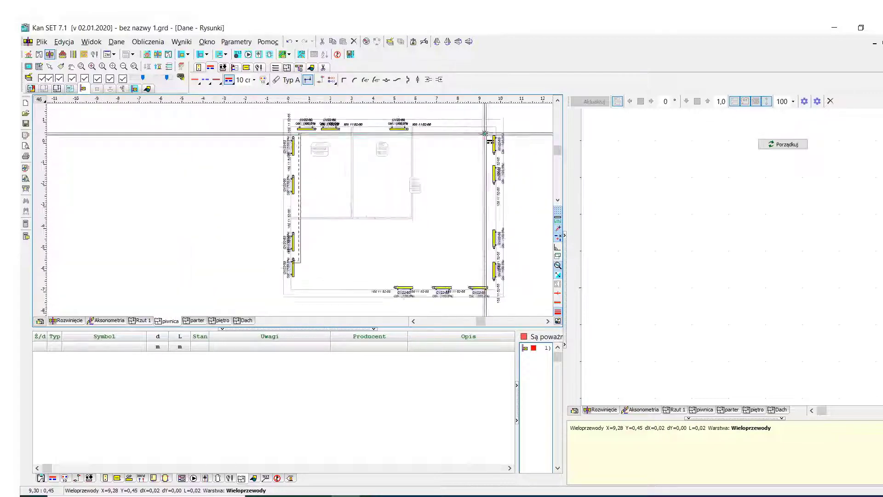
scroll(486, 134, "down", 1)
scroll(480, 184, "down", 1)
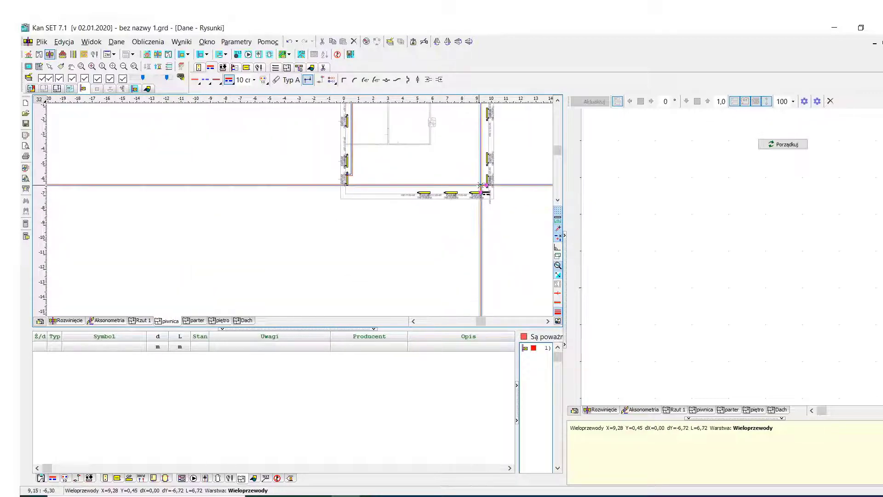
scroll(480, 192, "up", 1)
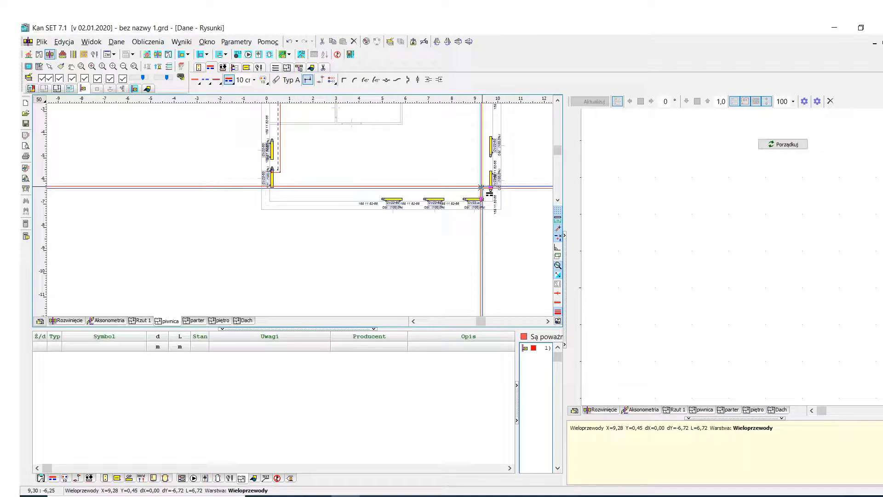
scroll(392, 186, "up", 1)
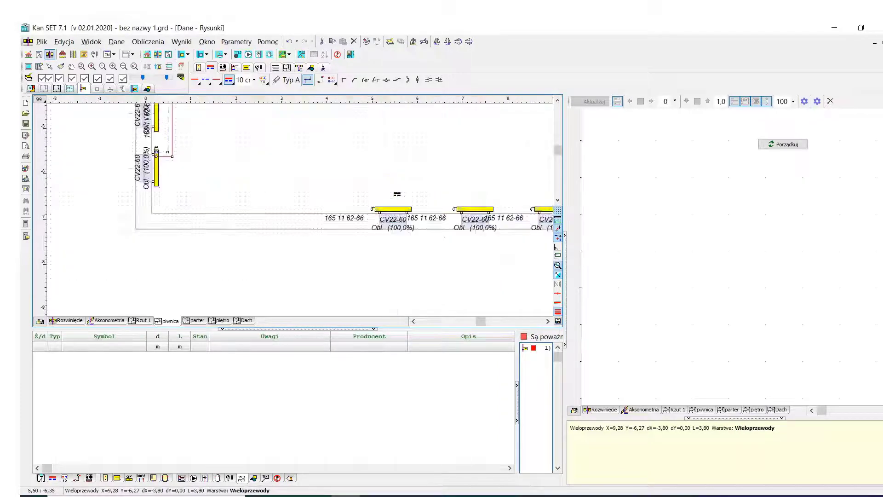
scroll(388, 186, "up", 1)
left_click(376, 214)
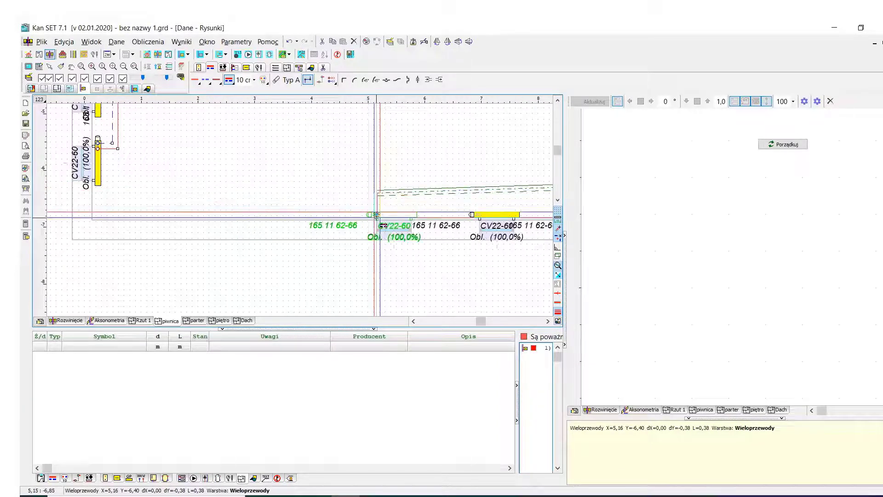
right_click(376, 215)
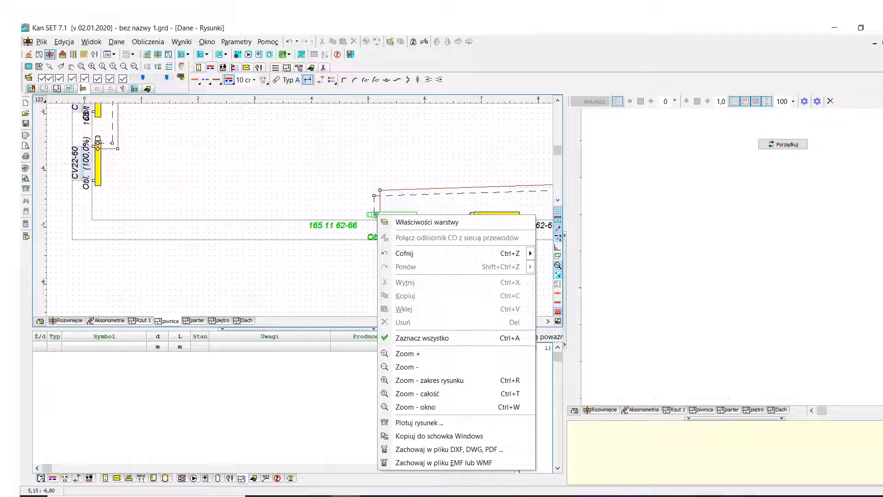
left_click(49, 67)
Step: Zoom out, box-select the whole room drawing and switch to the selected radiators
scroll(203, 185, "down", 1)
scroll(206, 183, "down", 1)
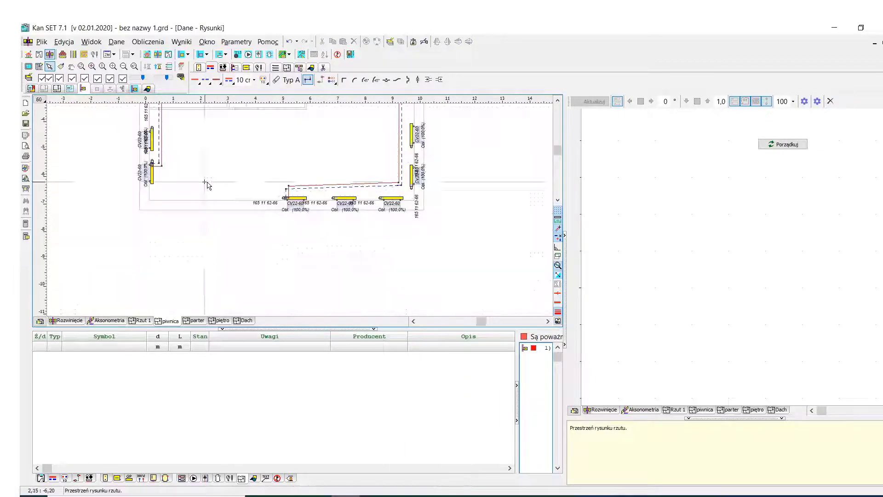
middle_click_drag(206, 184, 231, 251)
scroll(232, 251, "down", 1)
scroll(236, 243, "down", 2)
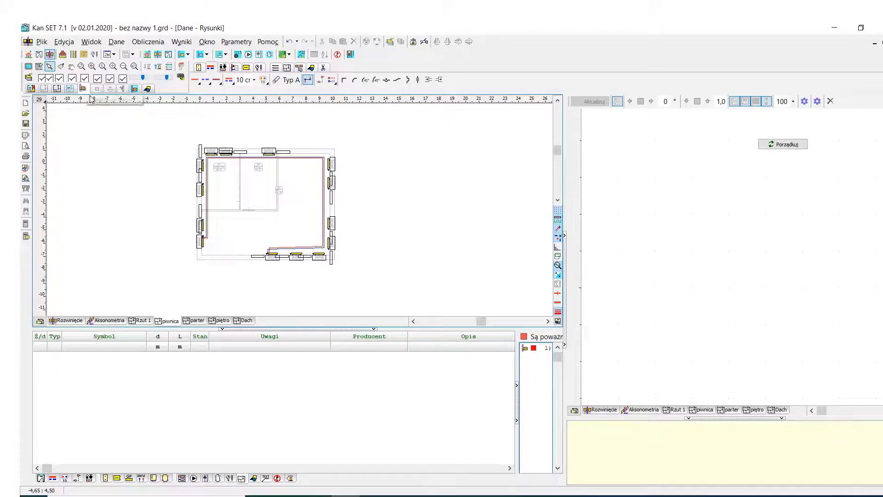
left_click_drag(141, 114, 347, 291)
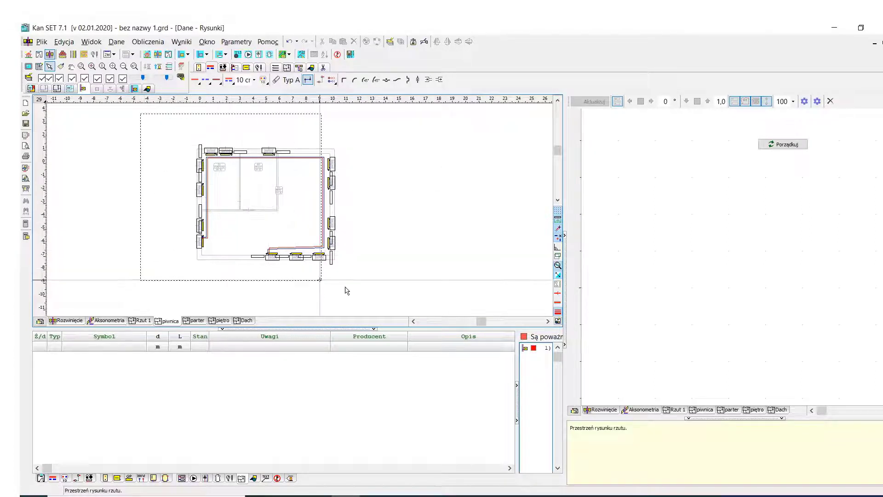
left_click(248, 68)
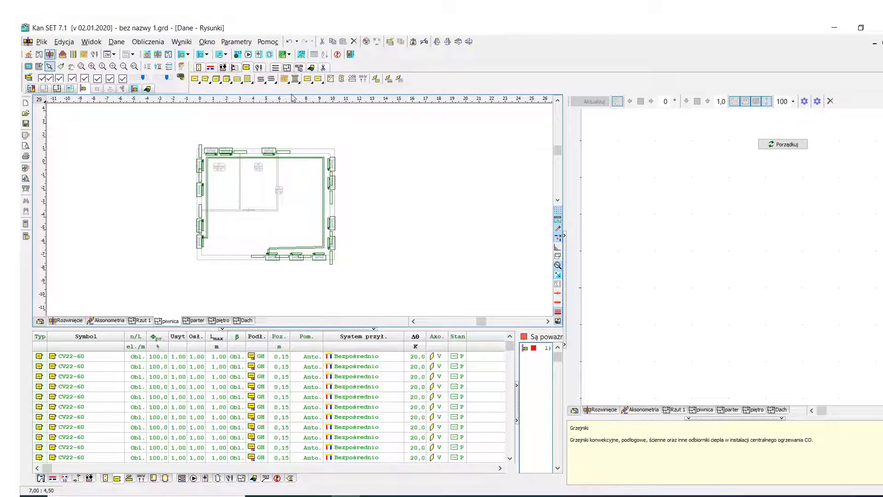
Step: Connect the selected radiators to the pipe run with type A pipes and PAR PS 140C T insulation
left_click(388, 80)
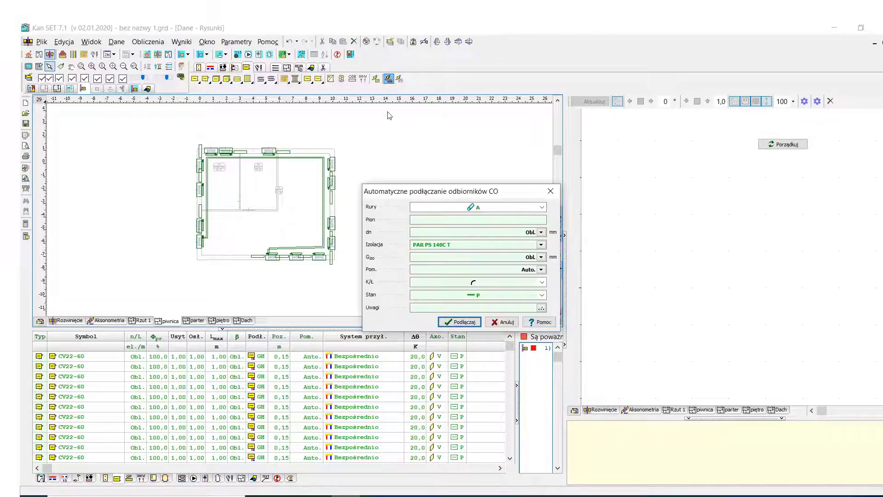
left_click(464, 322)
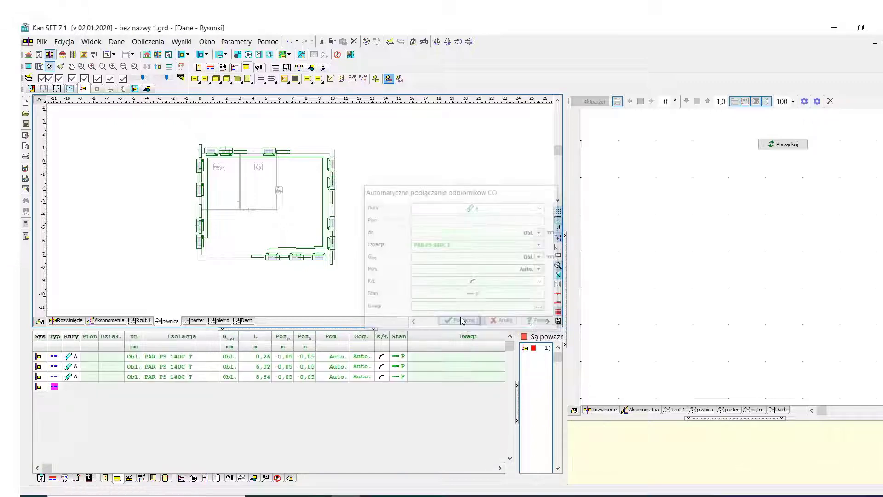
left_click(225, 227)
scroll(224, 228, "up", 3)
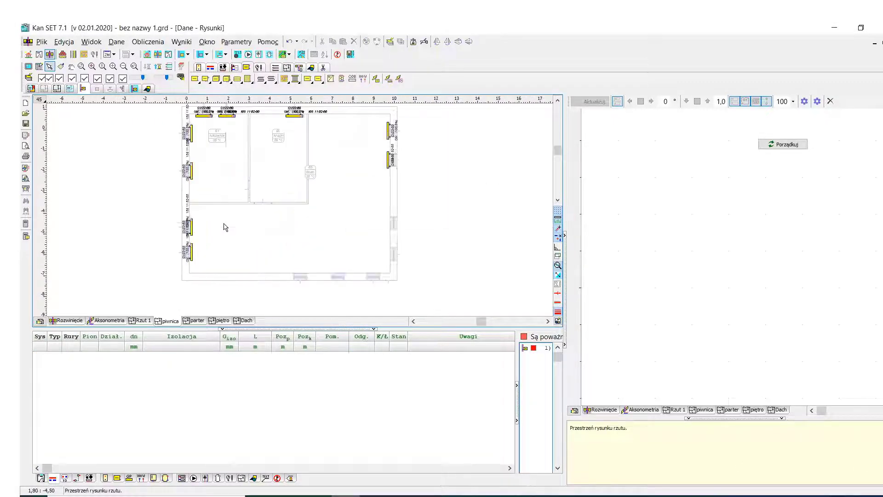
scroll(225, 226, "up", 2)
scroll(227, 226, "up", 1)
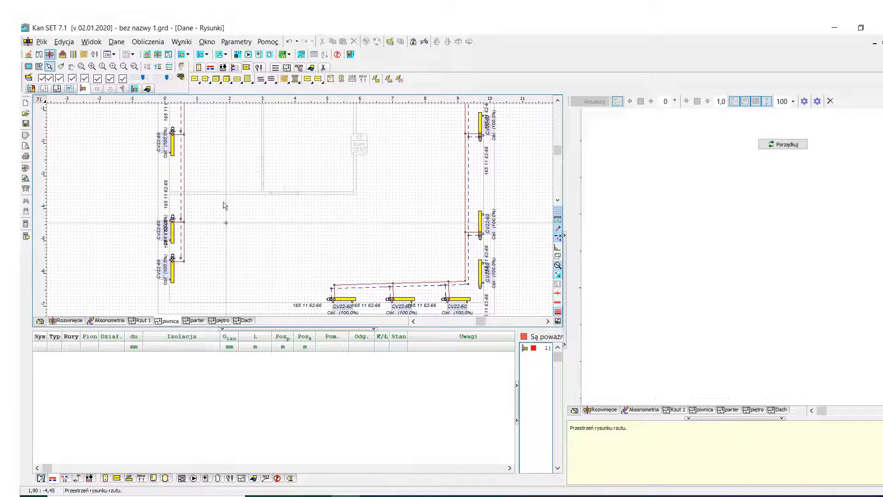
Step: Place a floor-standing boiler and move it into the top-left room
left_click(196, 79)
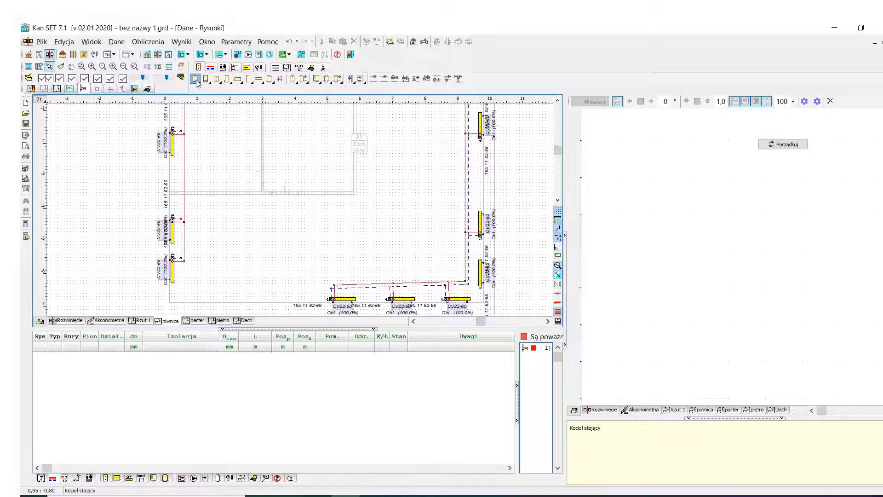
left_click(219, 162)
left_click(48, 66)
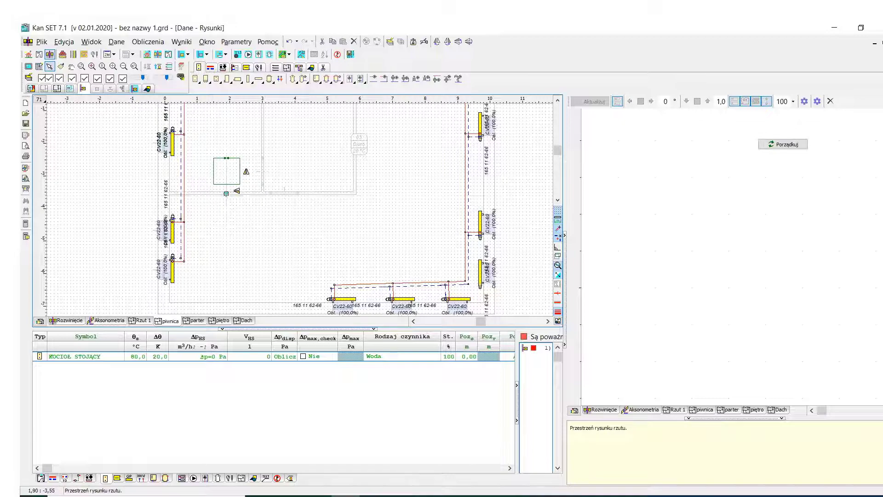
mouse_move(226, 193)
left_mouse_down()
mouse_move(239, 140)
mouse_move(246, 166)
left_mouse_up()
left_click(242, 208)
scroll(243, 208, "up", 2)
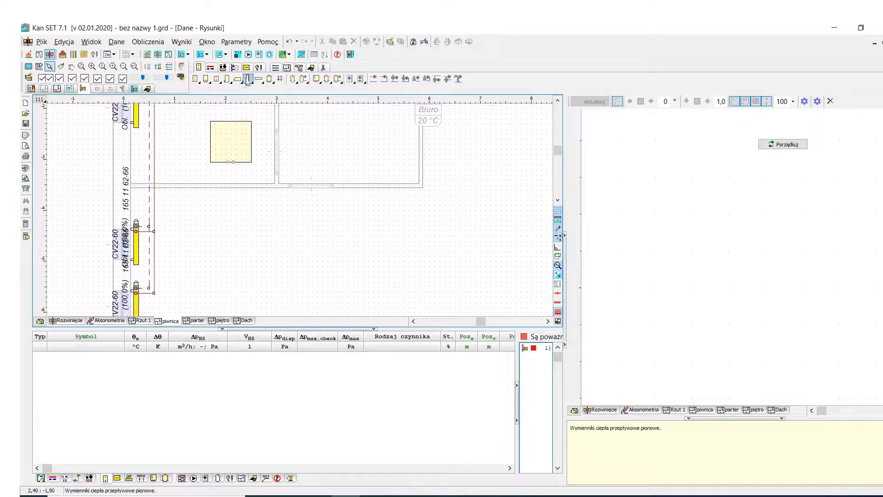
Step: Draw a KAN PRESS type A pipe from the boiler down and across to the left-wall line
left_click(210, 68)
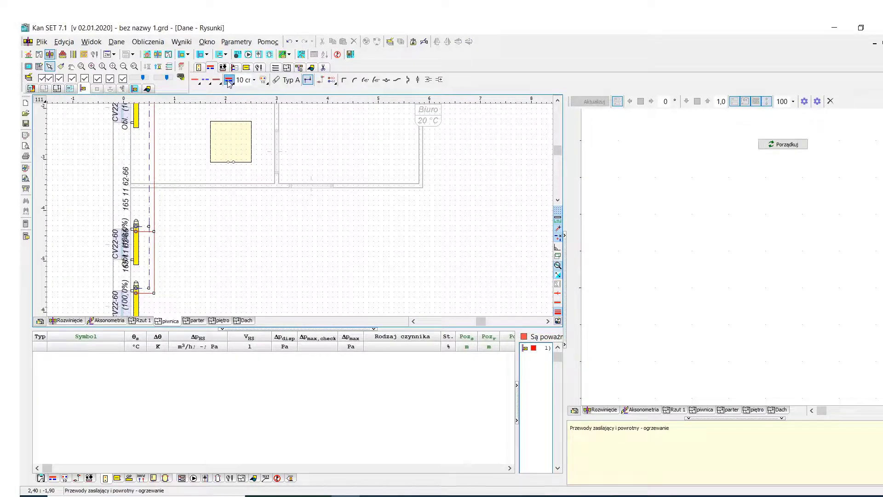
left_click(229, 81)
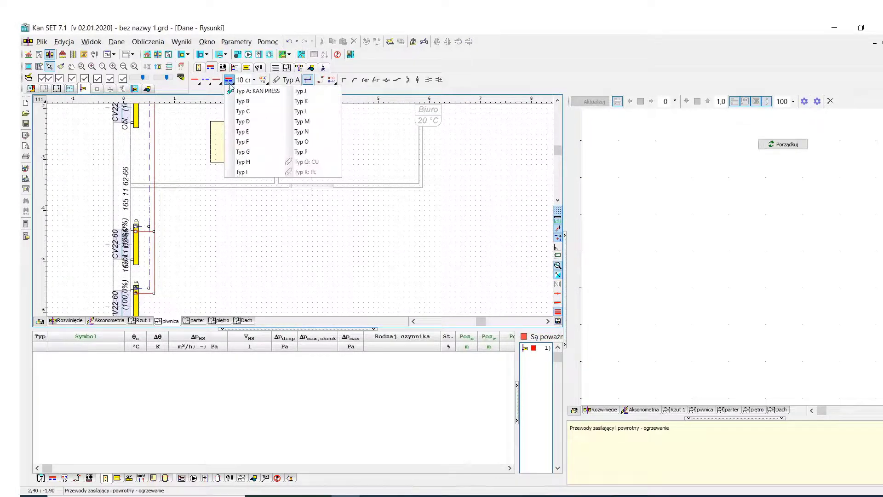
left_click(252, 92)
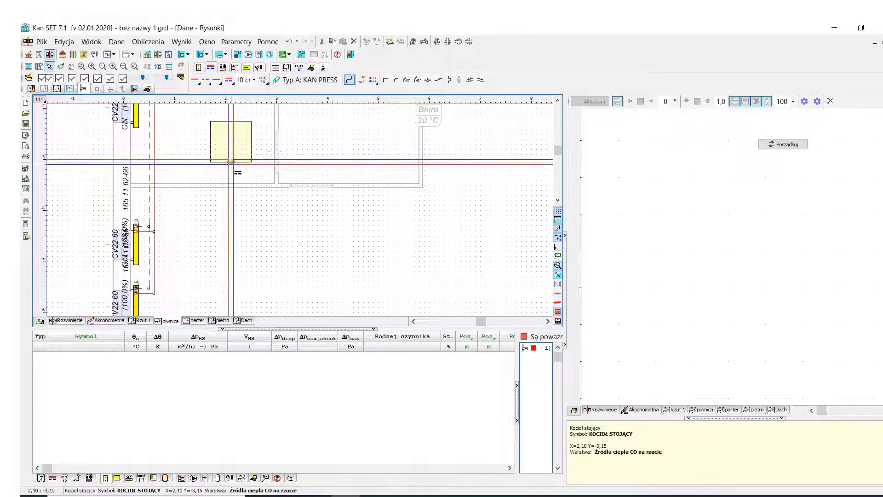
left_click(230, 161)
left_click(231, 177)
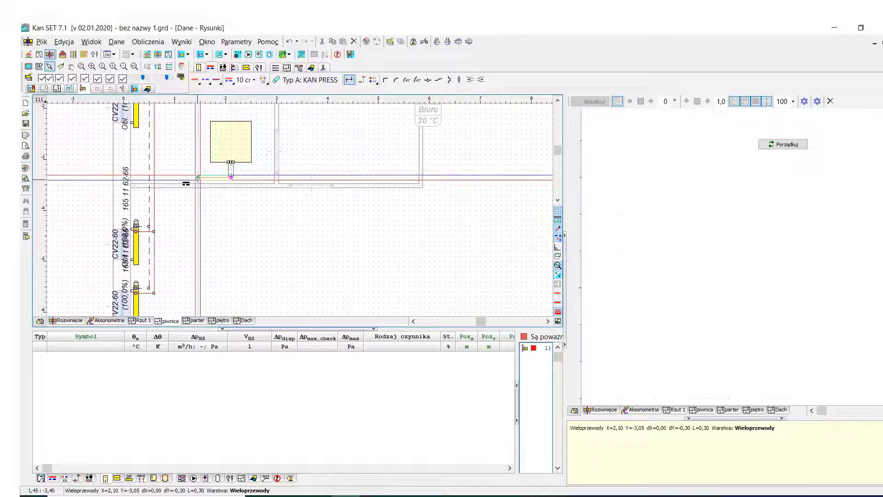
left_click(152, 177)
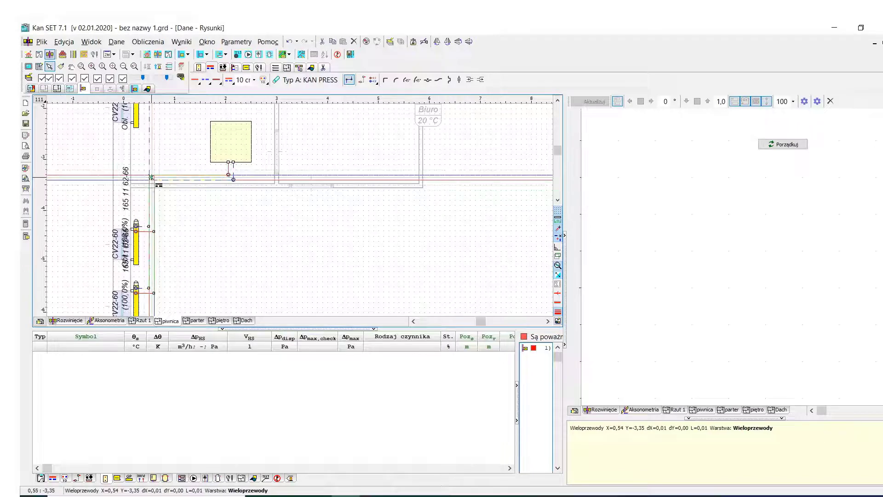
scroll(188, 228, "down", 1)
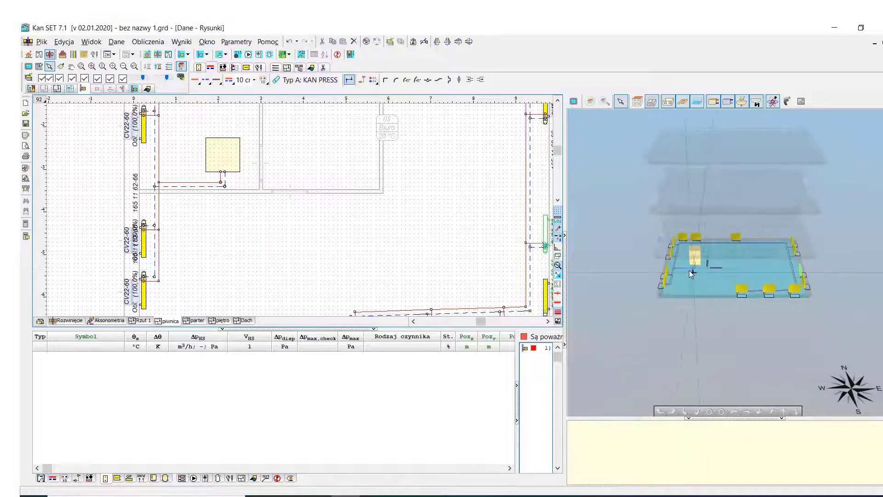
Step: Select the boiler's return pipe and give it Poz_p and Poz_k levels of 2,00 m
scroll(702, 280, "up", 3)
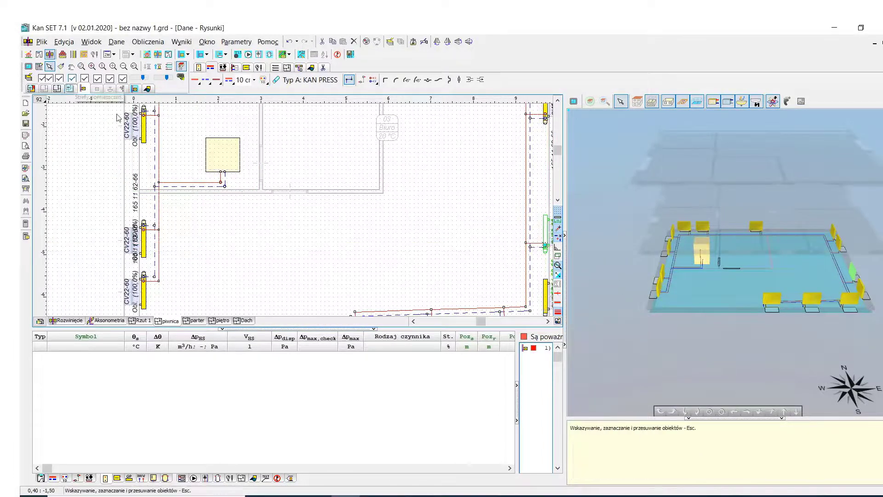
left_click(172, 186)
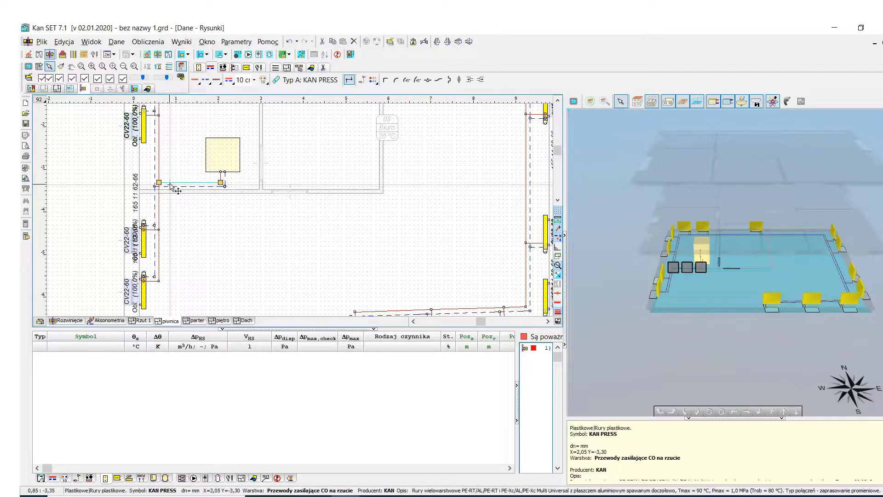
left_click(187, 186)
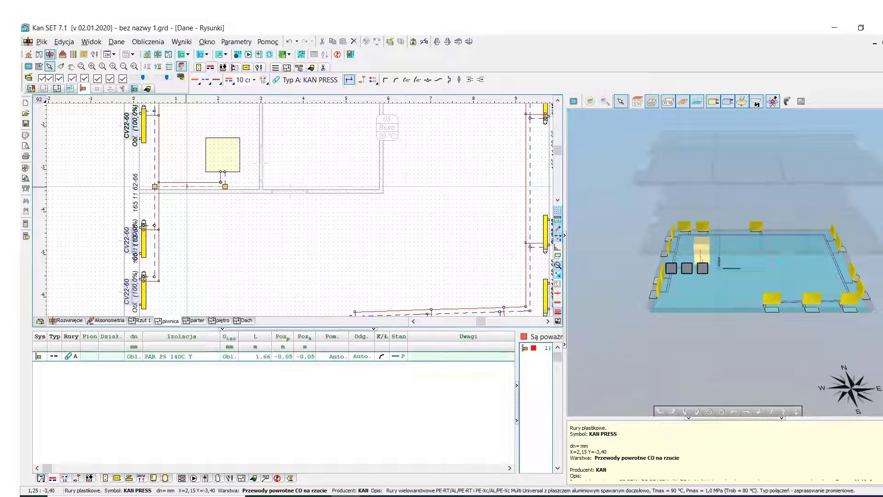
left_click(282, 357)
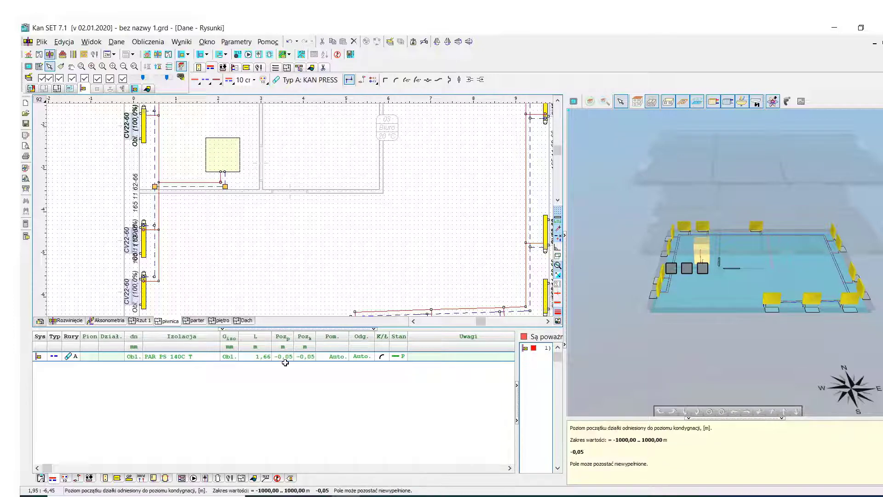
type("2")
key("Tab")
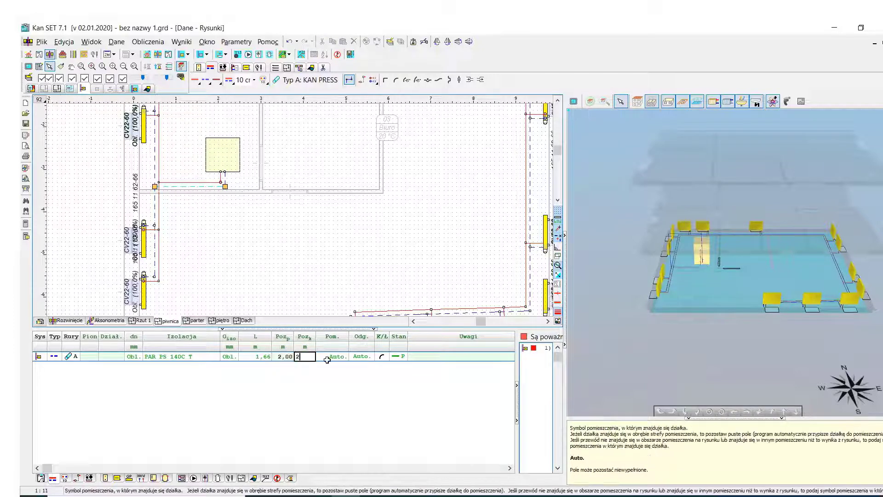
key("Tab")
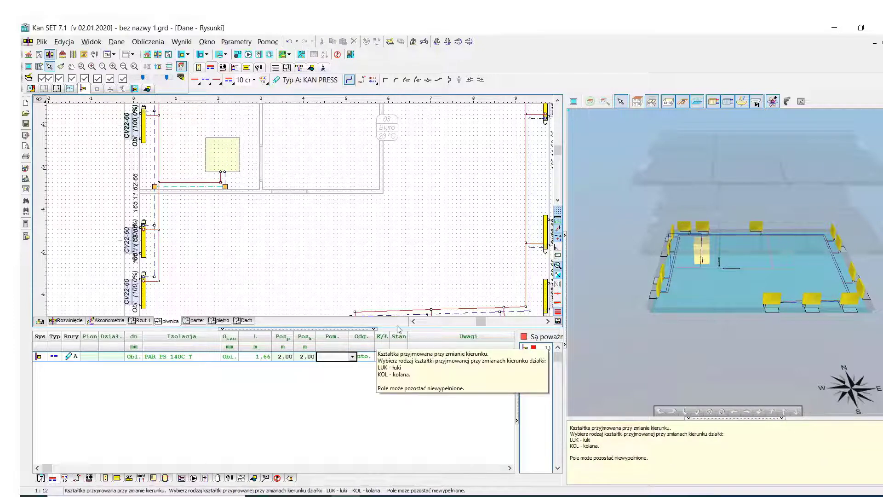
key("Escape")
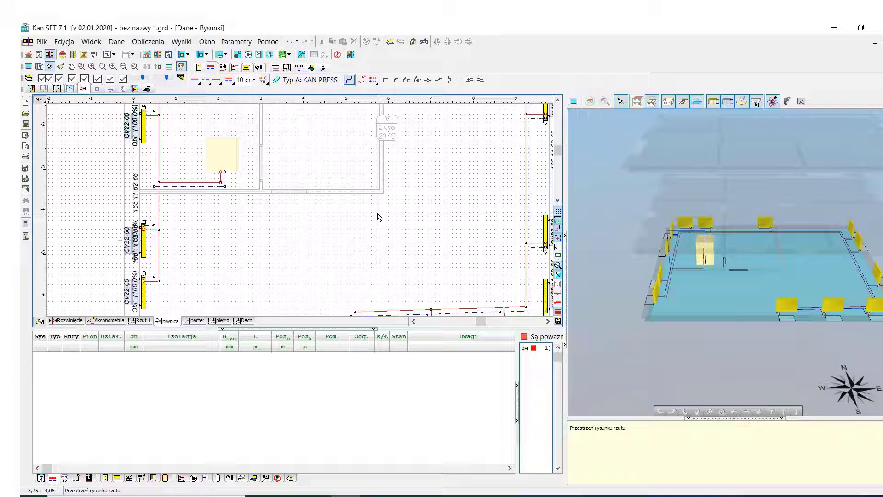
Step: Zoom out and run Obliczenia > Obliczaj CO for the floor plan
scroll(291, 176, "down", 2)
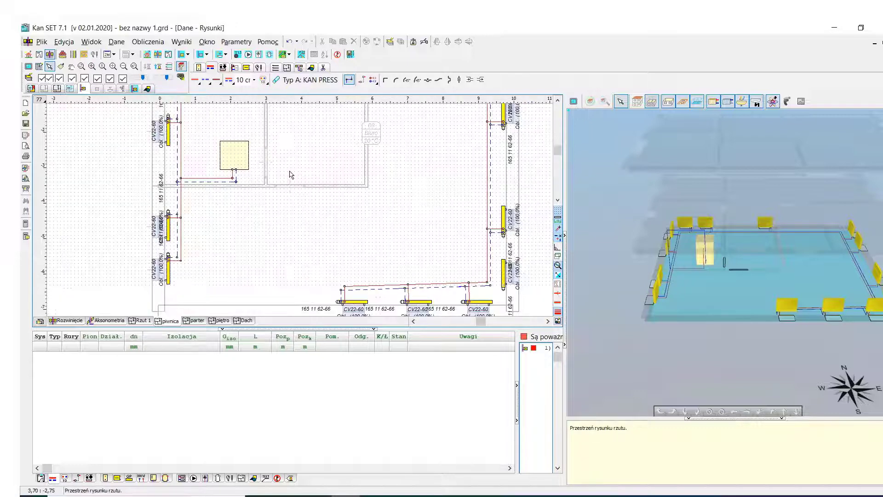
scroll(287, 207, "down", 1)
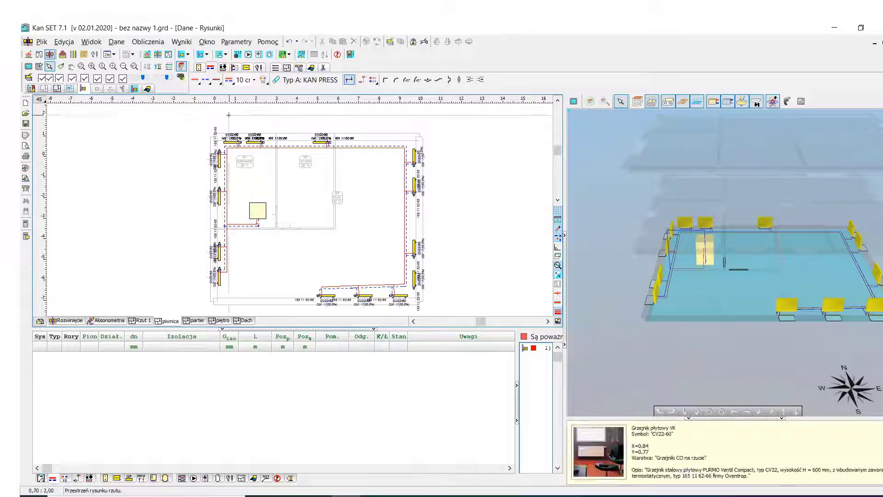
left_click(148, 42)
left_click(169, 73)
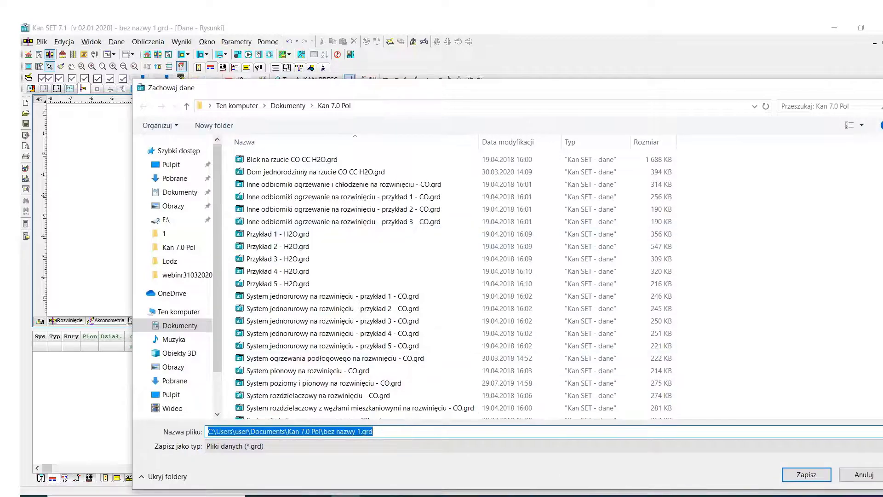
Step: Save bez nazwy 1.grd, review diagnostics and zoom to the unconnected CV22-60 radiator in room 03
left_click(806, 477)
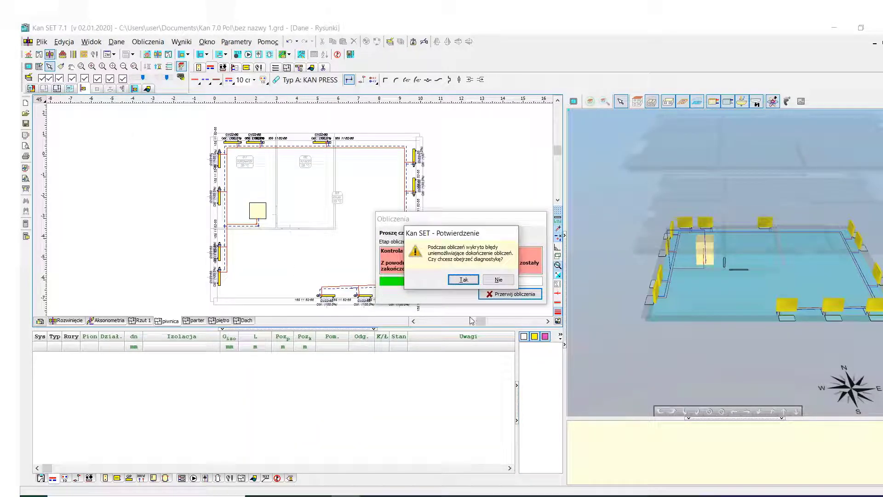
left_click(463, 280)
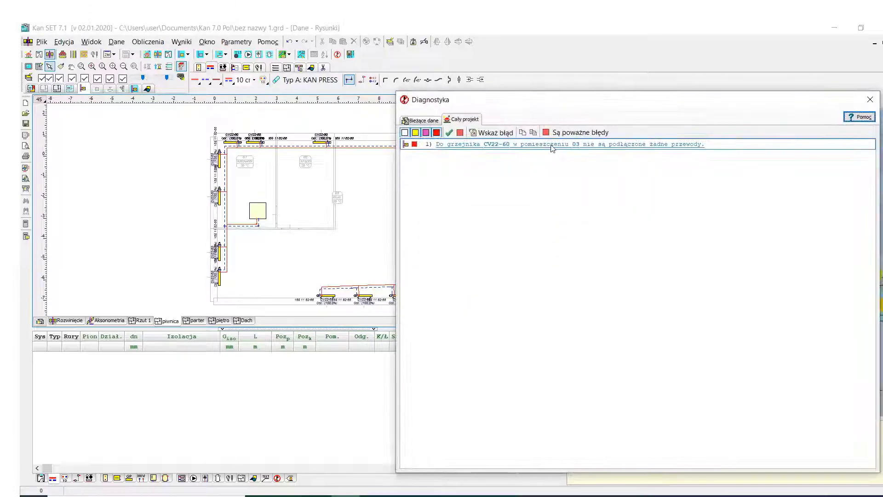
left_click(551, 145)
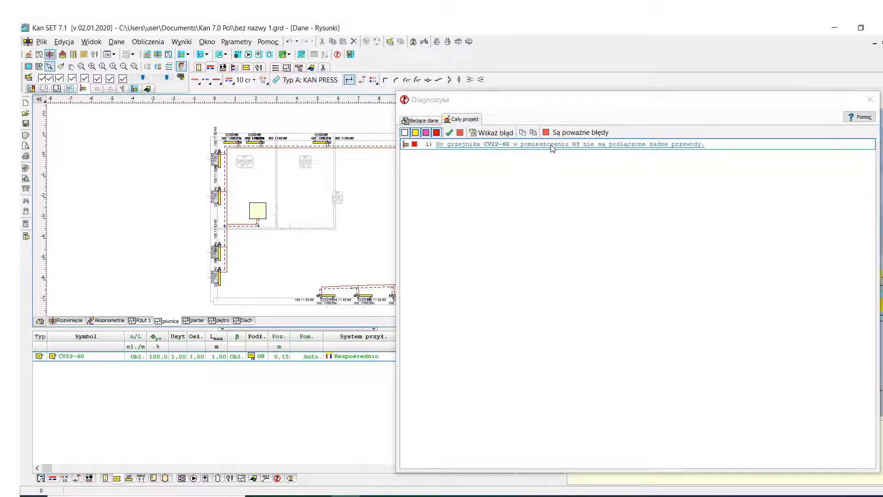
left_click(870, 99)
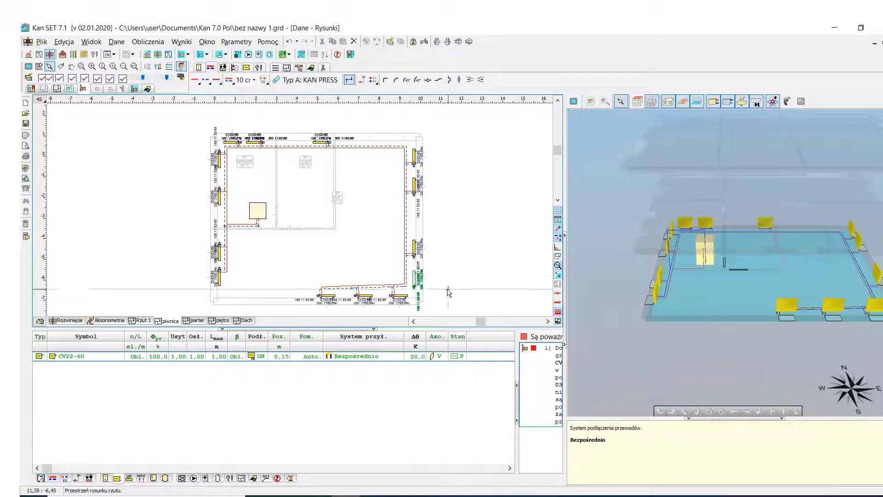
scroll(441, 294, "up", 3)
scroll(393, 309, "up", 1)
scroll(393, 309, "up", 2)
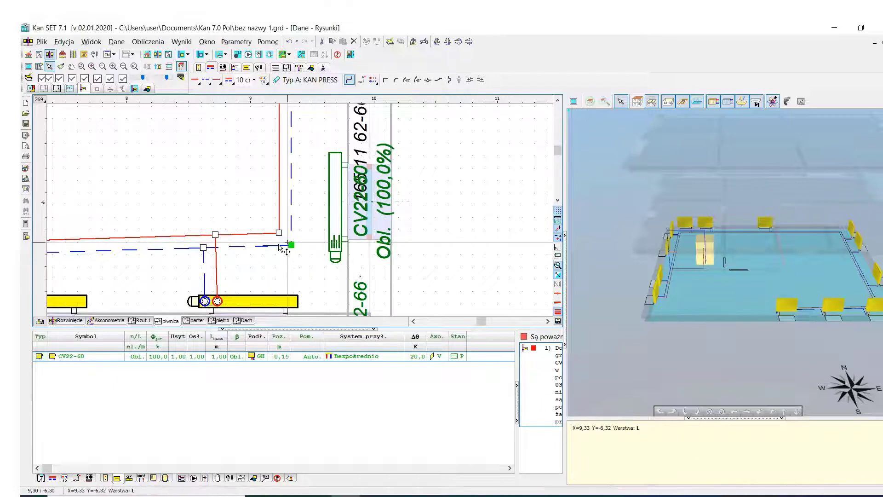
Step: Cut the unconnected CV22-60 radiator out of room 03
left_click(338, 212)
right_click(331, 205)
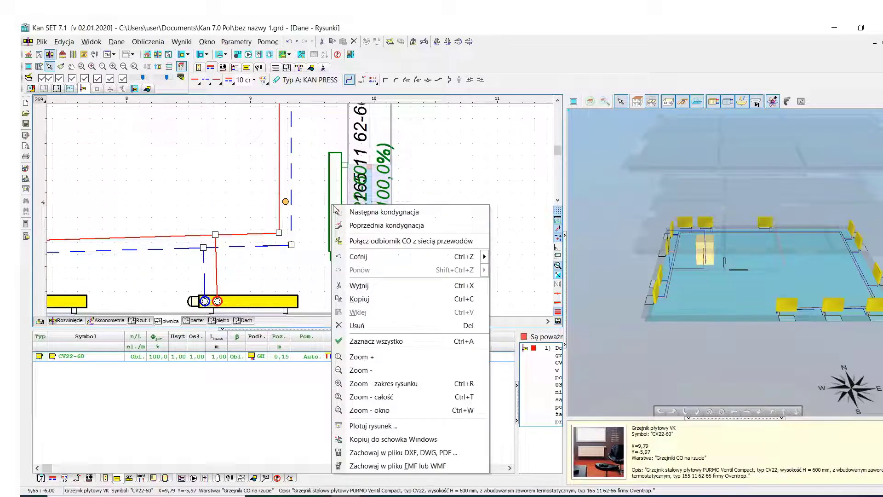
left_click(359, 285)
scroll(350, 251, "down", 3)
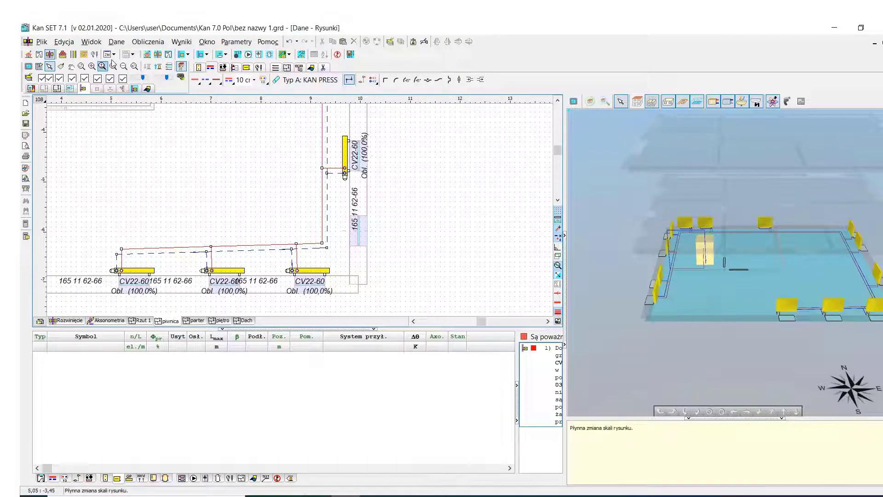
Step: Recalculate everything with Obliczaj wszystko, skipping the diagnostics review
left_click(148, 42)
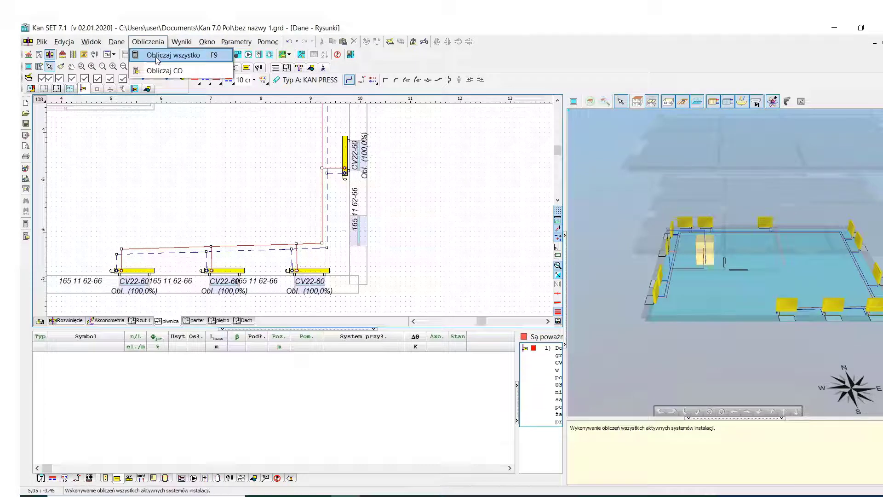
left_click(156, 59)
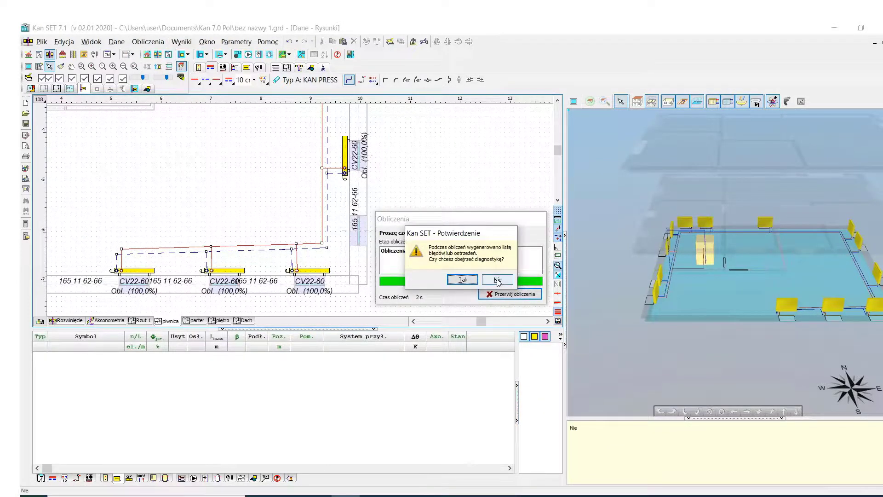
left_click(498, 281)
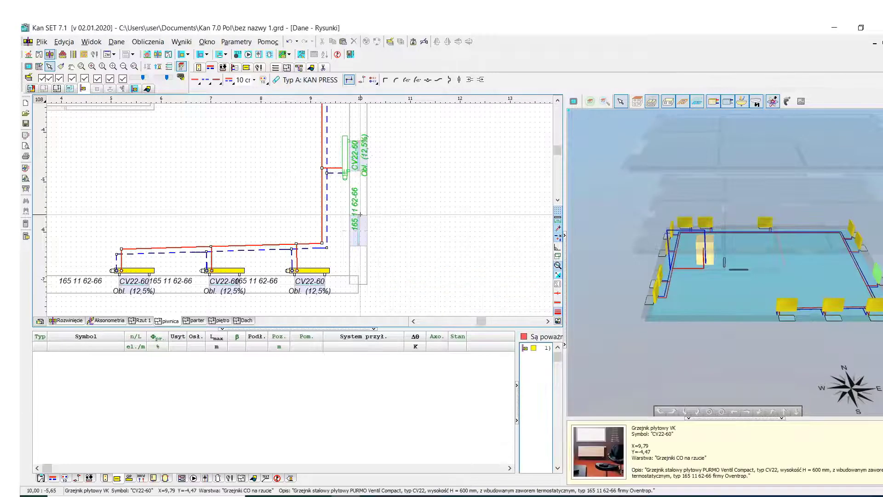
scroll(389, 223, "down", 3)
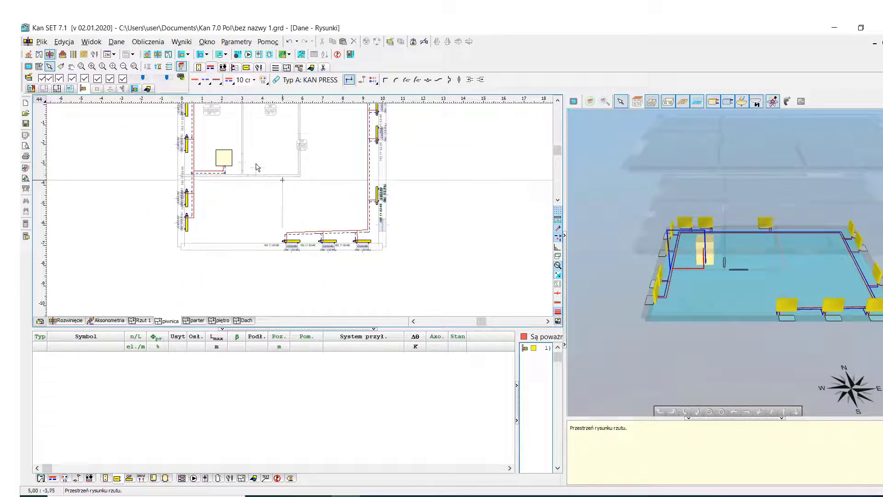
Step: Start exporting the central heating results to a Revit file
left_click(46, 45)
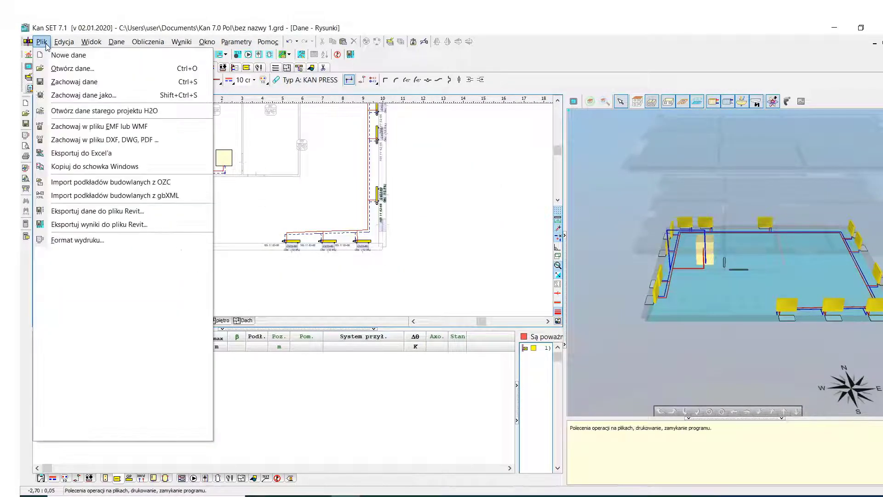
left_click(127, 225)
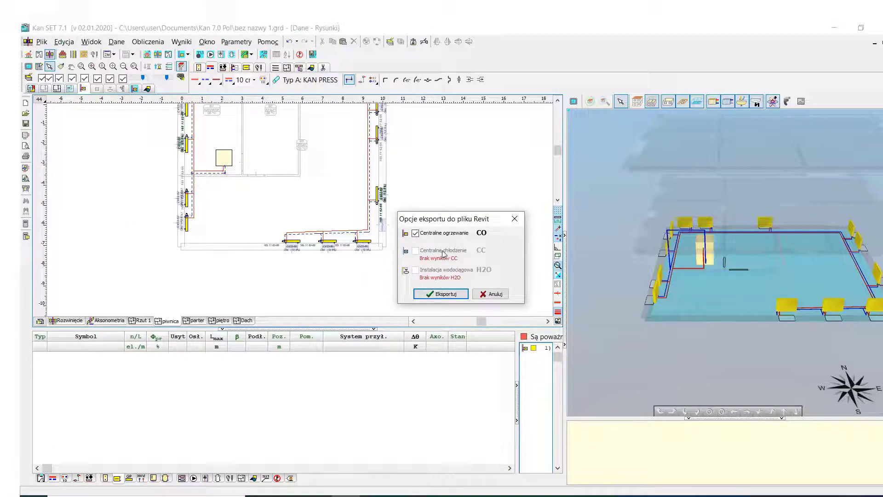
left_click(450, 296)
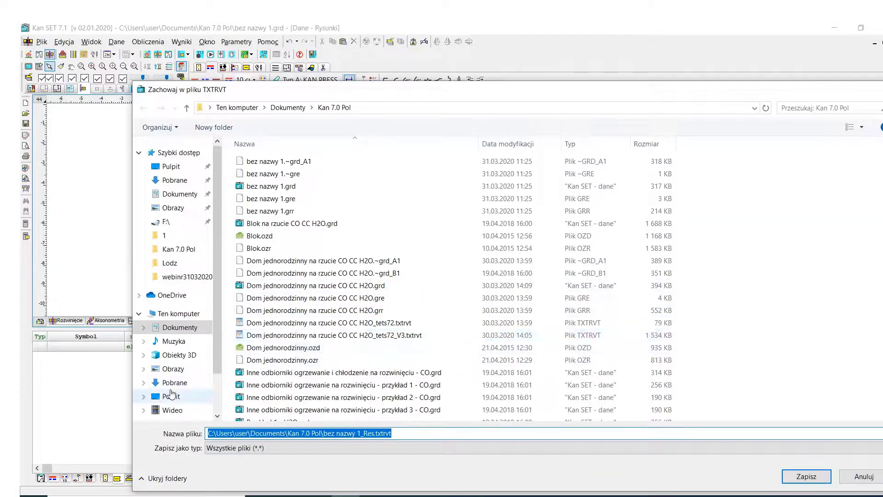
scroll(175, 386, "down", 1)
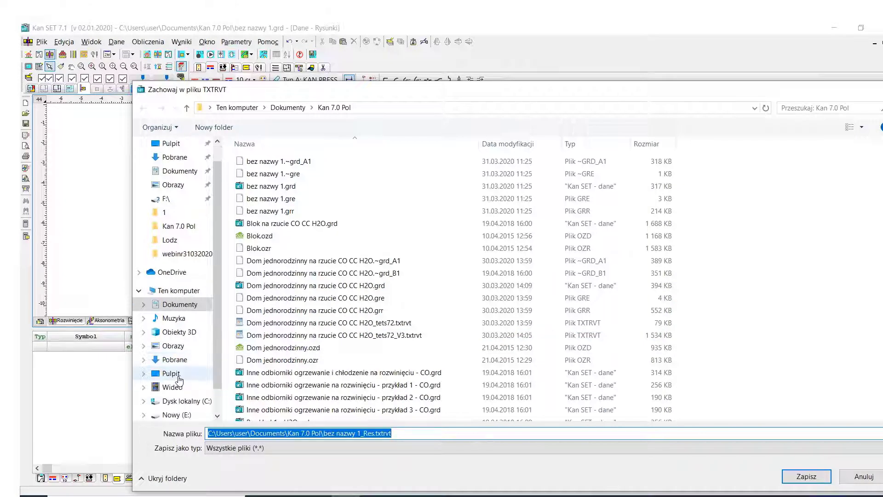
scroll(179, 380, "down", 1)
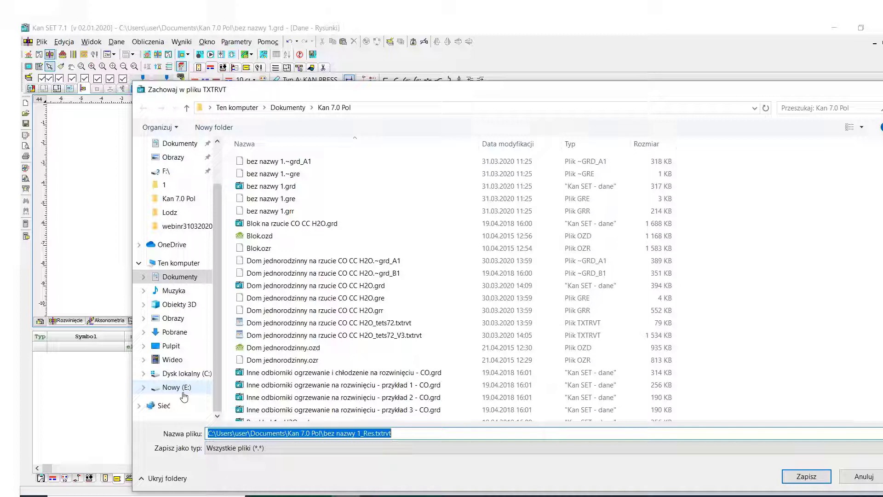
Step: Browse to Pulpit > Szkolenie Ks > webinr31032020, sorting files by name
left_click(169, 351)
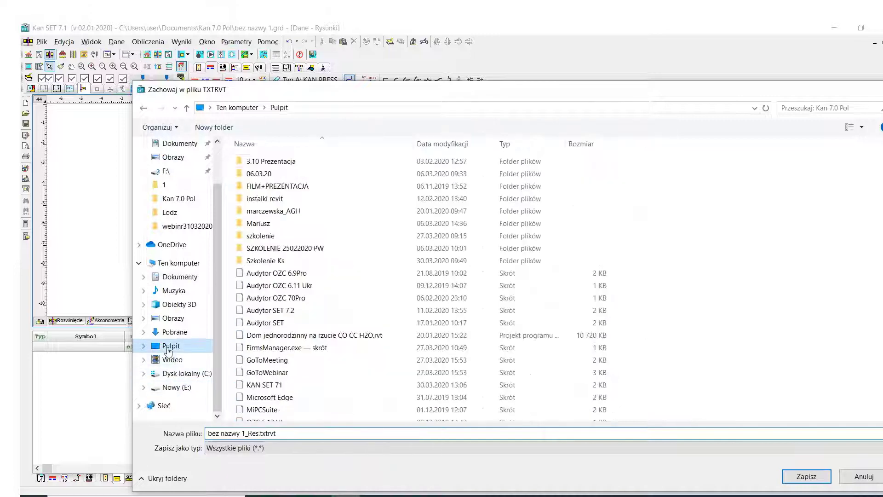
scroll(321, 386, "down", 2)
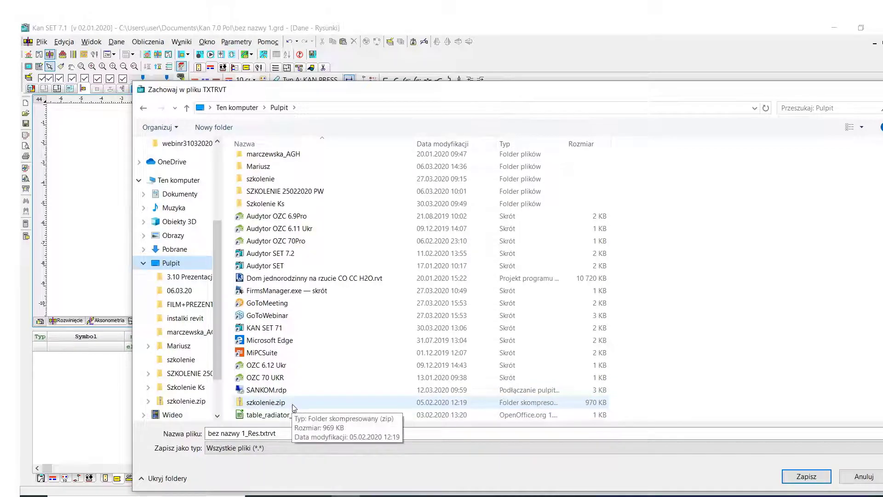
scroll(285, 266, "up", 2)
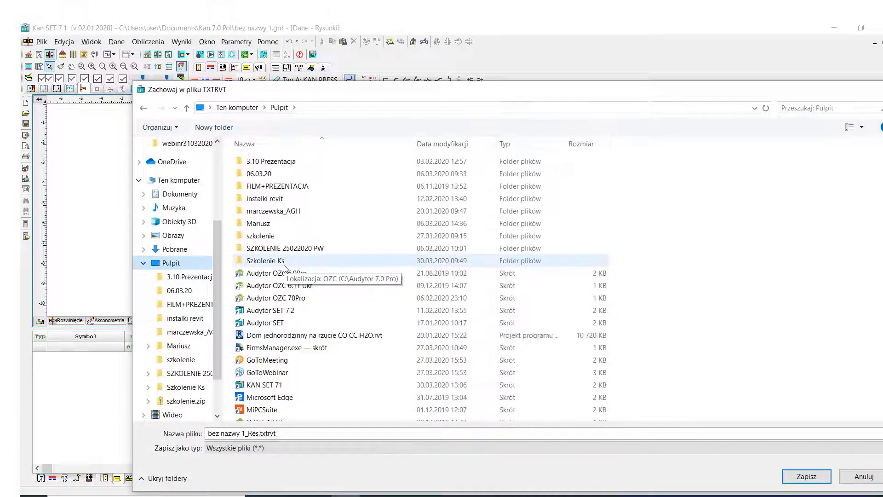
left_click(283, 148)
scroll(297, 305, "down", 2)
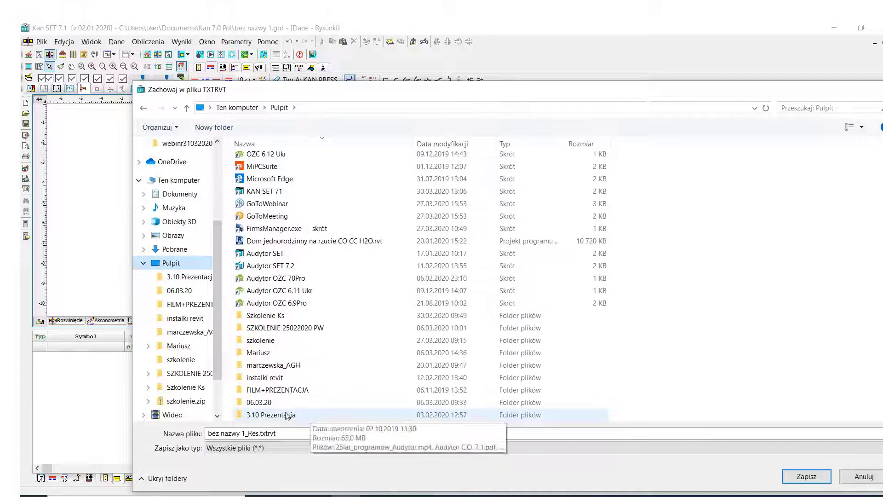
double_click(265, 315)
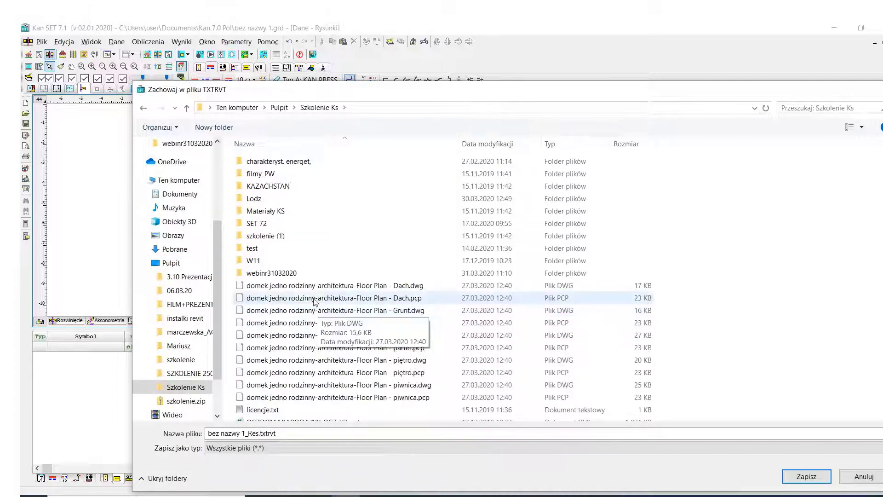
double_click(261, 274)
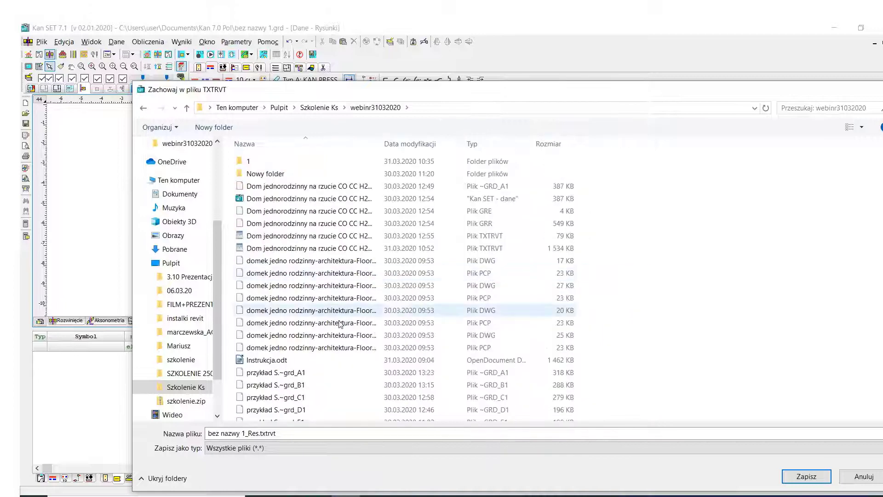
Step: Replace the '1_Res' part of the file name with DDDDDDD and save the export
left_click(259, 432)
left_click_drag(259, 433, 243, 433)
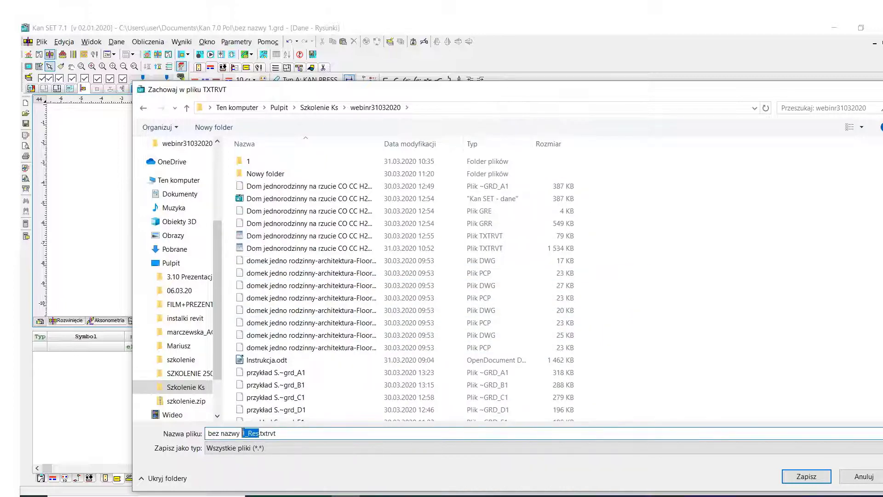
type("DDDD")
type("DDD")
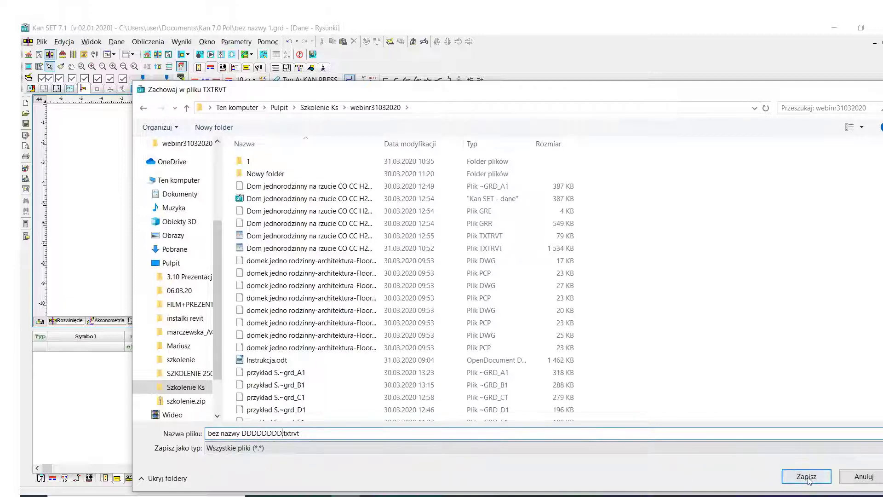
left_click(798, 477)
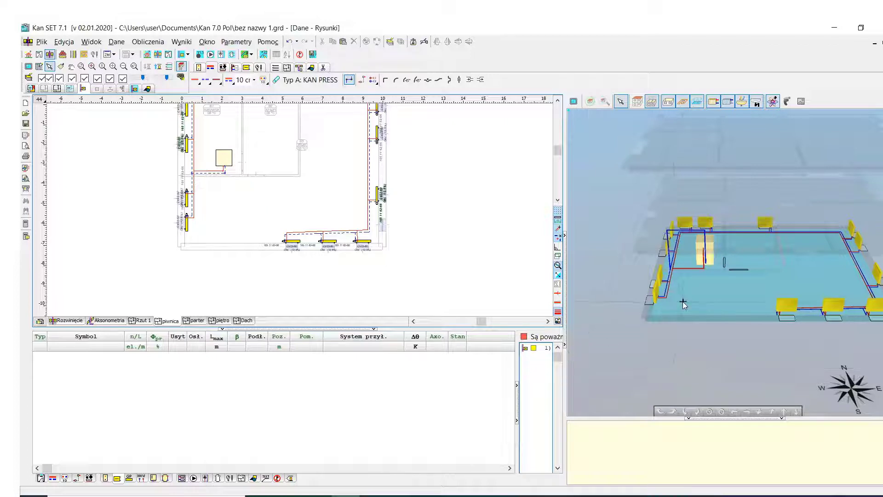
Step: Close the Kan SET project windows and launch Revit 2017 from its desktop shortcut
left_click(879, 27)
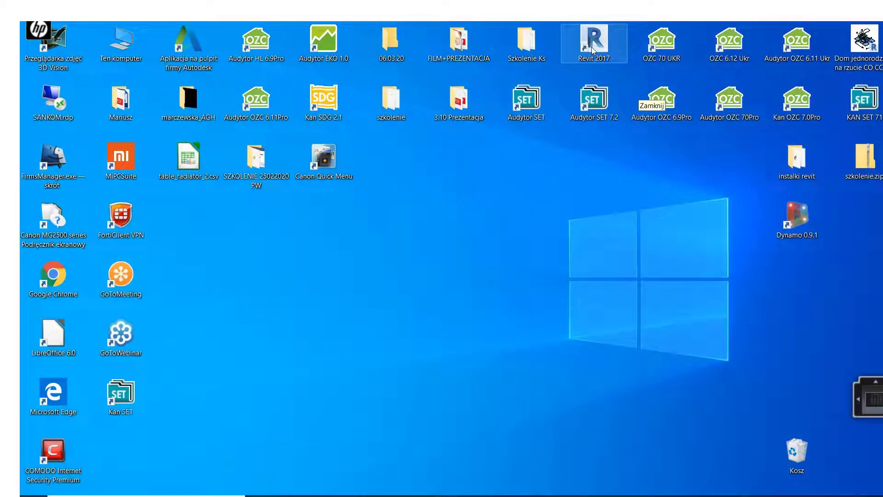
double_click(591, 47)
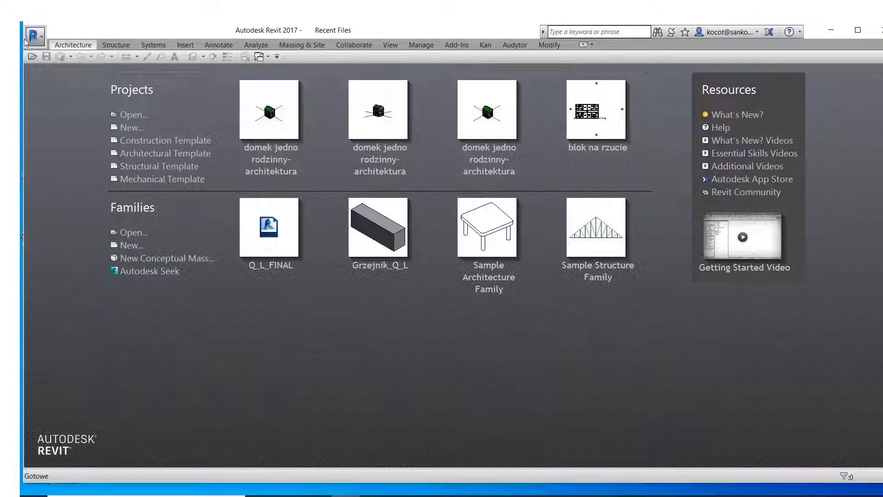
Step: Create a new project, Project1, from a template picked in the New Project dialog
left_click(34, 36)
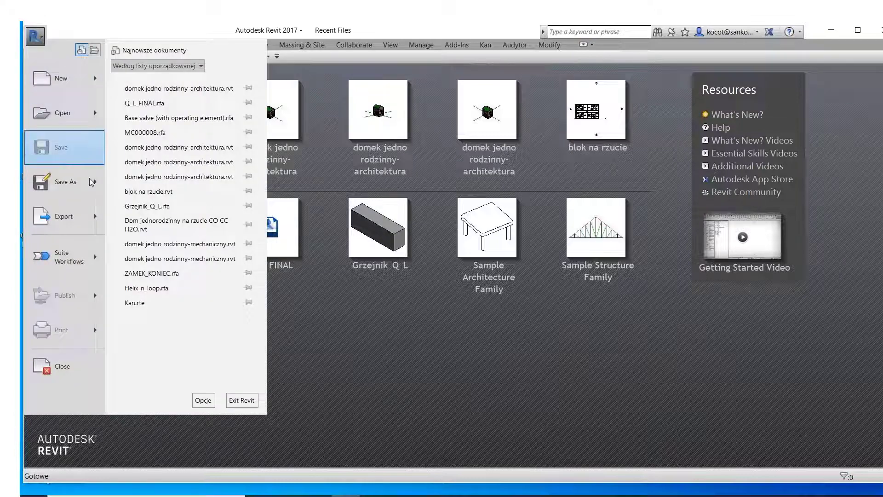
mouse_move(62, 79)
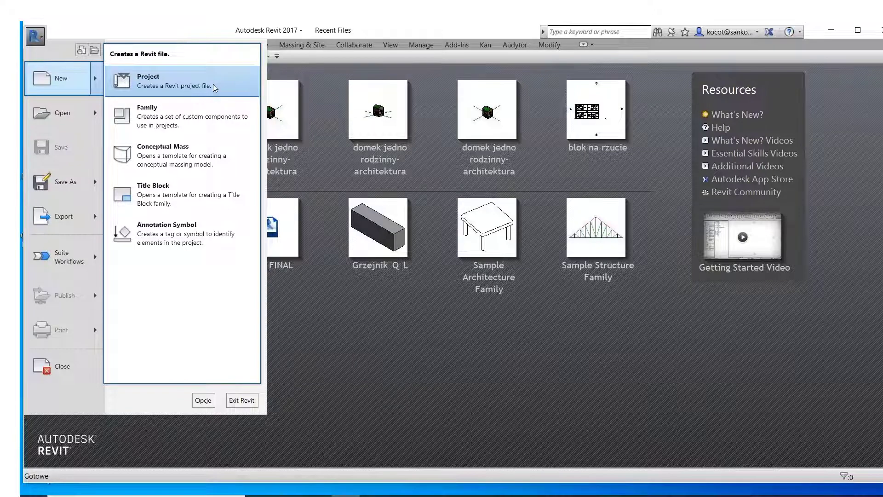
left_click(213, 84)
left_click(497, 235)
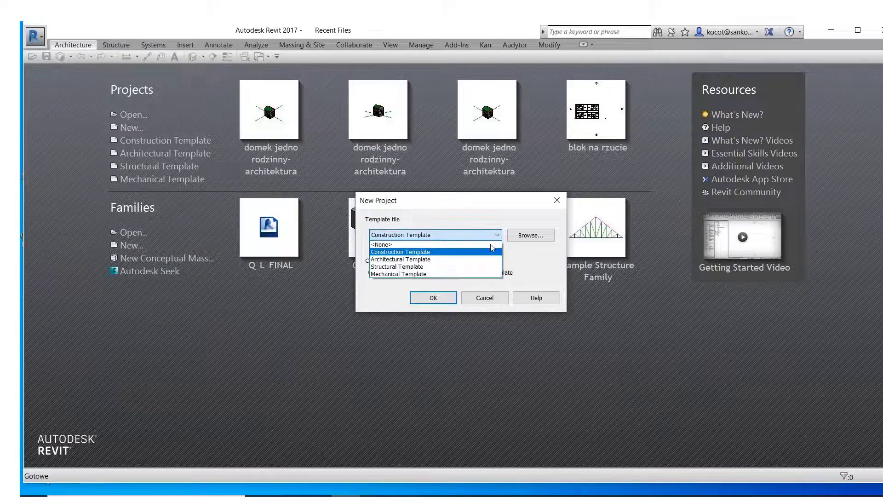
left_click(445, 274)
left_click(440, 298)
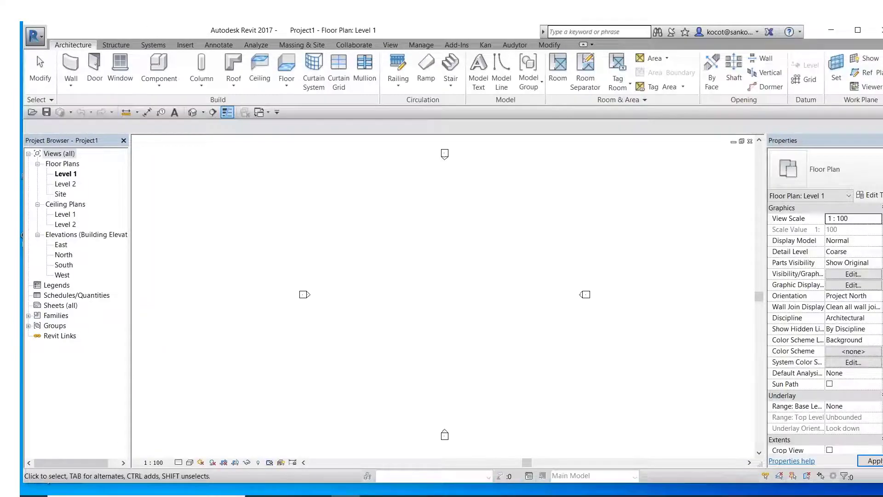
Step: Open the KAN SET import dialog with Import from Set on the Kan ribbon tab
left_click(485, 45)
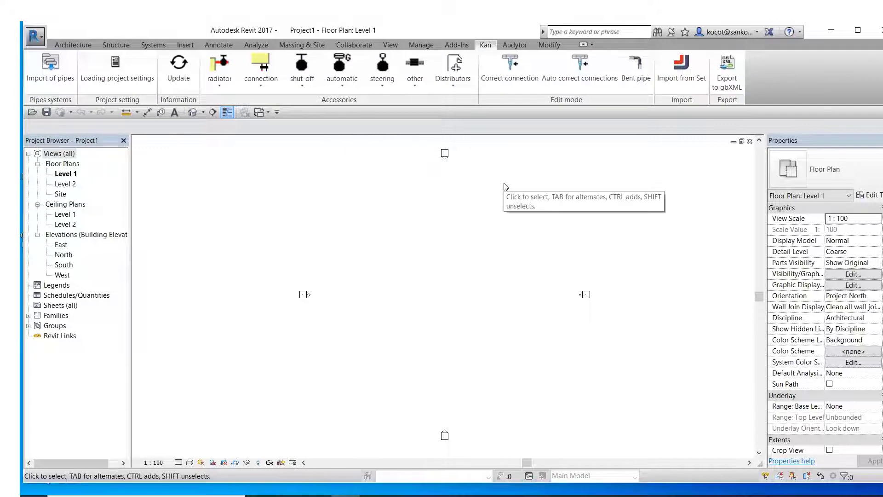
left_click(684, 80)
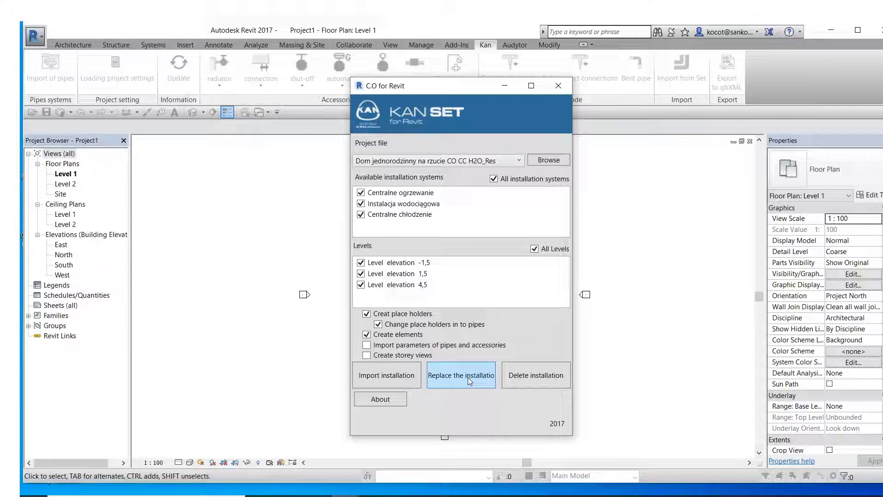
Step: Import bez nazwy DDDDDDDD.txtrvt, including pipe and accessory parameters
left_click(548, 159)
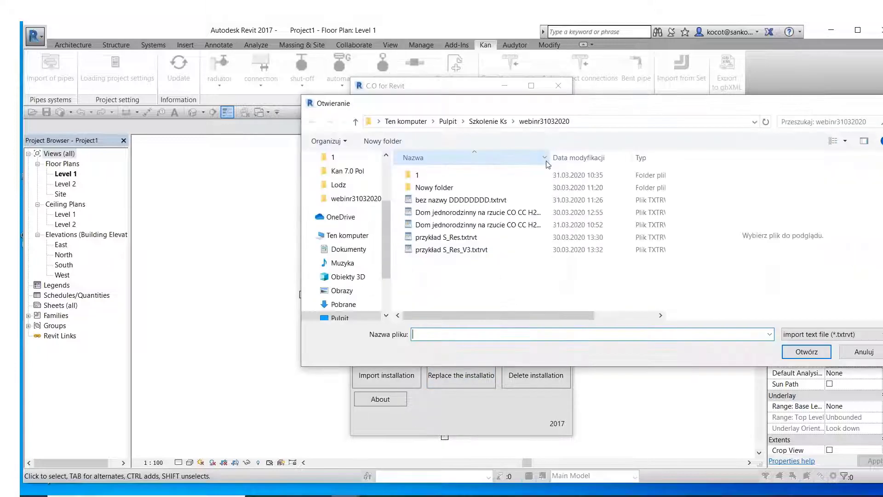
left_click(478, 204)
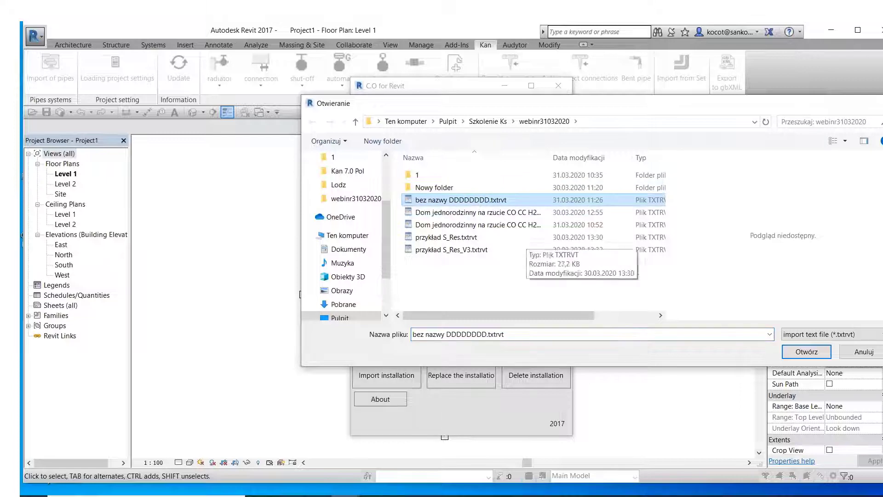
left_click(804, 358)
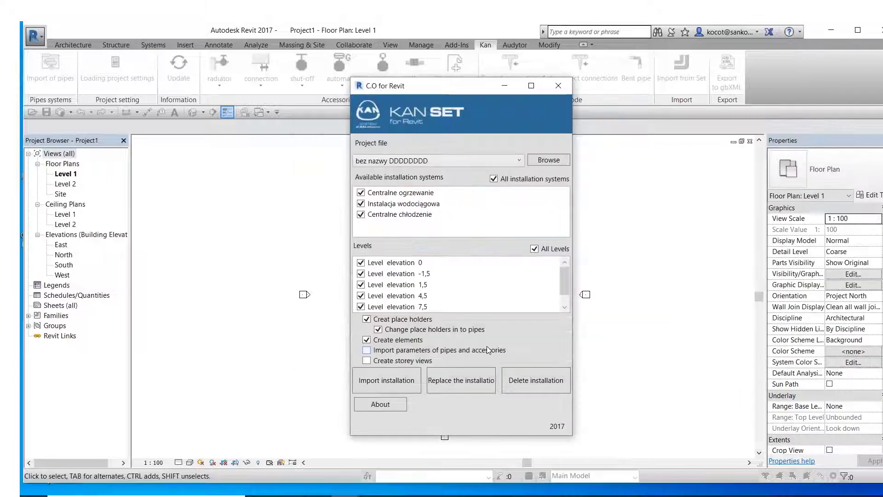
left_click(374, 353)
left_click(395, 382)
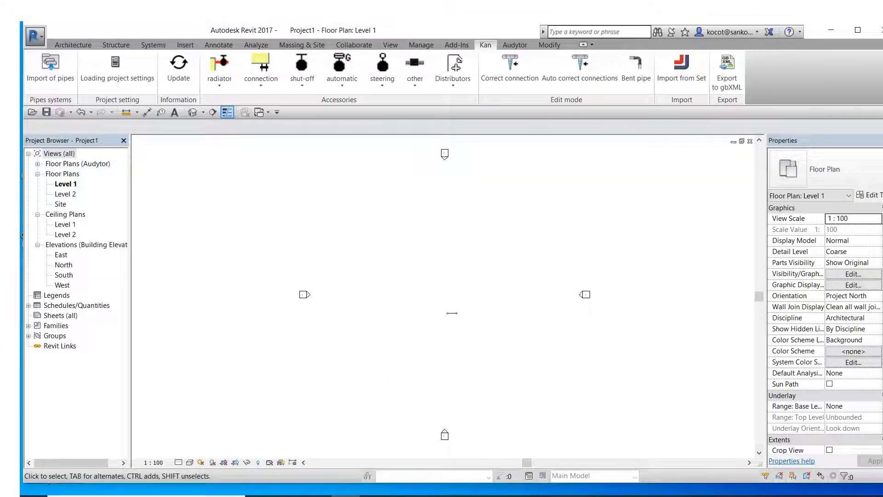
Step: Open the default 3D view of the imported installation
scroll(467, 349, "up", 2)
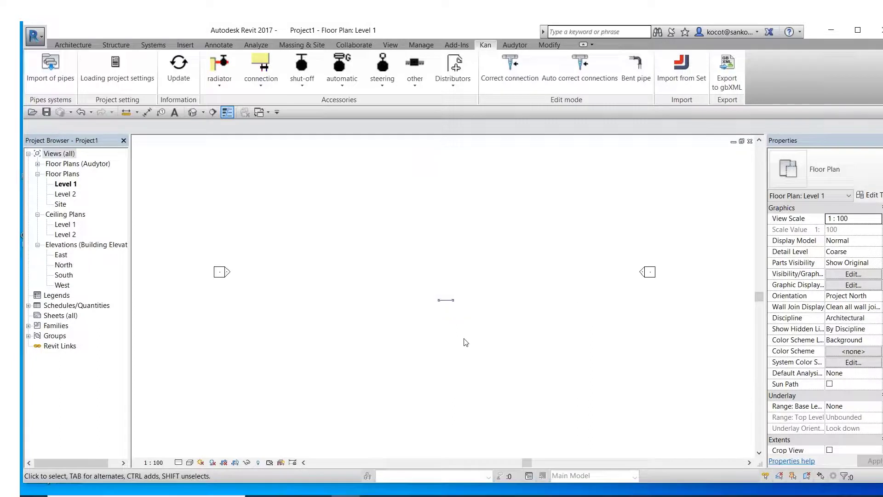
scroll(465, 341, "up", 1)
scroll(465, 340, "up", 2)
scroll(480, 261, "up", 1)
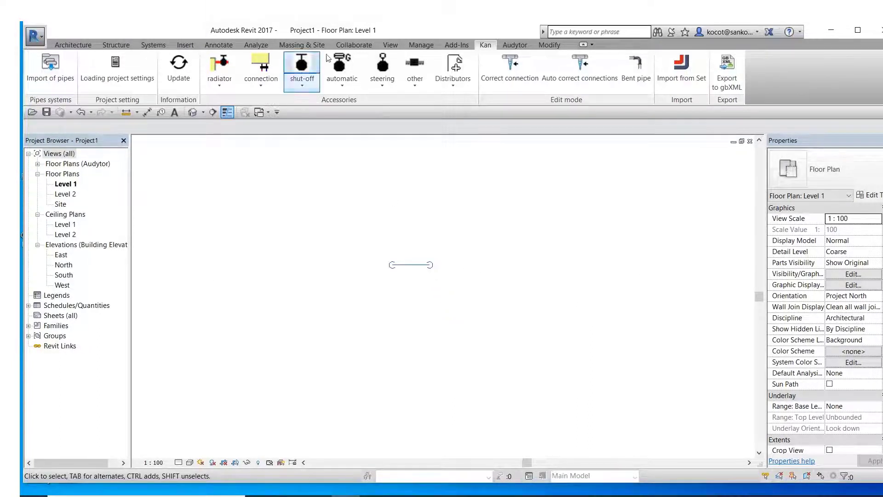
left_click(391, 44)
left_click(360, 62)
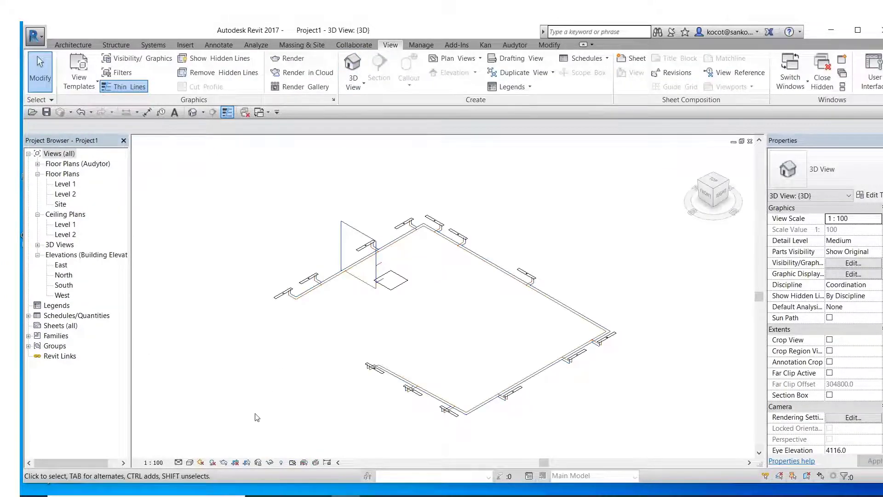
middle_click_drag(253, 427, 271, 382)
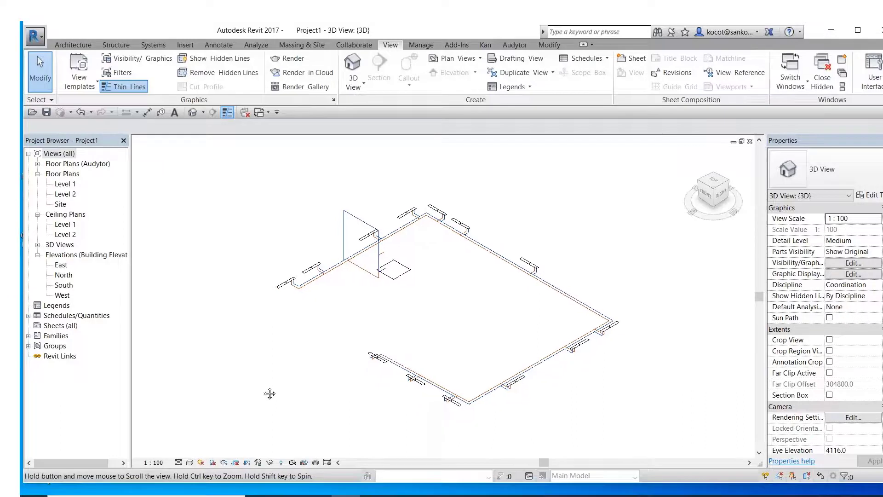
Step: Set the 3D view to Fine detail level and Realistic visual style
left_click(178, 462)
left_click(187, 455)
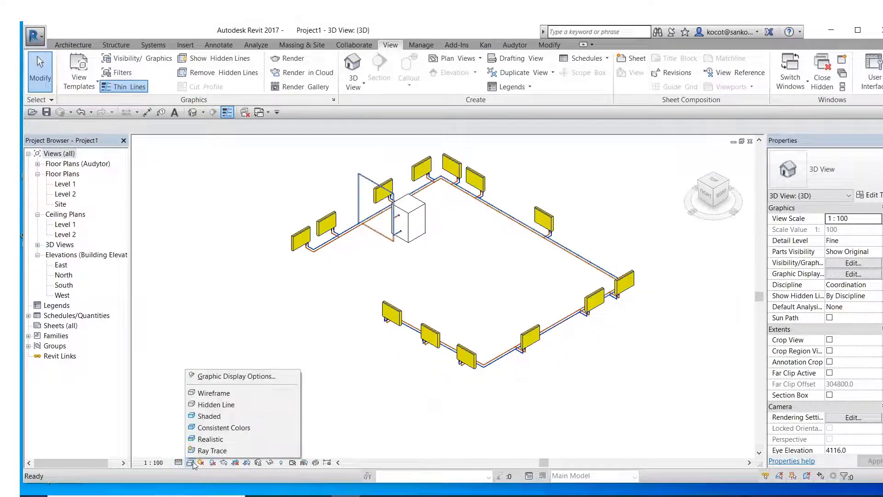
left_click(203, 440)
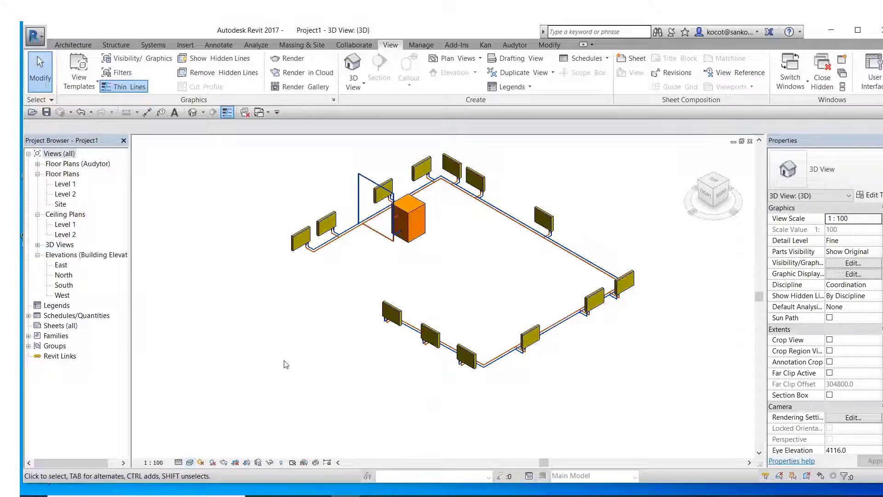
mouse_move(284, 315)
middle_mouse_down("shift")
mouse_move(370, 348)
mouse_move(527, 282)
mouse_move(570, 207)
mouse_move(592, 307)
mouse_move(388, 325)
mouse_move(355, 289)
middle_mouse_up("shift")
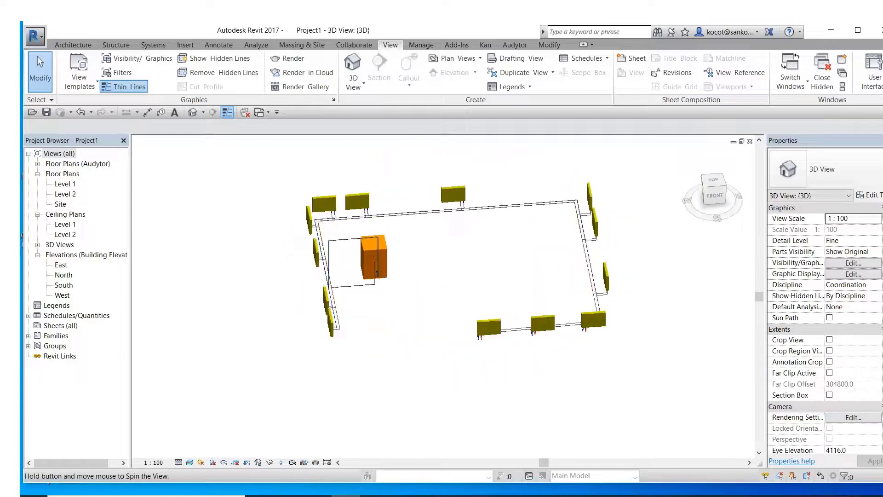
Step: Check a supply pipe's and a CV22-60 radiator's properties, then orbit to view from behind
left_click(355, 288)
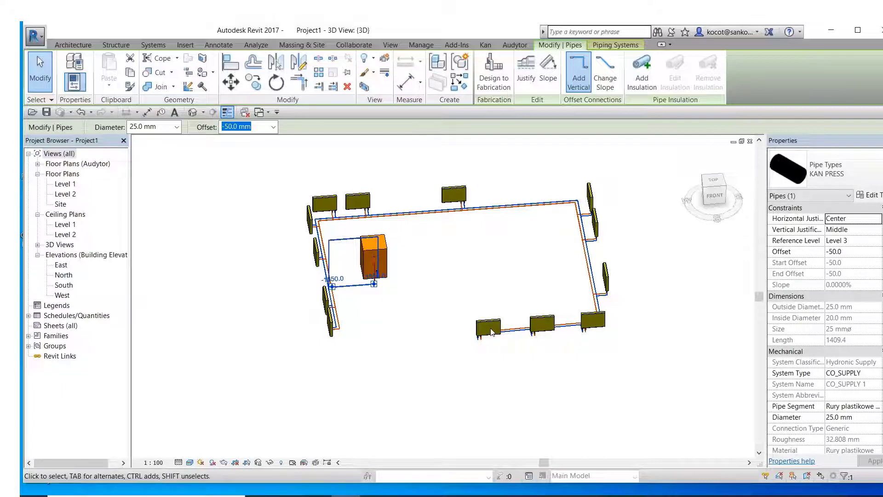
key("Escape")
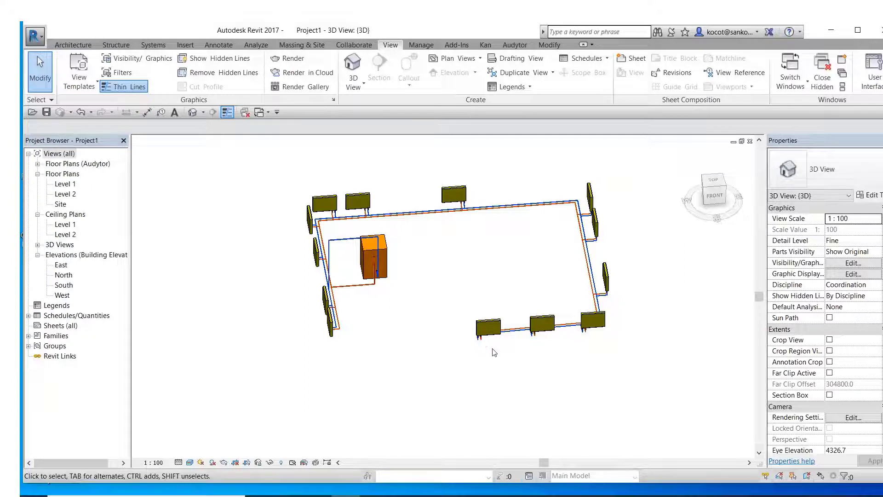
left_click(488, 334)
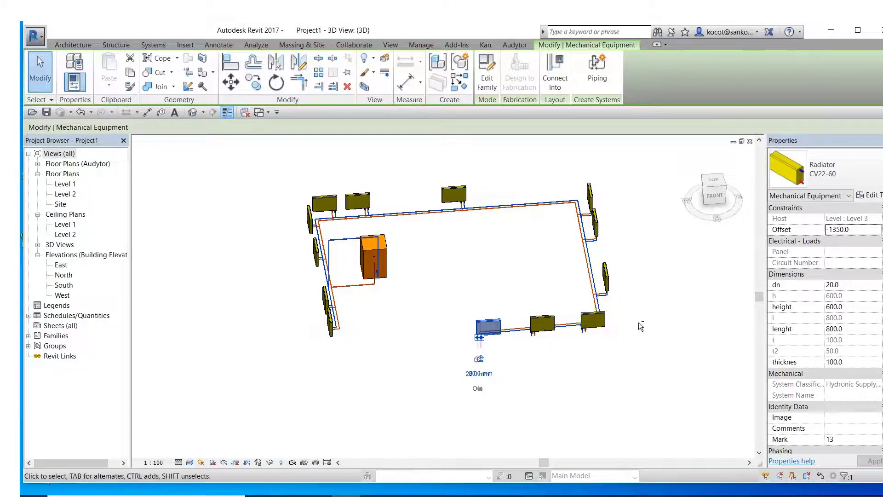
middle_click_drag(460, 276, 357, 269, "shift")
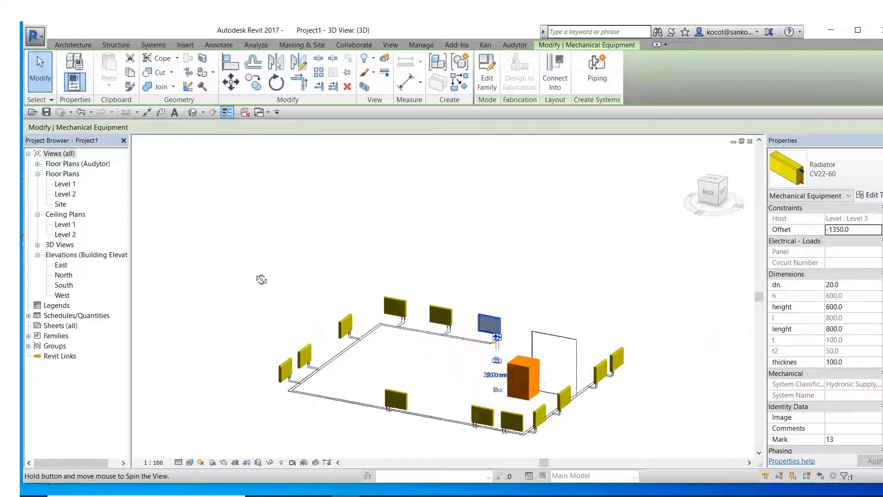
middle_click_drag(358, 270, 273, 257, "shift")
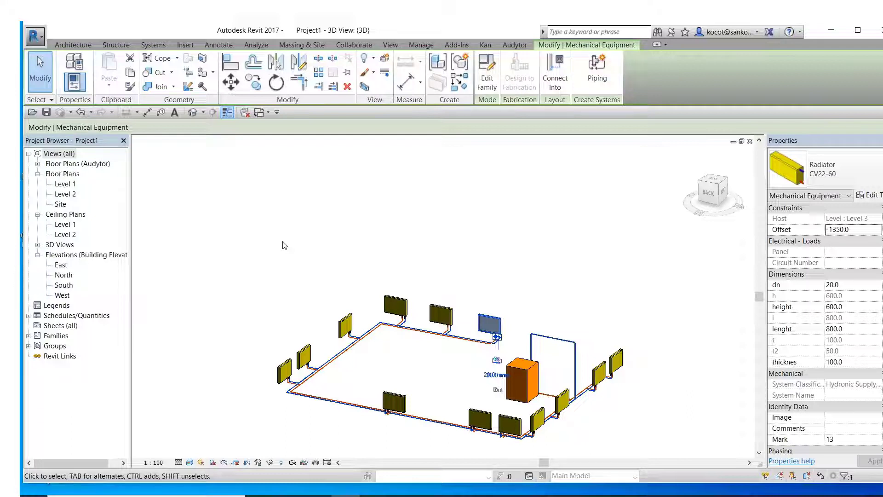
Step: Zoom in on a radiator's supply and return branch connections, then zoom back out and pan
scroll(344, 344, "up", 2)
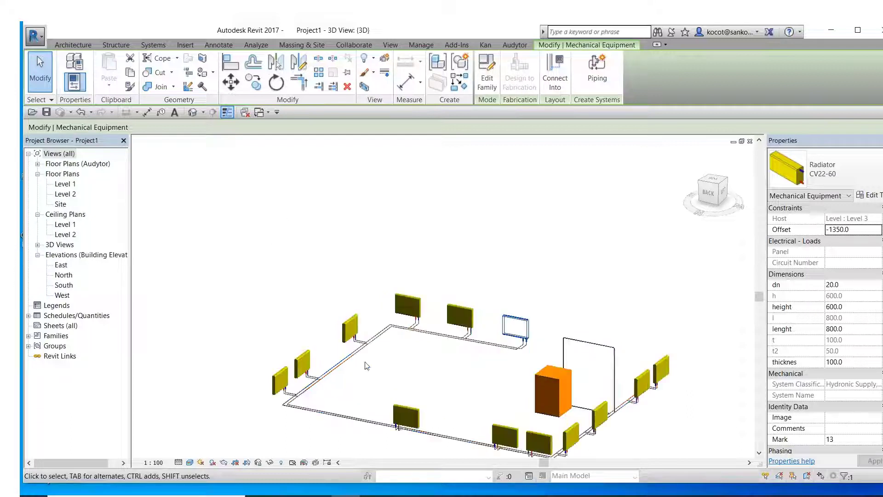
scroll(382, 368, "up", 2)
scroll(385, 356, "up", 2)
scroll(386, 349, "up", 2)
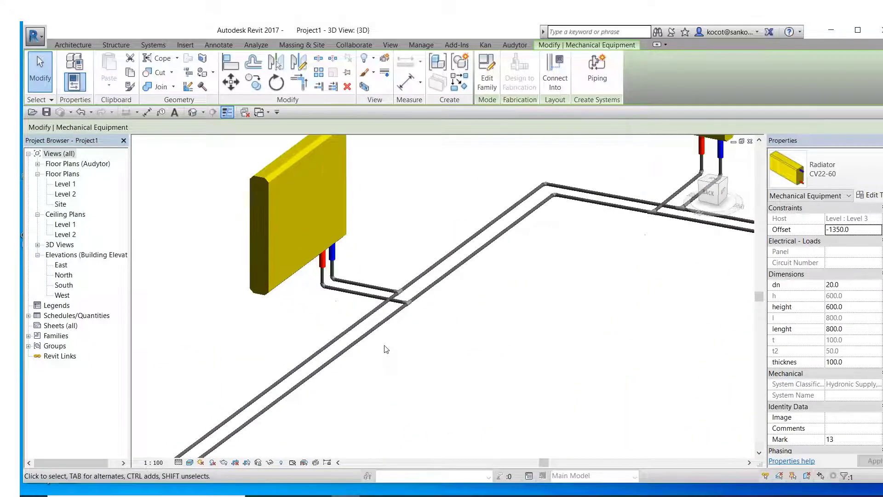
scroll(386, 347, "up", 2)
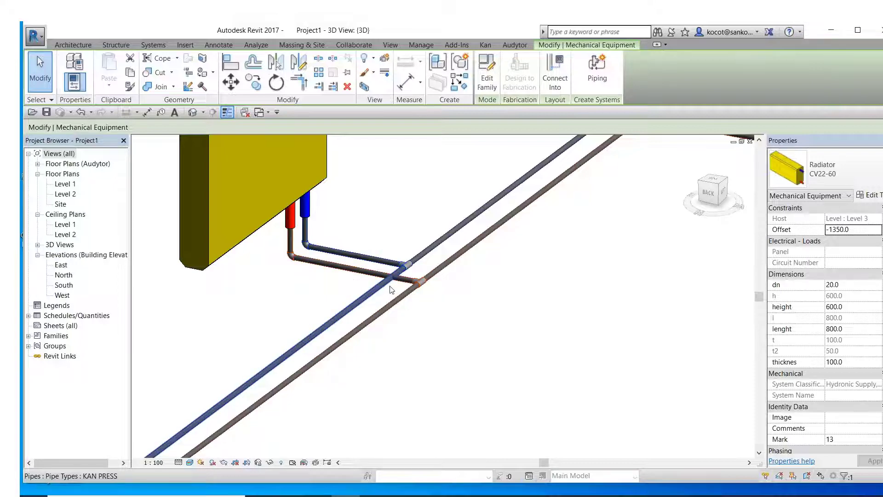
scroll(391, 289, "down", 1)
scroll(391, 290, "down", 2)
scroll(427, 311, "down", 2)
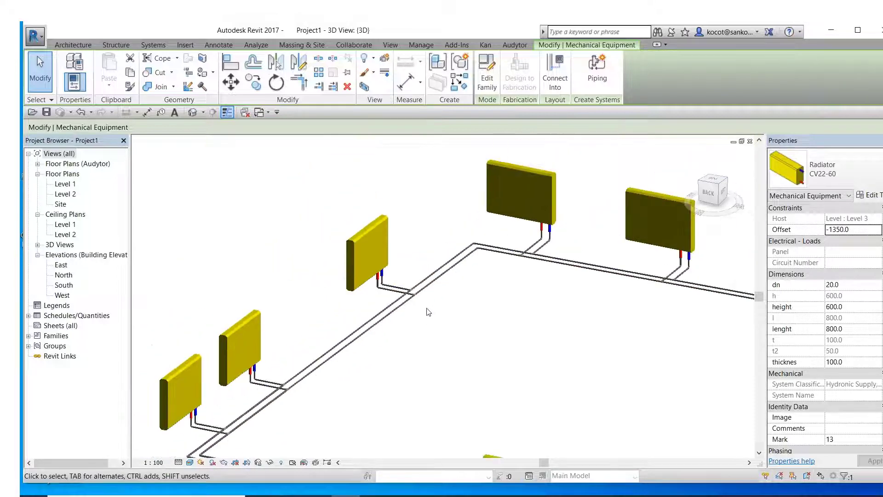
middle_click_drag(419, 322, 430, 279)
Step: Zoom closely into one radiator's connections, then zoom out to show the whole loop and boiler
right_click(382, 380)
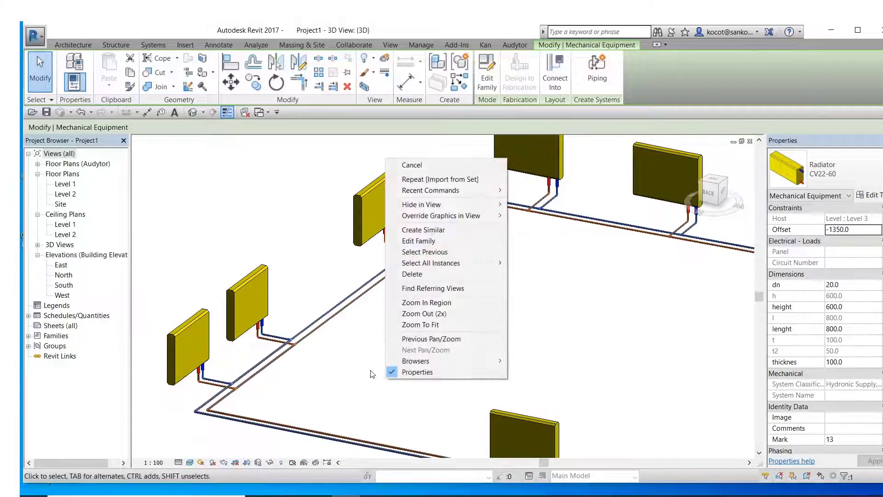
left_click(358, 373)
scroll(283, 367, "up", 2)
scroll(286, 358, "up", 2)
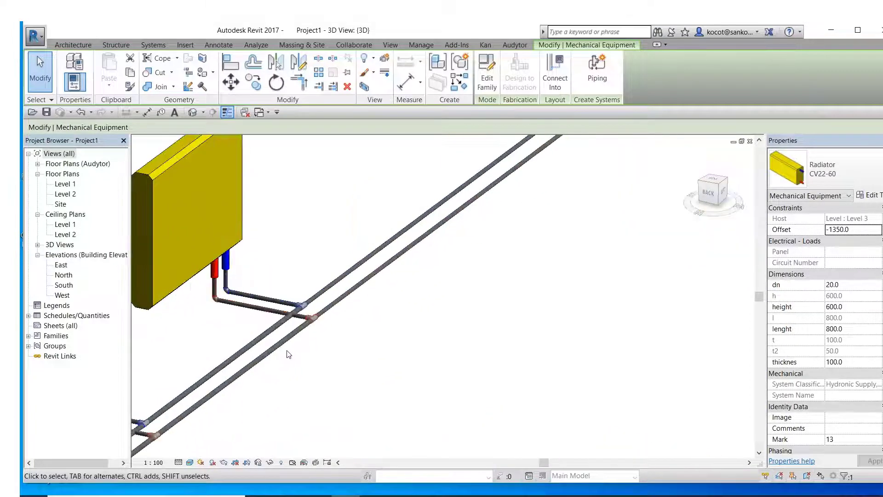
scroll(288, 354, "up", 1)
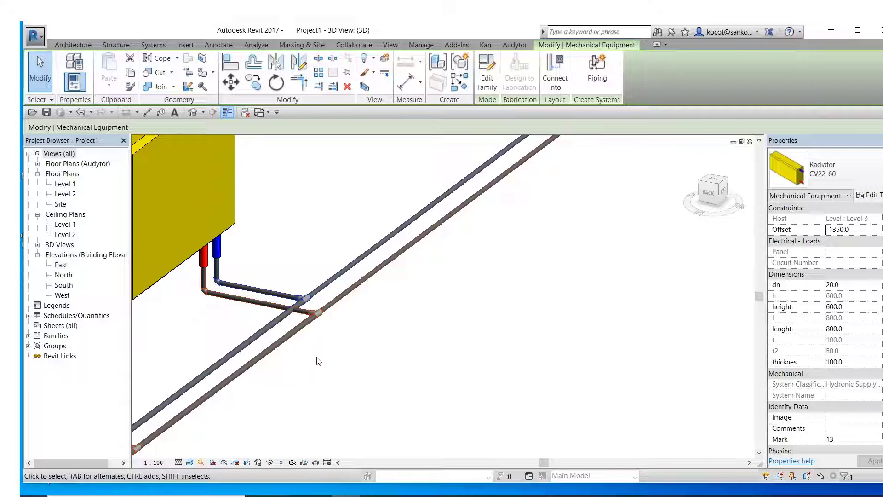
scroll(320, 361, "down", 2)
scroll(321, 361, "down", 1)
scroll(321, 361, "down", 2)
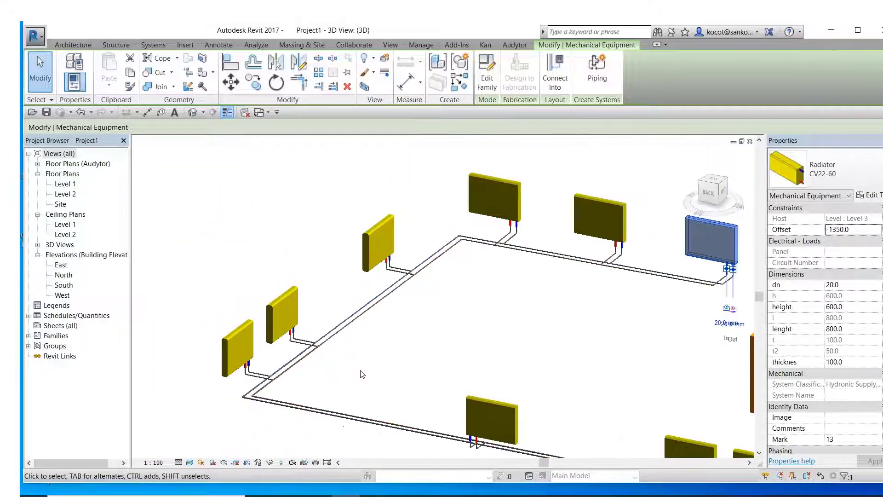
middle_click_drag(361, 368, 352, 298)
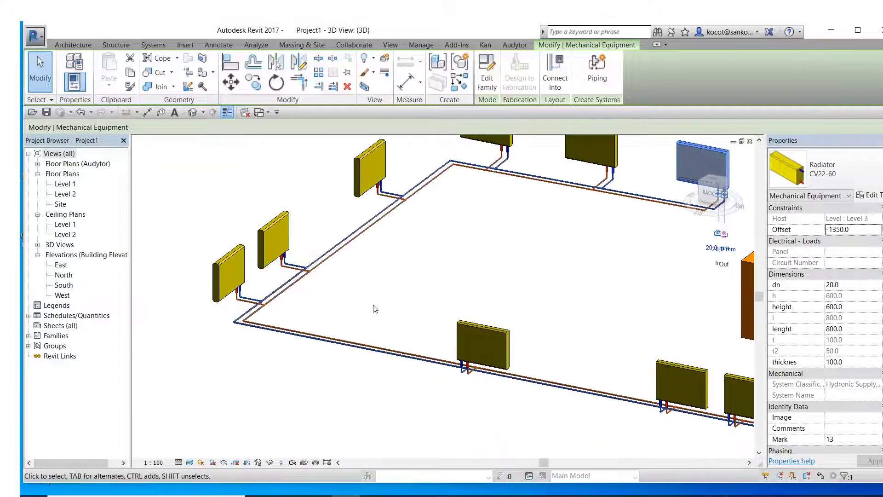
scroll(375, 308, "down", 2)
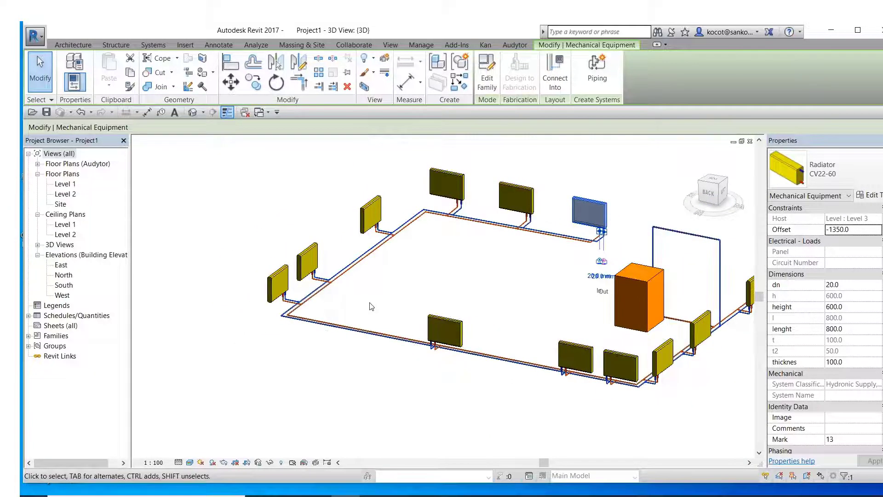